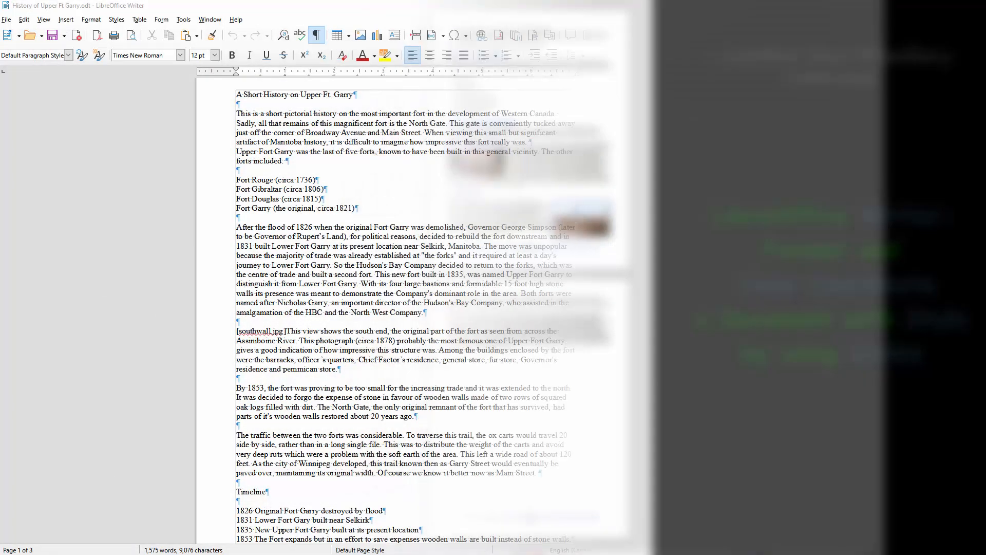
Show the Styles list for the unformatted document and open the print preview of Completed.odt.
{"action": "key", "text": "F11"}
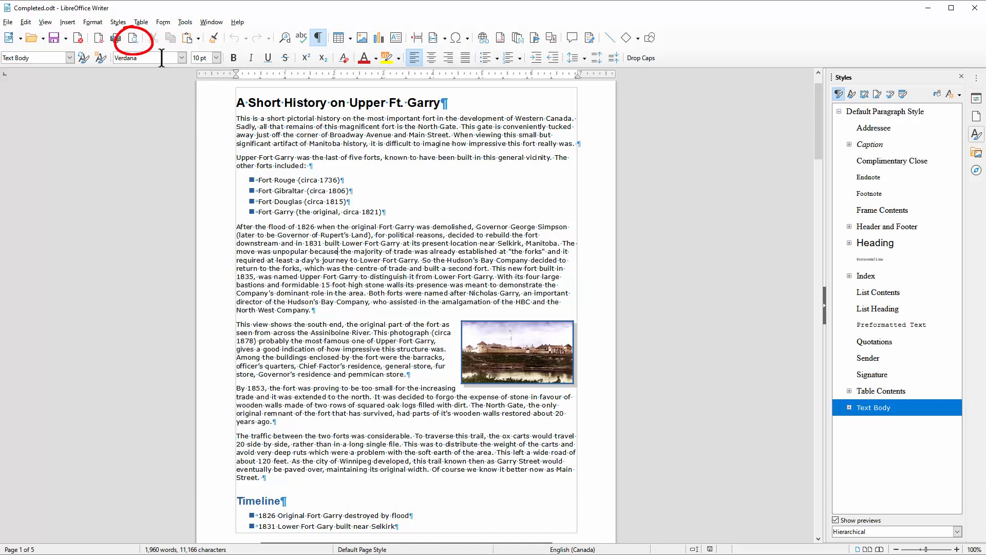
{"action": "left_click", "coordinate": [133, 38]}
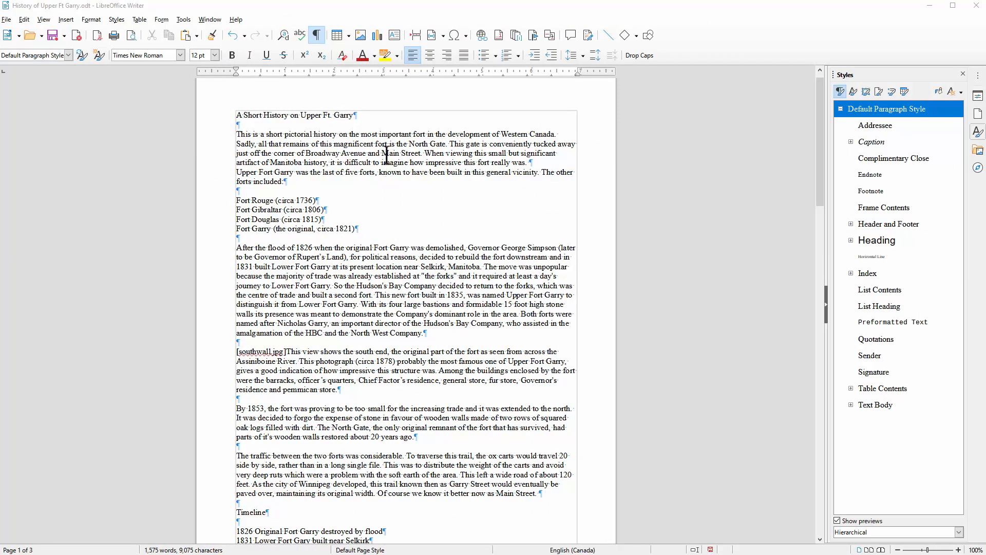
Examine the blank line above "Six Views of the Fort" on page two with formatting marks hidden and shown.
{"action": "left_click", "coordinate": [318, 36]}
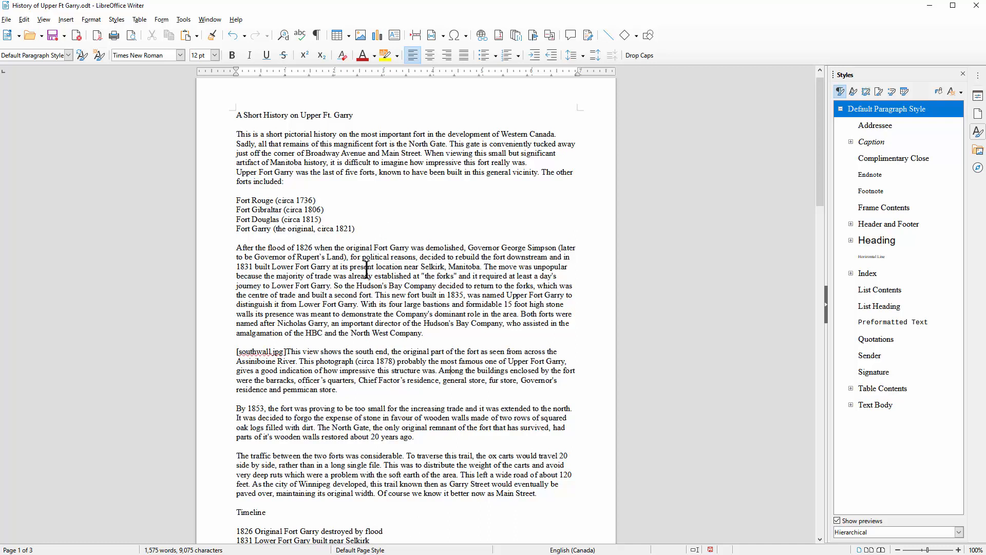
{"action": "scroll", "coordinate": [356, 284], "scroll_direction": "down", "scroll_amount": 1}
{"action": "scroll", "coordinate": [356, 284], "scroll_direction": "down", "scroll_amount": 15}
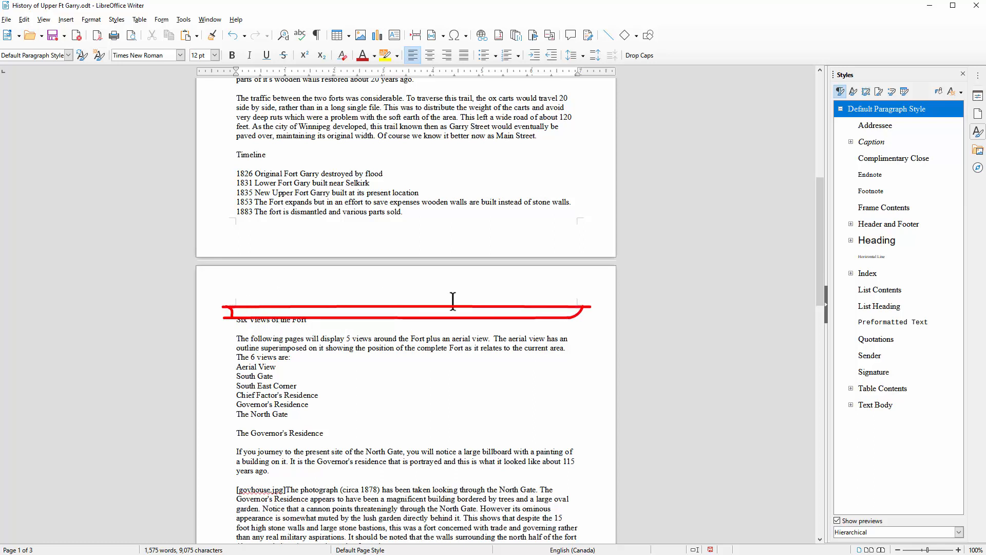
{"action": "left_click", "coordinate": [234, 301]}
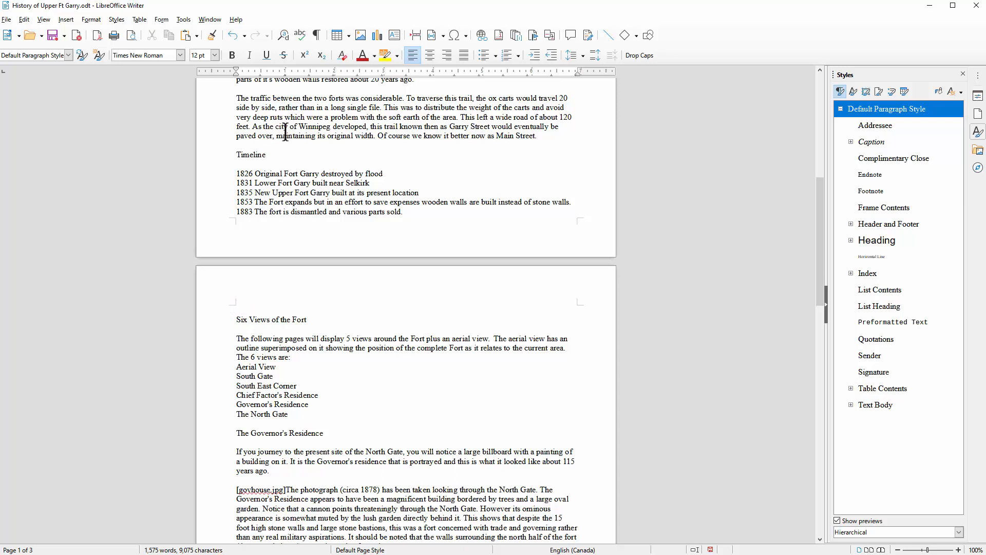
{"action": "left_click", "coordinate": [317, 35]}
{"action": "left_click", "coordinate": [242, 310]}
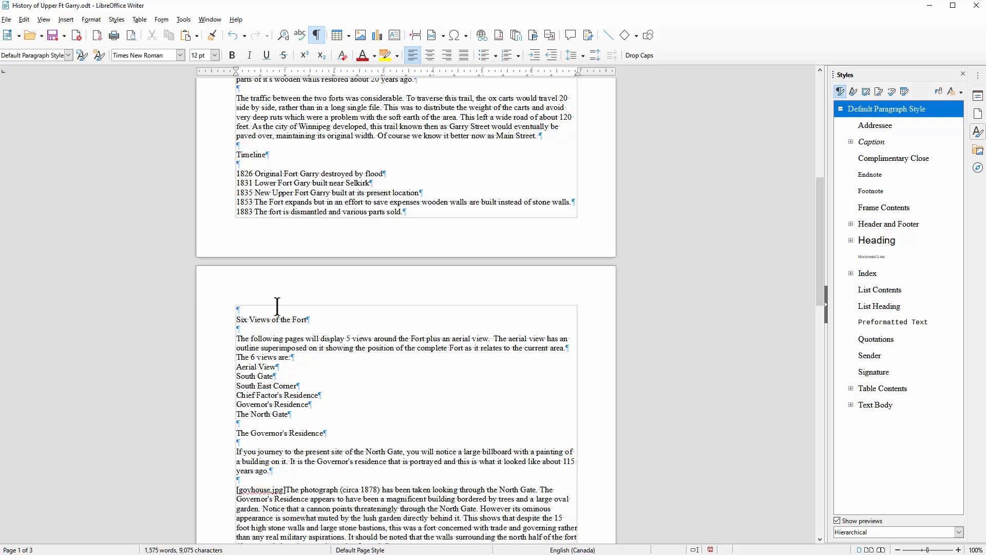
Examine the paragraph marks around the title, introduction and list of forts on page one.
{"action": "scroll", "coordinate": [277, 307], "scroll_direction": "up", "scroll_amount": 10}
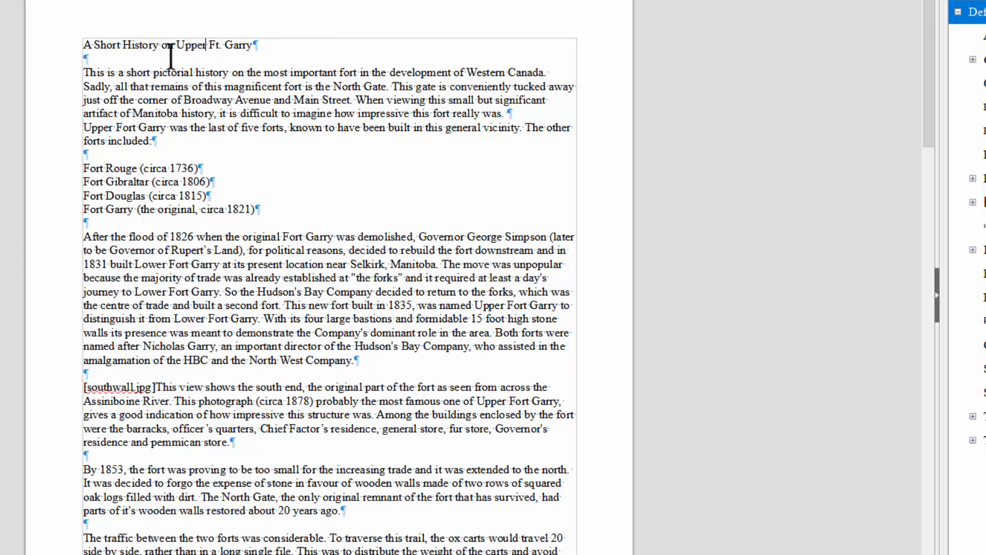
{"action": "left_click", "coordinate": [95, 61]}
{"action": "left_click", "coordinate": [168, 72]}
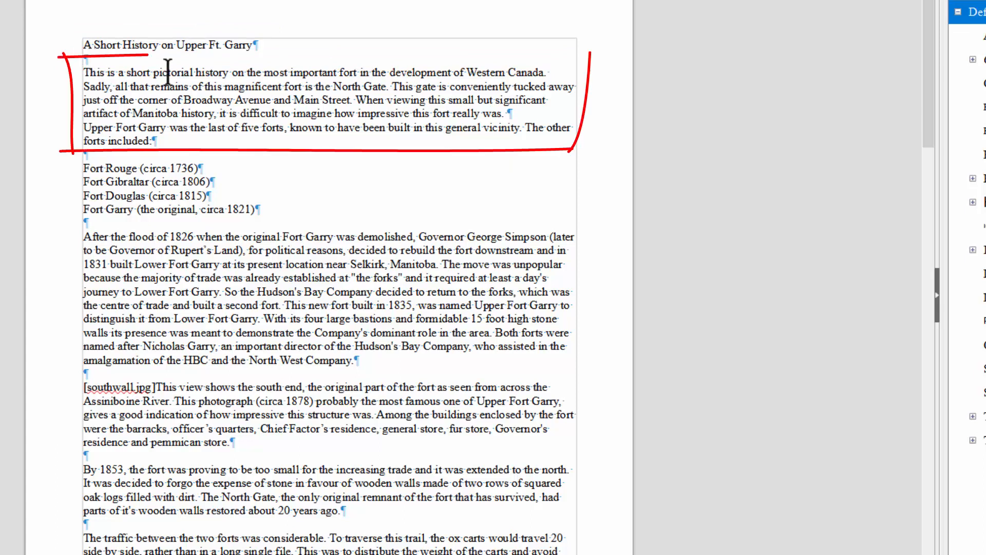
{"action": "left_click", "coordinate": [150, 170]}
{"action": "left_click", "coordinate": [144, 248]}
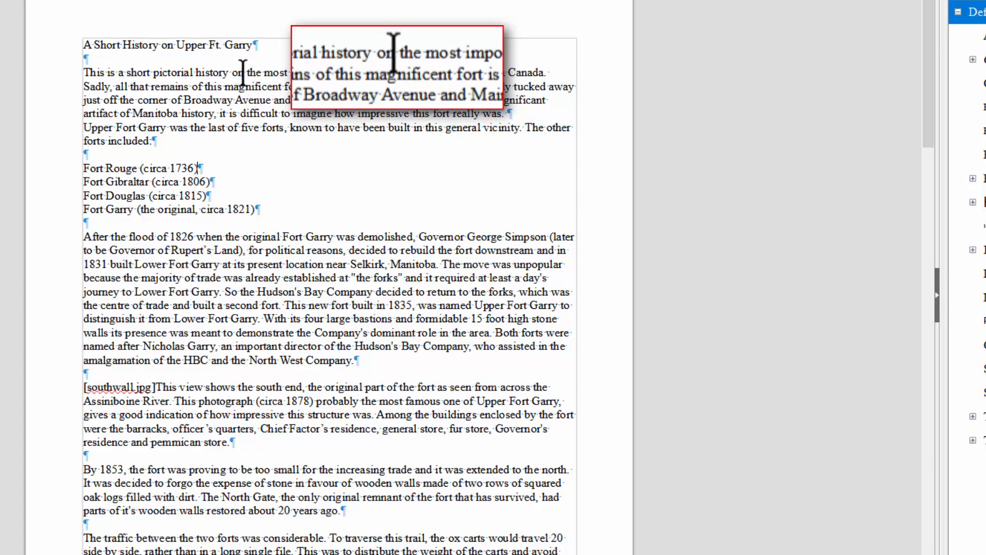
Add an extra space before "When viewing this small" and compare the text with formatting marks hidden and shown.
{"action": "left_click", "coordinate": [390, 86]}
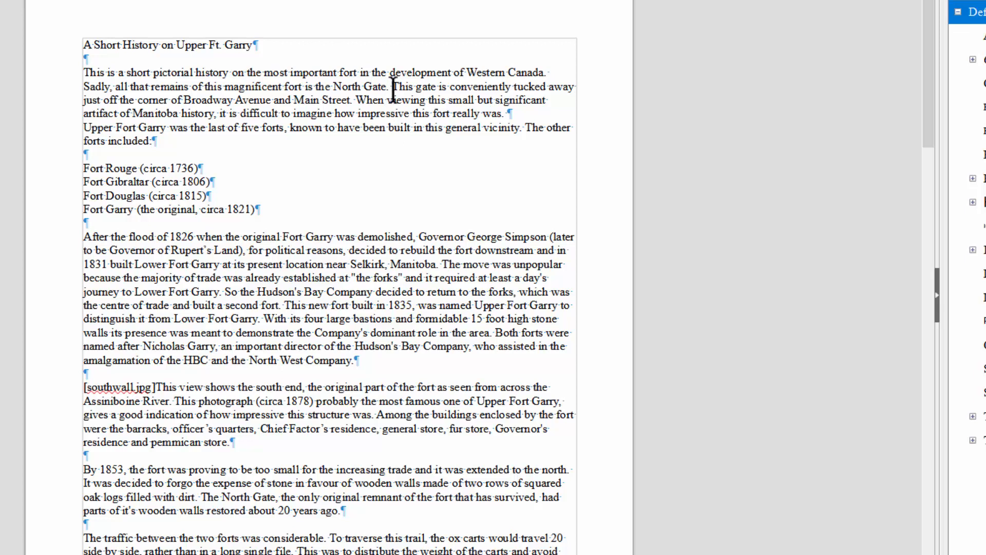
{"action": "left_click", "coordinate": [356, 101]}
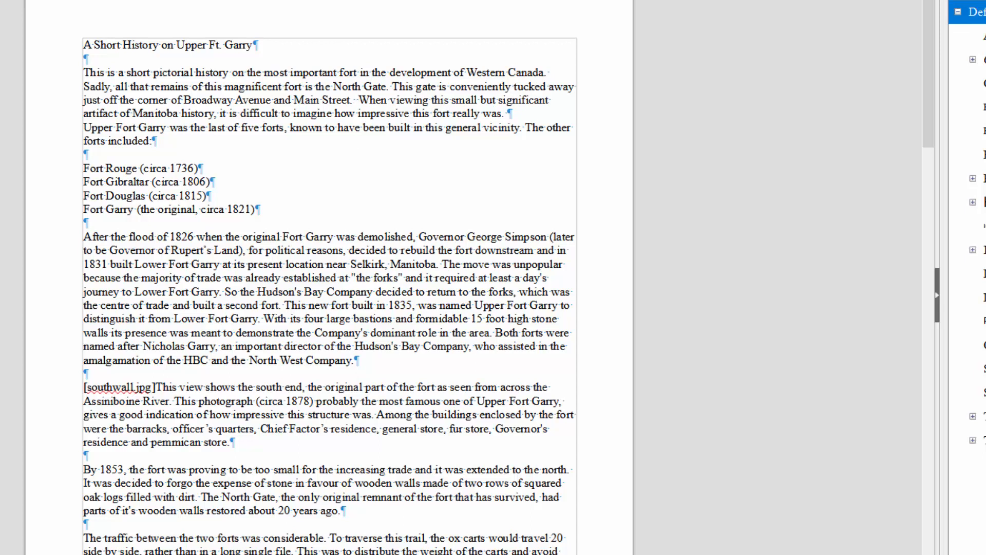
{"action": "key", "text": "ctrl+shift+8"}
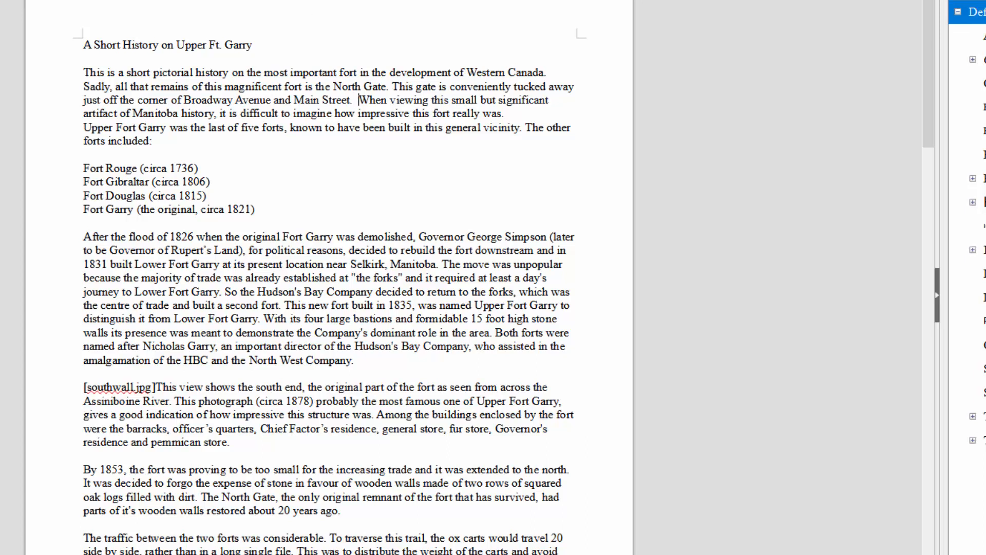
{"action": "key", "text": "ctrl+shift+8"}
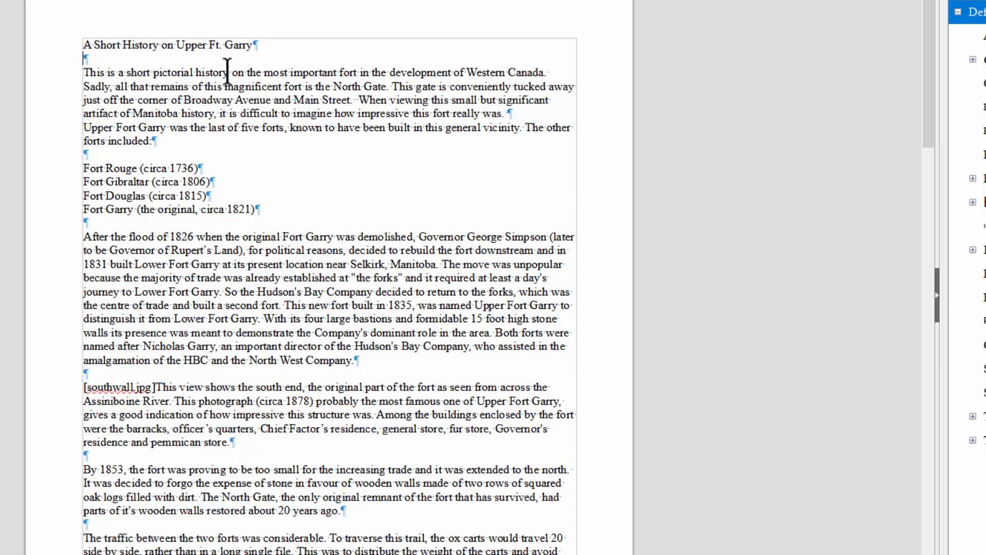
Insert five tabs in the blank line below the title and compare it with formatting marks hidden and shown.
{"action": "key", "text": "Tab"}
{"action": "key", "text": "Tab"}
{"action": "key", "text": "Tab"}
{"action": "key", "text": "Tab"}
{"action": "key", "text": "Tab"}
{"action": "key", "text": "ctrl+shift+8"}
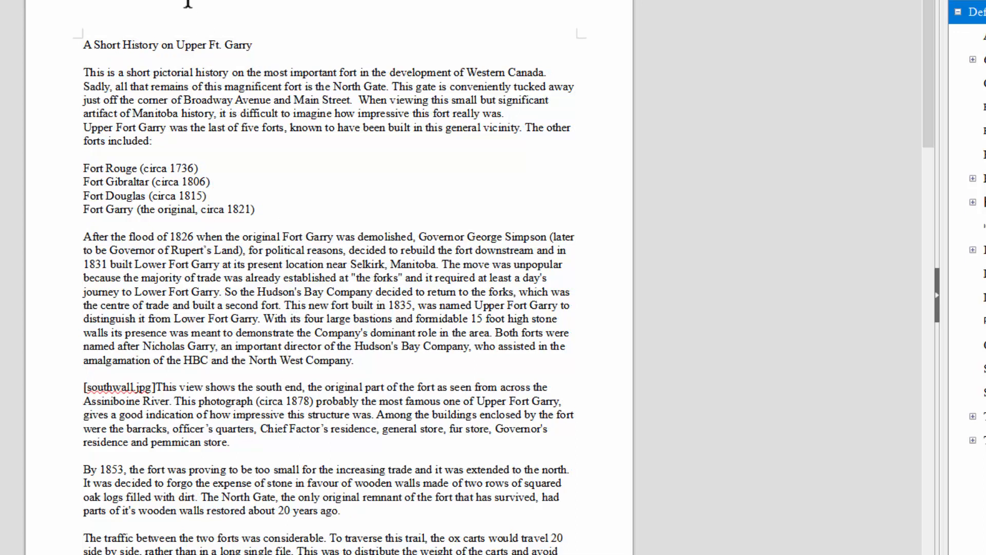
{"action": "left_click", "coordinate": [265, 44]}
{"action": "left_click", "coordinate": [280, 63]}
{"action": "key", "text": "ctrl+shift+8"}
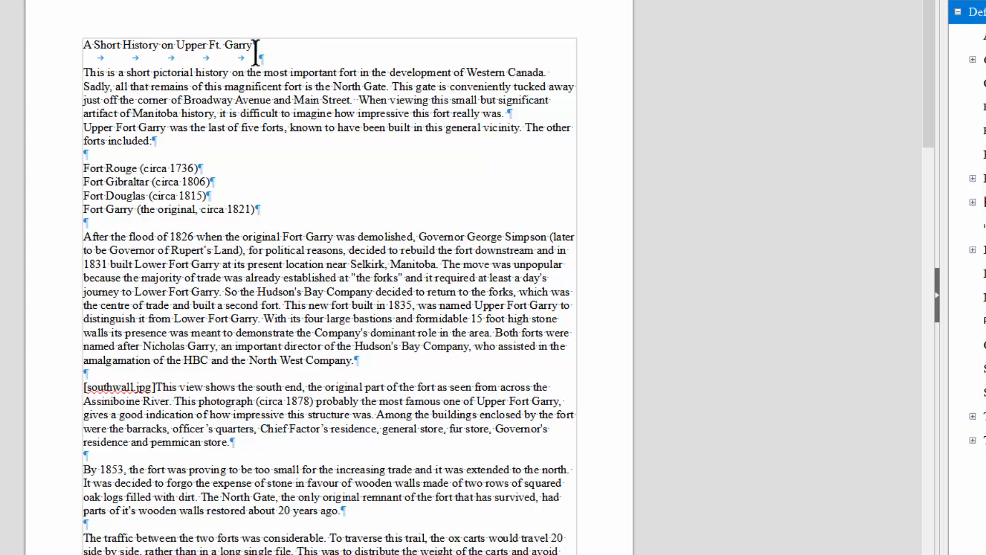
Delete the five tabs from the blank line below the title, then toggle formatting marks off and back on.
{"action": "key", "text": "BackSpace"}
{"action": "key", "text": "BackSpace"}
{"action": "key", "text": "BackSpace"}
{"action": "key", "text": "BackSpace"}
{"action": "key", "text": "BackSpace"}
{"action": "key", "text": "ctrl+shift+8"}
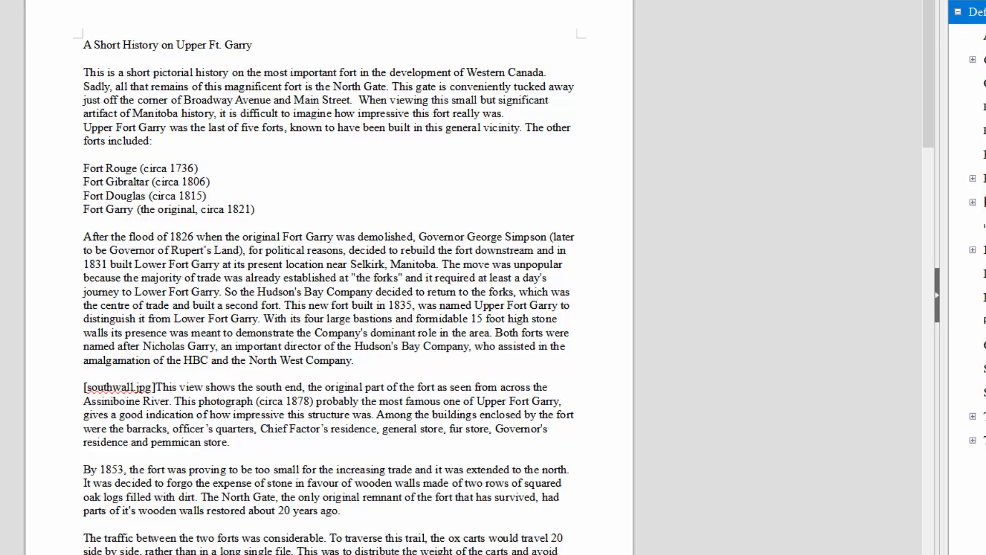
{"action": "key", "text": "ctrl+shift+8"}
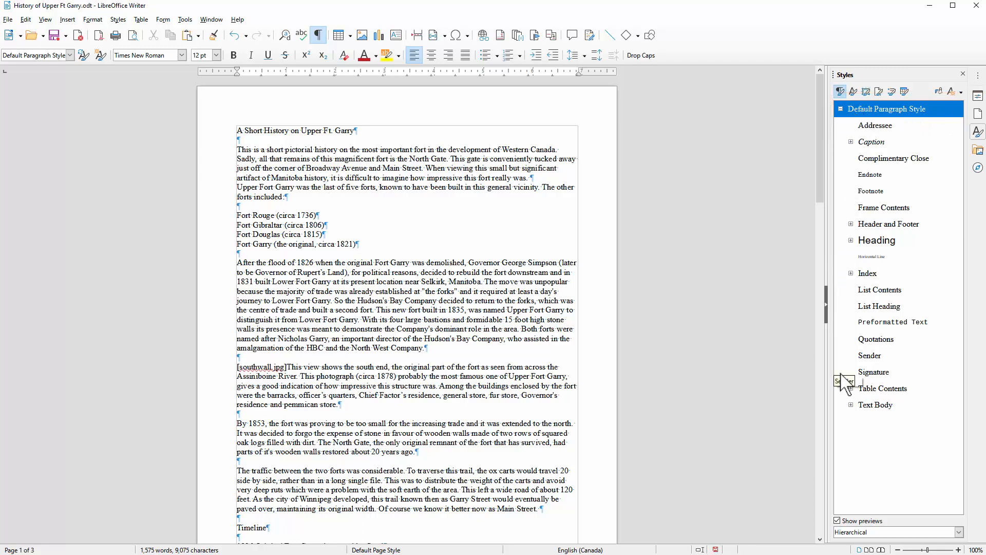
Collapse and re-expand the Default Paragraph Style group, and review that style's indents and spacing without changing them.
{"action": "left_click", "coordinate": [841, 109]}
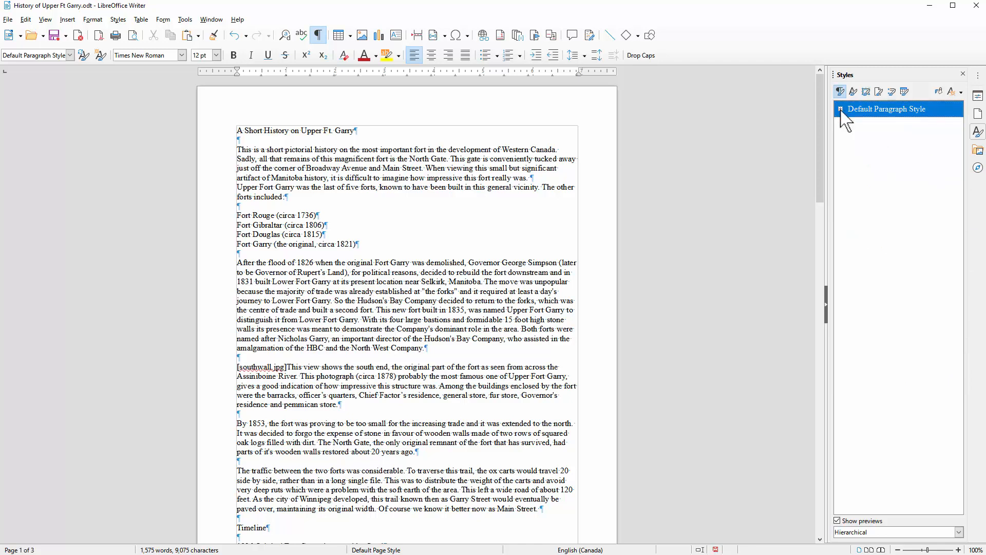
{"action": "left_click", "coordinate": [841, 109]}
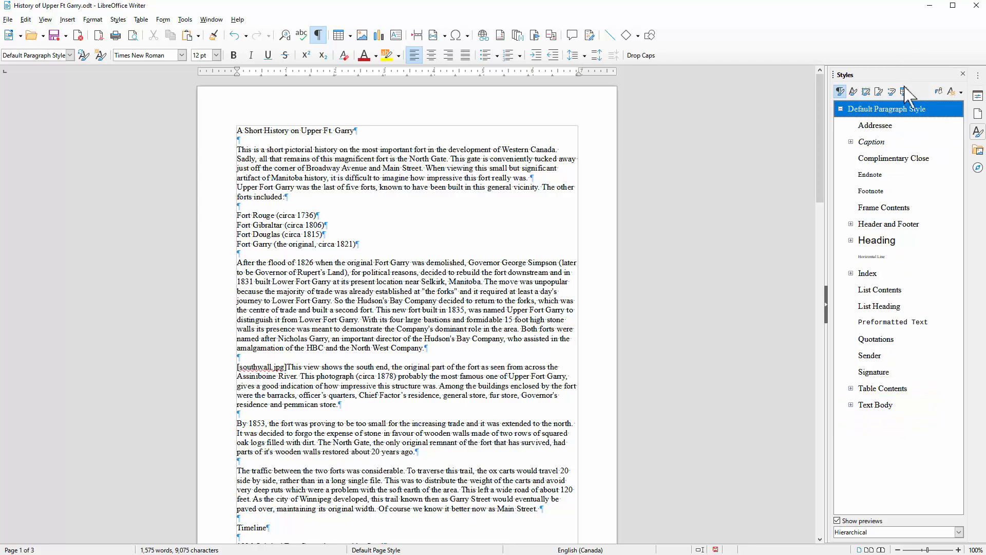
{"action": "right_click", "coordinate": [893, 109]}
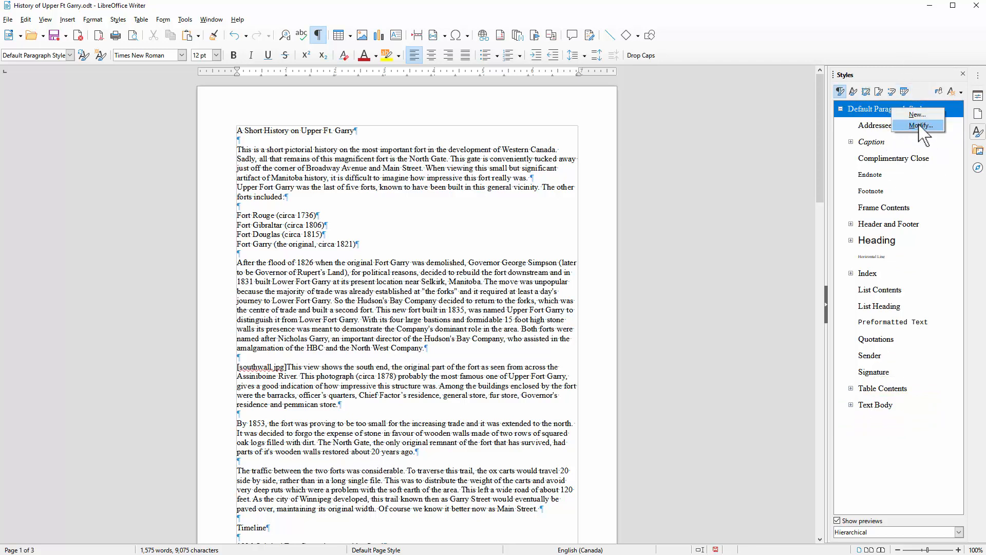
{"action": "left_click", "coordinate": [920, 125]}
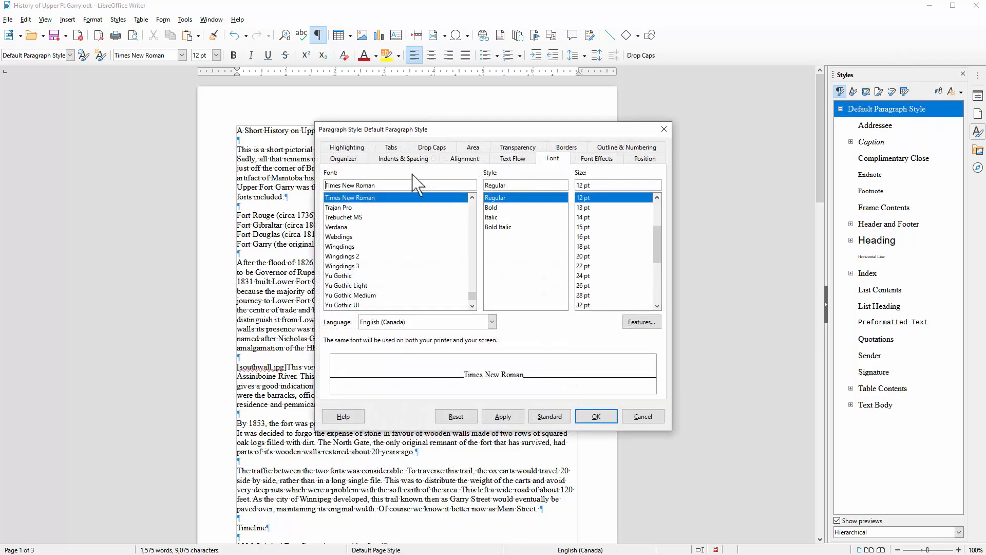
{"action": "left_click", "coordinate": [403, 159]}
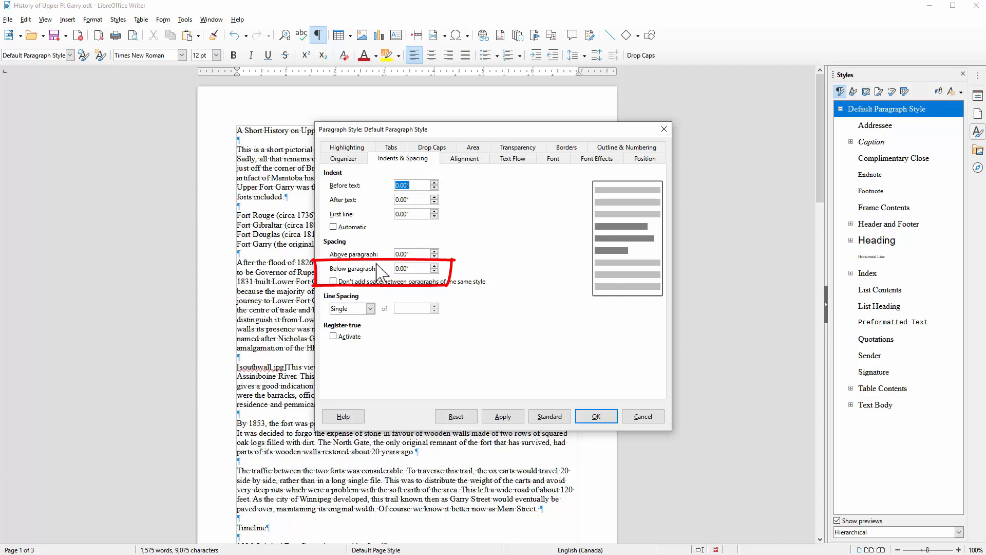
{"action": "left_click", "coordinate": [644, 418]}
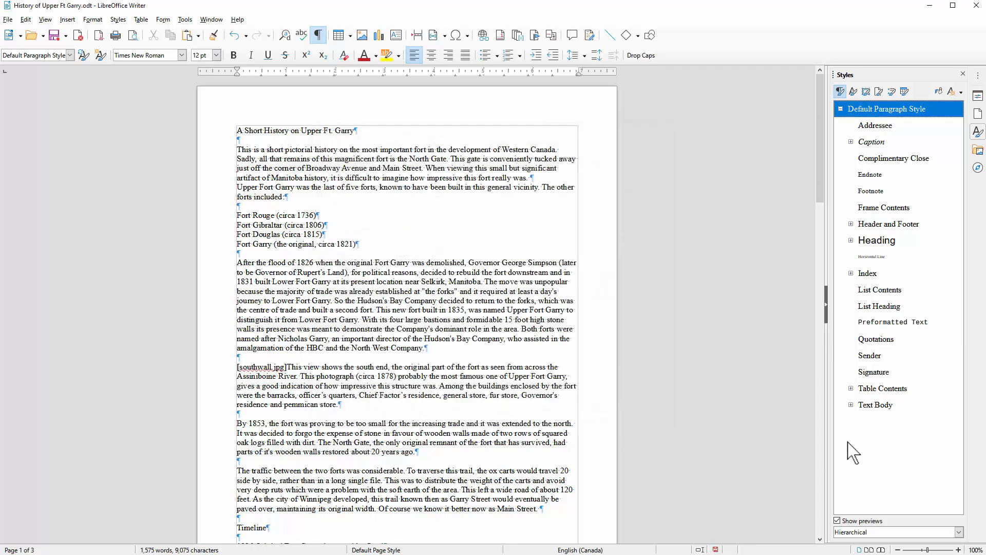
Review the Text Body style's indents and spacing settings without changing them.
{"action": "right_click", "coordinate": [867, 405]}
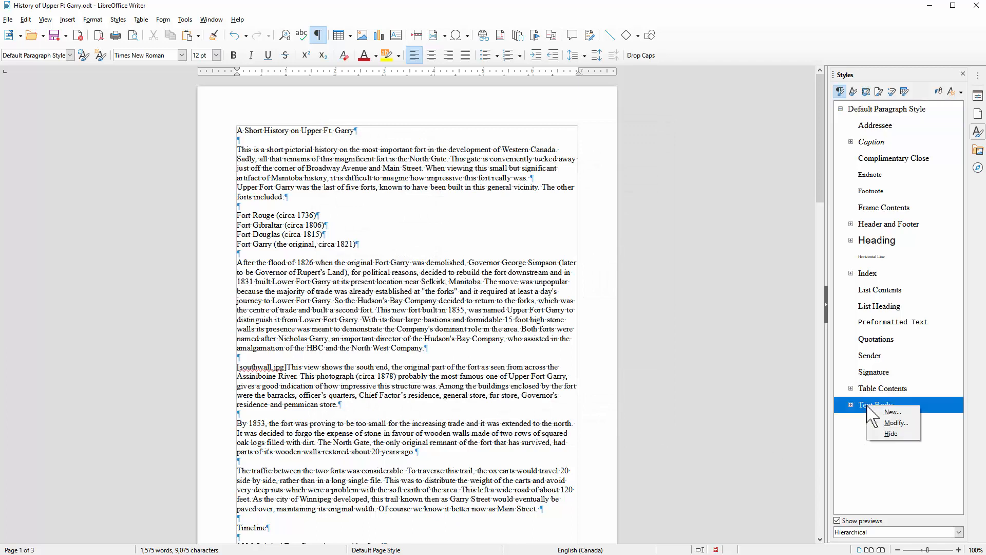
{"action": "left_click", "coordinate": [894, 422]}
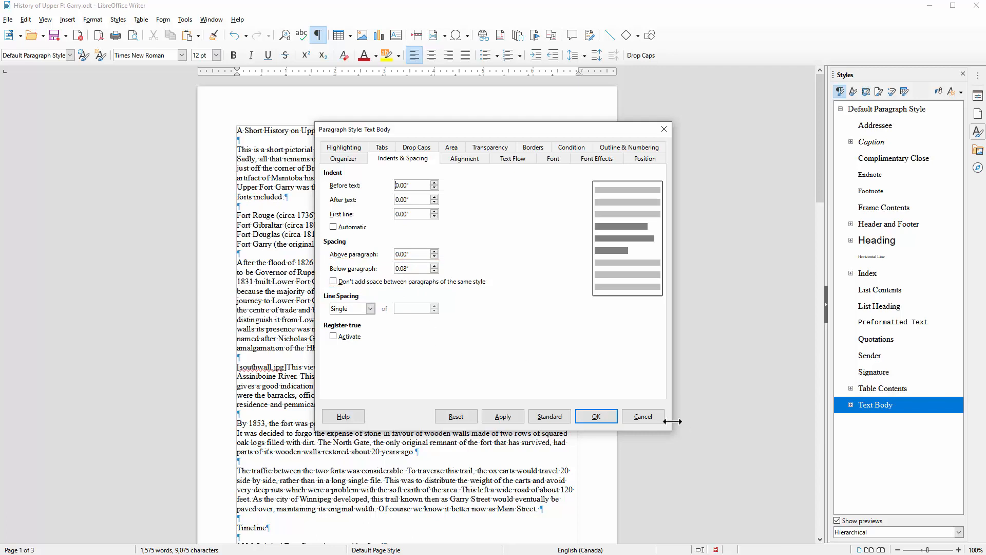
{"action": "left_click", "coordinate": [643, 417]}
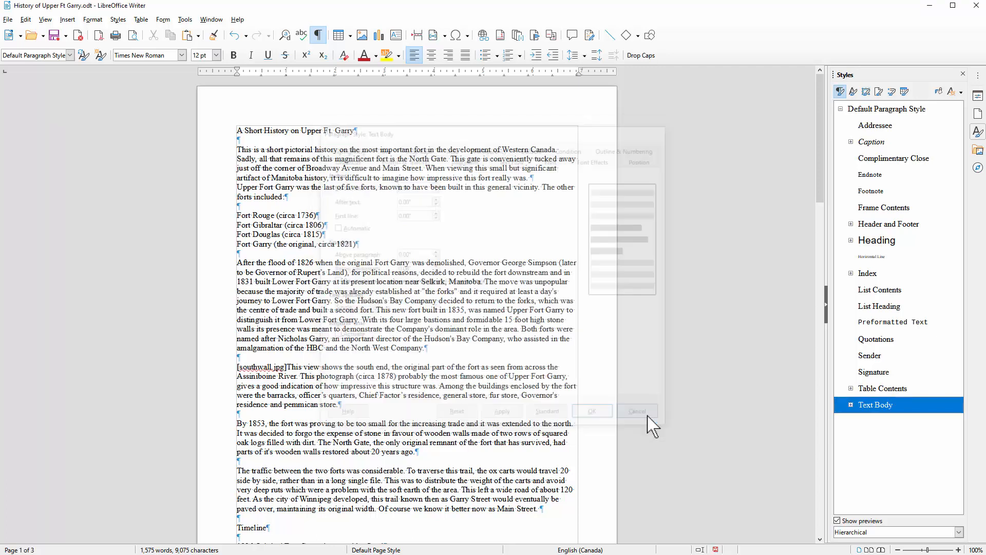
View all pages of the unformatted document in print preview and return to editing.
{"action": "left_click", "coordinate": [371, 131]}
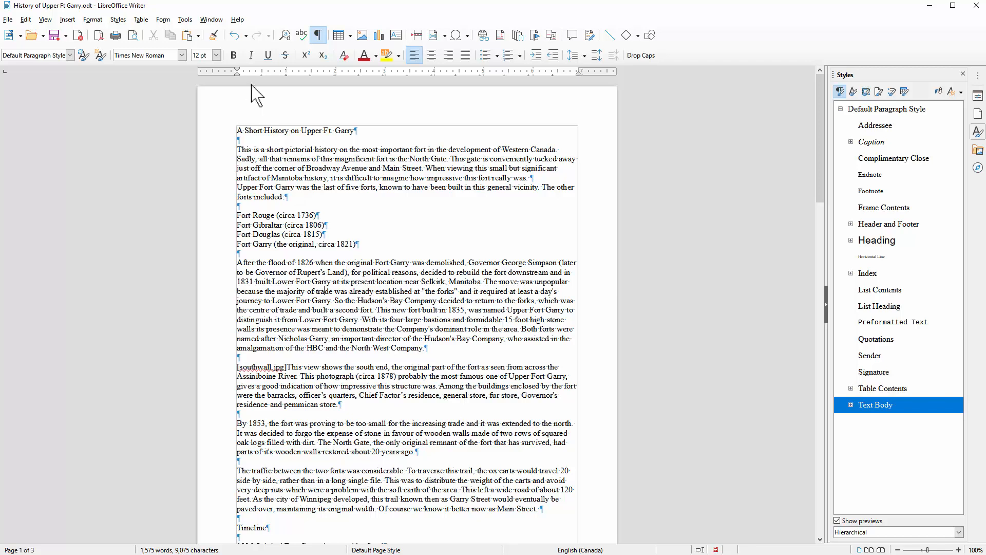
{"action": "left_click", "coordinate": [133, 35]}
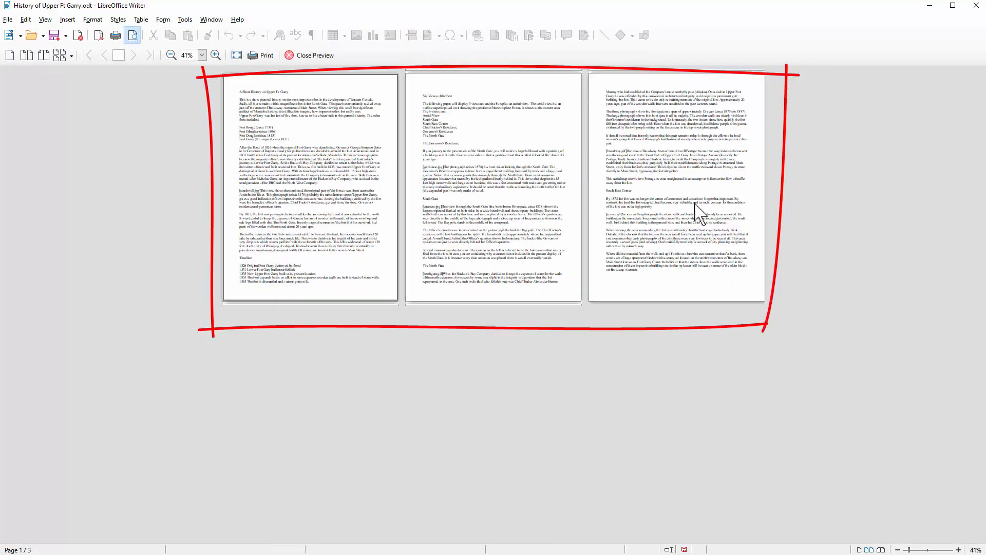
{"action": "left_click", "coordinate": [314, 55]}
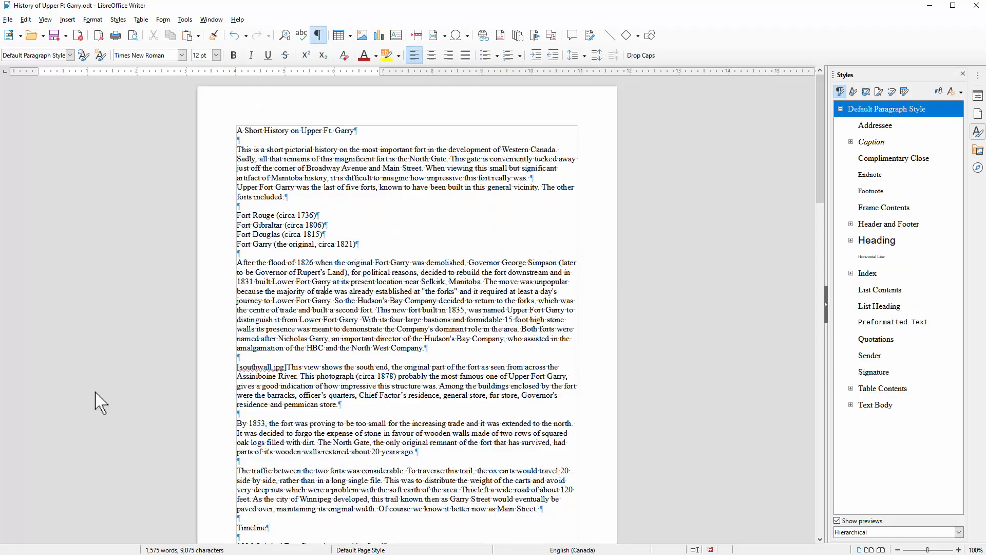
Modify the Text Body paragraph style to use the Verdana font.
{"action": "left_click", "coordinate": [880, 406]}
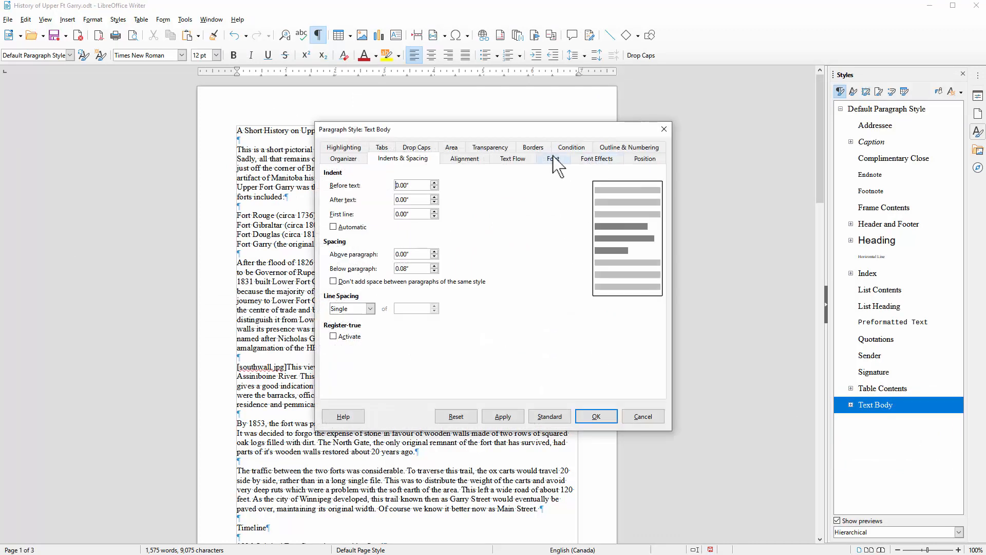
{"action": "left_click", "coordinate": [553, 160]}
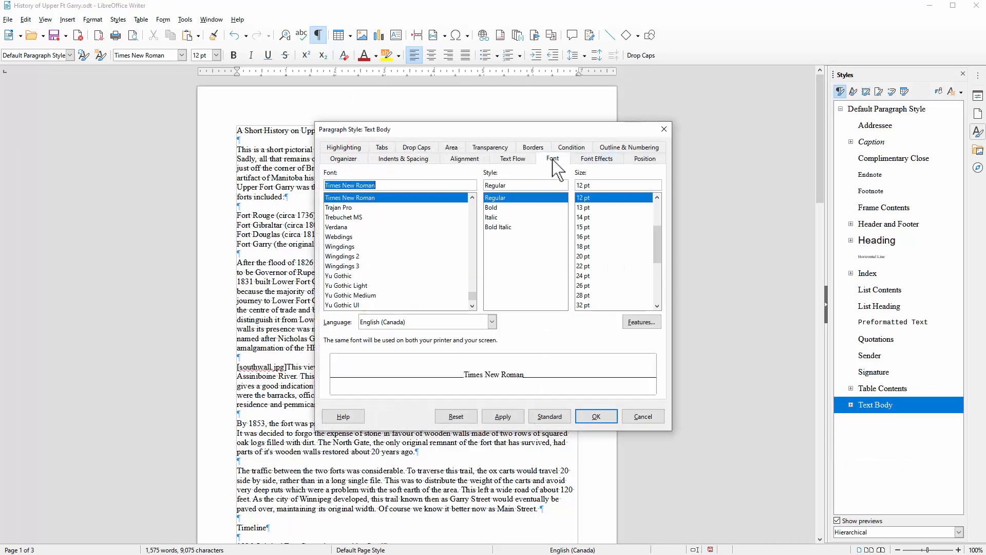
{"action": "left_click", "coordinate": [334, 227]}
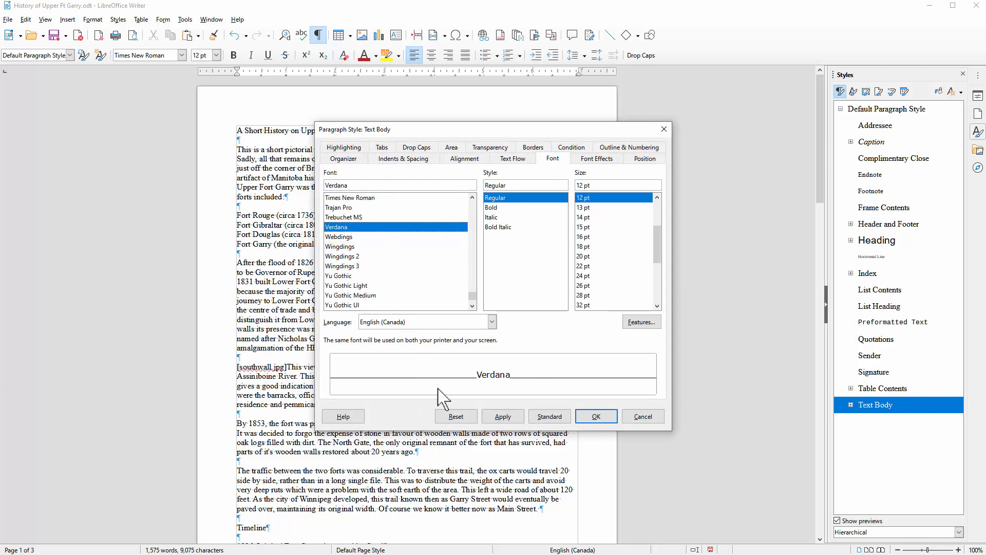
{"action": "left_click", "coordinate": [597, 416]}
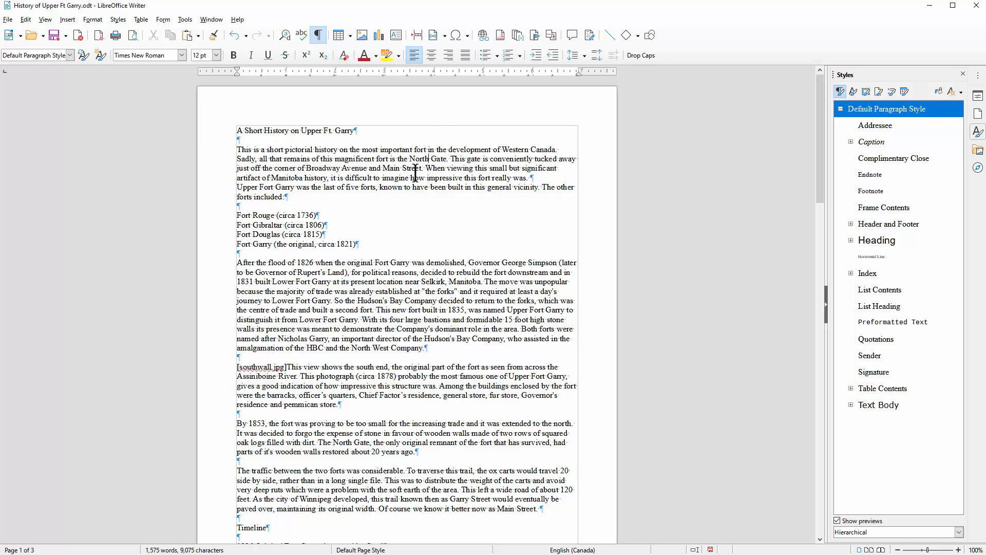
Apply the Text Body paragraph style to the entire document text.
{"action": "key", "text": "ctrl+a"}
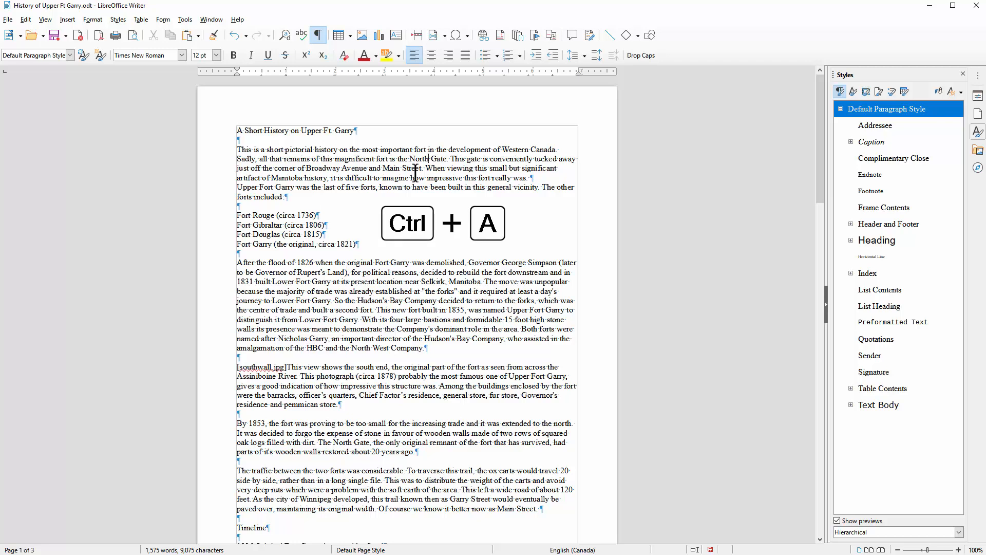
{"action": "key", "text": "ctrl+a"}
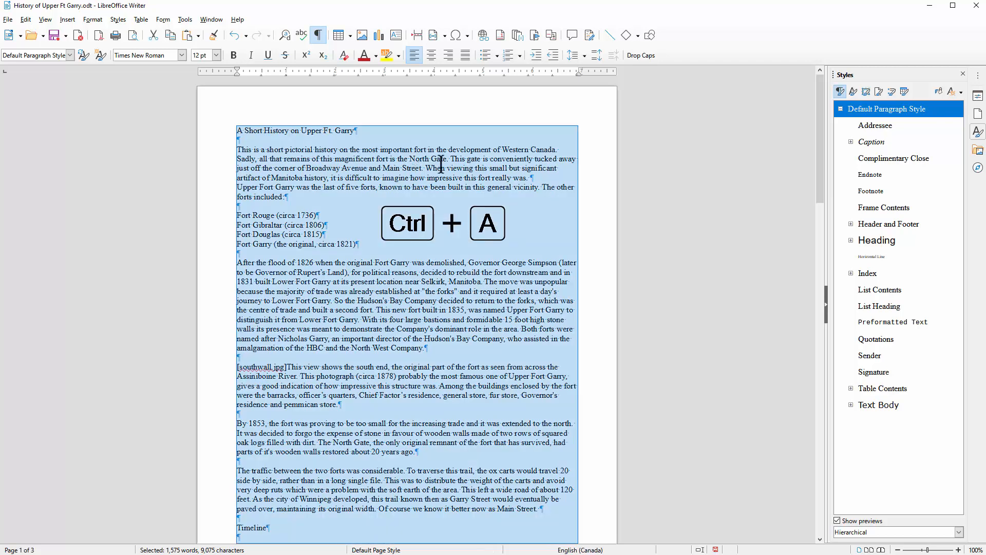
{"action": "double_click", "coordinate": [877, 408]}
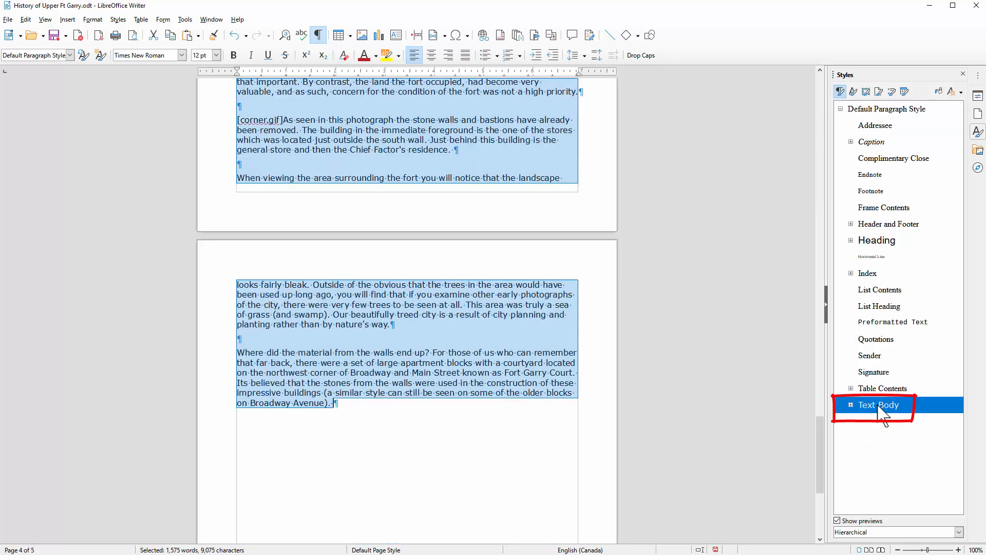
{"action": "left_click", "coordinate": [413, 390]}
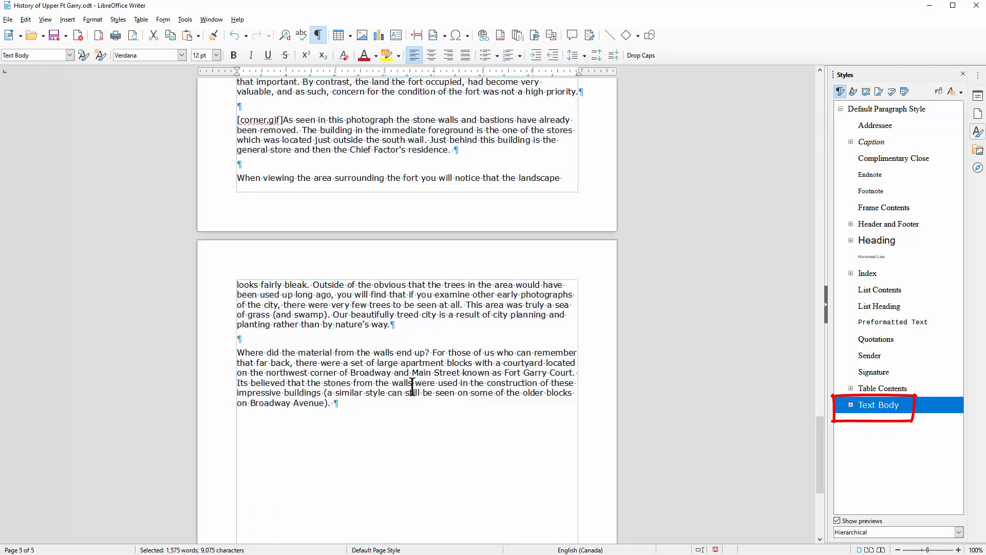
Review the restyled document's pages in print preview and return to editing.
{"action": "scroll", "coordinate": [409, 399], "scroll_direction": "up", "scroll_amount": 6}
{"action": "scroll", "coordinate": [409, 400], "scroll_direction": "up", "scroll_amount": 1}
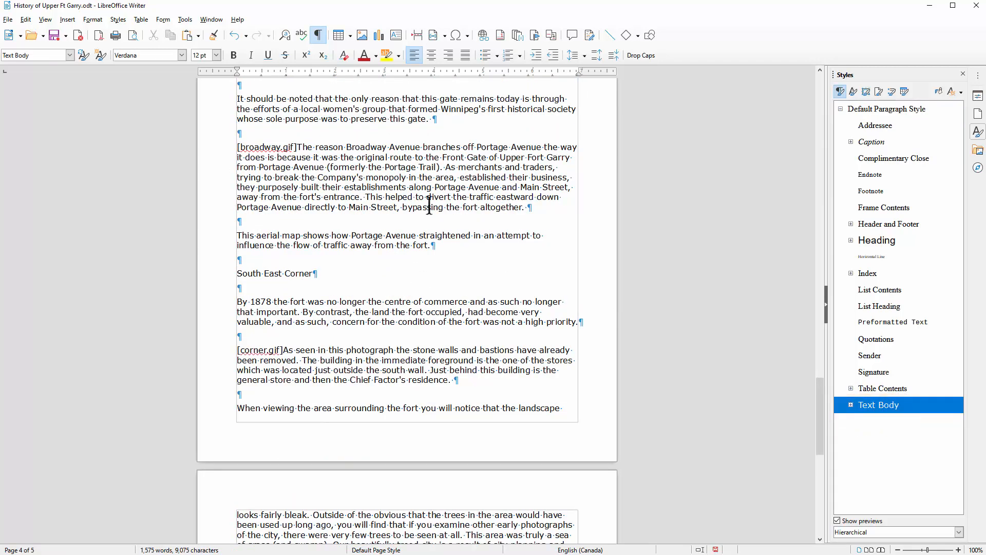
{"action": "left_click", "coordinate": [133, 36]}
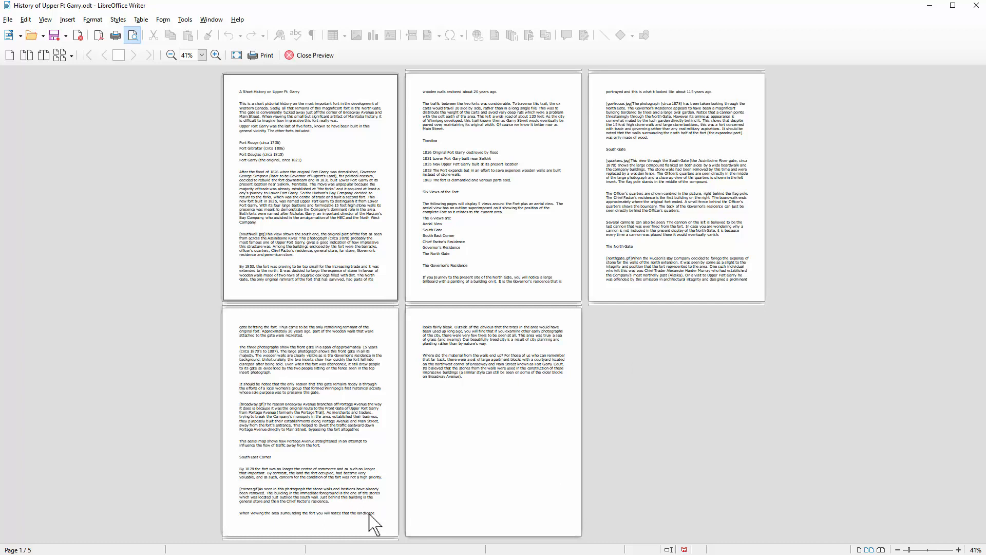
{"action": "left_click", "coordinate": [311, 55]}
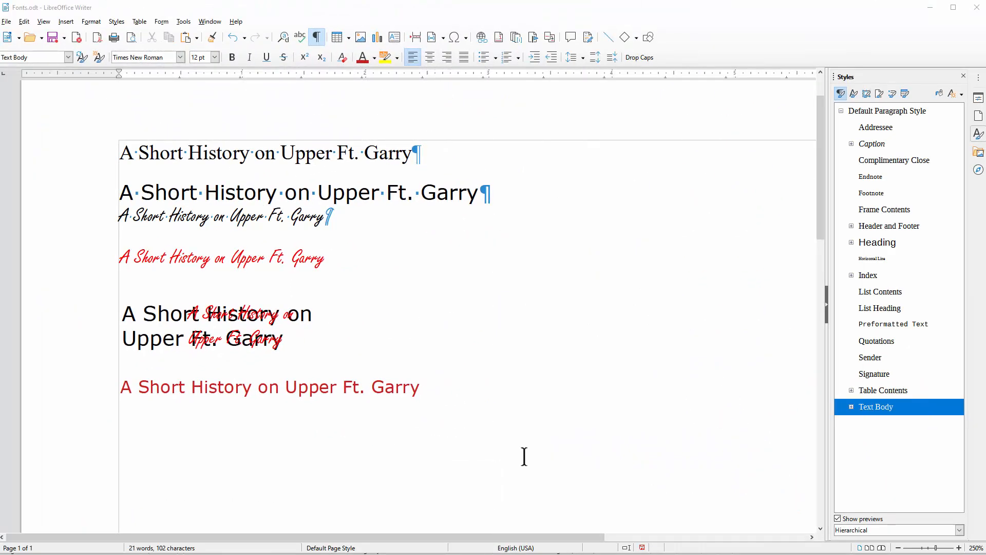
In Fonts.odt, check the font name and size used by each of the three black sample title lines.
{"action": "left_click", "coordinate": [252, 153]}
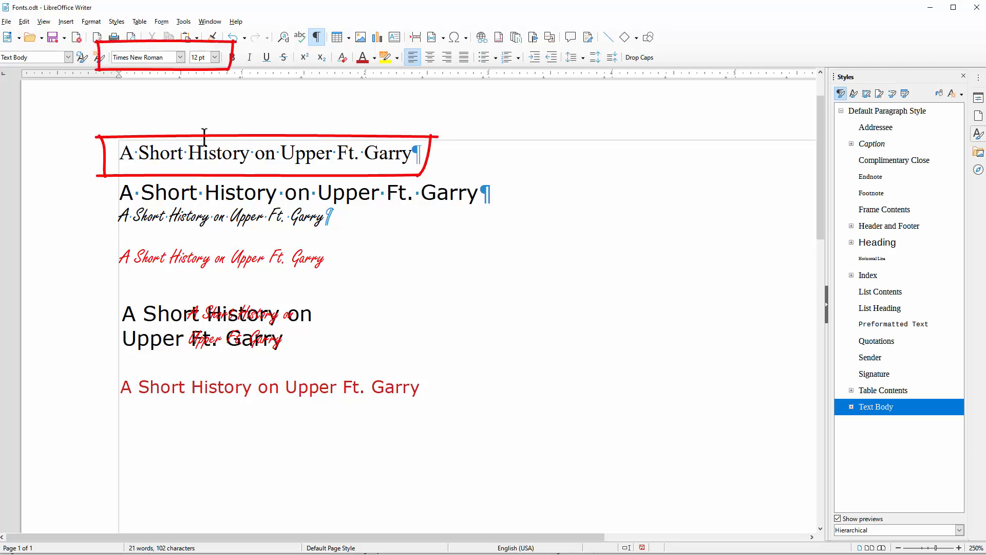
{"action": "left_click", "coordinate": [234, 191]}
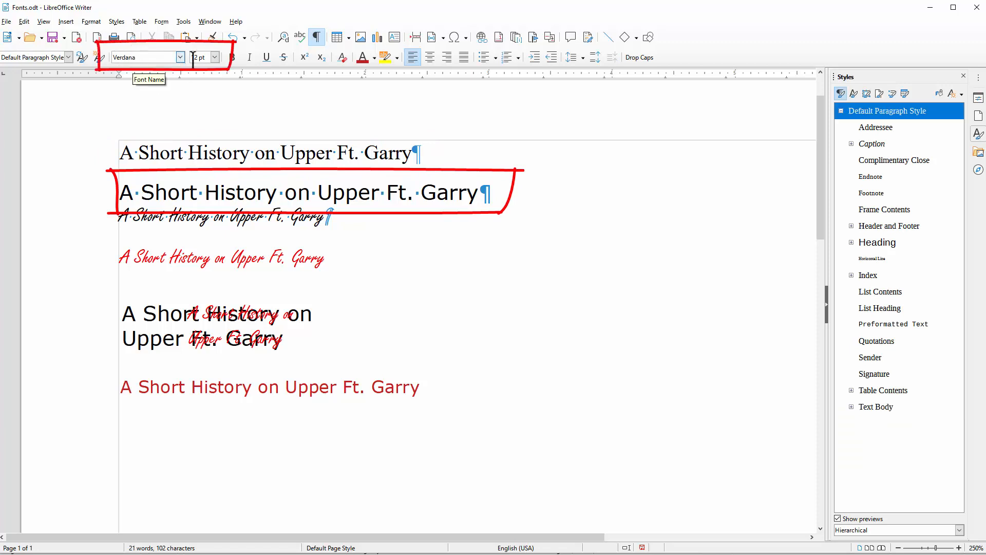
{"action": "left_click", "coordinate": [208, 213]}
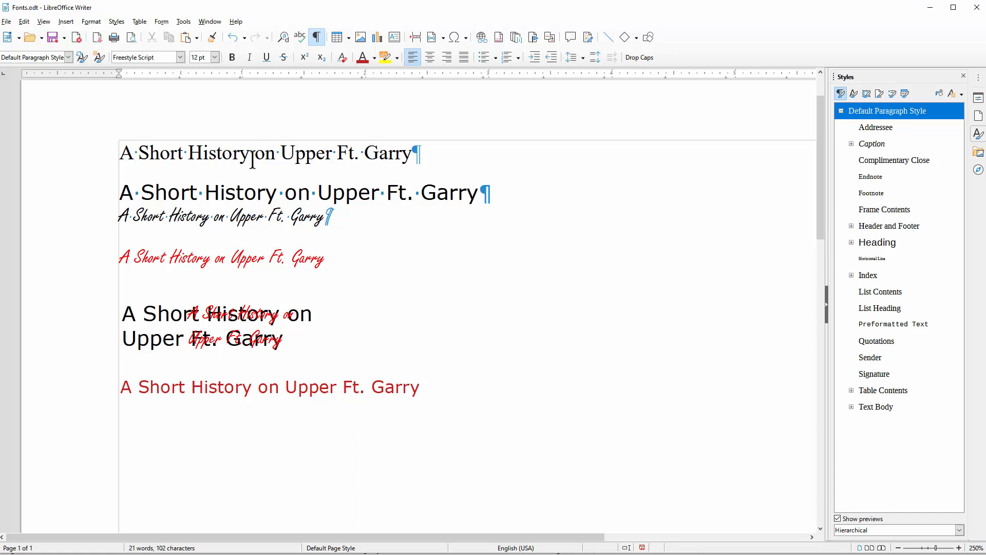
Compare tall and descending letters such as "h" and "y" across the Times New Roman, Verdana and Freestyle Script lines.
{"action": "left_click", "coordinate": [149, 153]}
{"action": "left_click_drag", "start_coordinate": [150, 152], "coordinate": [157, 151]}
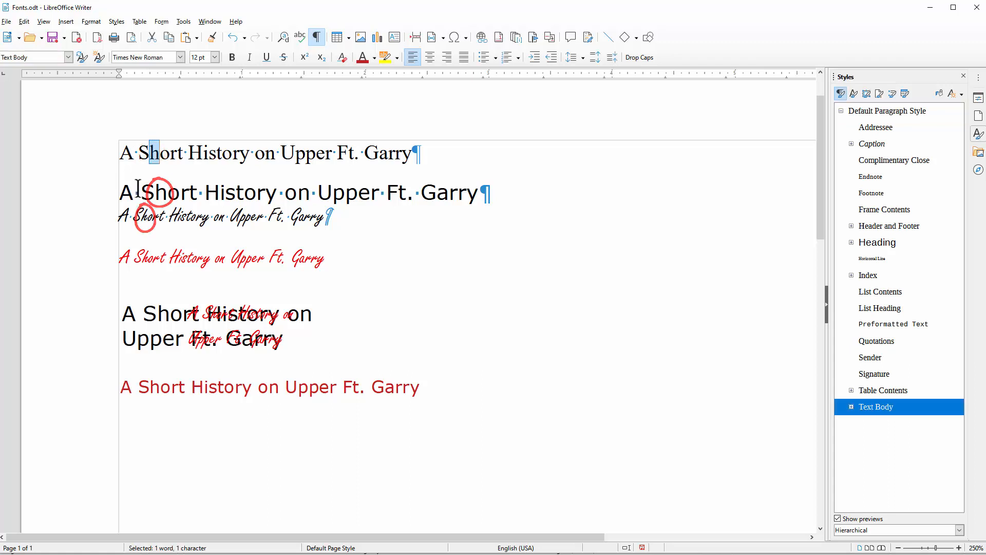
{"action": "left_click_drag", "start_coordinate": [238, 152], "coordinate": [250, 153]}
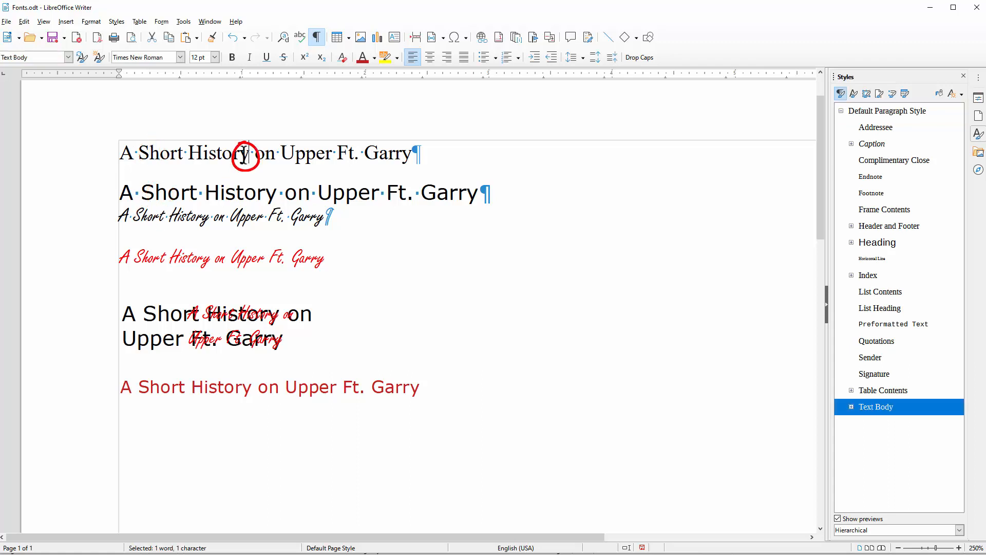
{"action": "left_click_drag", "start_coordinate": [310, 155], "coordinate": [306, 154]}
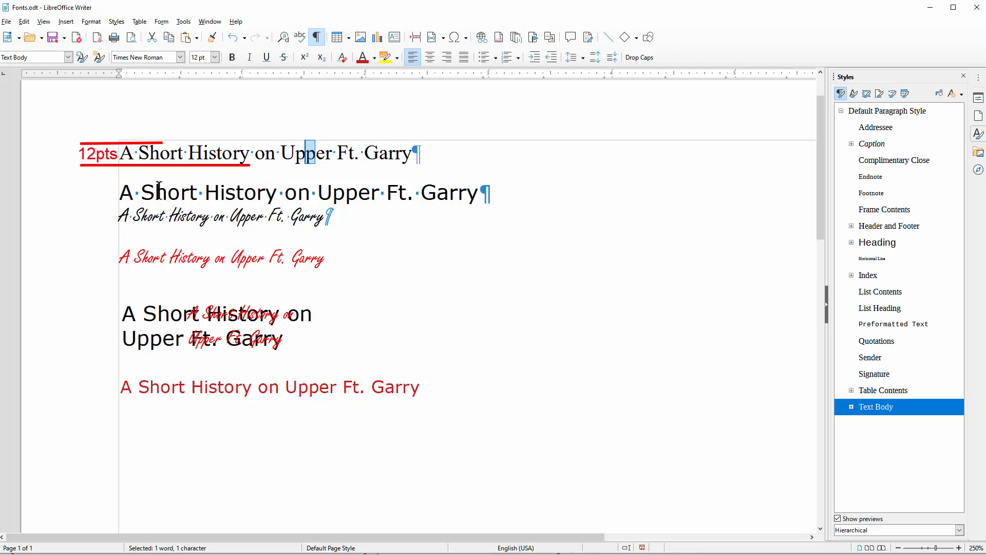
{"action": "left_click_drag", "start_coordinate": [159, 187], "coordinate": [161, 186]}
{"action": "left_click_drag", "start_coordinate": [265, 193], "coordinate": [272, 195]}
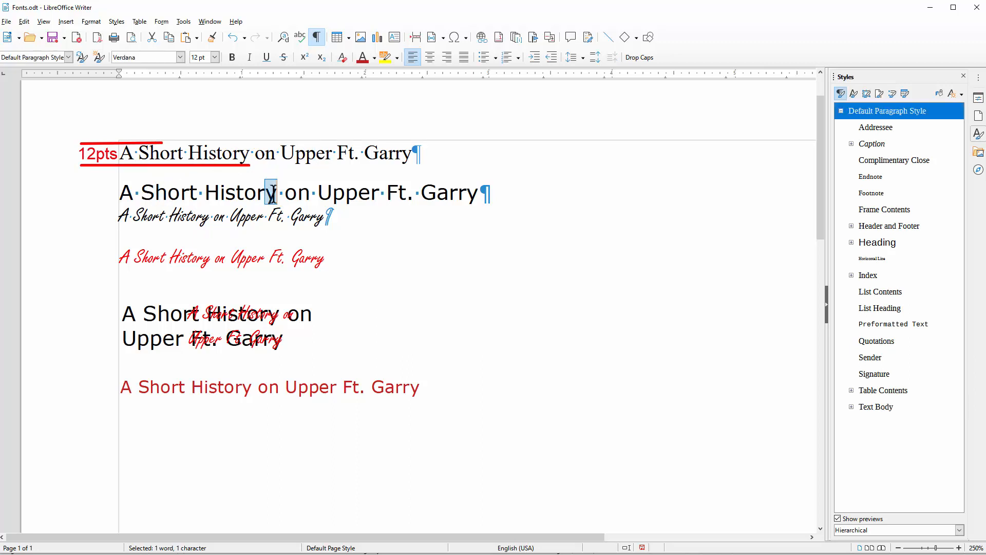
{"action": "left_click", "coordinate": [142, 215]}
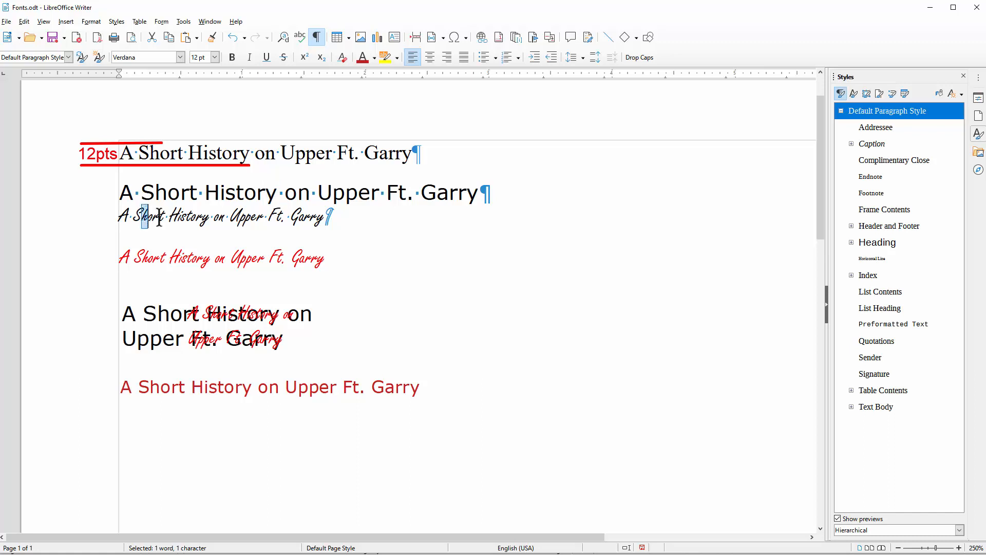
{"action": "left_click_drag", "start_coordinate": [199, 216], "coordinate": [209, 216]}
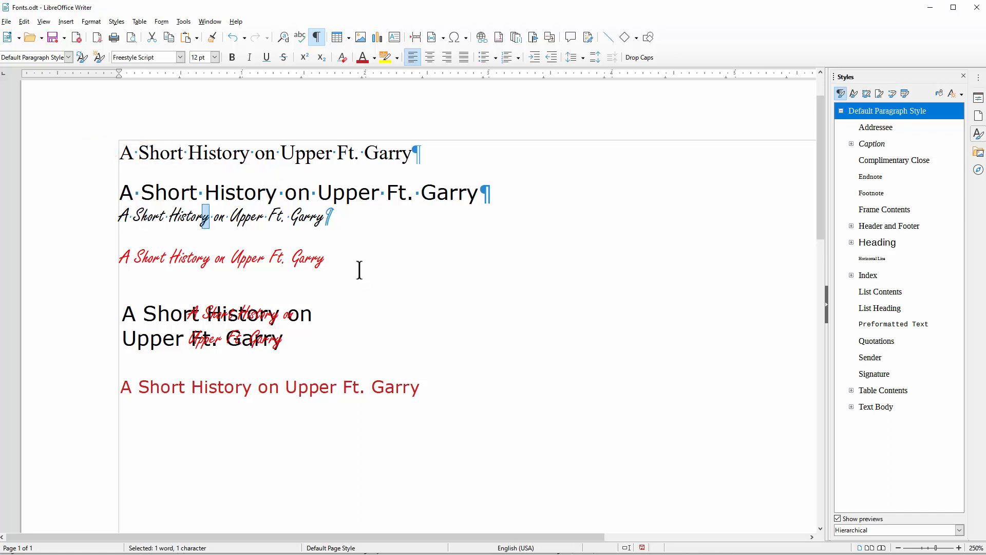
Overlay the single-line red script sample on the Verdana and Times New Roman lines for comparison, and move it back below them.
{"action": "left_click", "coordinate": [344, 265]}
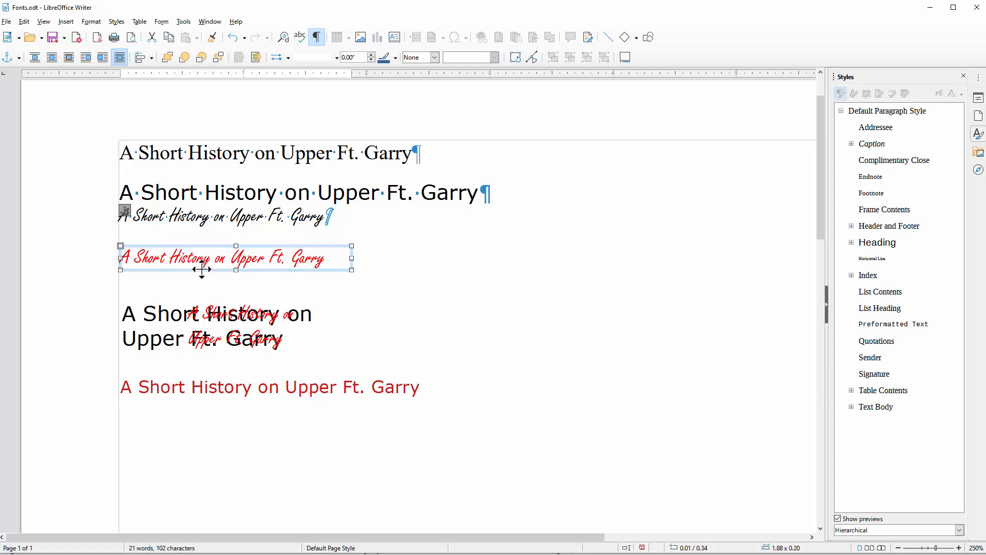
{"action": "left_click_drag", "start_coordinate": [201, 271], "coordinate": [355, 204]}
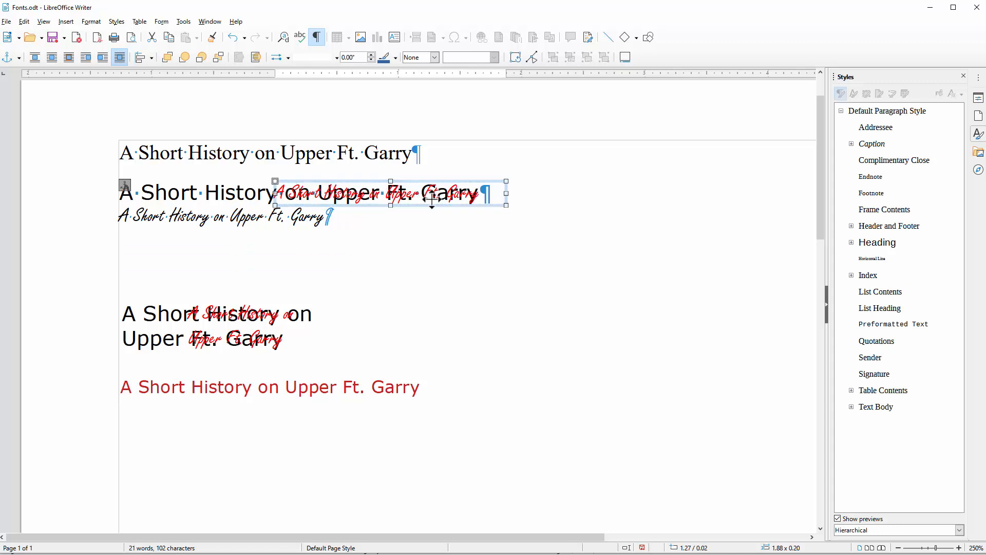
{"action": "left_click_drag", "start_coordinate": [423, 206], "coordinate": [354, 166]}
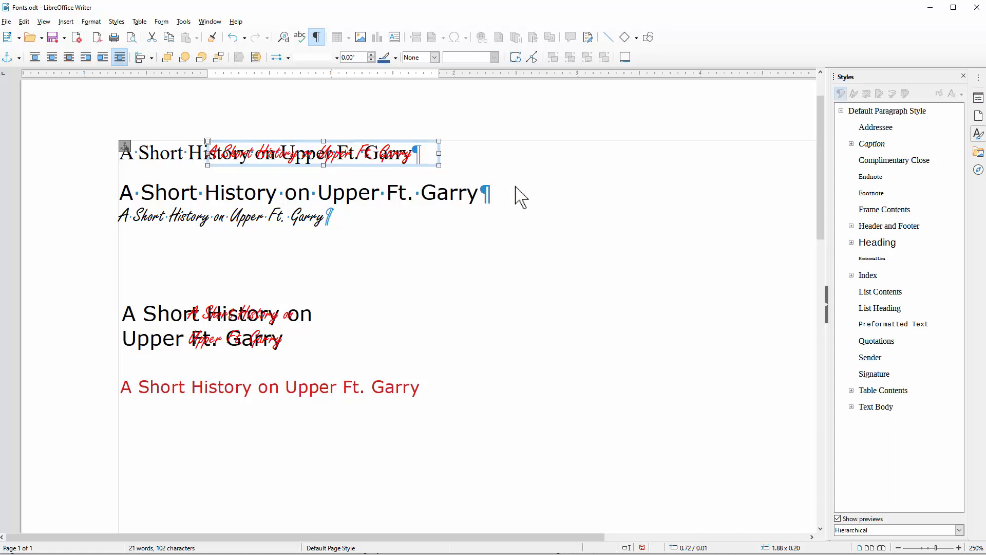
{"action": "left_click_drag", "start_coordinate": [409, 159], "coordinate": [325, 263]}
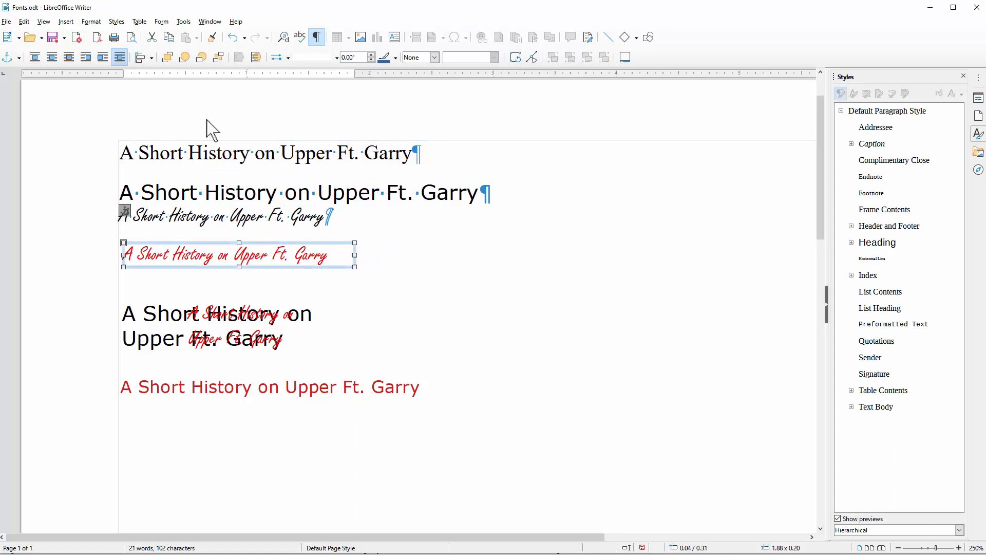
Compare the x-height of the lowercase letters in "Short" across the three black sample lines.
{"action": "left_click", "coordinate": [178, 195]}
{"action": "left_click_drag", "start_coordinate": [167, 193], "coordinate": [232, 190]}
{"action": "left_click_drag", "start_coordinate": [168, 194], "coordinate": [187, 193]}
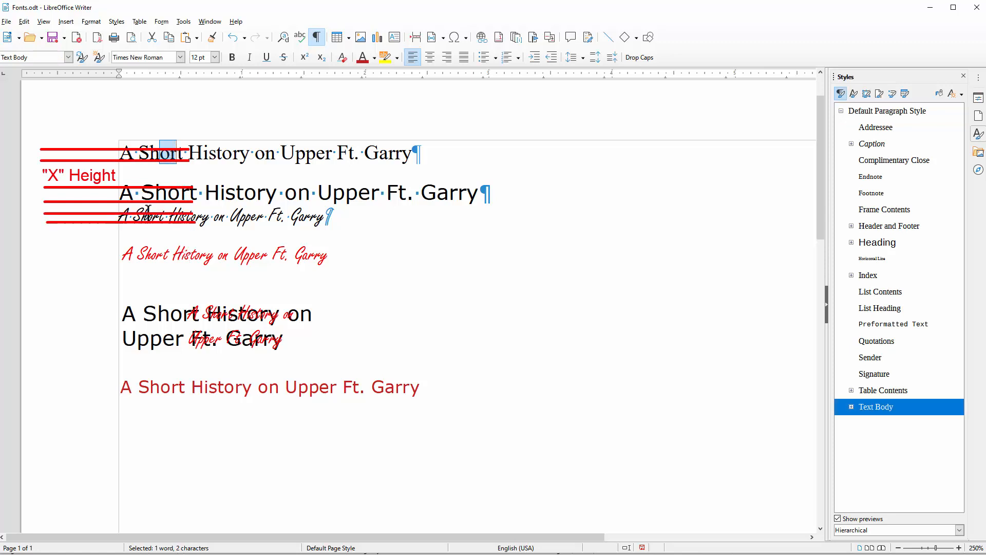
{"action": "left_click_drag", "start_coordinate": [147, 212], "coordinate": [157, 212]}
{"action": "left_click", "coordinate": [170, 194]}
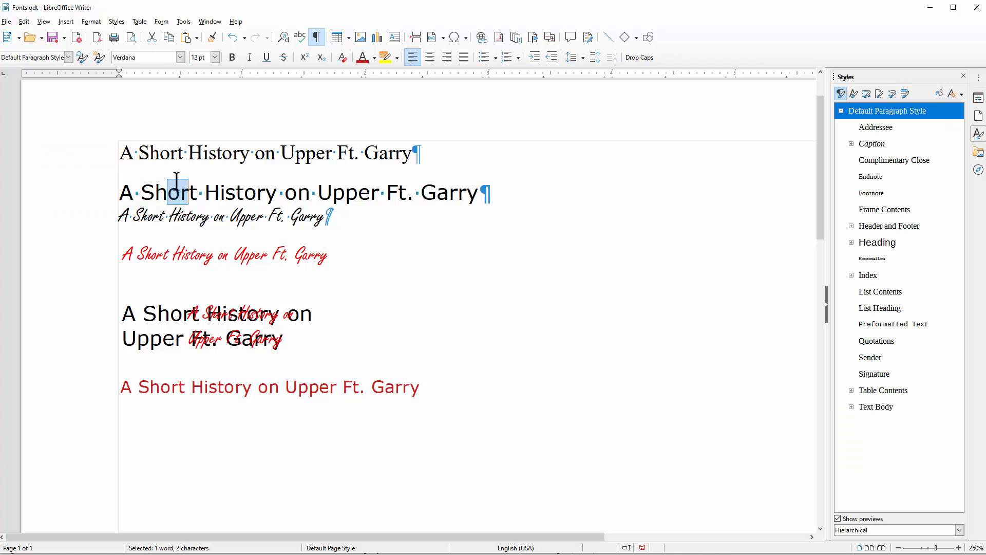
{"action": "left_click", "coordinate": [167, 194]}
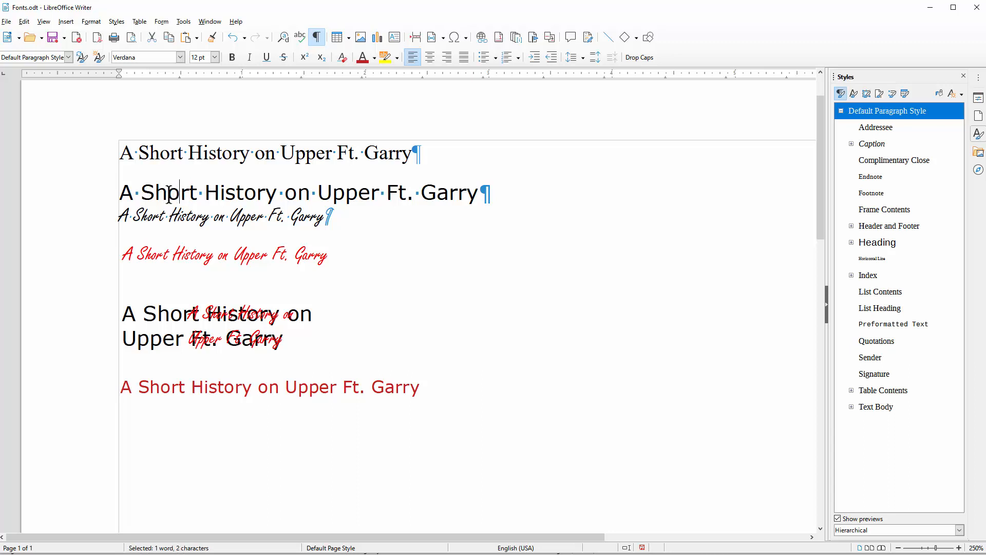
{"action": "left_click", "coordinate": [167, 195]}
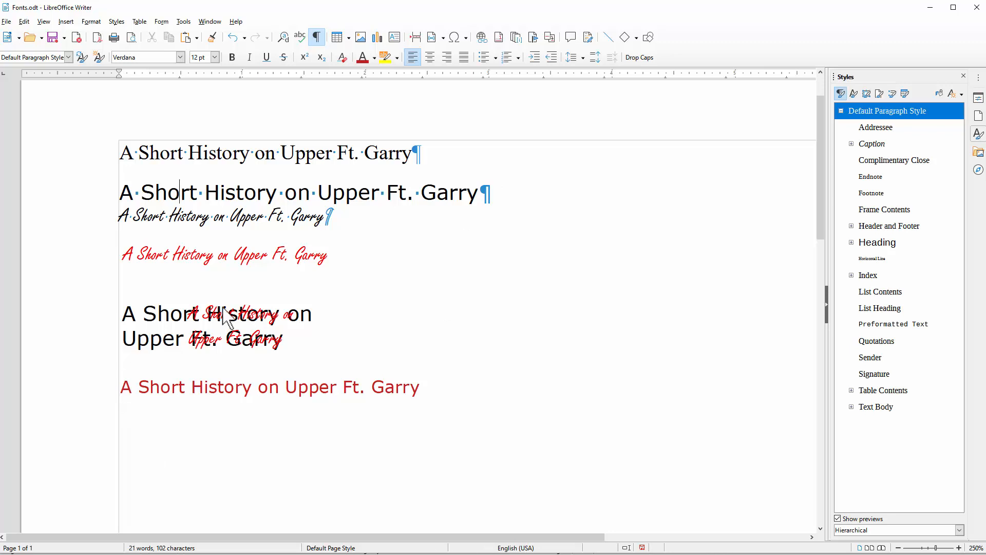
Separate the two-line red script sample from the two-line black Verdana sample to compare line wrapping, and place it back over it.
{"action": "left_click", "coordinate": [240, 323]}
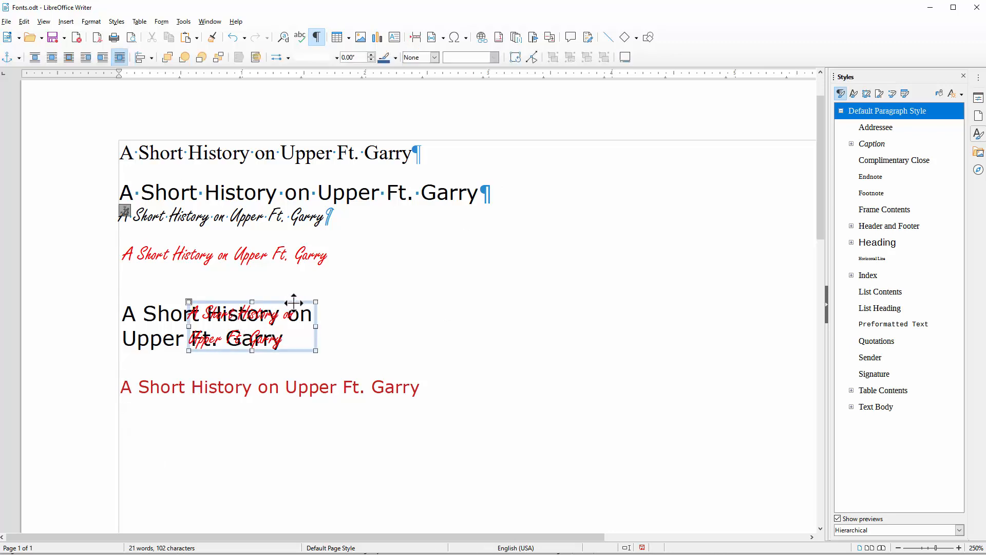
{"action": "left_click_drag", "start_coordinate": [293, 304], "coordinate": [490, 288]}
{"action": "left_click", "coordinate": [252, 344]}
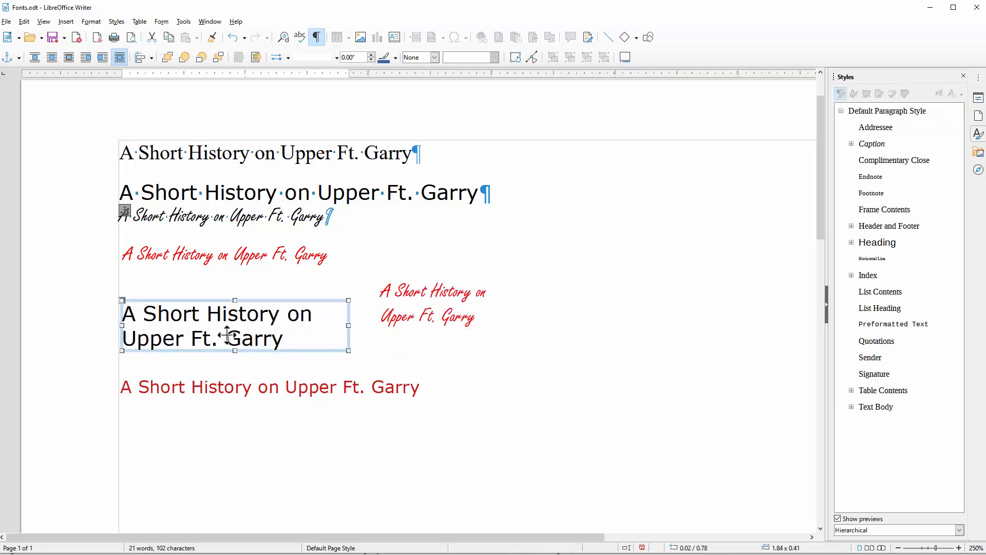
{"action": "left_click", "coordinate": [414, 318]}
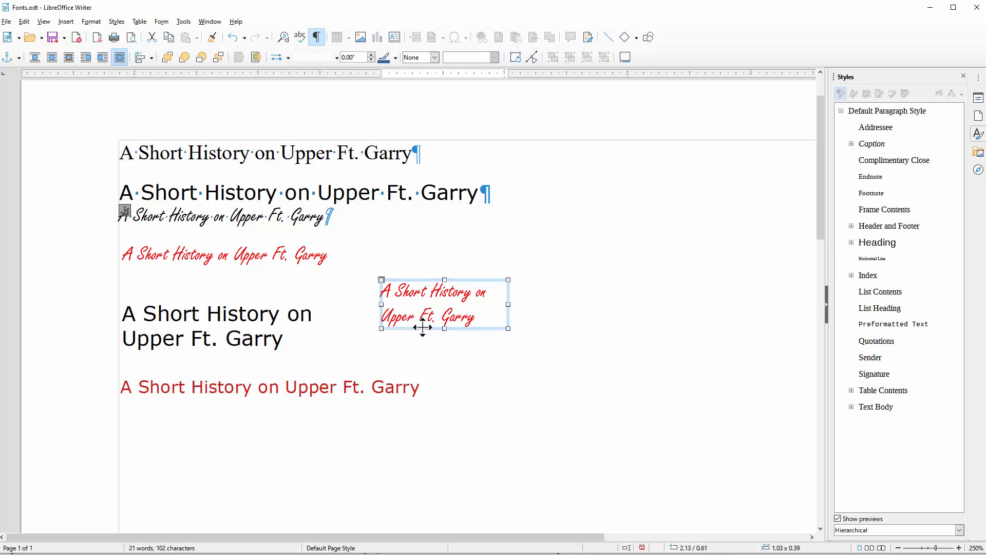
{"action": "left_click_drag", "start_coordinate": [425, 325], "coordinate": [230, 353]}
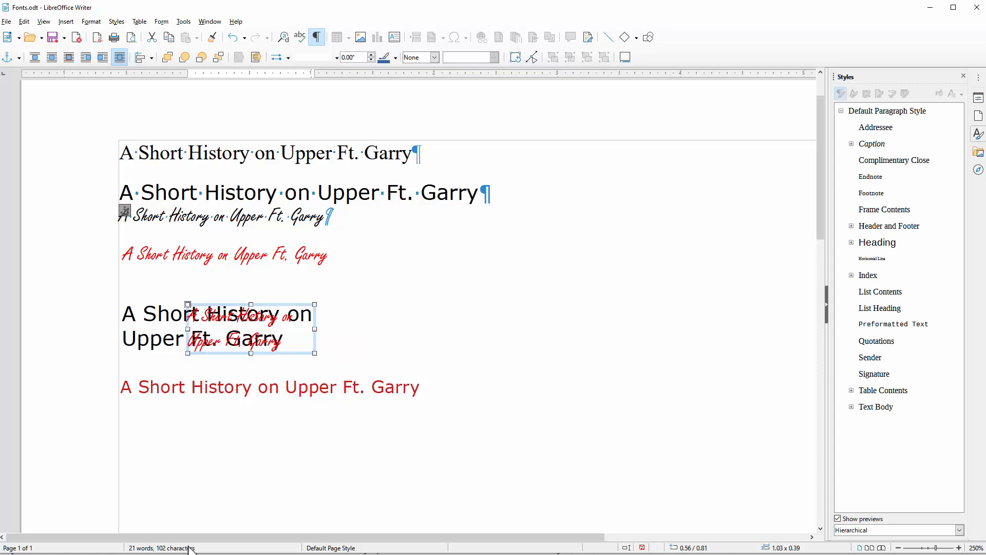
Overlay the red 10 pt Verdana sample on the Times New Roman line to compare widths, and return it below the other samples.
{"action": "left_click", "coordinate": [327, 389]}
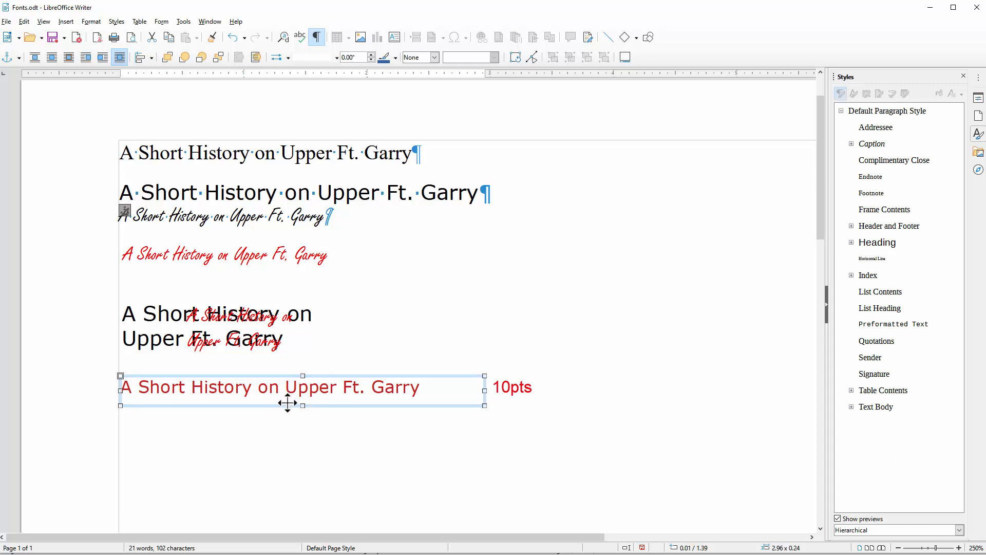
{"action": "left_click_drag", "start_coordinate": [284, 405], "coordinate": [150, 170]}
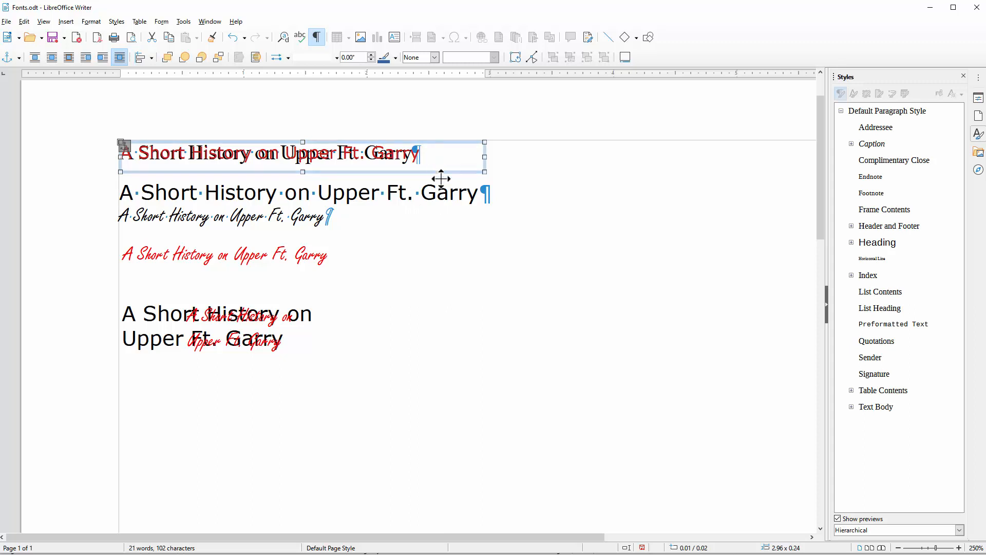
{"action": "left_click_drag", "start_coordinate": [442, 178], "coordinate": [429, 397]}
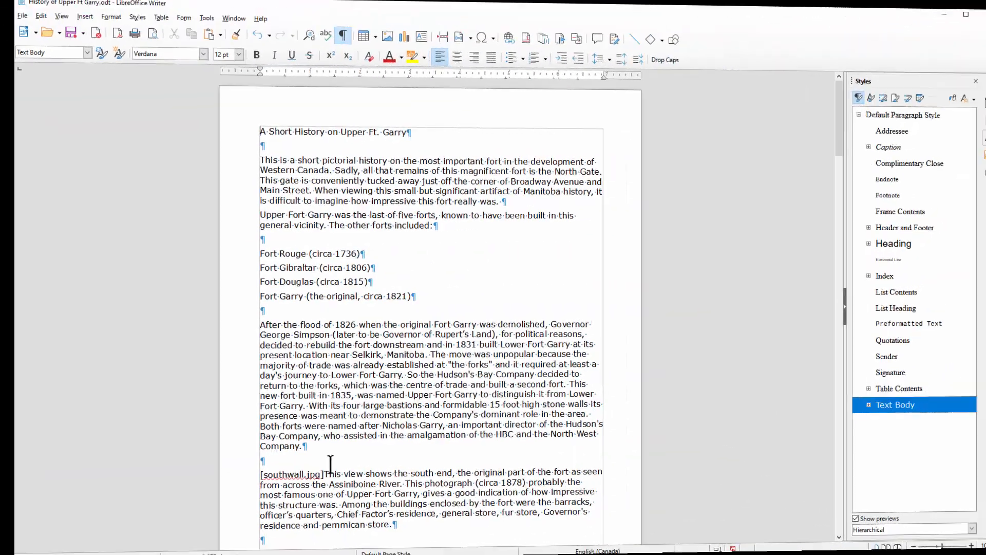
In History of Upper Ft Garry.odt, set the Text Body paragraph style's font size to 10 pt and apply the change.
{"action": "right_click", "coordinate": [877, 407]}
{"action": "left_click", "coordinate": [893, 424]}
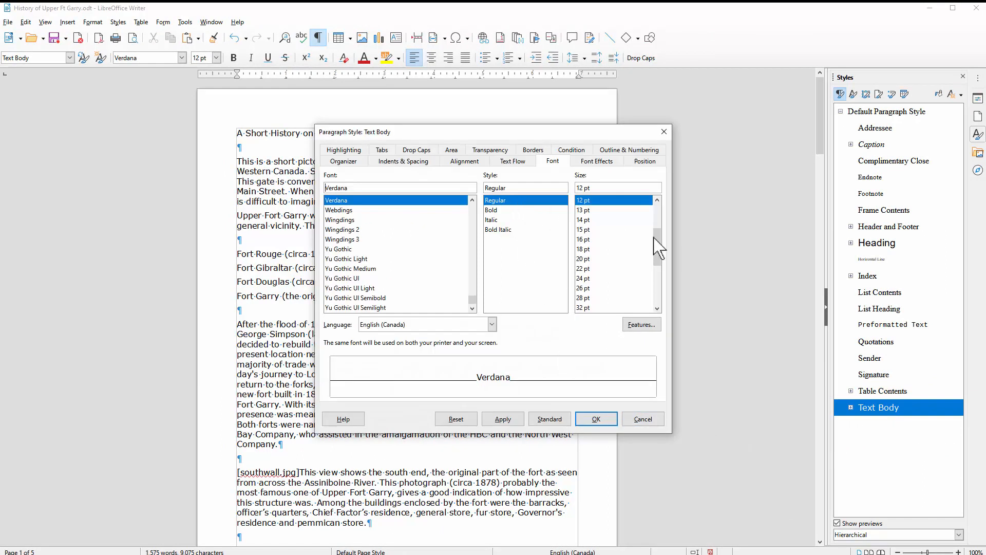
{"action": "left_click_drag", "start_coordinate": [664, 255], "coordinate": [663, 245]}
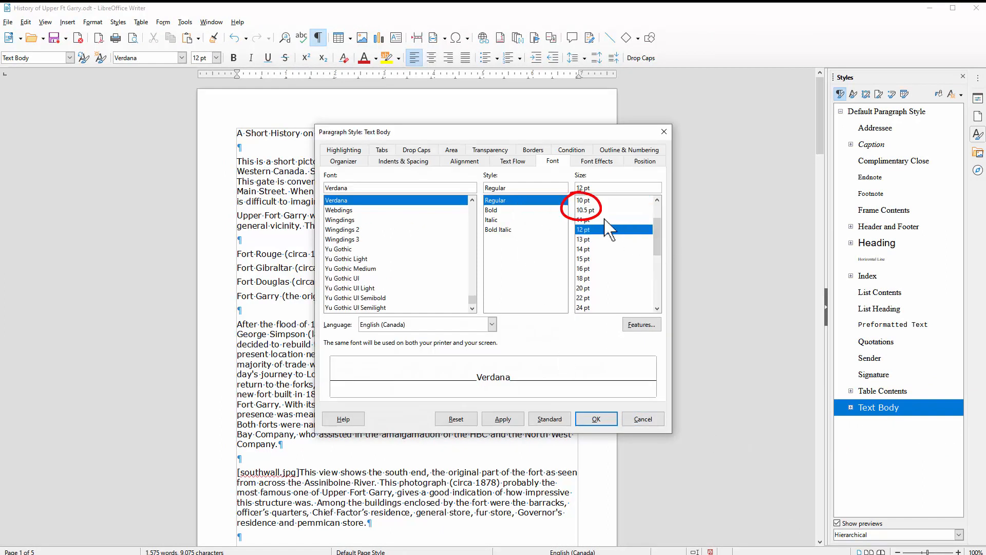
{"action": "left_click", "coordinate": [583, 200]}
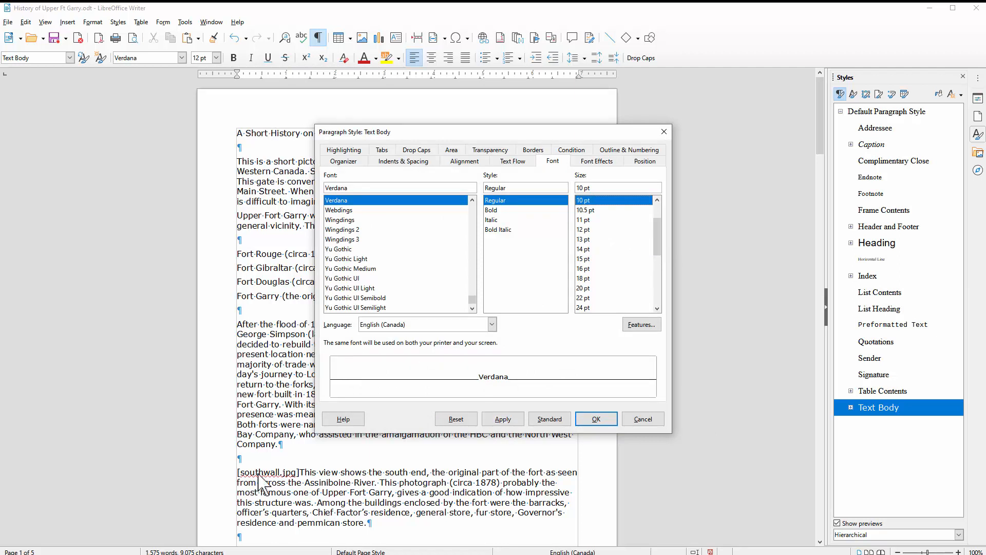
{"action": "left_click", "coordinate": [503, 420]}
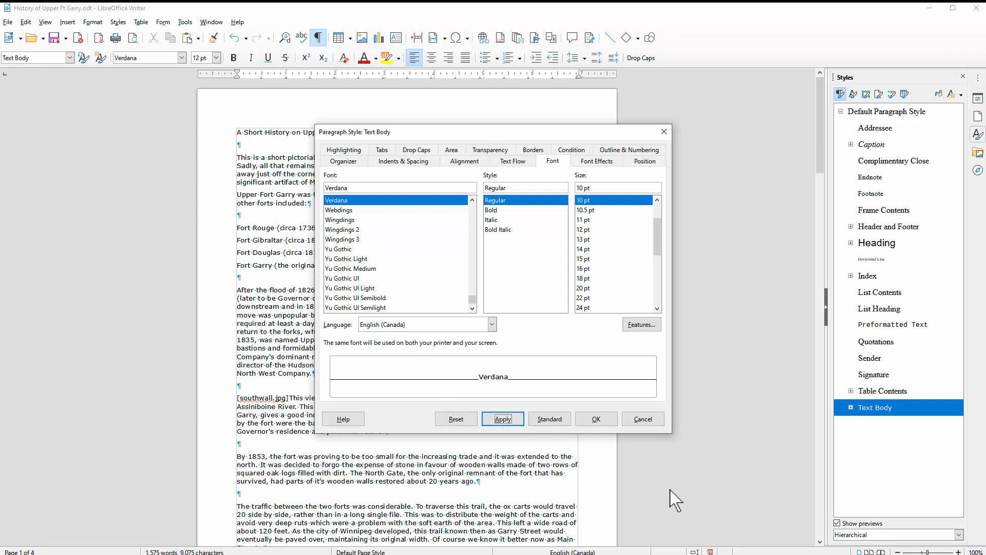
Accept the Text Body style settings and check the page layout of the whole document in print preview.
{"action": "left_click", "coordinate": [596, 419]}
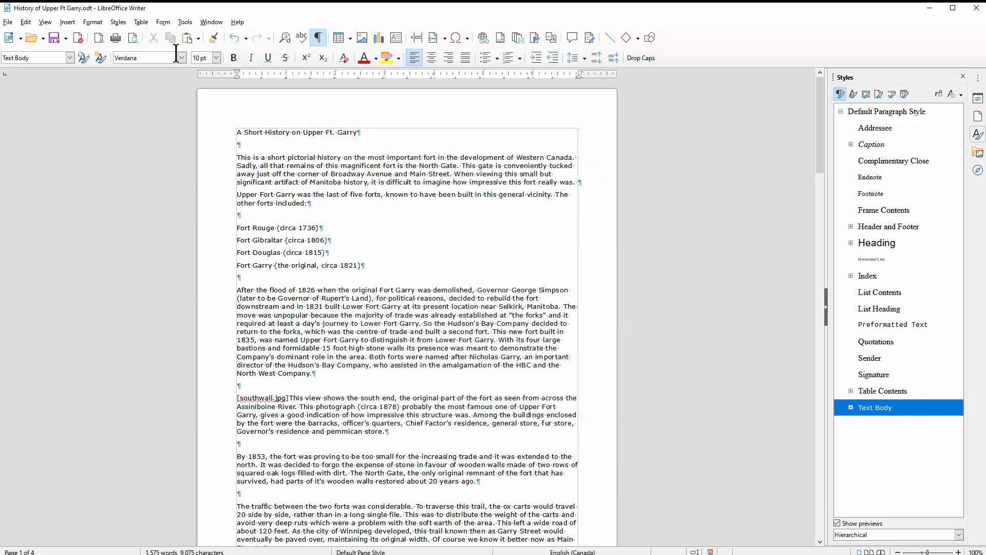
{"action": "left_click", "coordinate": [133, 37]}
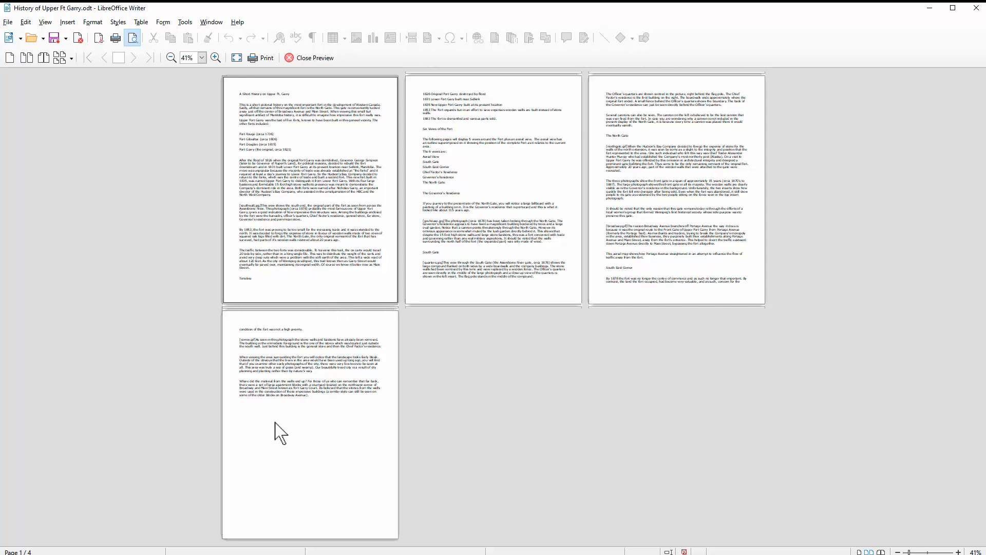
{"action": "left_click", "coordinate": [315, 62]}
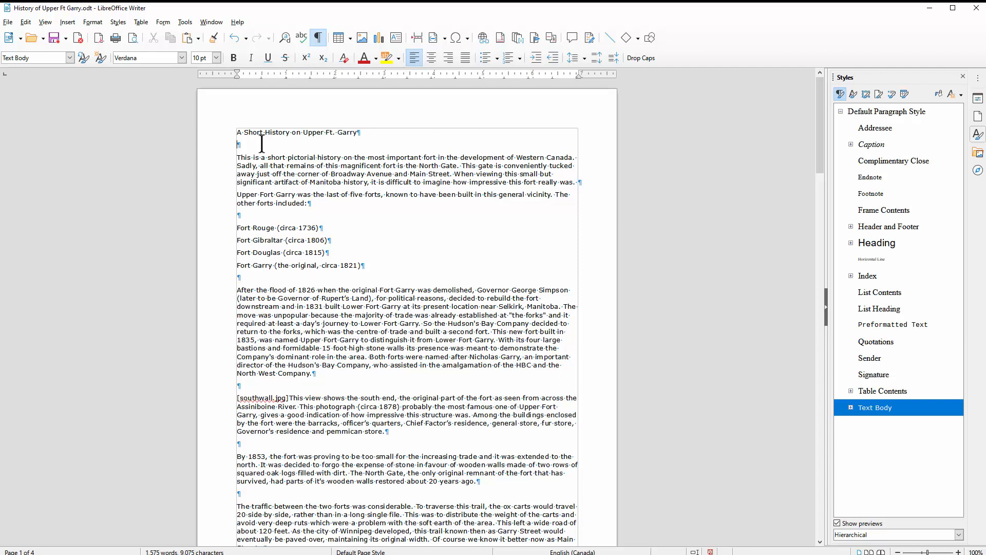
Search the document for empty paragraphs with Find and Replace, using the regular expression ^$.
{"action": "left_click", "coordinate": [285, 38]}
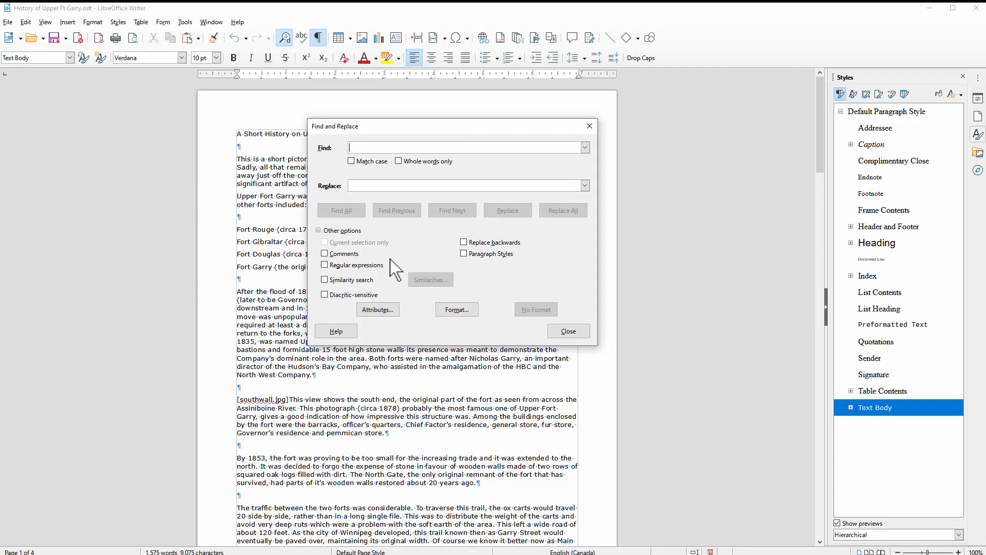
{"action": "left_click", "coordinate": [324, 265]}
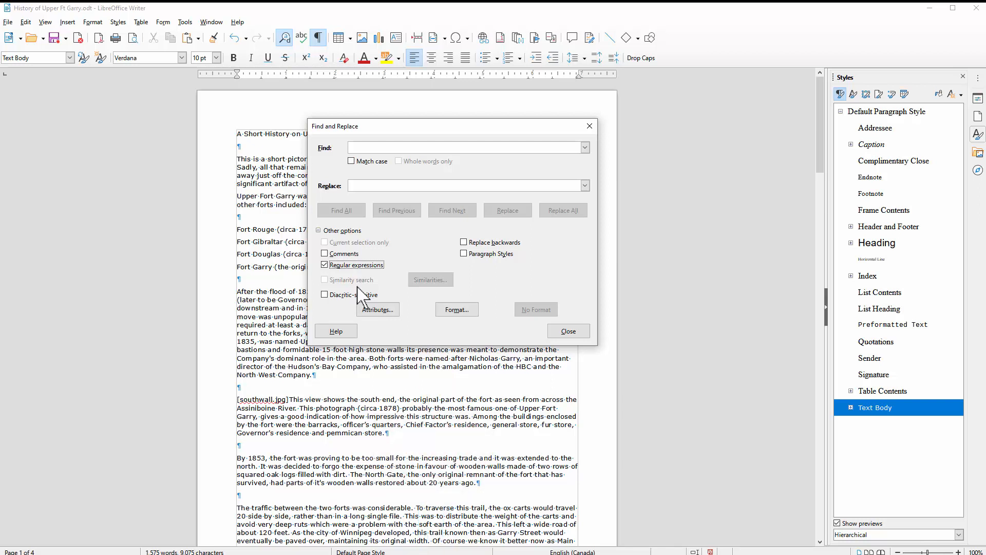
{"action": "left_click", "coordinate": [358, 146]}
{"action": "key", "text": "shift+6"}
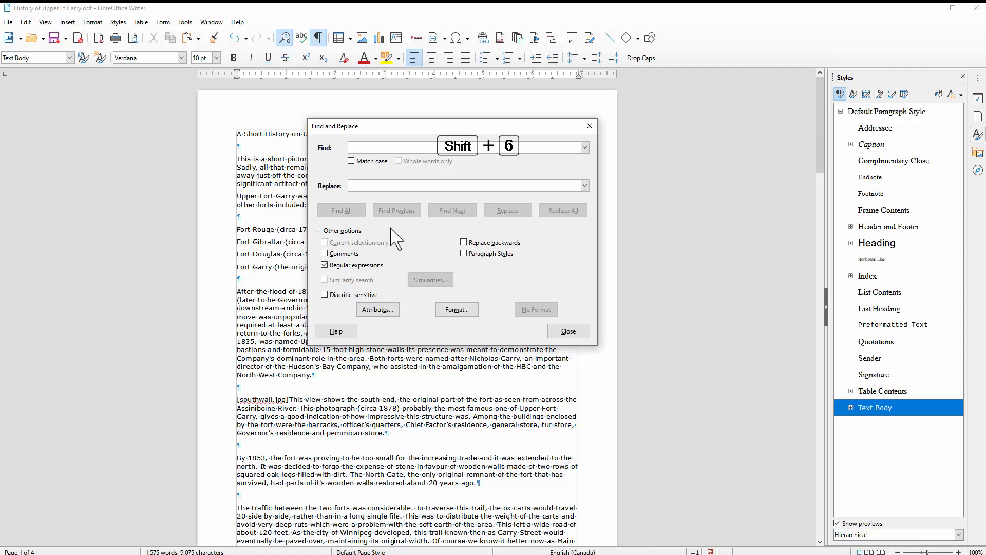
{"action": "type", "text": "^"}
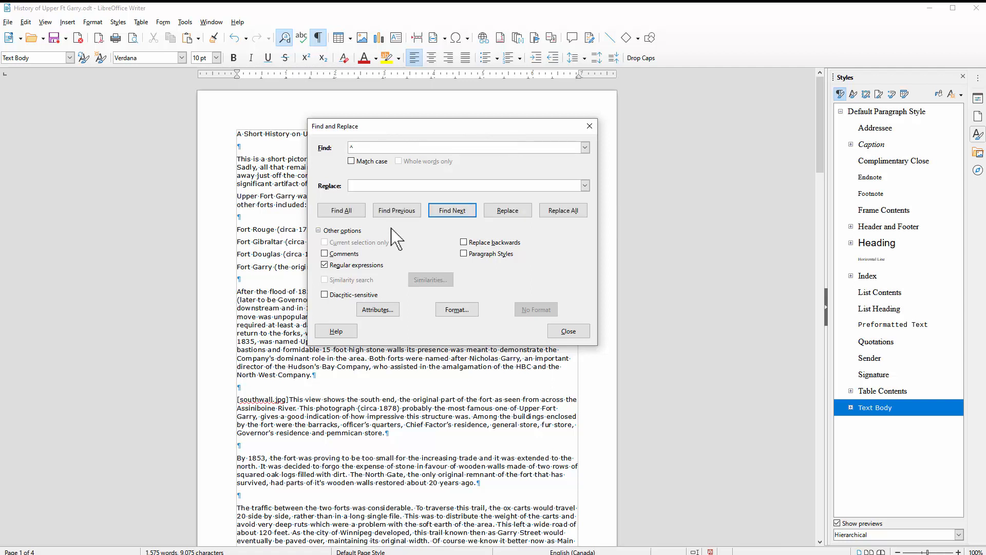
{"action": "key", "text": "shift+4"}
{"action": "left_click", "coordinate": [458, 215]}
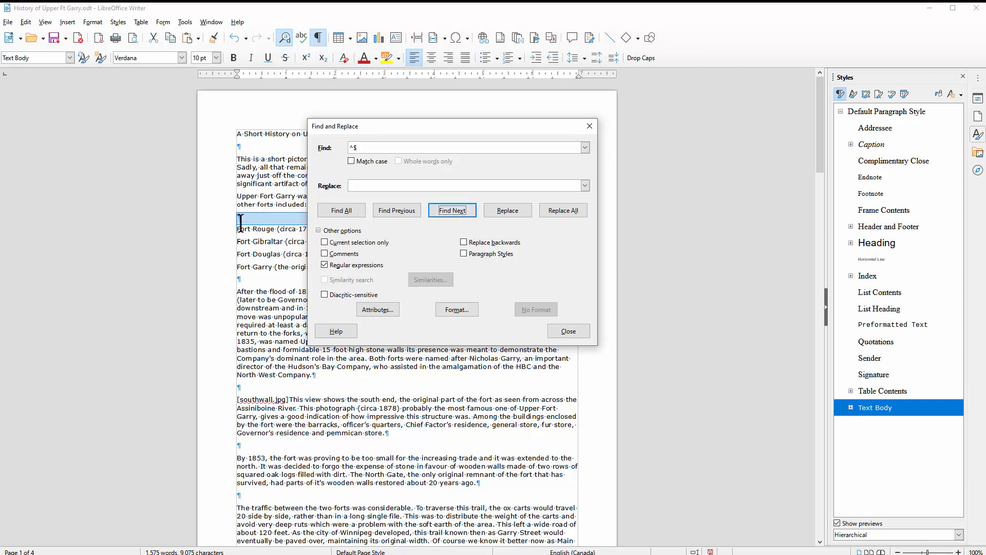
{"action": "left_click", "coordinate": [452, 212]}
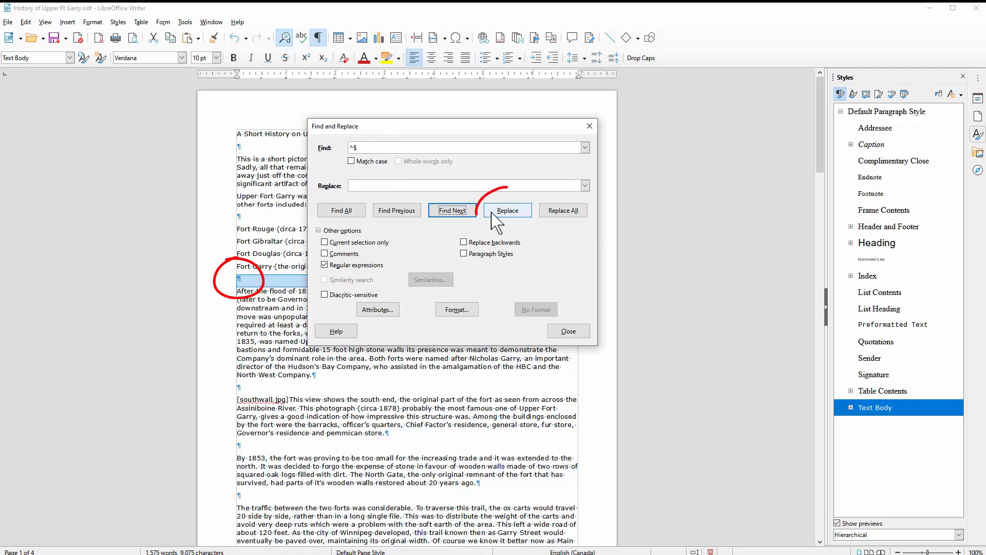
Remove all empty paragraphs by replacing the ^$ matches with nothing, and close Find and Replace.
{"action": "left_click", "coordinate": [508, 210]}
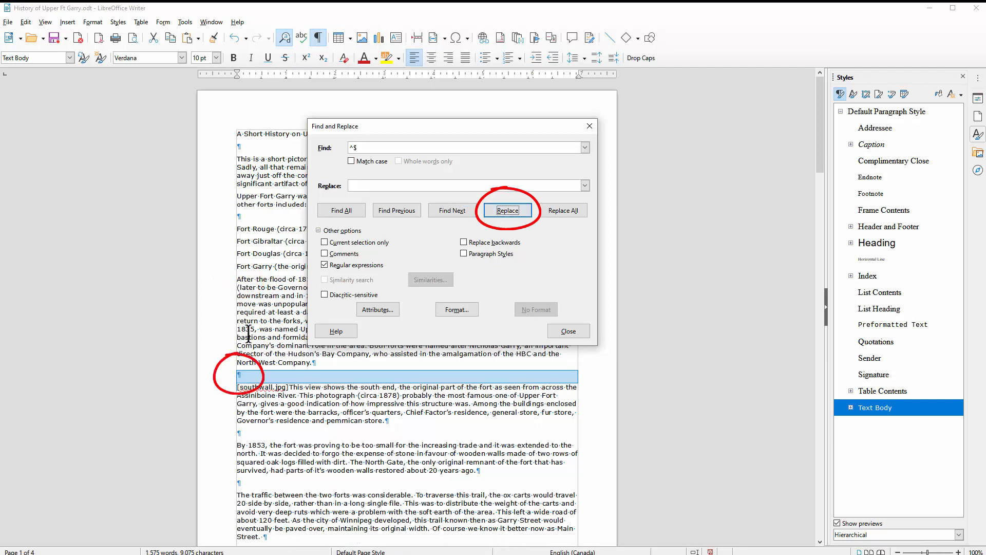
{"action": "left_click", "coordinate": [513, 210]}
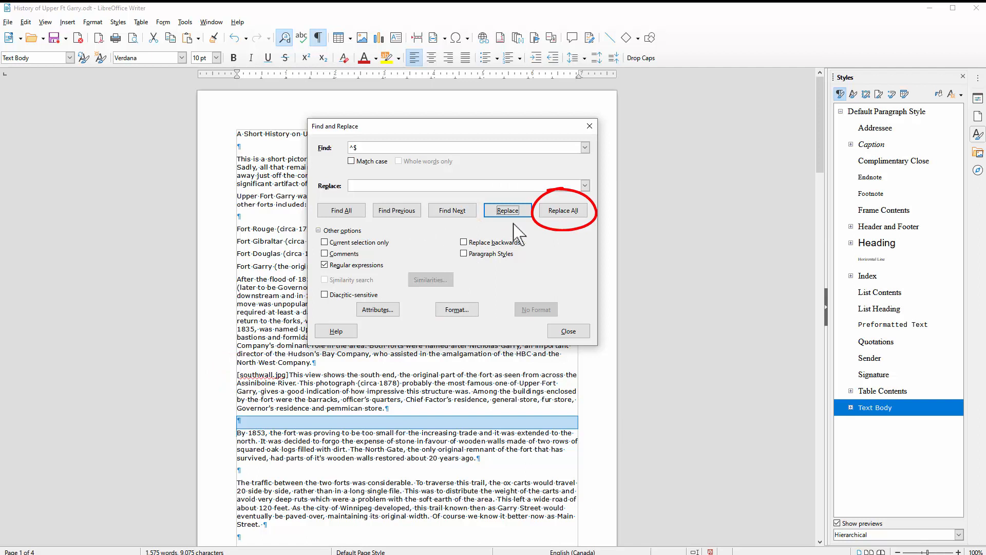
{"action": "left_click", "coordinate": [568, 219]}
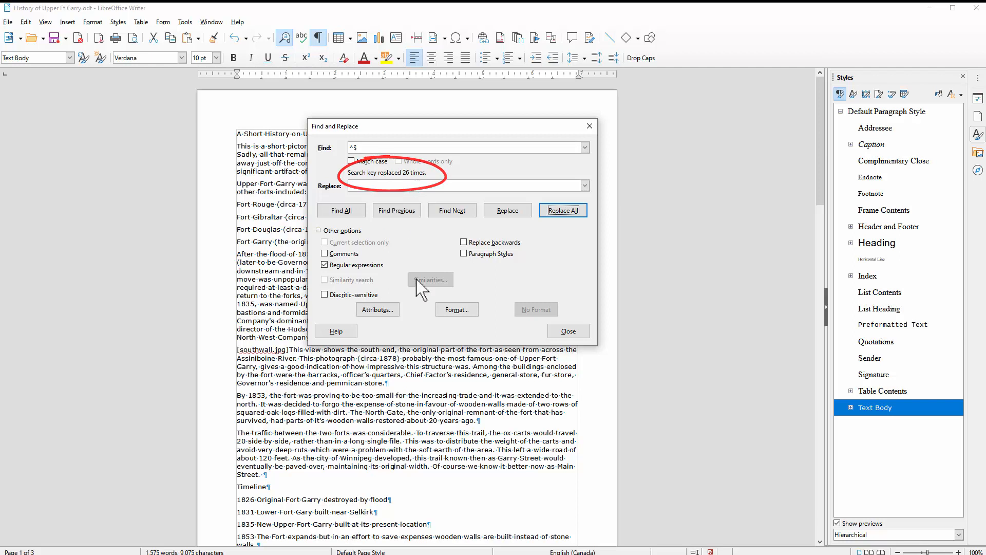
{"action": "left_click", "coordinate": [565, 332]}
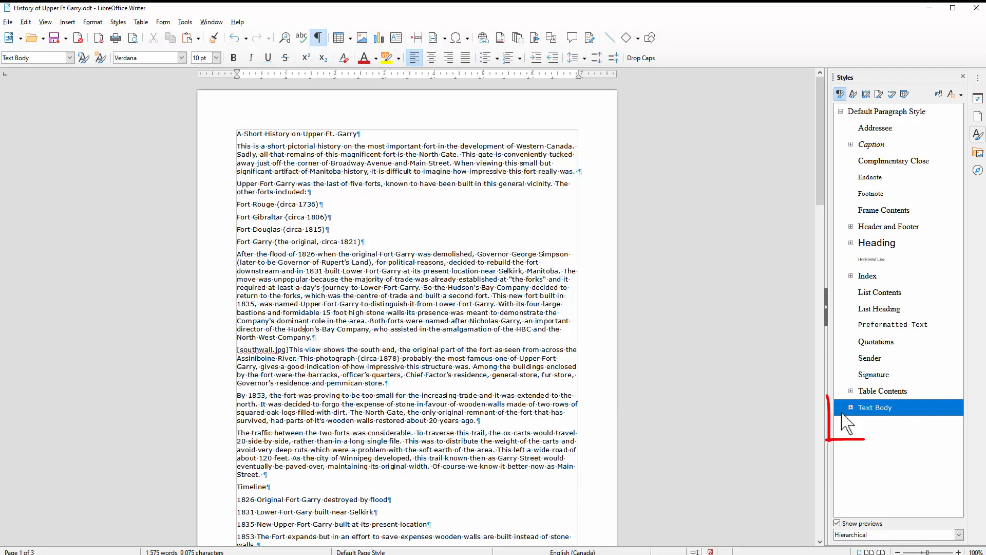
Set the Text Body paragraph style's spacing below the paragraph to 0.10" and accept the change.
{"action": "right_click", "coordinate": [885, 411]}
{"action": "left_click", "coordinate": [900, 425]}
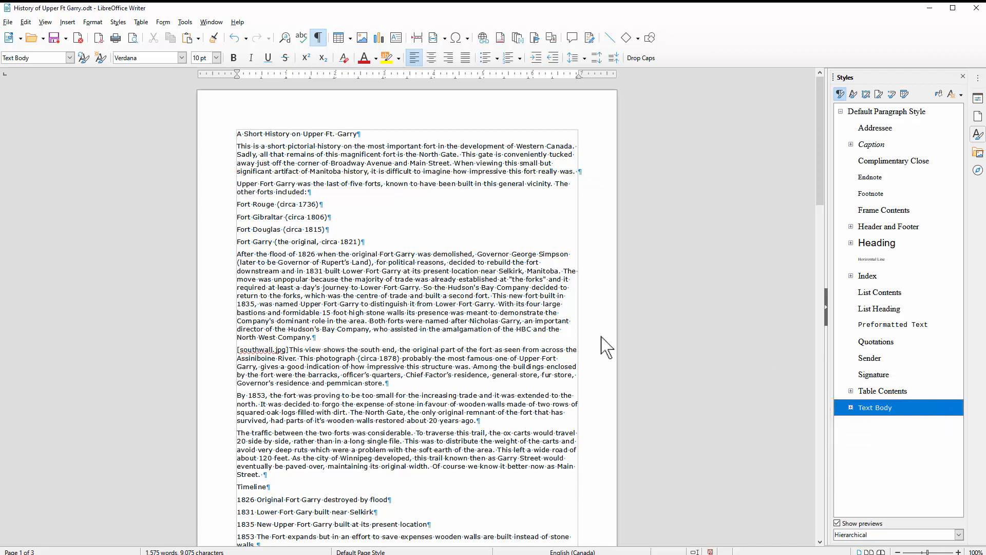
{"action": "left_click", "coordinate": [404, 161]}
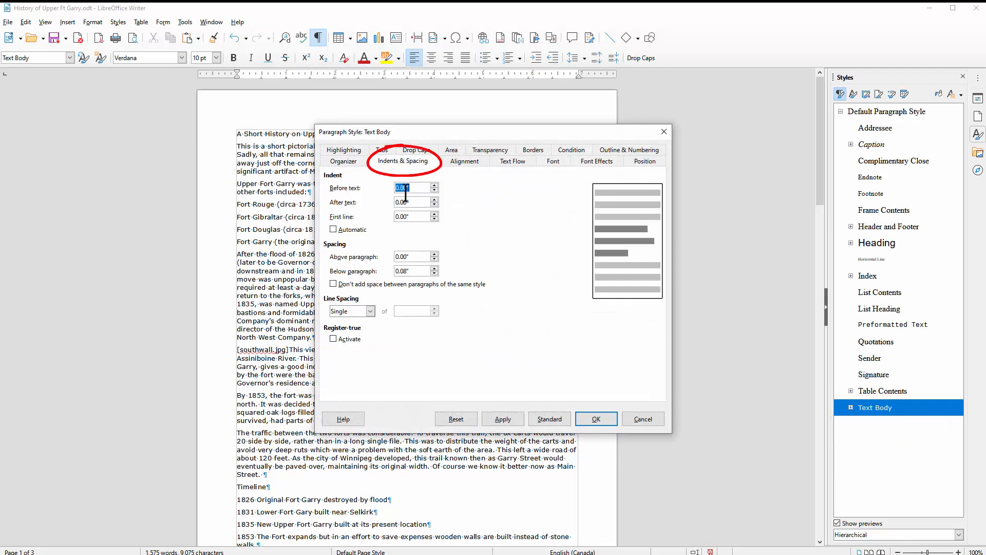
{"action": "left_click", "coordinate": [435, 268]}
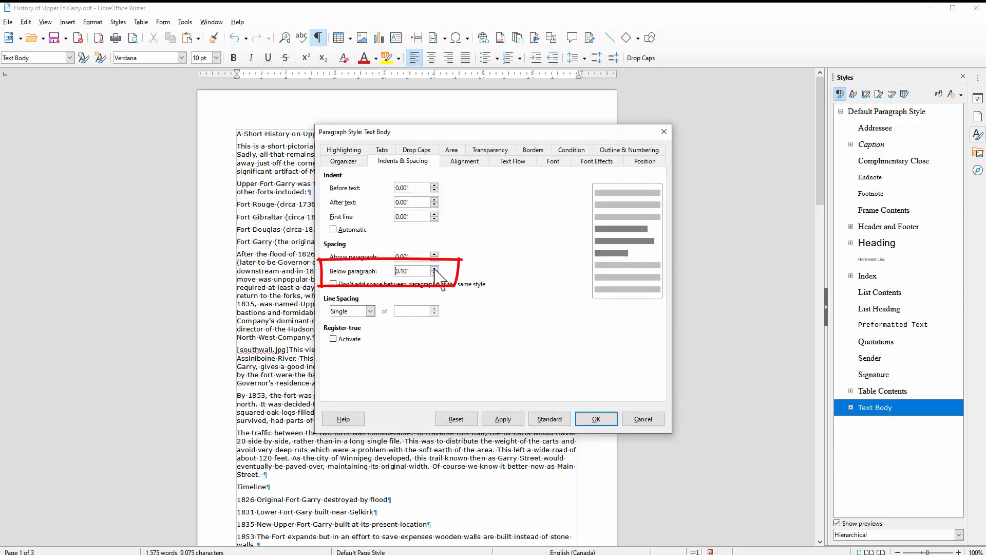
{"action": "left_click", "coordinate": [596, 419]}
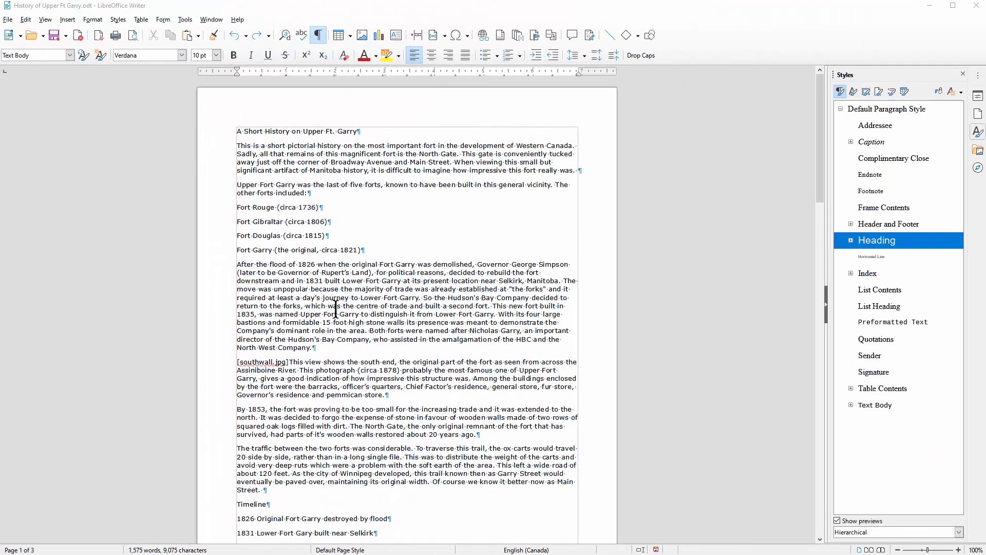
{"action": "left_click", "coordinate": [291, 133]}
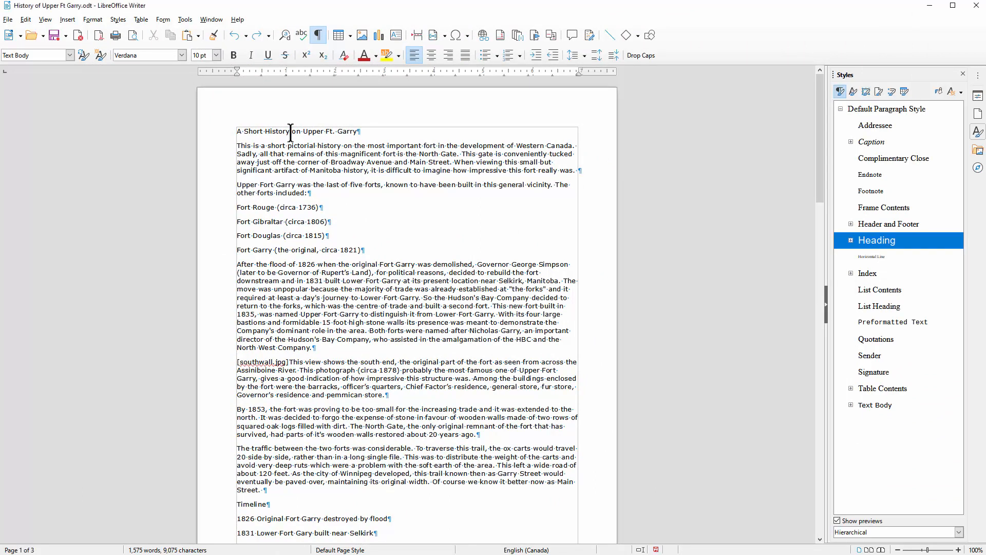
{"action": "triple_click", "coordinate": [266, 131]}
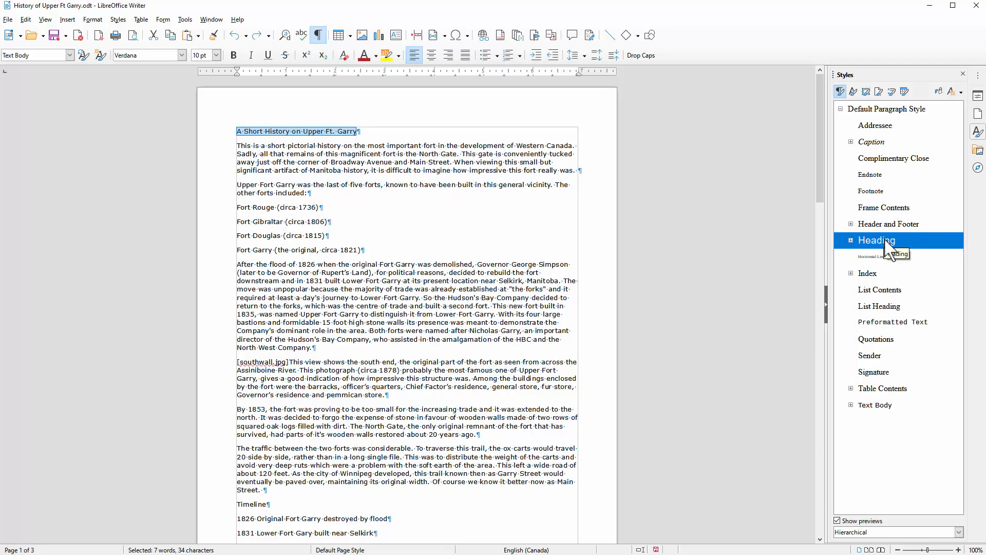
{"action": "left_click", "coordinate": [301, 132]}
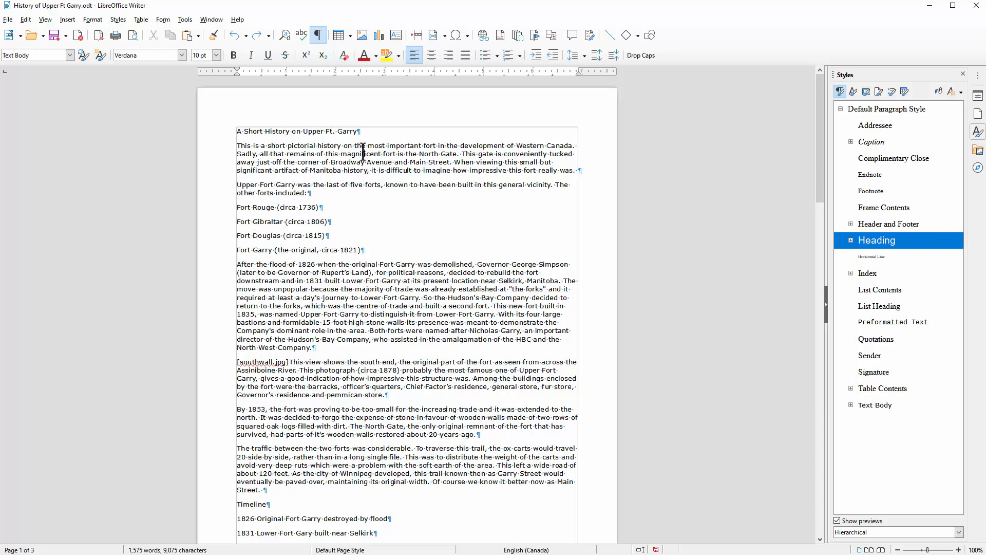
Try the Heading 1 paragraph style on the introductory paragraph below the title, and undo it.
{"action": "left_click", "coordinate": [384, 169]}
{"action": "left_click", "coordinate": [851, 240]}
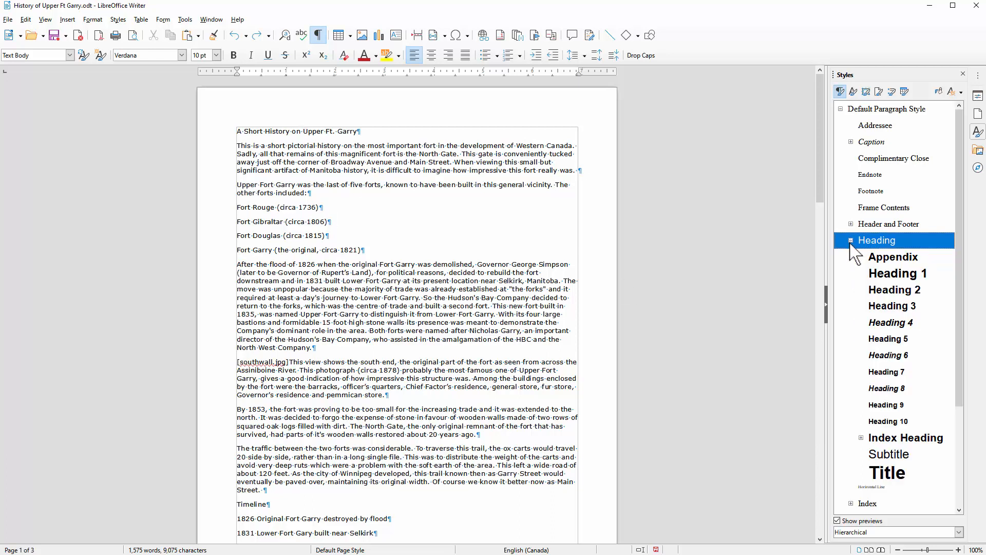
{"action": "double_click", "coordinate": [897, 273]}
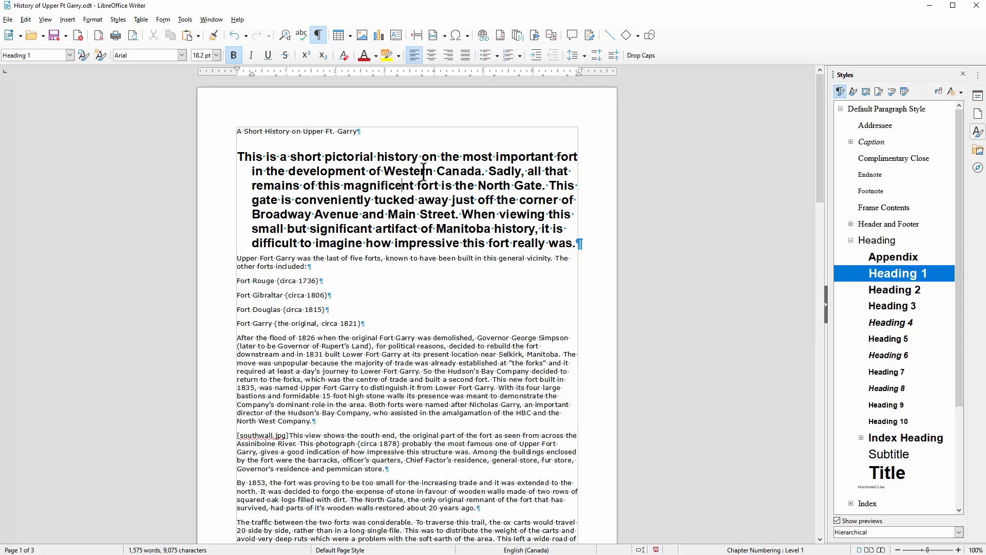
{"action": "key", "text": "ctrl+z"}
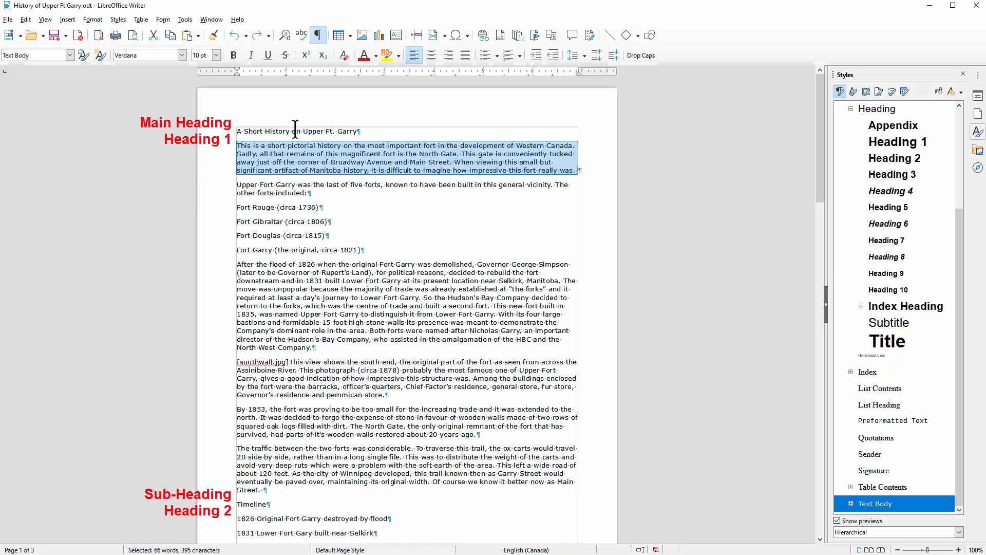
Apply the Heading 1 style to the title "A Short History on Upper Ft. Garry" and Heading 2 to "Timeline".
{"action": "left_click", "coordinate": [296, 131]}
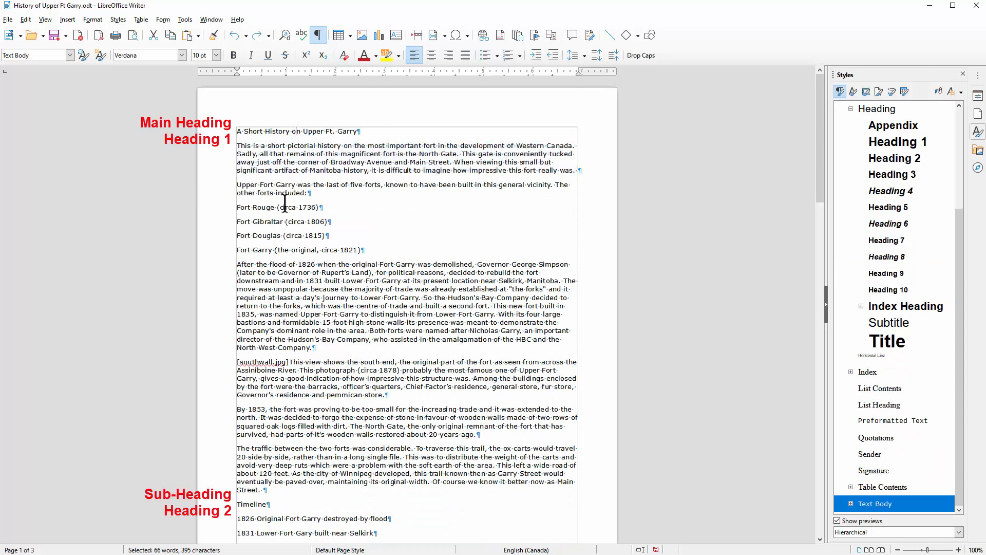
{"action": "double_click", "coordinate": [899, 142]}
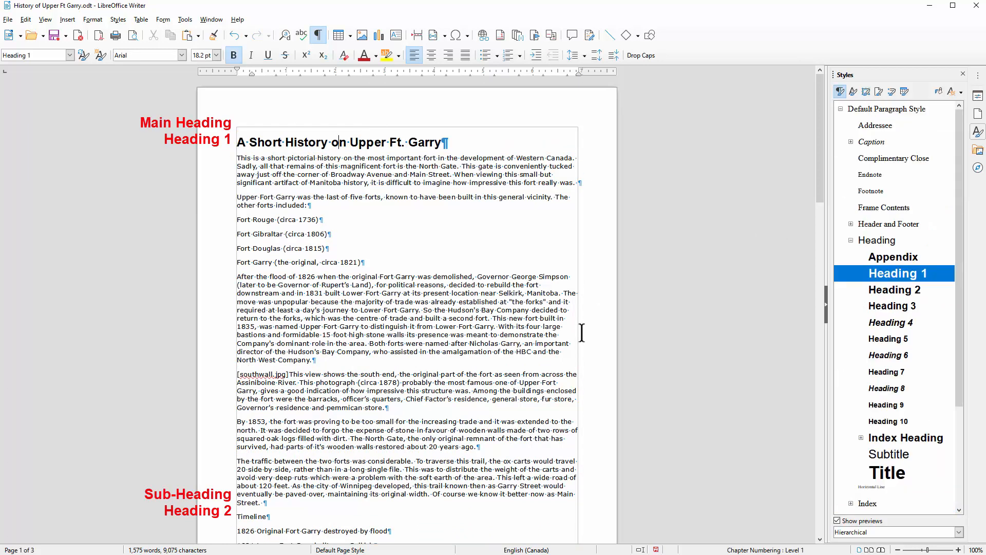
{"action": "scroll", "coordinate": [380, 336], "scroll_direction": "down", "scroll_amount": 5}
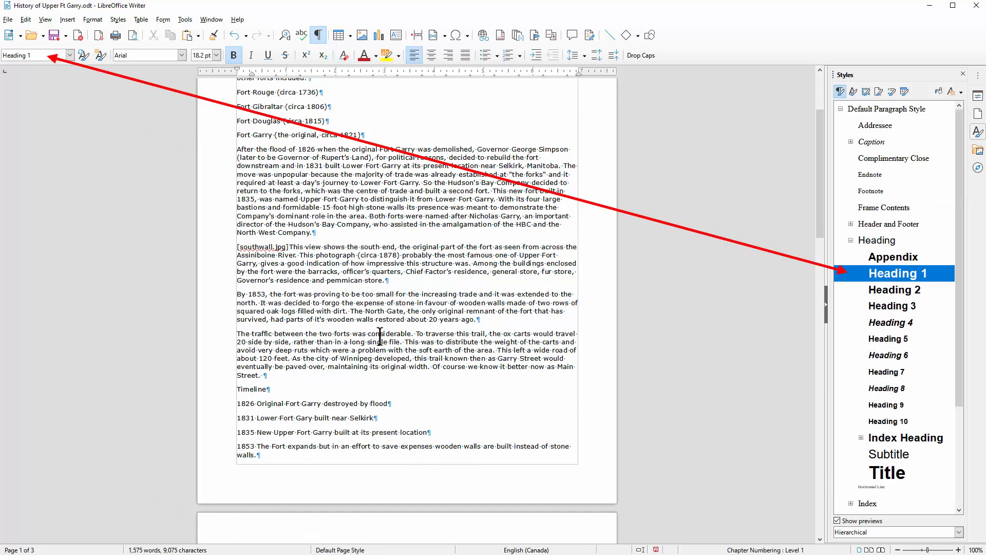
{"action": "scroll", "coordinate": [380, 337], "scroll_direction": "down", "scroll_amount": 4}
{"action": "scroll", "coordinate": [379, 337], "scroll_direction": "down", "scroll_amount": 2}
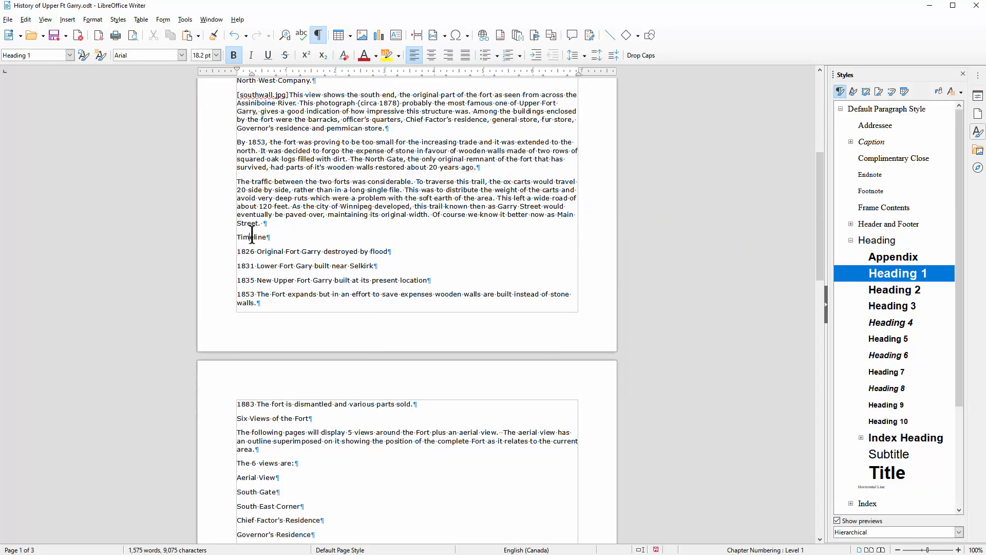
{"action": "left_click", "coordinate": [250, 235]}
{"action": "double_click", "coordinate": [890, 163]}
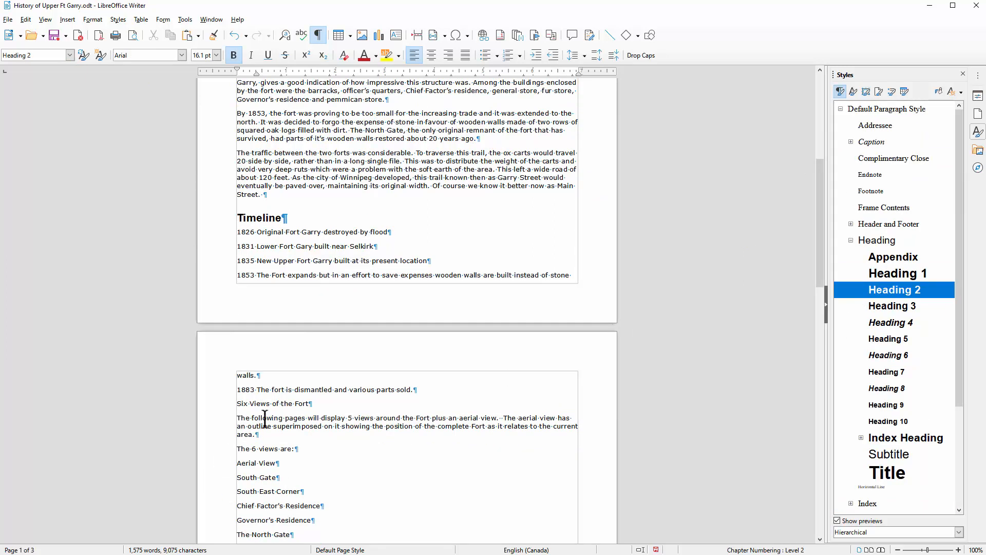
Apply the Heading 2 style to the sub-headings "Six Views of the Fort" and "The Governor's Residence".
{"action": "left_click", "coordinate": [299, 404]}
{"action": "double_click", "coordinate": [901, 160]}
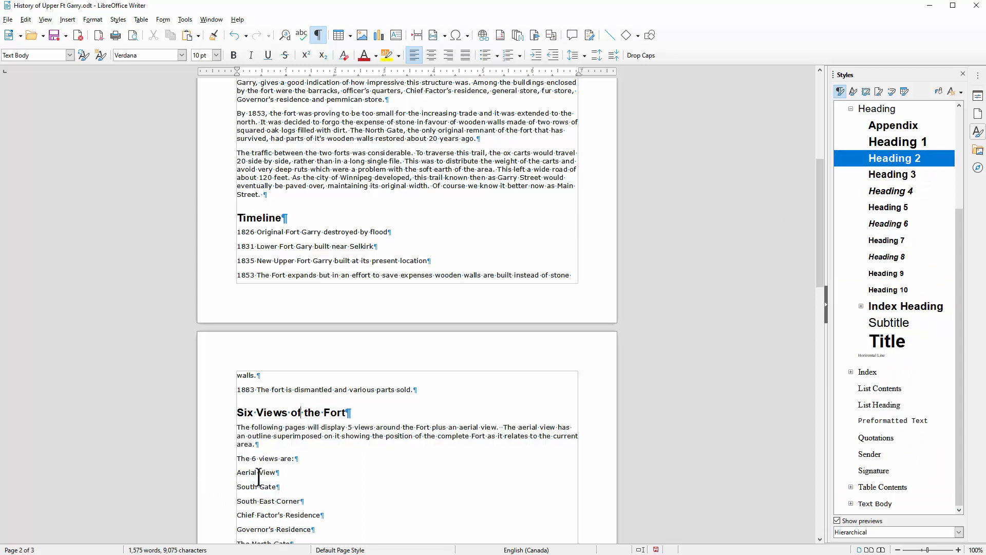
{"action": "scroll", "coordinate": [252, 475], "scroll_direction": "down", "scroll_amount": 5}
{"action": "scroll", "coordinate": [254, 481], "scroll_direction": "down", "scroll_amount": 1}
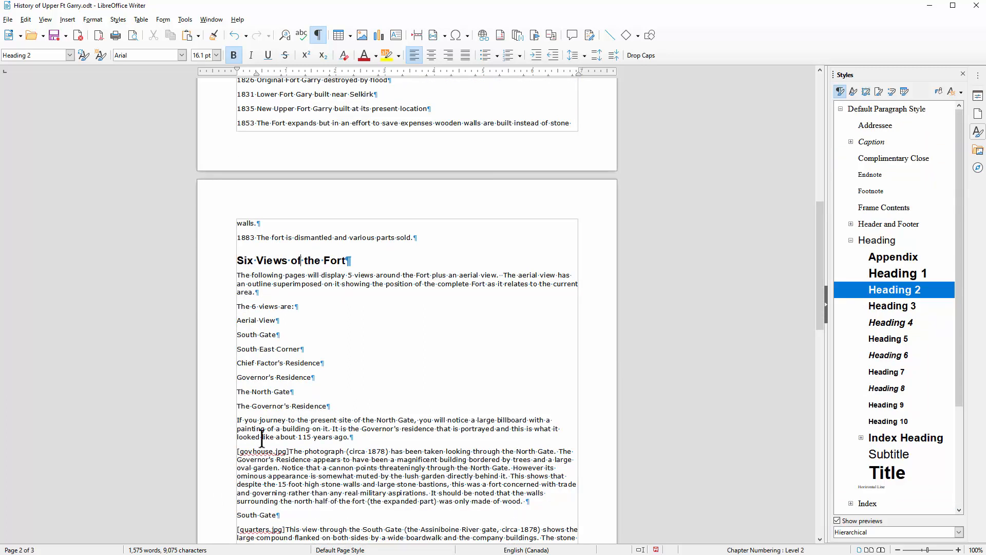
{"action": "left_click", "coordinate": [280, 406]}
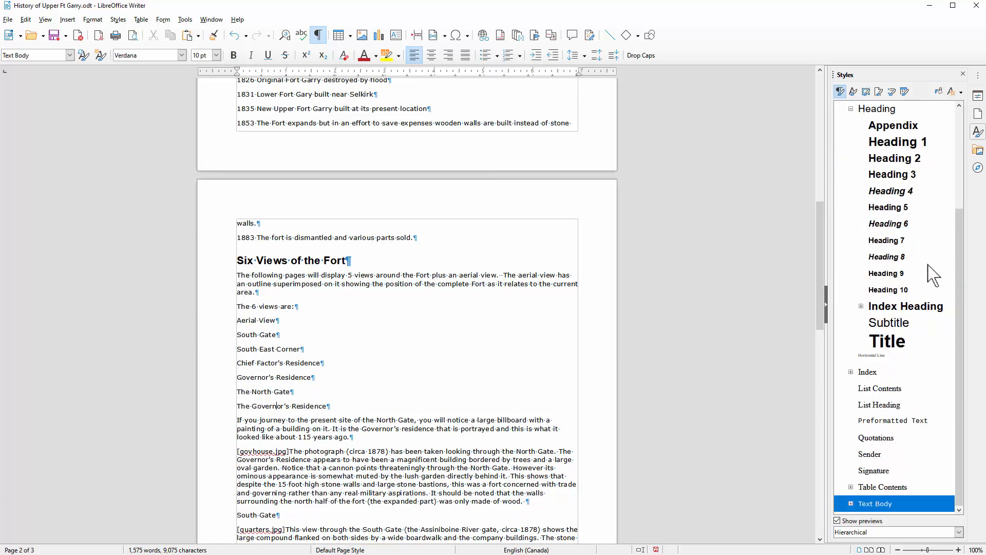
{"action": "double_click", "coordinate": [902, 160]}
Apply the Heading 2 style to the section sub-headings "South Gate" and "The North Gate".
{"action": "scroll", "coordinate": [244, 383], "scroll_direction": "down", "scroll_amount": 6}
{"action": "left_click", "coordinate": [254, 368]}
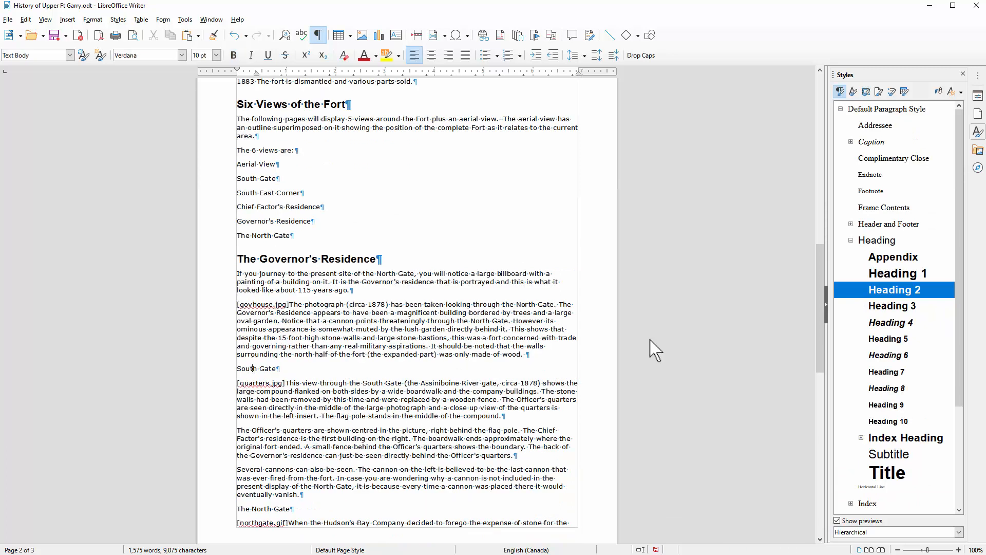
{"action": "double_click", "coordinate": [894, 159]}
{"action": "scroll", "coordinate": [259, 391], "scroll_direction": "down", "scroll_amount": 5}
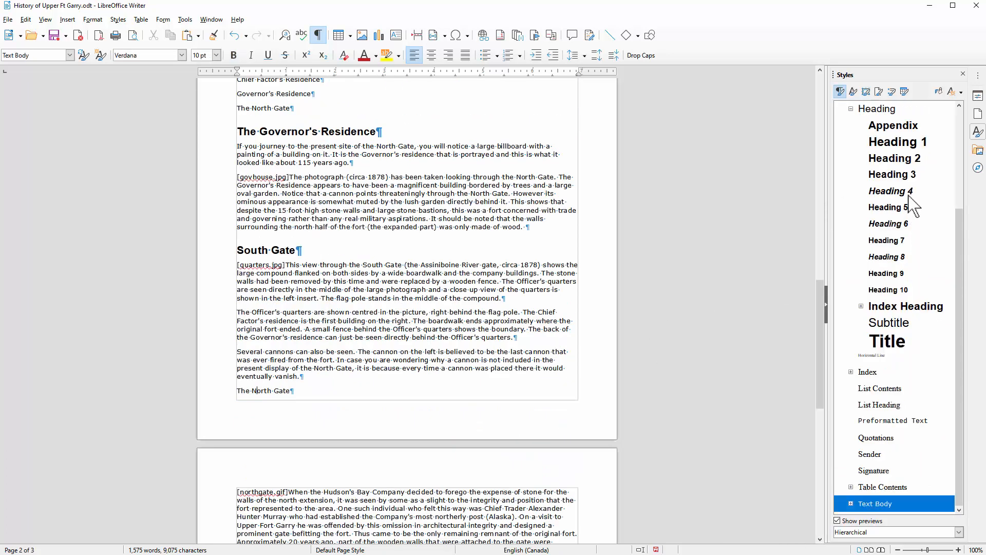
{"action": "double_click", "coordinate": [897, 158]}
Apply the Heading 2 style to the sub-heading "South East Corner" on the third page.
{"action": "scroll", "coordinate": [285, 324], "scroll_direction": "down", "scroll_amount": 3}
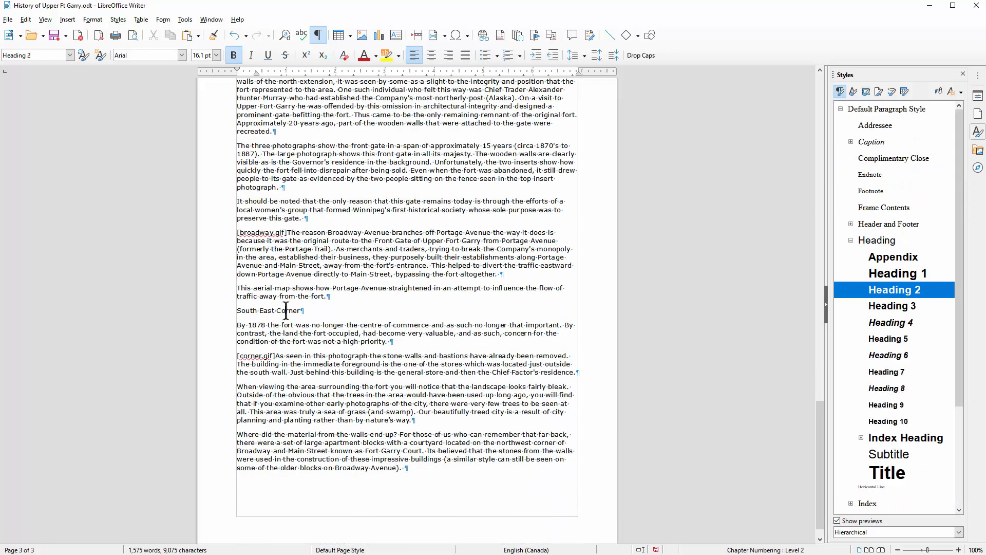
{"action": "left_click", "coordinate": [290, 310]}
{"action": "double_click", "coordinate": [898, 158]}
{"action": "scroll", "coordinate": [425, 182], "scroll_direction": "up", "scroll_amount": 5}
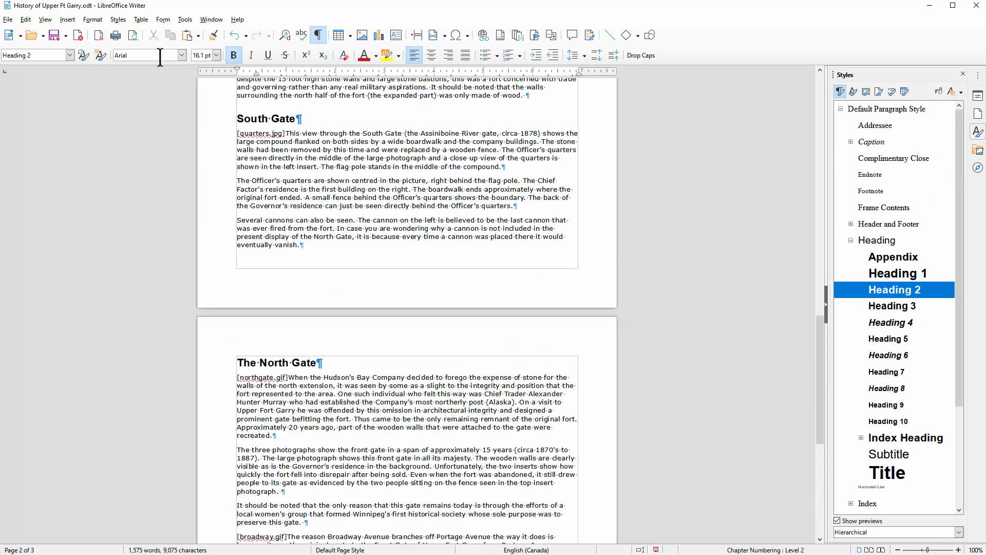
Check the layout of the document's pages in print preview, then return to editing.
{"action": "left_click", "coordinate": [132, 35]}
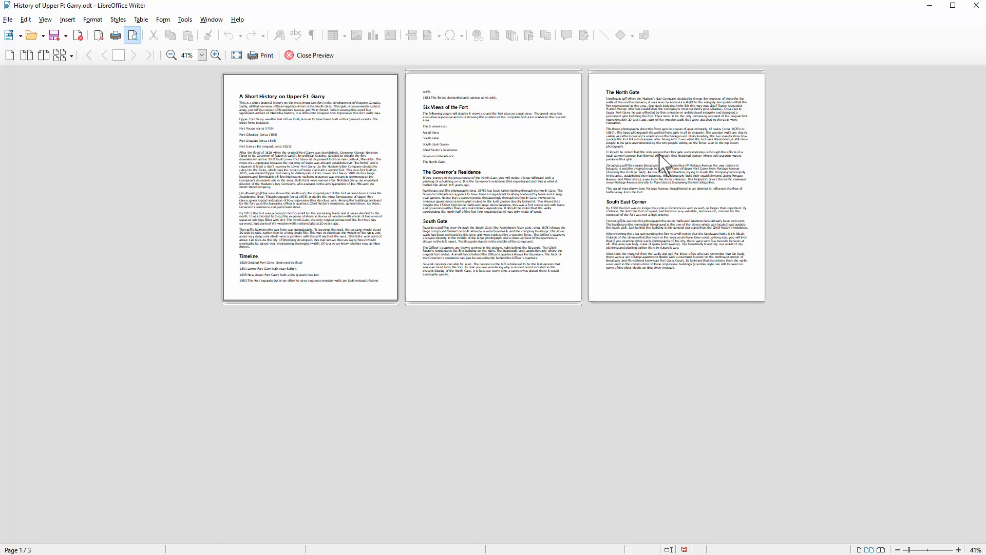
{"action": "left_click", "coordinate": [310, 56]}
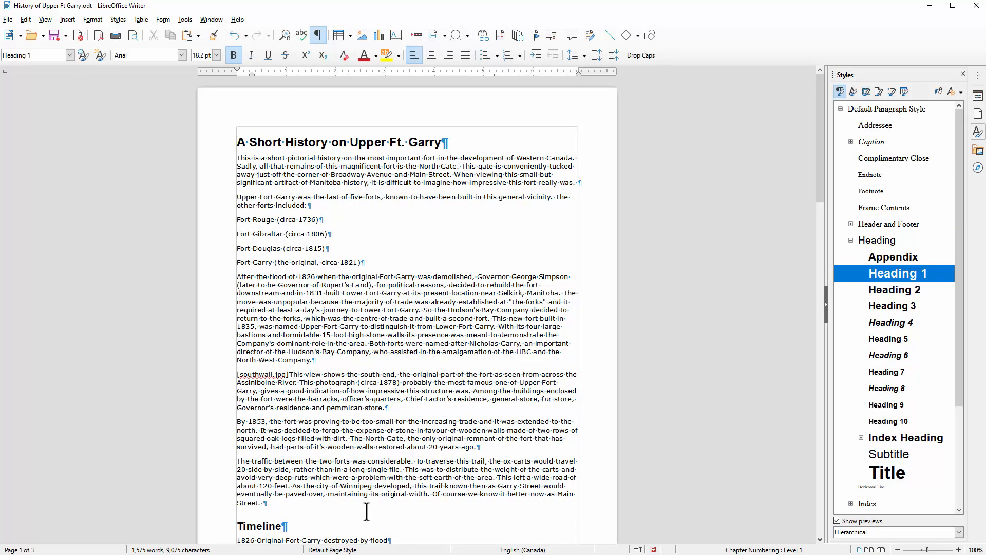
Modify the Heading 2 paragraph style, used by the "Timeline" sub-heading, to have a Blue font colour.
{"action": "scroll", "coordinate": [366, 510], "scroll_direction": "down", "scroll_amount": 8}
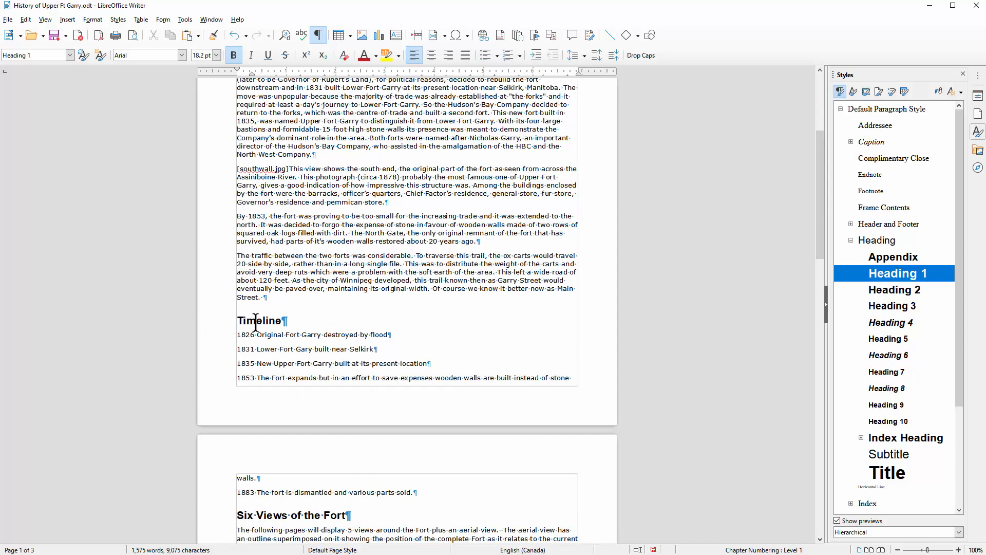
{"action": "key", "text": "ctrl+2"}
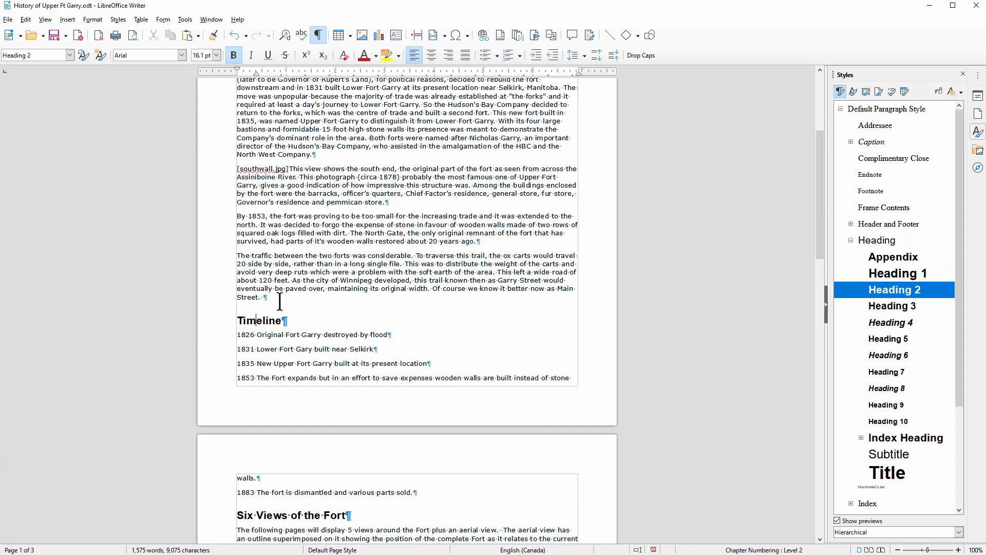
{"action": "scroll", "coordinate": [278, 298], "scroll_direction": "down", "scroll_amount": 1}
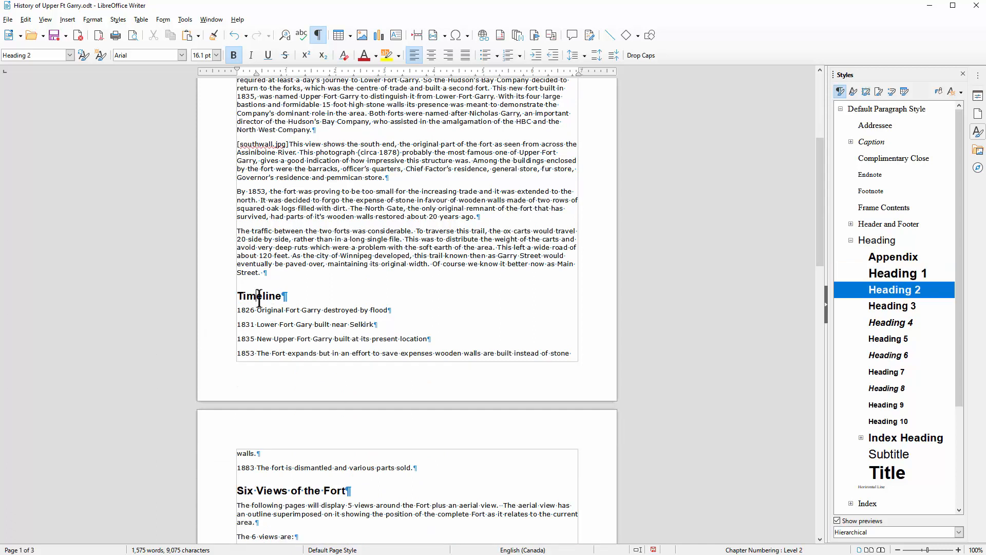
{"action": "right_click", "coordinate": [907, 294]}
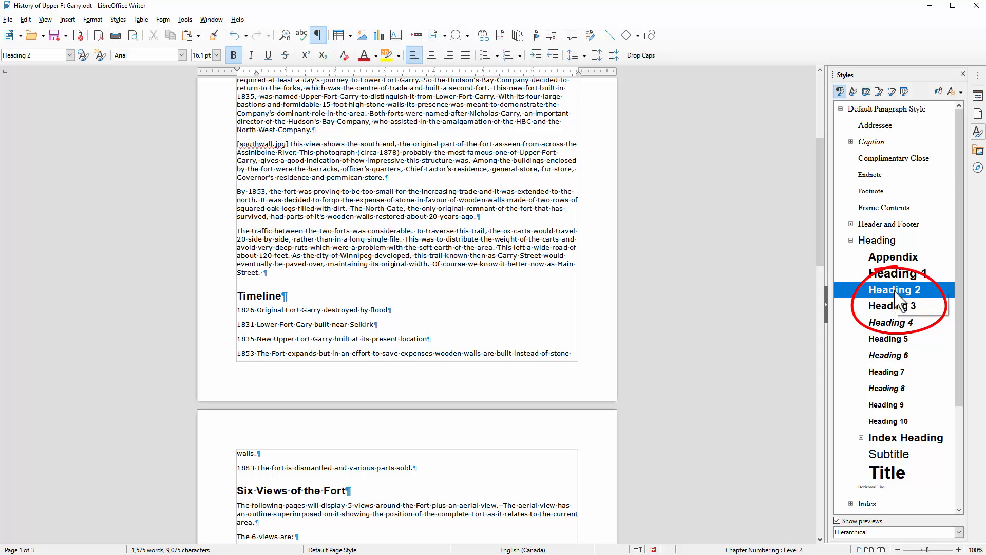
{"action": "left_click", "coordinate": [924, 309]}
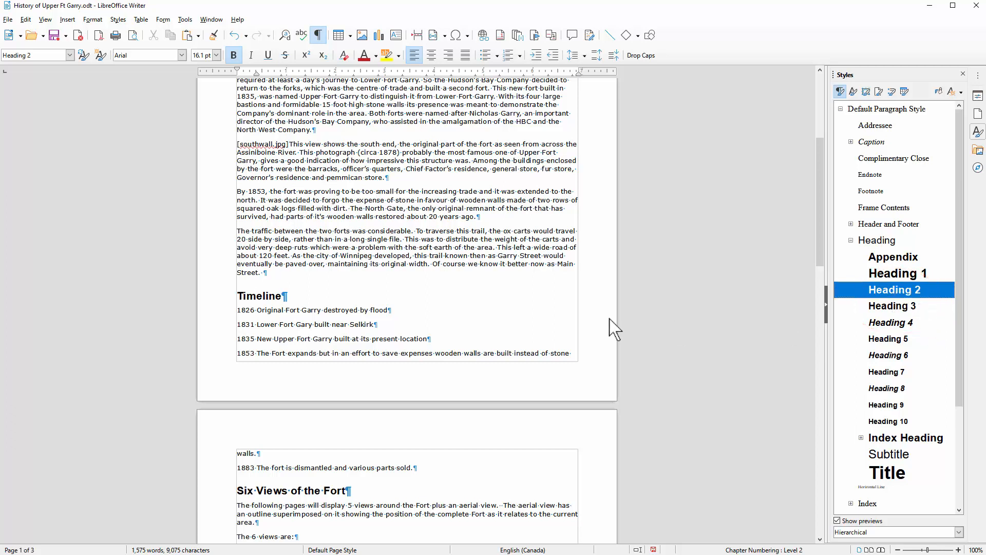
{"action": "left_click", "coordinate": [596, 161]}
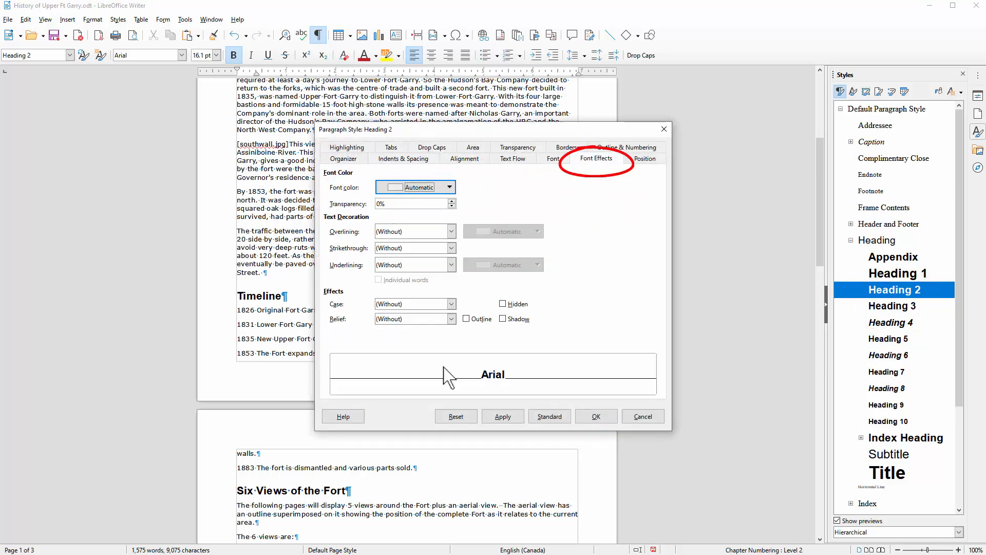
{"action": "left_click", "coordinate": [445, 188]}
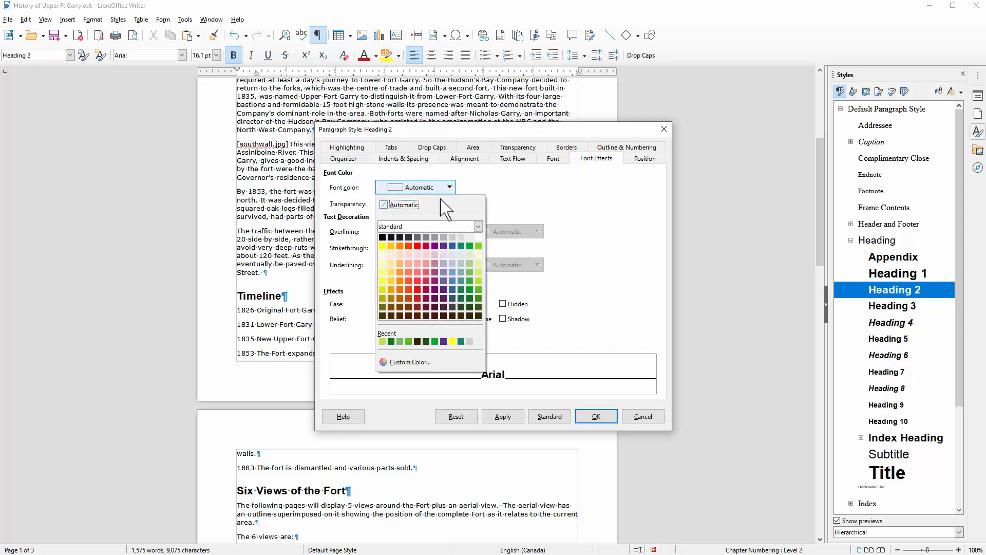
{"action": "left_click", "coordinate": [452, 246]}
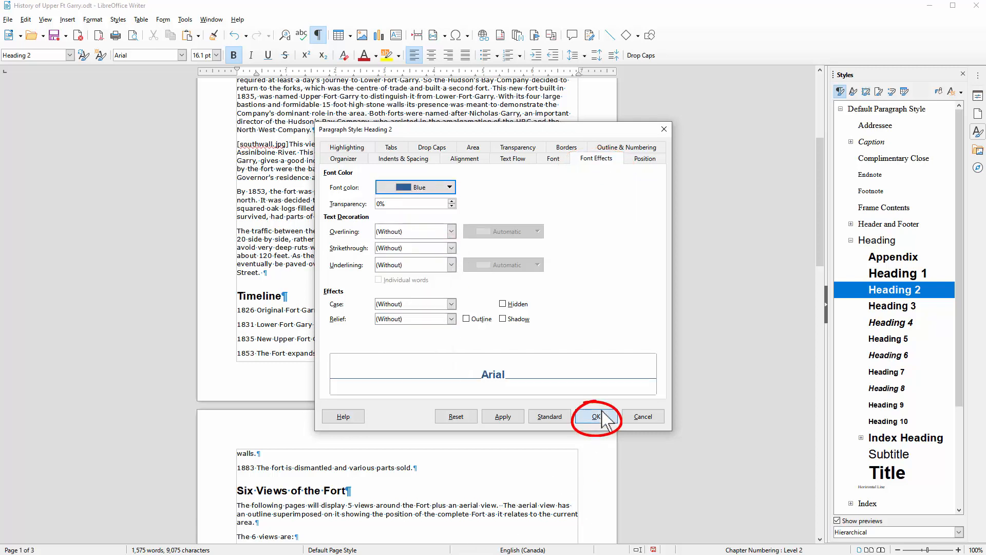
{"action": "left_click", "coordinate": [596, 417]}
{"action": "scroll", "coordinate": [339, 385], "scroll_direction": "down", "scroll_amount": 20}
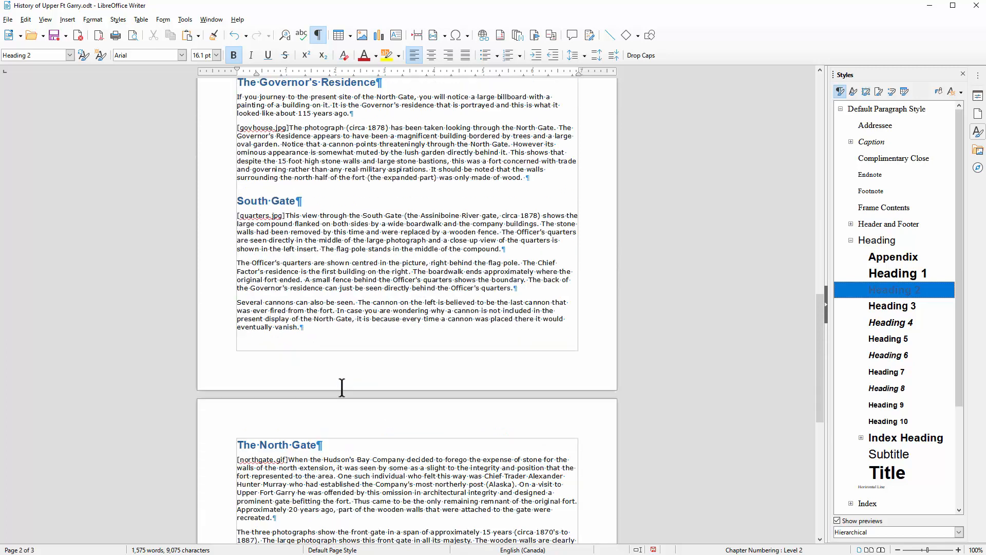
{"action": "scroll", "coordinate": [331, 399], "scroll_direction": "up", "scroll_amount": 20}
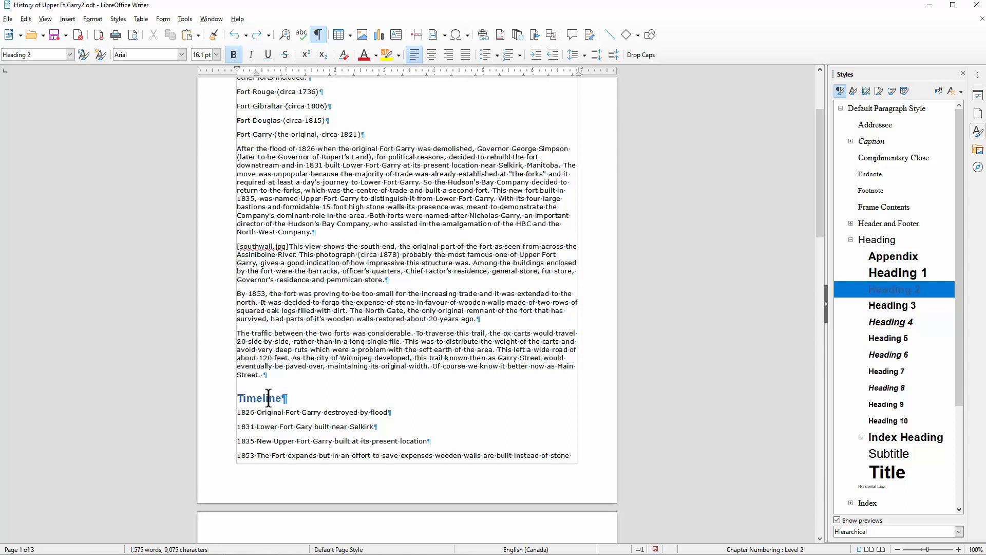
Examine the bullet, numbering, outline, image, position and customization options for the list of four forts, without applying any.
{"action": "scroll", "coordinate": [272, 395], "scroll_direction": "up", "scroll_amount": 2}
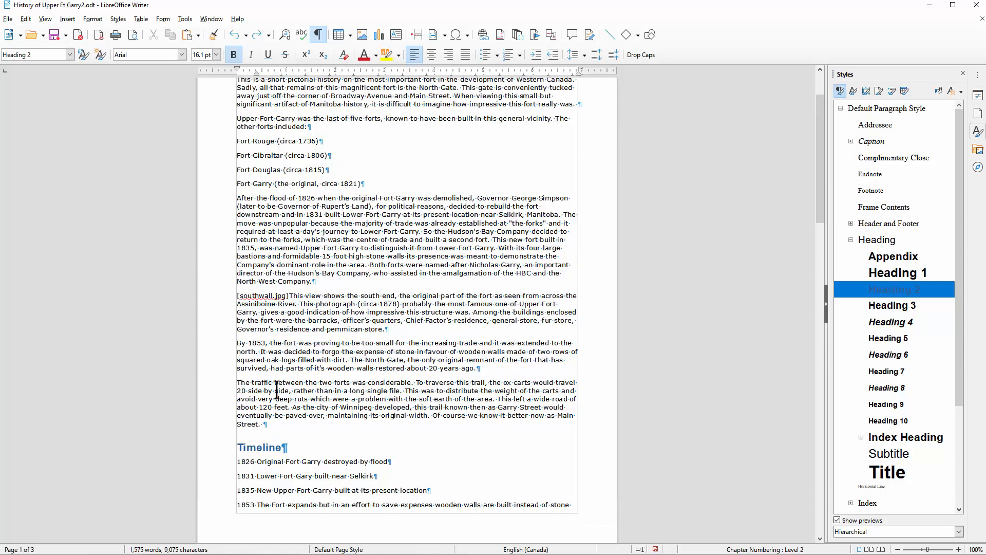
{"action": "scroll", "coordinate": [277, 389], "scroll_direction": "up", "scroll_amount": 2}
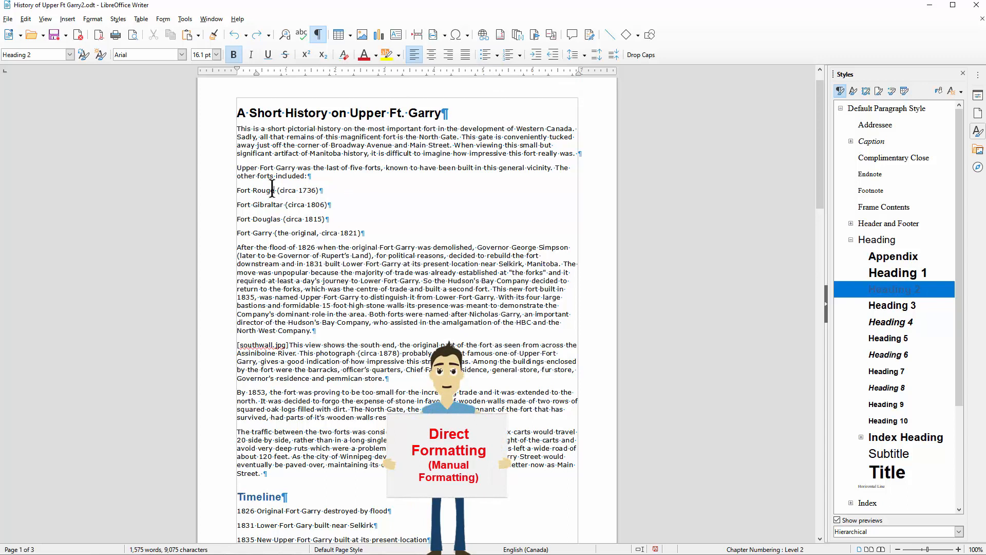
{"action": "left_click_drag", "start_coordinate": [274, 191], "coordinate": [274, 233]}
{"action": "left_click", "coordinate": [497, 55]}
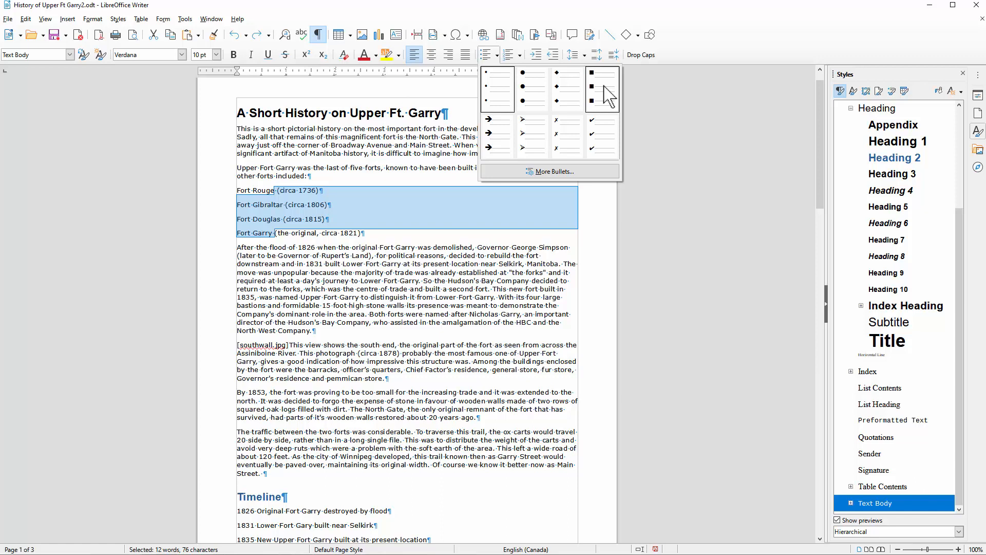
{"action": "left_click", "coordinate": [546, 172]}
{"action": "left_click", "coordinate": [388, 178]}
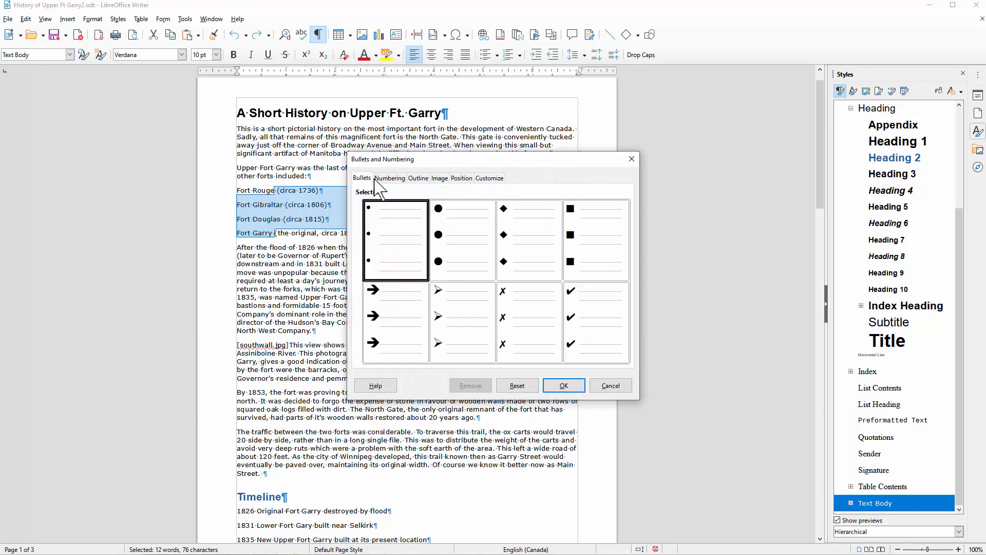
{"action": "left_click", "coordinate": [419, 179]}
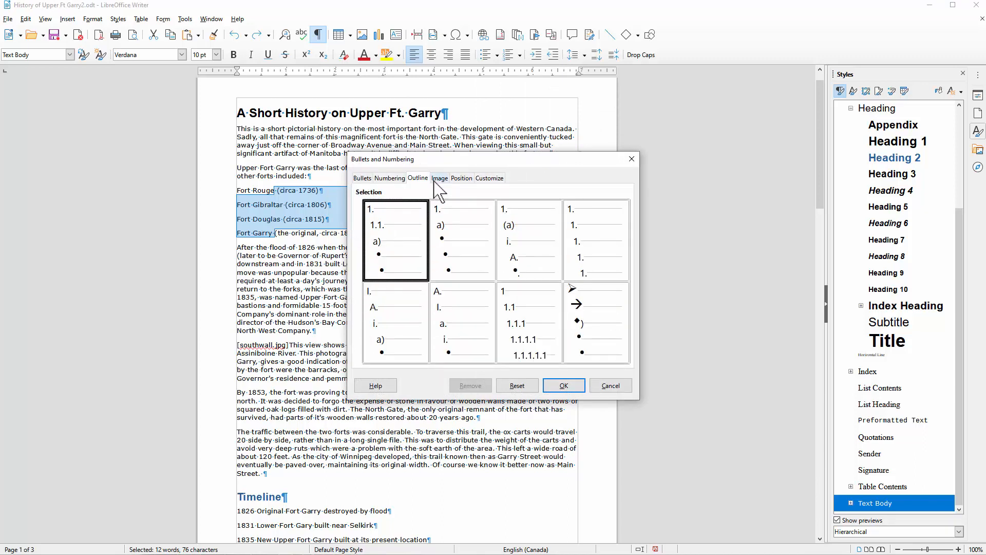
{"action": "left_click", "coordinate": [438, 180]}
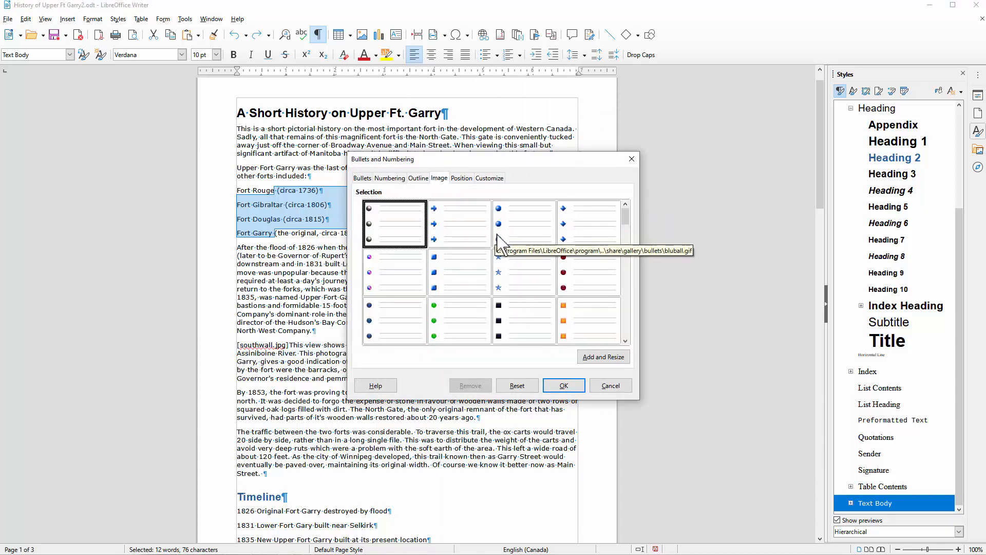
{"action": "left_click", "coordinate": [464, 179]}
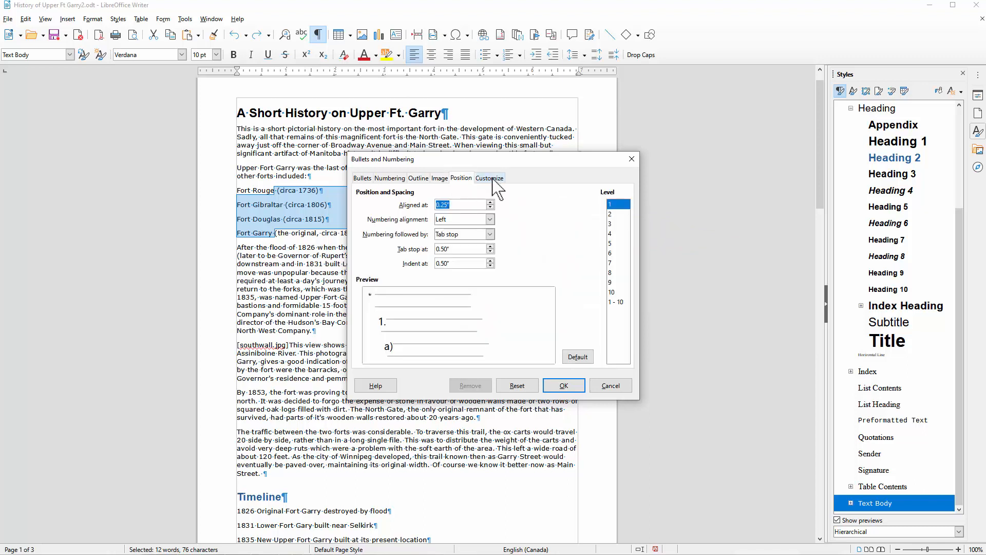
{"action": "left_click", "coordinate": [483, 178]}
{"action": "left_click", "coordinate": [461, 179]}
{"action": "left_click", "coordinate": [440, 179]}
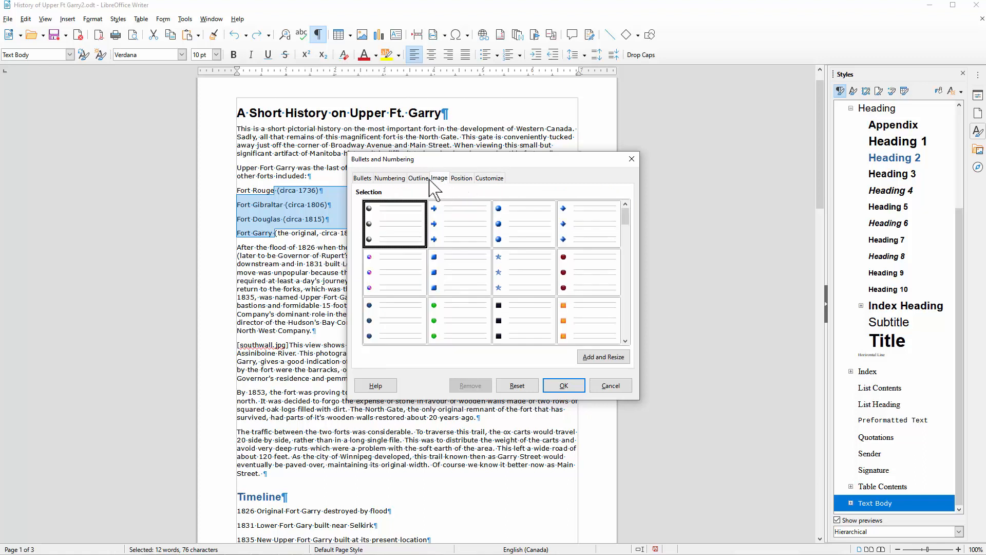
{"action": "left_click", "coordinate": [418, 178]}
{"action": "left_click", "coordinate": [390, 179]}
{"action": "left_click", "coordinate": [363, 179]}
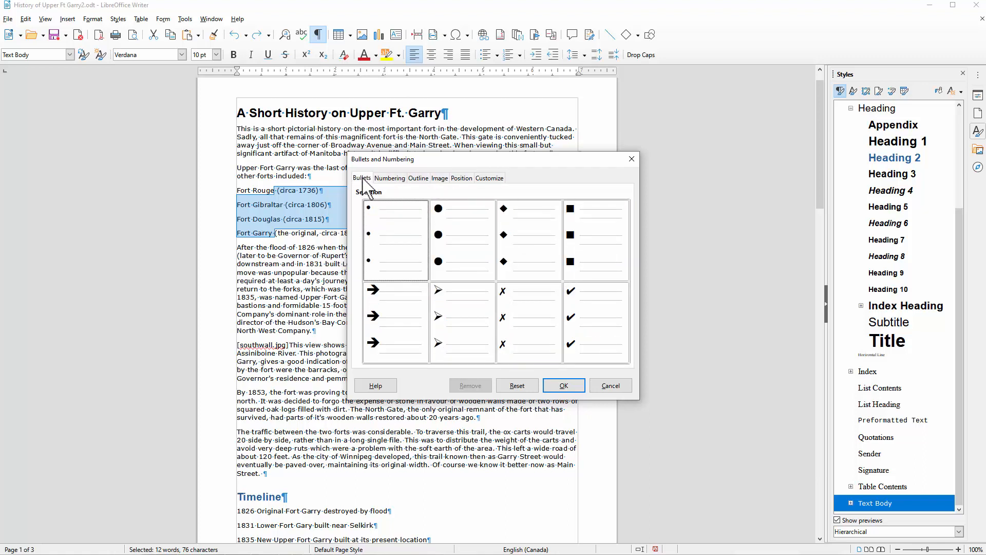
{"action": "left_click", "coordinate": [619, 389]}
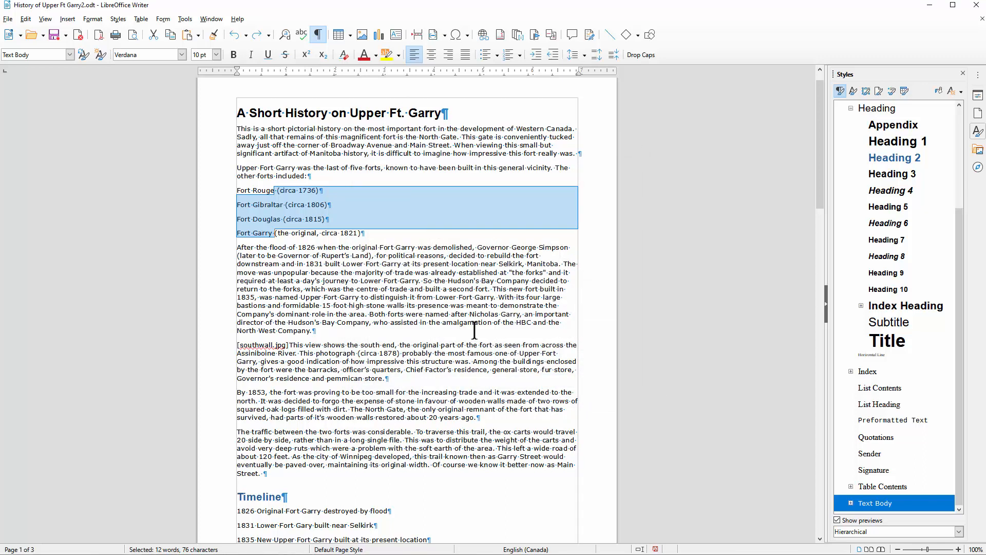
{"action": "left_click", "coordinate": [324, 195]}
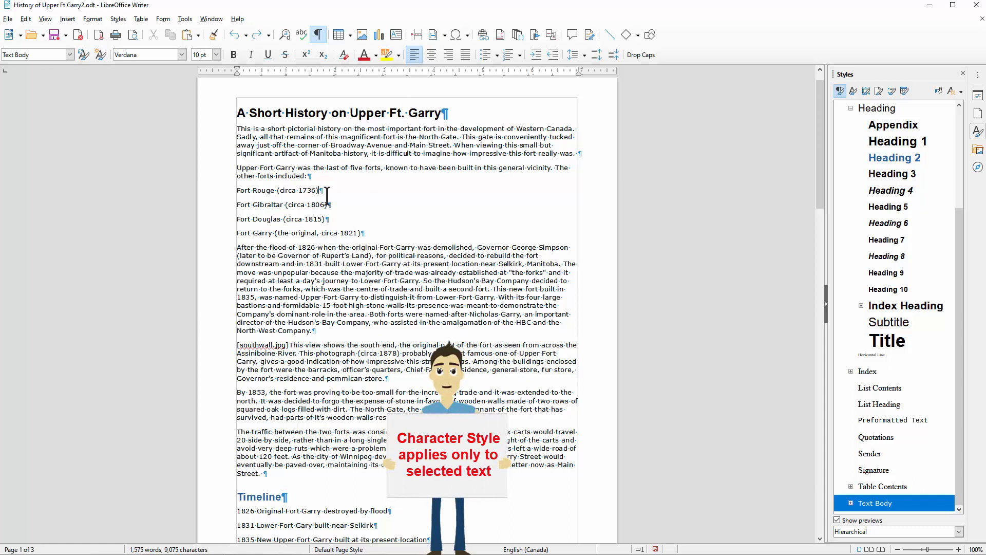
Try the Strong Emphasis character style on the word "original" in the paragraph beginning "After the flood of 1826".
{"action": "left_click", "coordinate": [853, 95]}
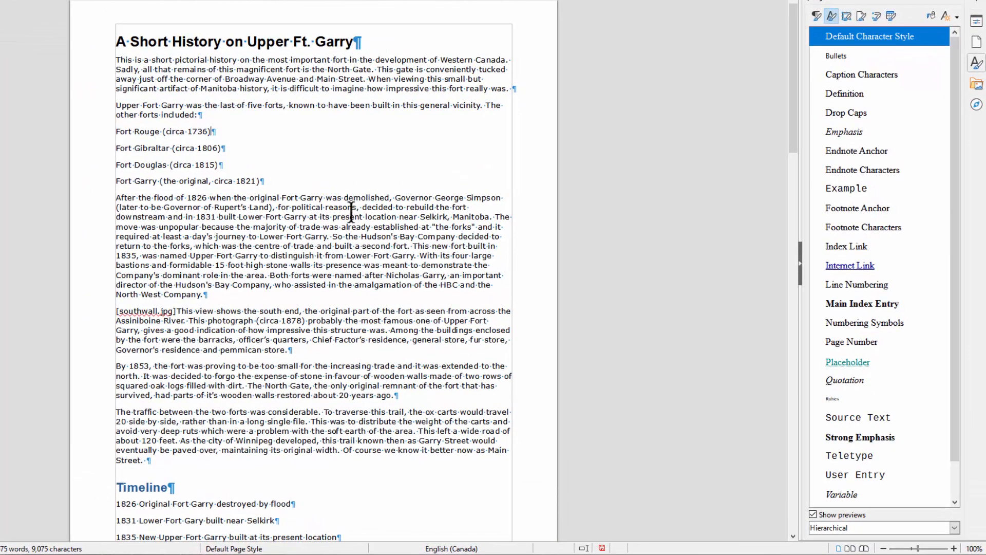
{"action": "double_click", "coordinate": [269, 197]}
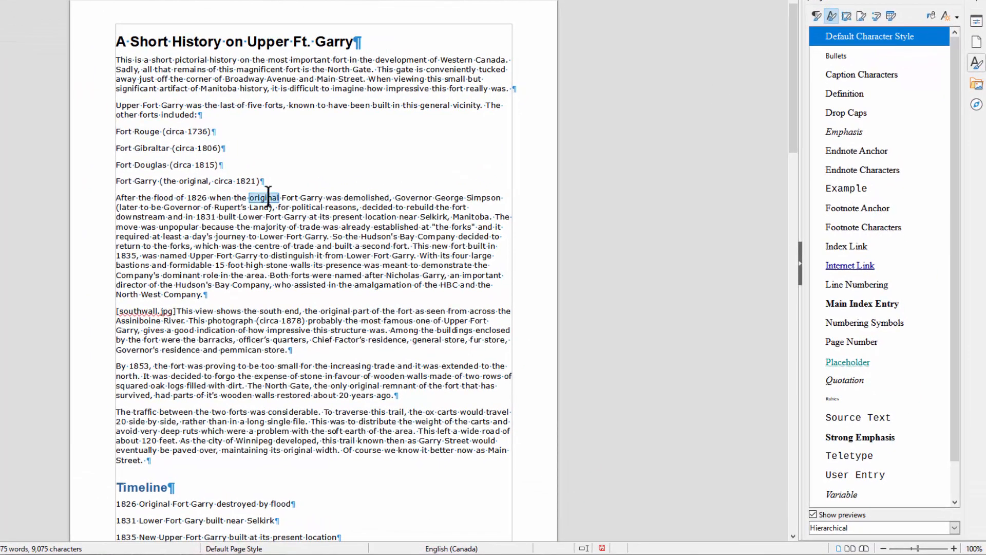
{"action": "left_click", "coordinate": [268, 198]}
{"action": "double_click", "coordinate": [850, 438]}
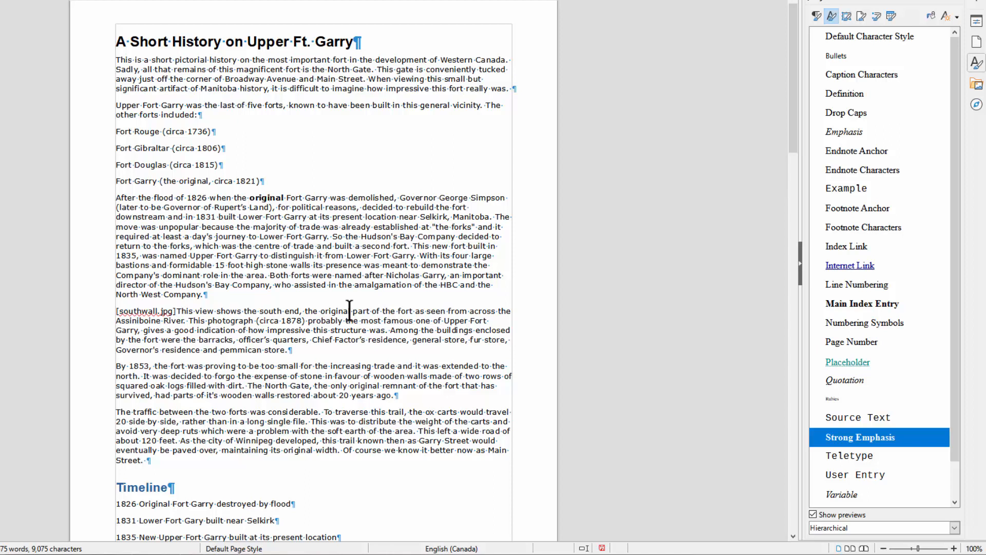
{"action": "left_click", "coordinate": [349, 311]}
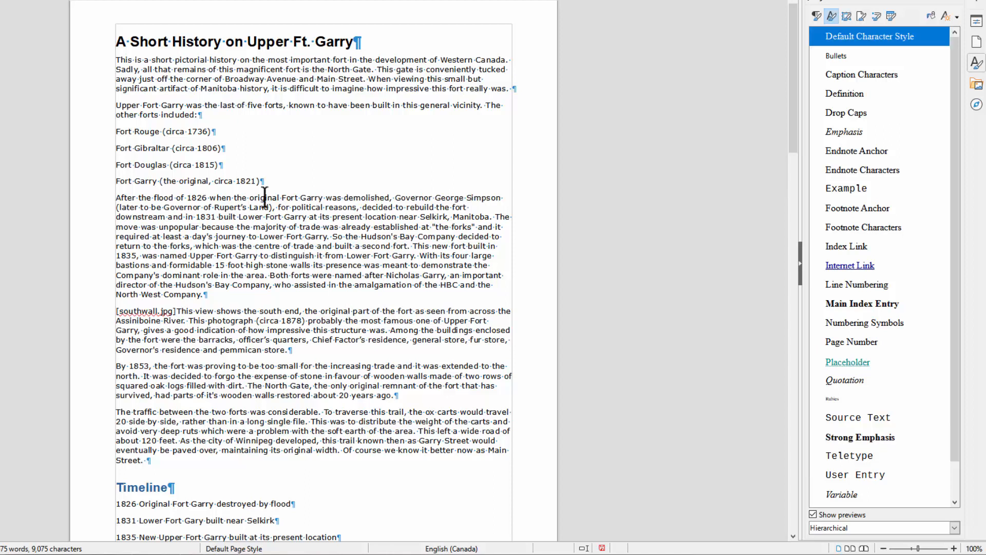
Try the Strong Emphasis character style on part of the phrase "original Fort Garry was demolished", then undo it.
{"action": "left_click_drag", "start_coordinate": [265, 197], "coordinate": [319, 198]}
{"action": "left_click_drag", "start_coordinate": [363, 199], "coordinate": [376, 198]}
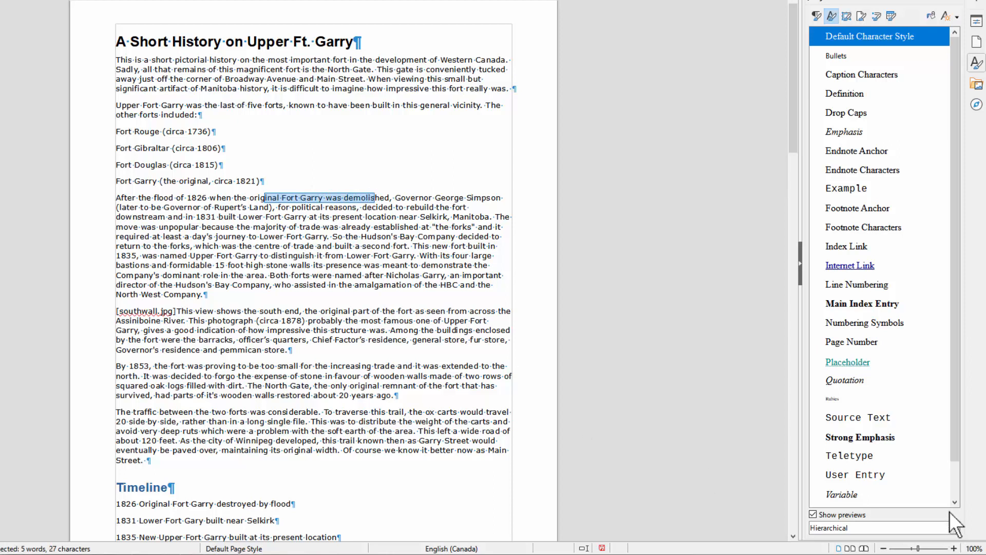
{"action": "double_click", "coordinate": [884, 437]}
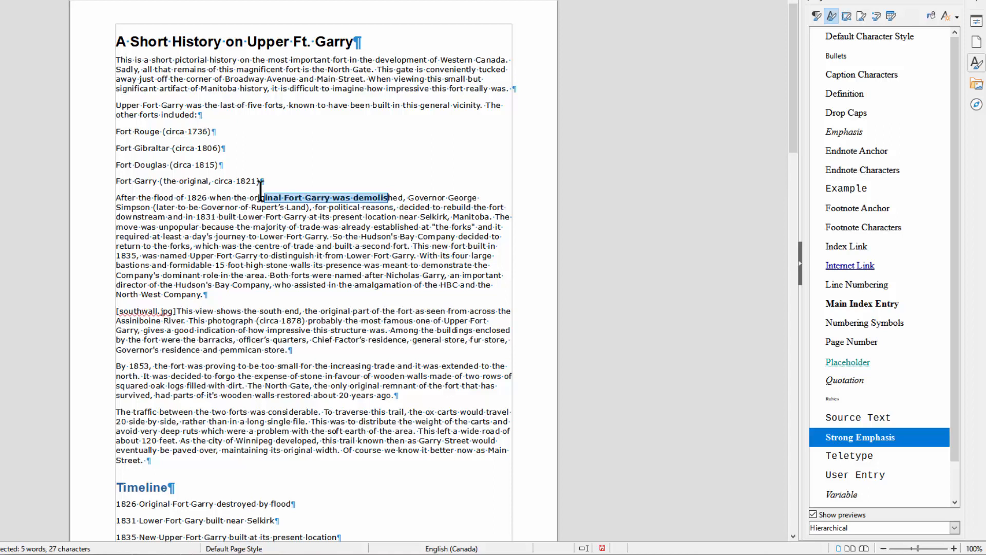
{"action": "key", "text": "ctrl+z"}
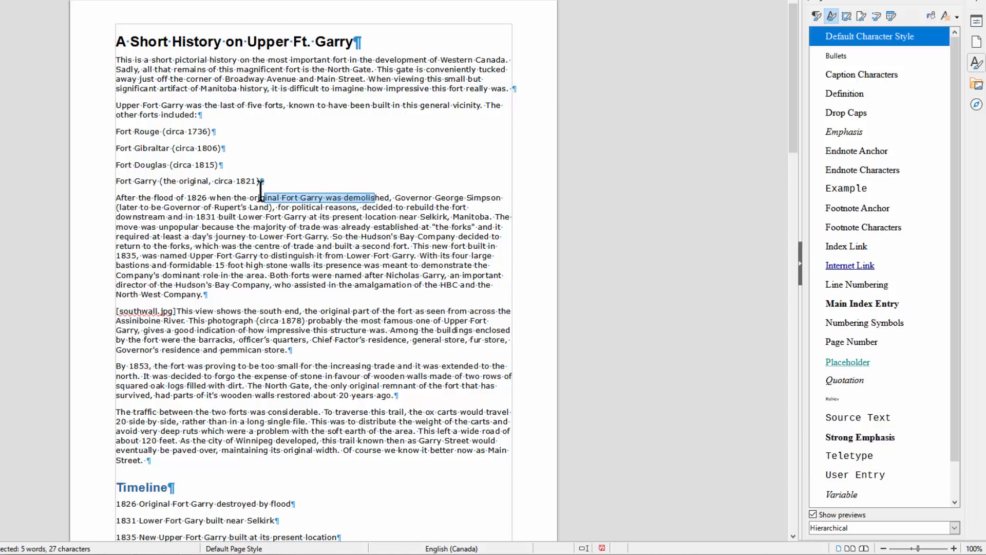
{"action": "left_click", "coordinate": [301, 201]}
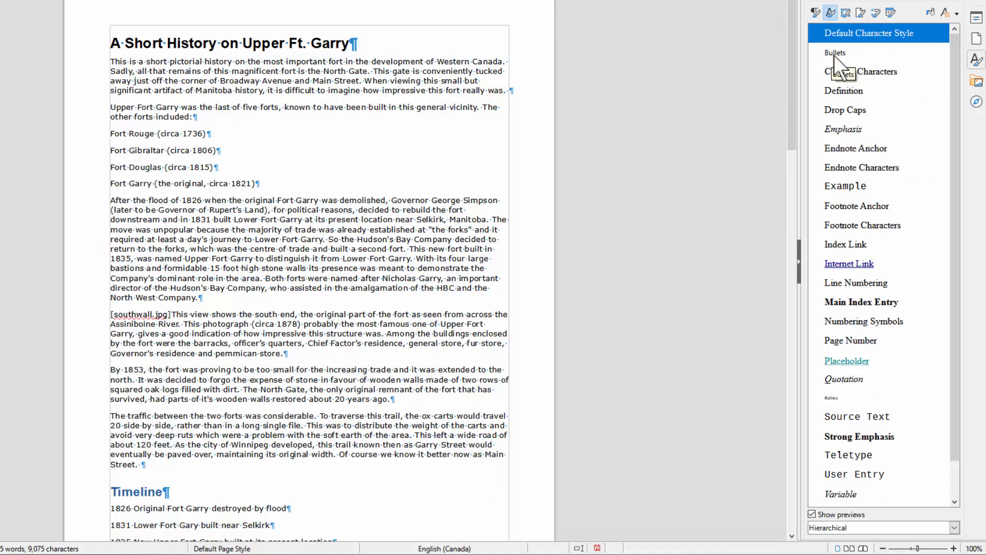
Examine the font and font effects settings of a new character style based on Default Character Style, then discard it.
{"action": "right_click", "coordinate": [862, 29]}
{"action": "left_click", "coordinate": [876, 42]}
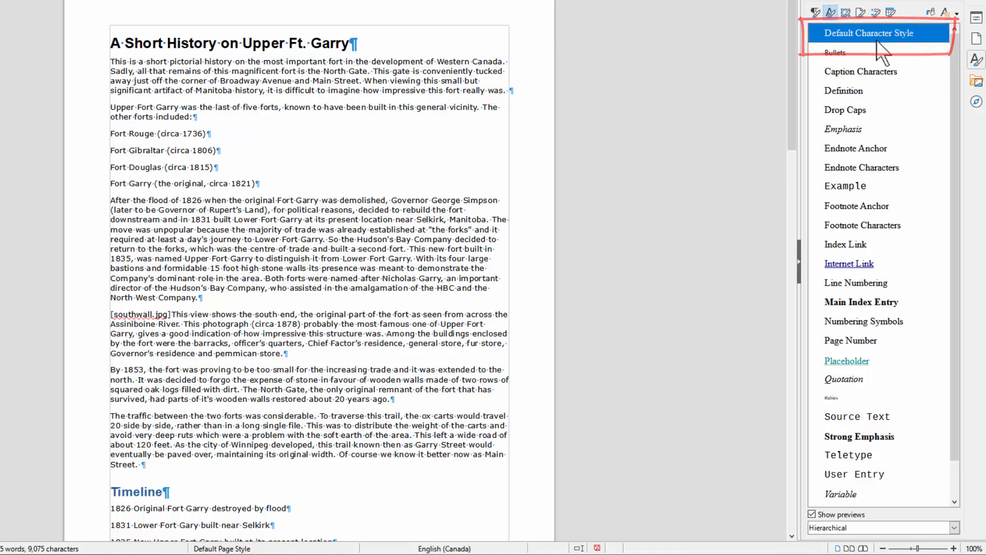
{"action": "left_click", "coordinate": [290, 99]}
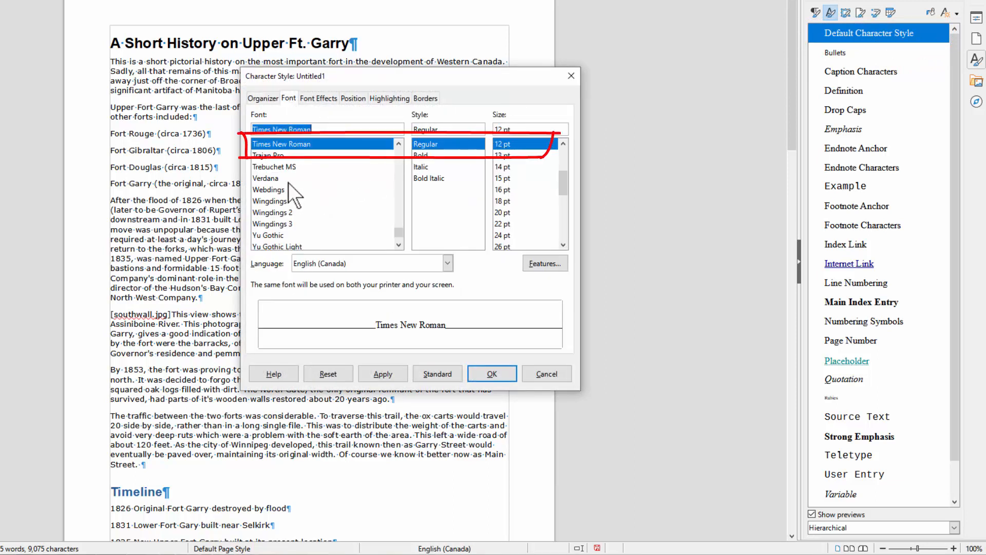
{"action": "left_click", "coordinate": [318, 98]}
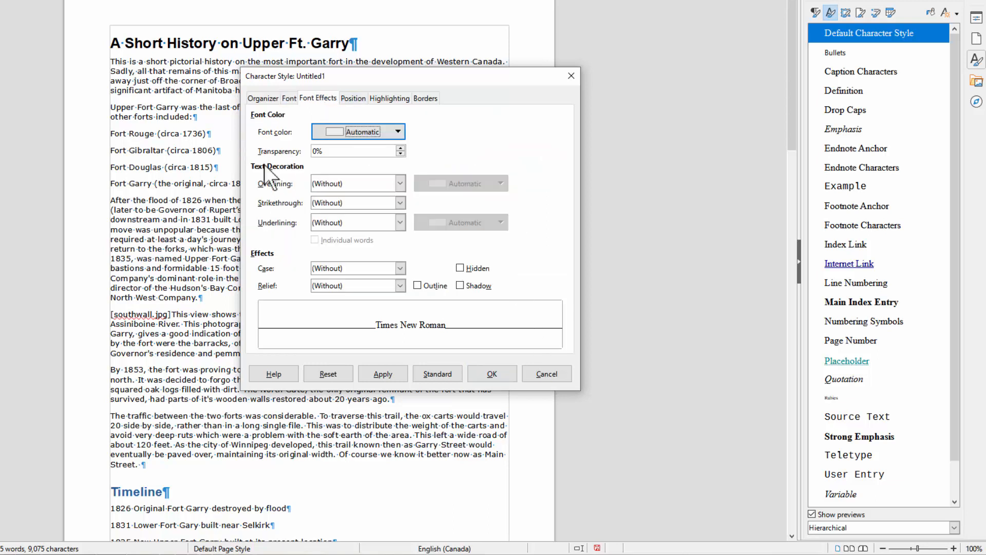
{"action": "left_click", "coordinate": [538, 378]}
Start a new character style inheriting from Bullets and set its font color to blue, RGB(42, 96, 153).
{"action": "right_click", "coordinate": [841, 53]}
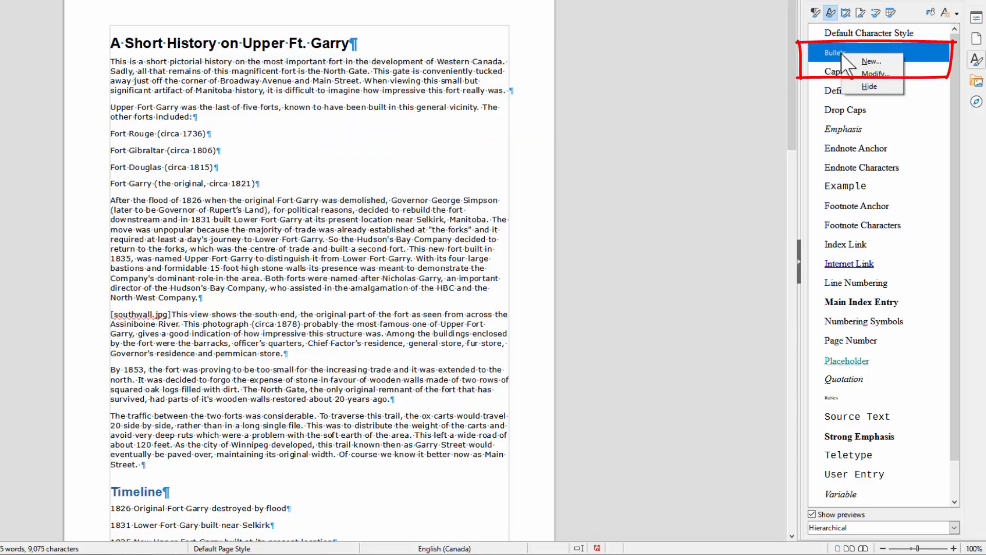
{"action": "left_click", "coordinate": [872, 61]}
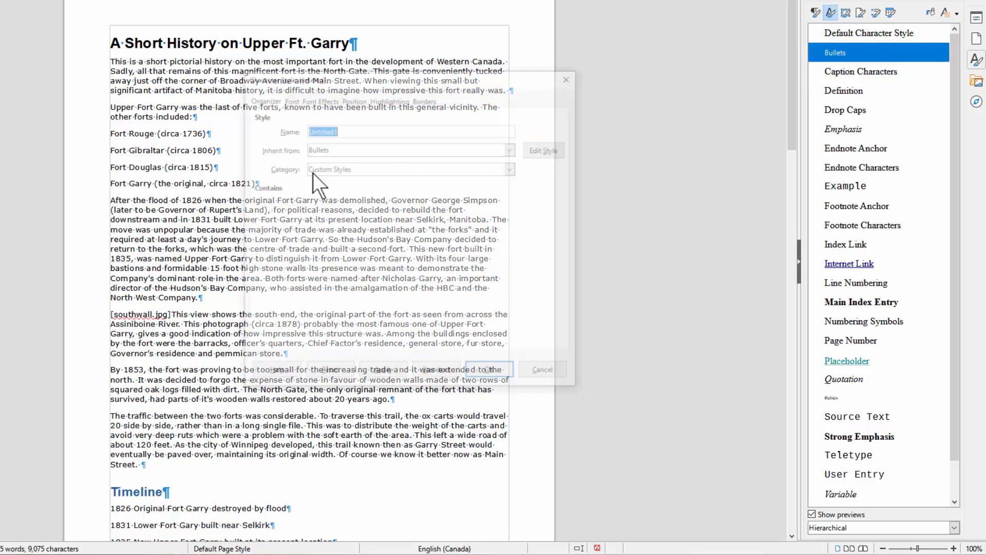
{"action": "left_click", "coordinate": [289, 99]}
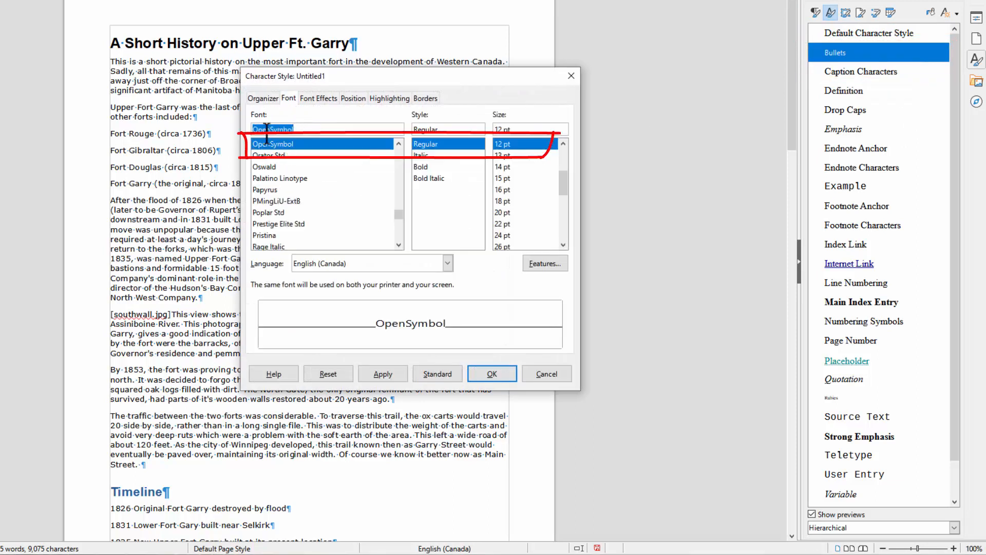
{"action": "left_click", "coordinate": [318, 98]}
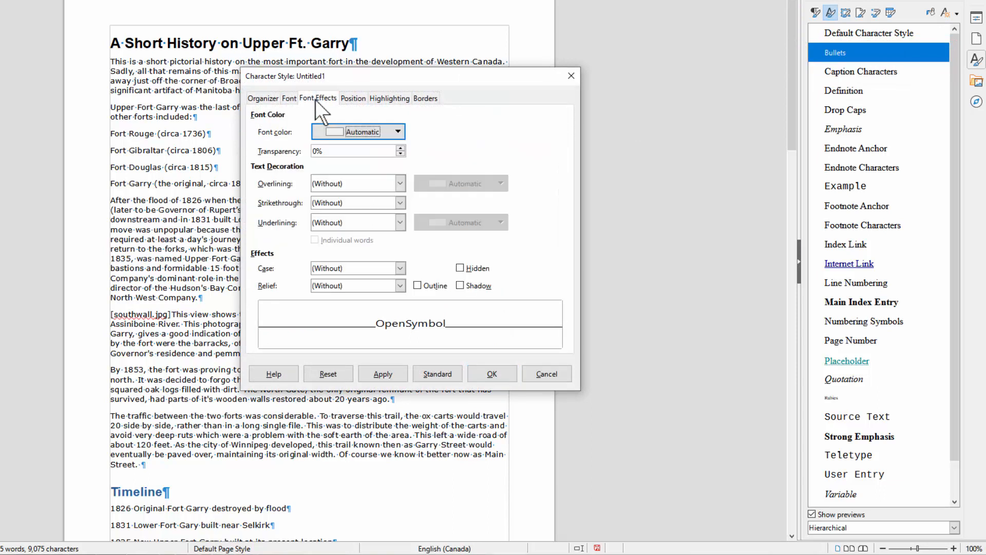
{"action": "left_click", "coordinate": [289, 99]}
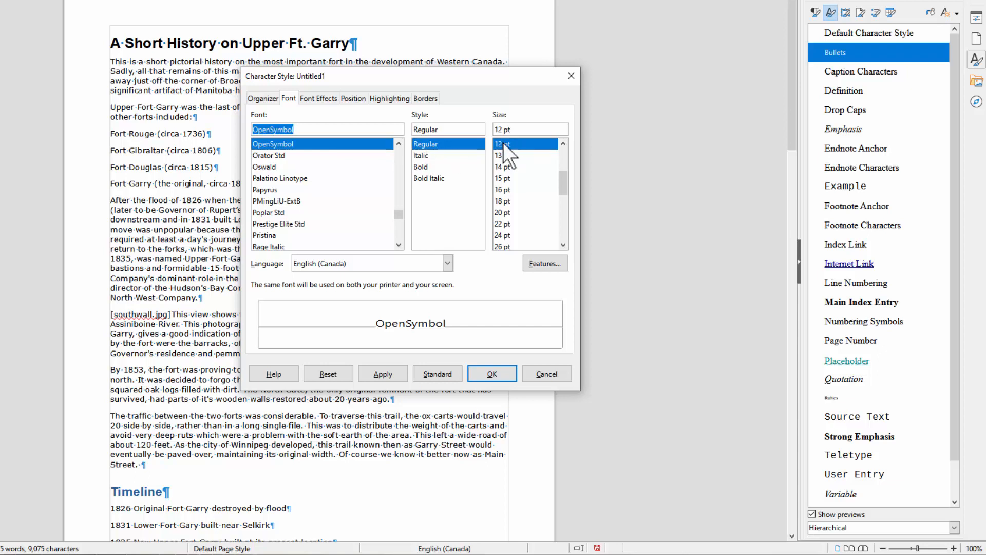
{"action": "left_click", "coordinate": [327, 98]}
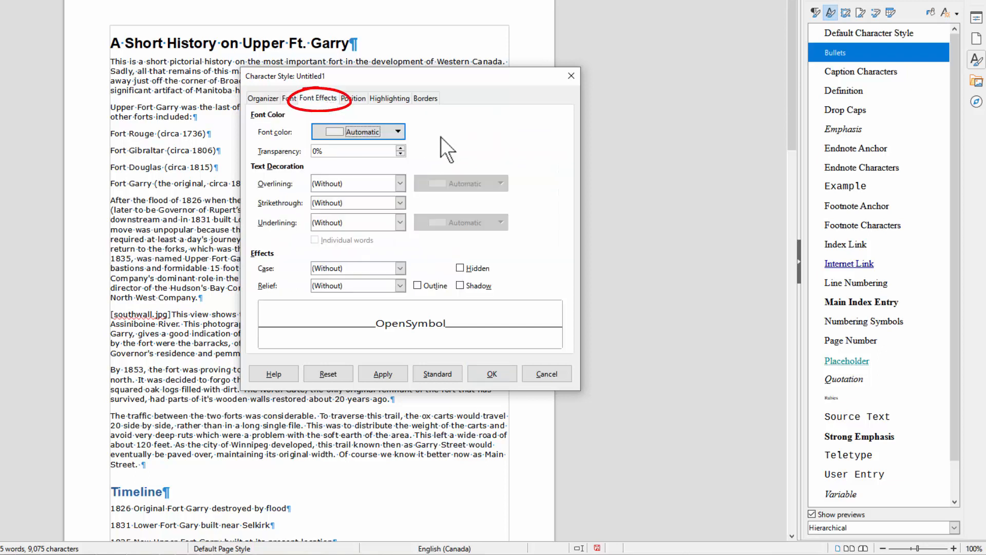
{"action": "left_click", "coordinate": [397, 131]}
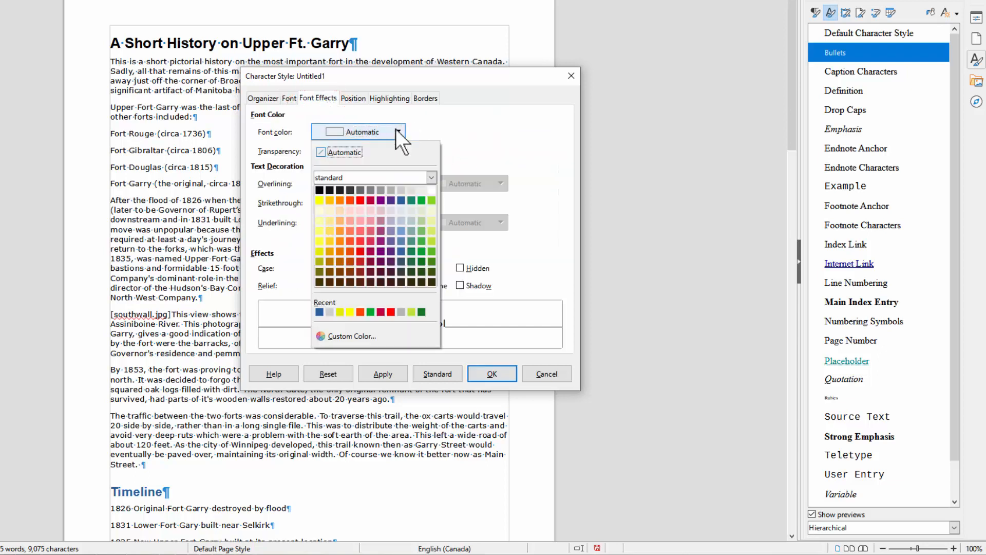
{"action": "left_click", "coordinate": [402, 200]}
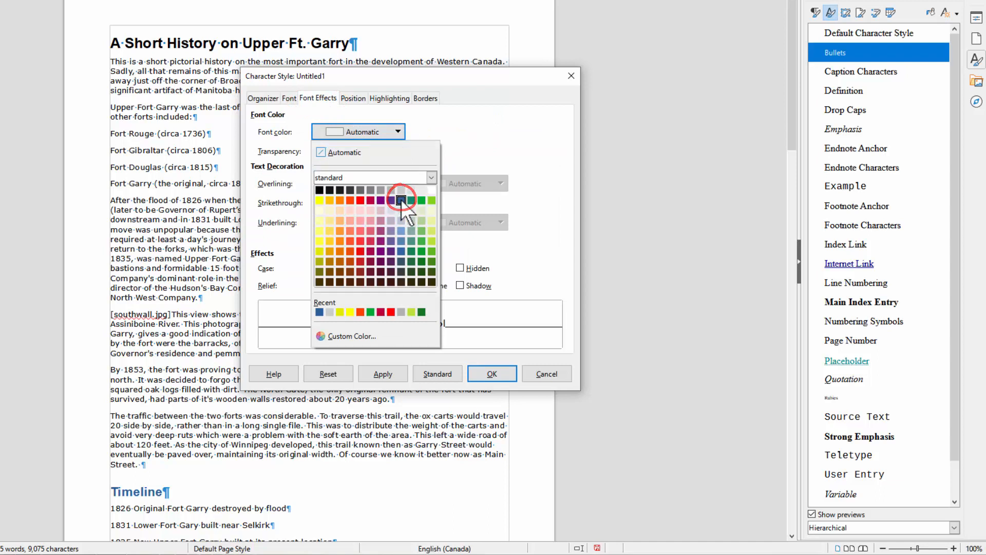
Name the new character style Blue, save it, and expand the Bullets style to show its child styles.
{"action": "left_click", "coordinate": [252, 97]}
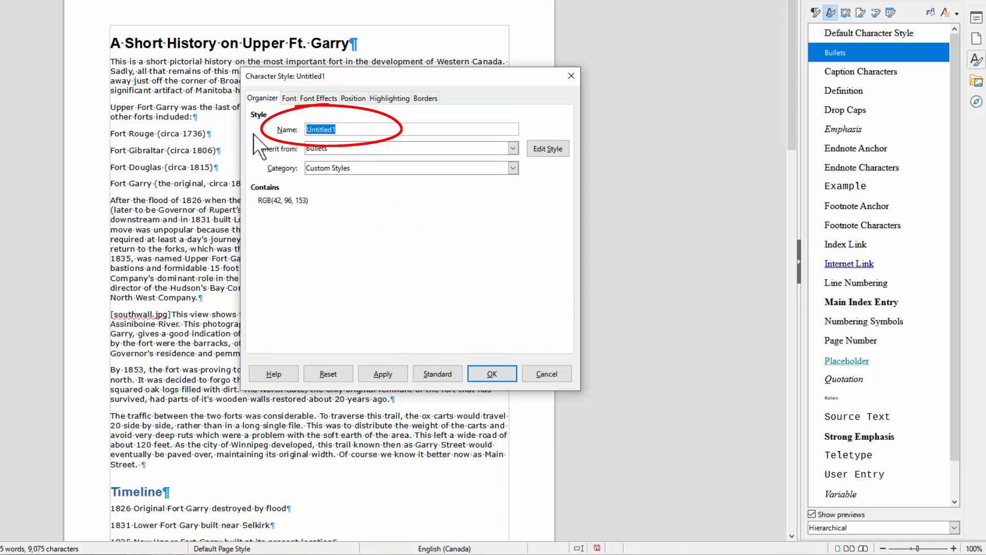
{"action": "type", "text": "Blue"}
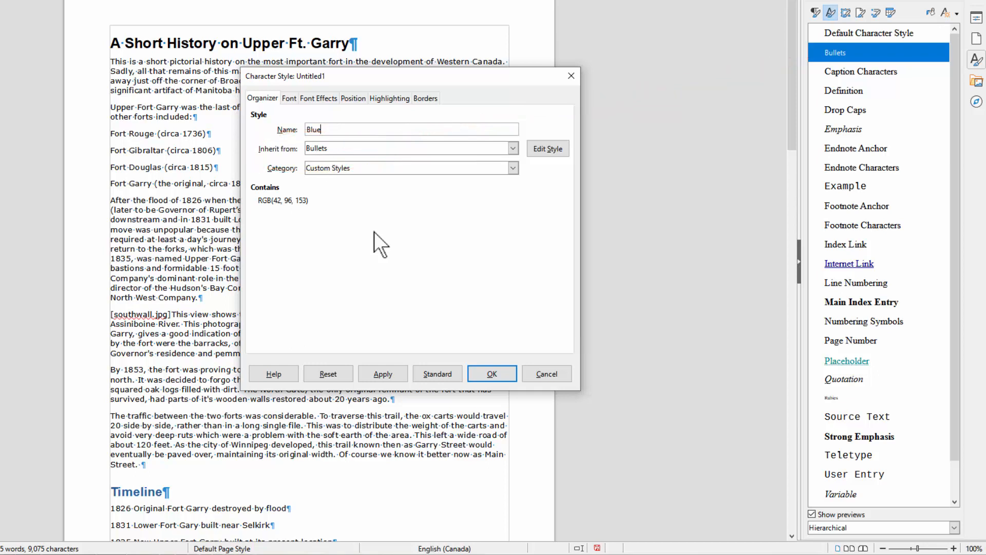
{"action": "left_click", "coordinate": [487, 374]}
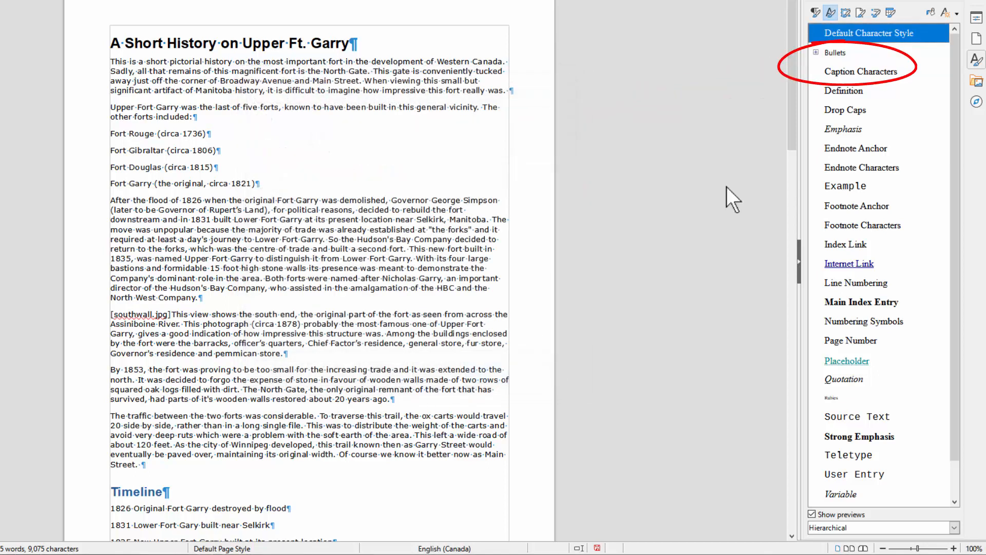
{"action": "left_click", "coordinate": [817, 53]}
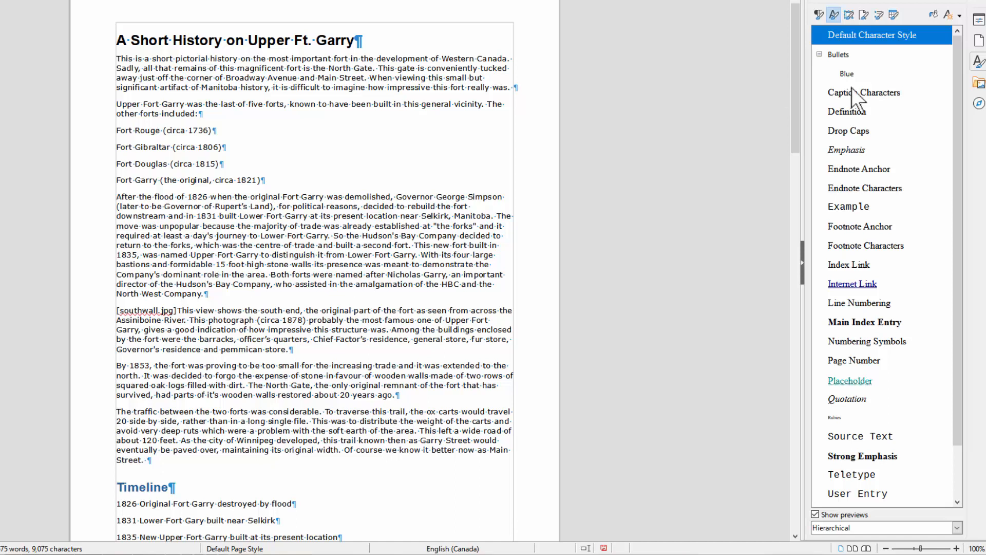
Create a new list style named BlueBullet in the Custom Styles category.
{"action": "left_click", "coordinate": [879, 15]}
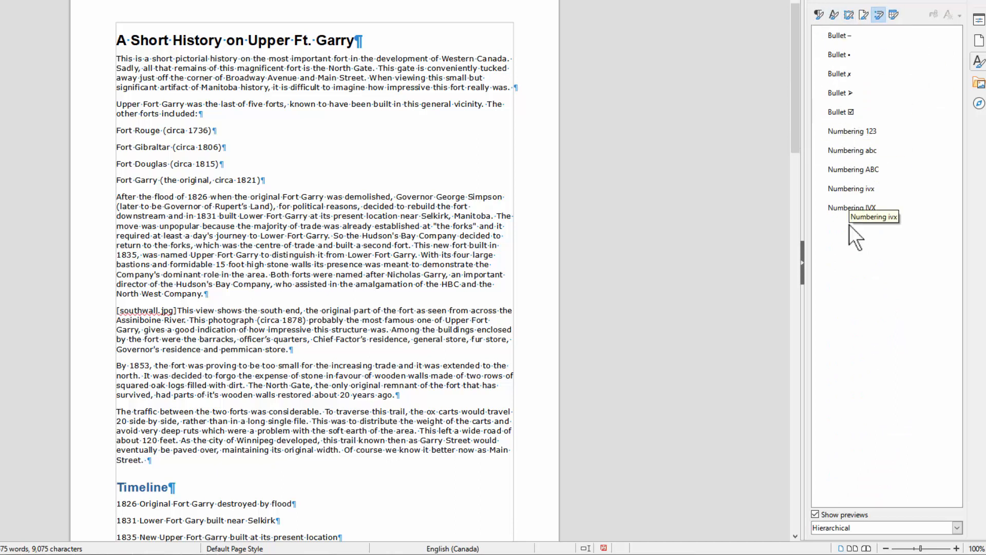
{"action": "right_click", "coordinate": [896, 276]}
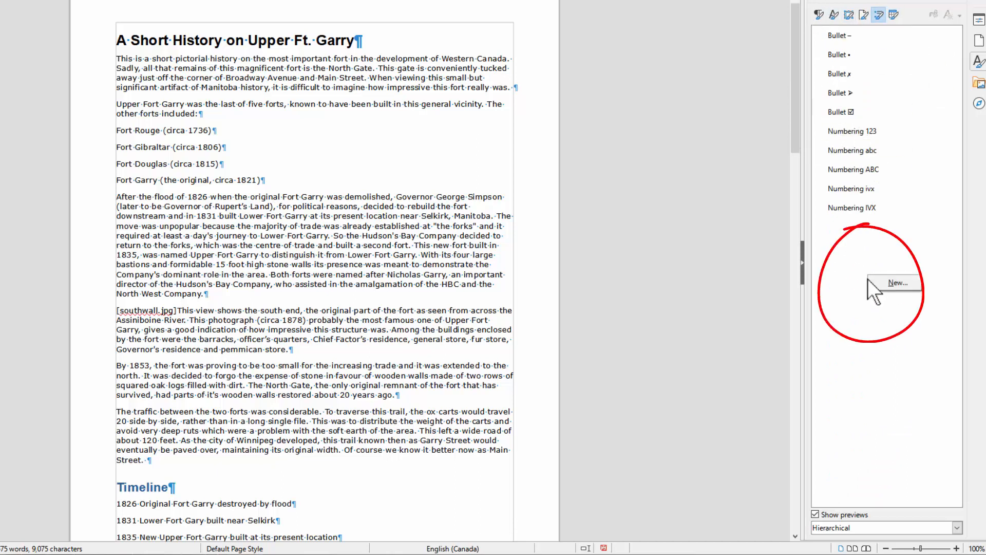
{"action": "left_click", "coordinate": [909, 284]}
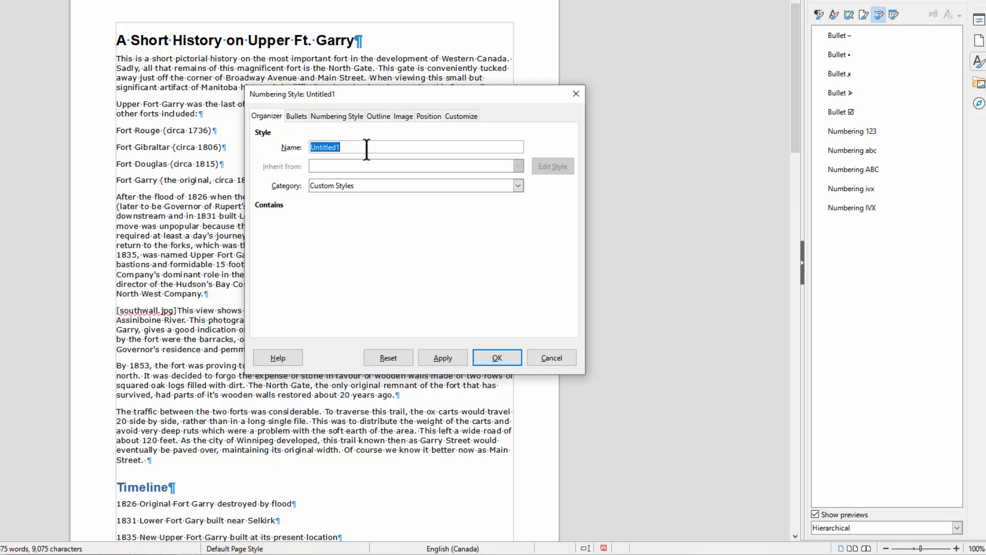
{"action": "type", "text": "BlueBullet"}
{"action": "left_click", "coordinate": [295, 116]}
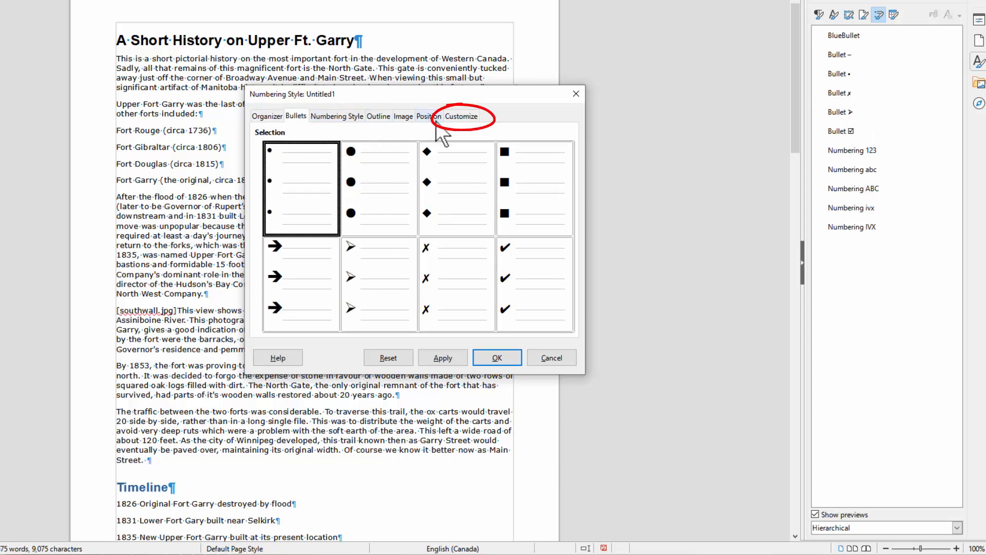
Set level 1 of the BlueBullet list style to the OpenSymbol Black Square bullet with the Blue character style.
{"action": "left_click", "coordinate": [458, 117]}
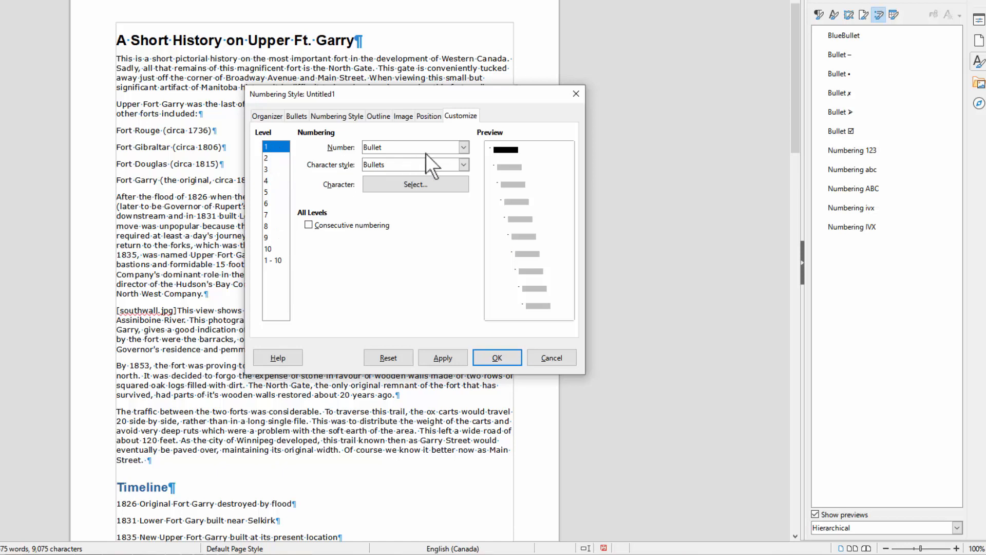
{"action": "left_click", "coordinate": [465, 147]}
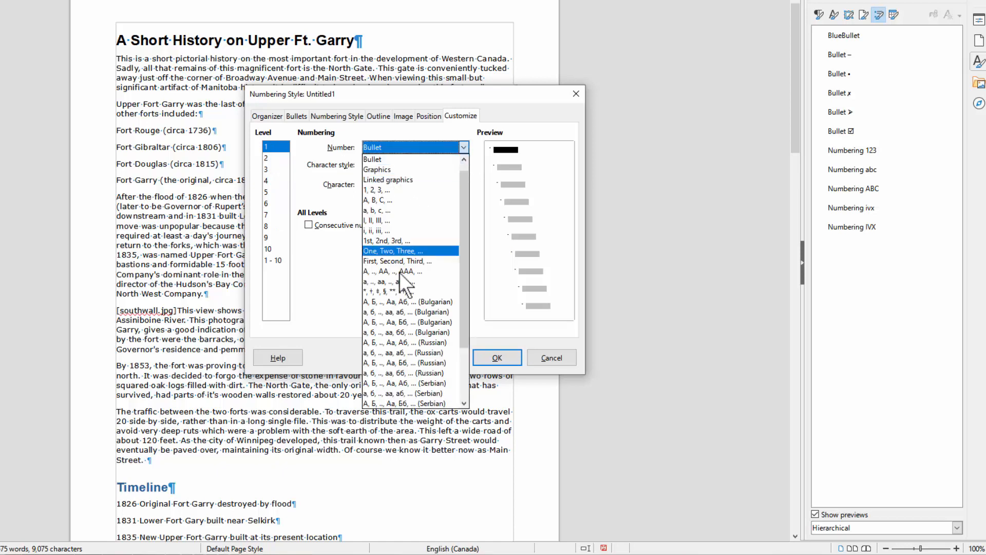
{"action": "left_click", "coordinate": [398, 146]}
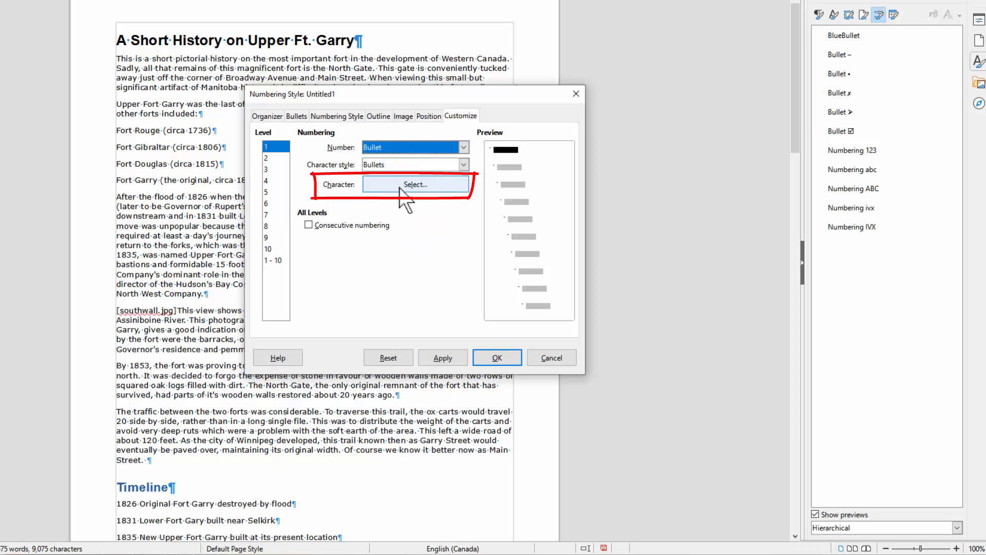
{"action": "left_click", "coordinate": [416, 186]}
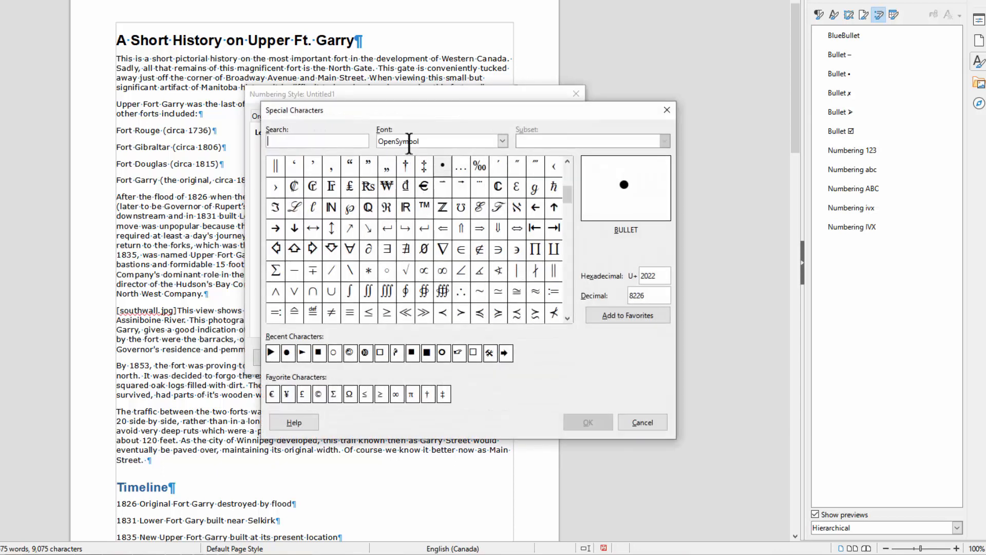
{"action": "left_click_drag", "start_coordinate": [568, 193], "coordinate": [566, 217]}
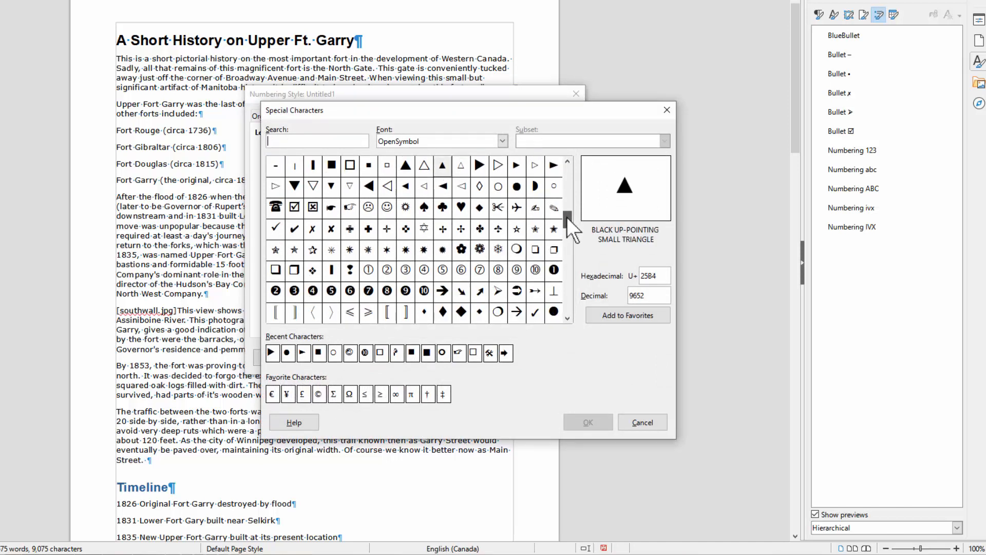
{"action": "left_click", "coordinate": [331, 165]}
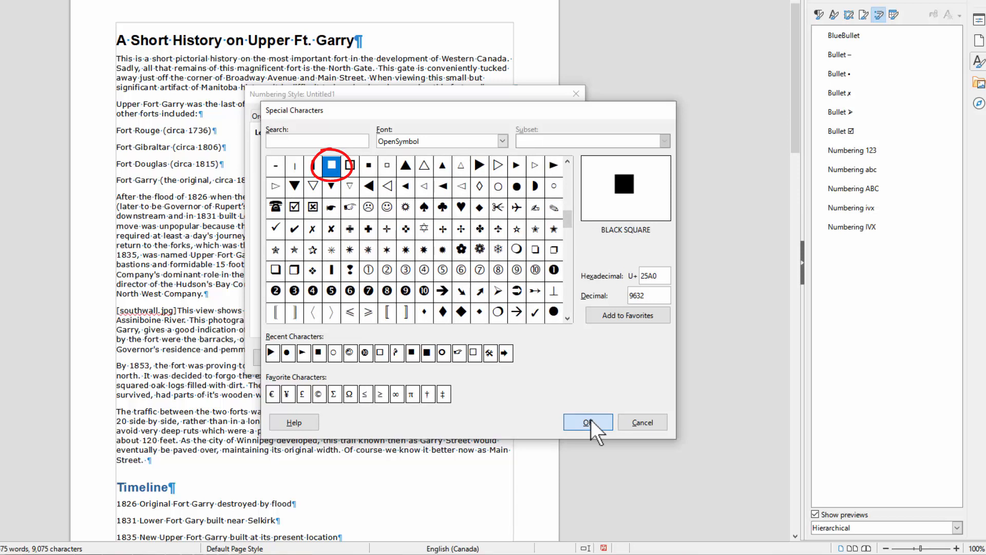
{"action": "left_click", "coordinate": [591, 421]}
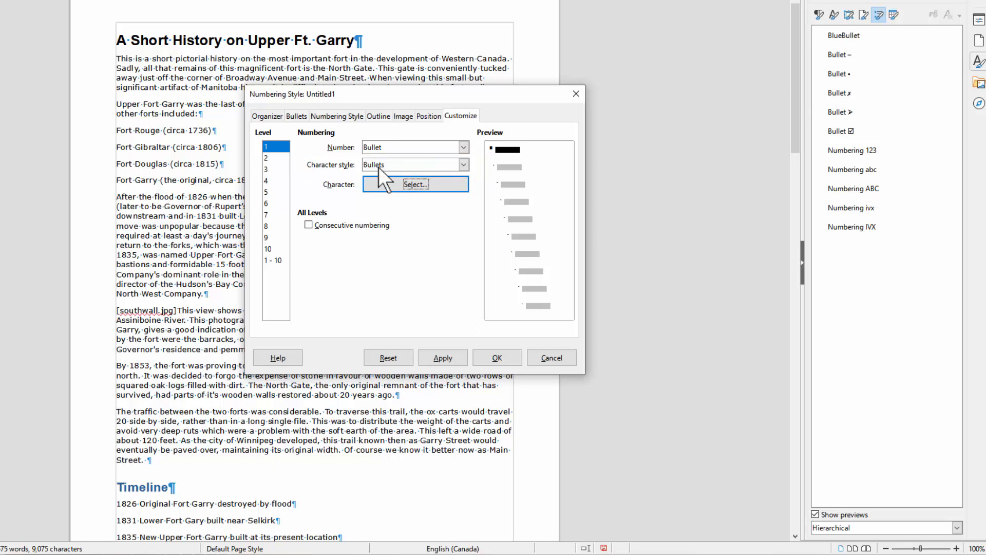
{"action": "left_click", "coordinate": [463, 164]}
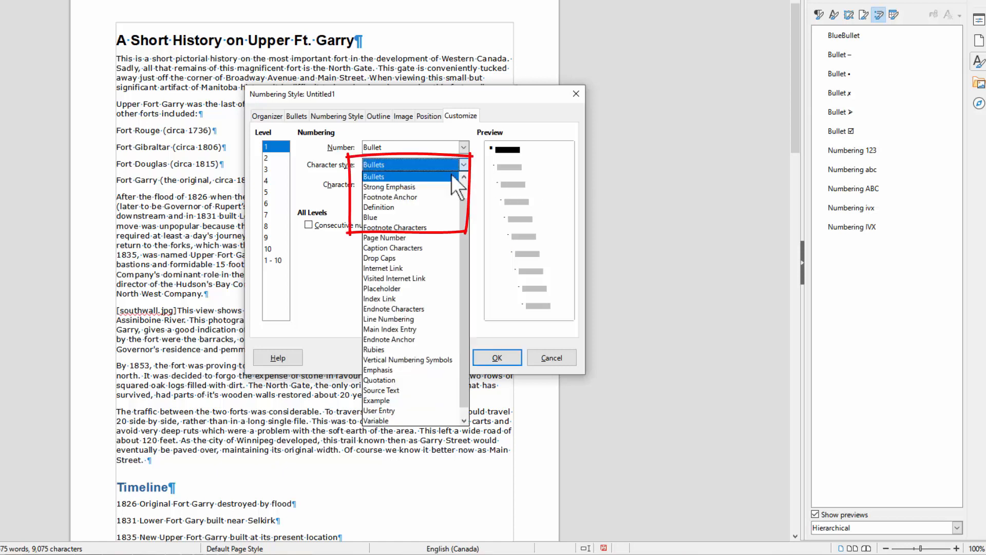
{"action": "left_click", "coordinate": [376, 217]}
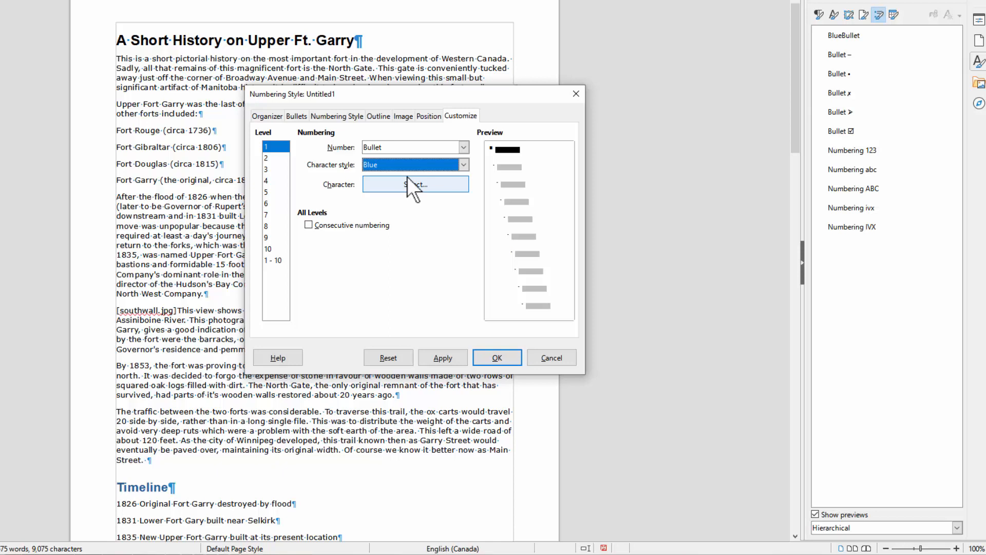
Set level 2 of the BlueBullet list style to the Black Right-Pointing Triangle bullet with the Blue character style.
{"action": "left_click", "coordinate": [267, 159]}
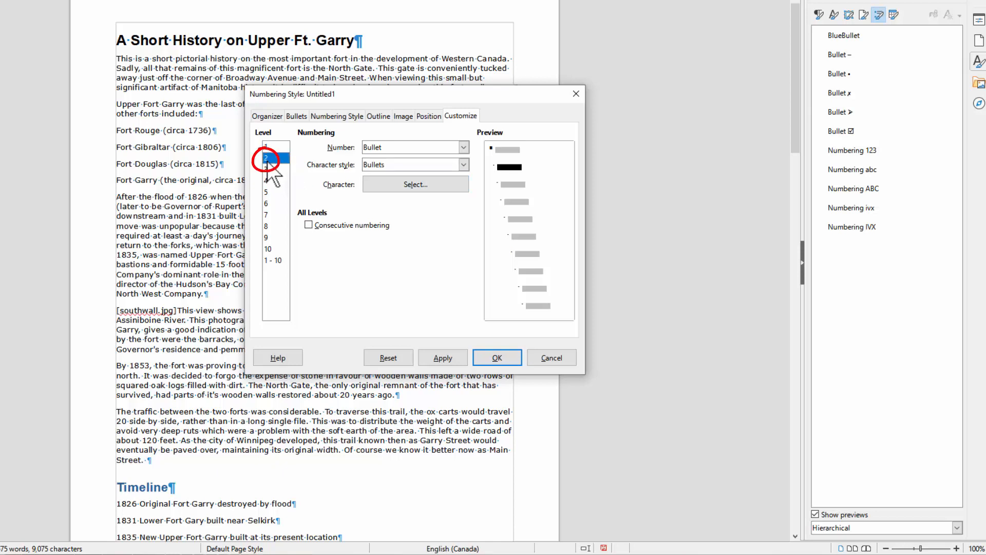
{"action": "left_click", "coordinate": [445, 187]}
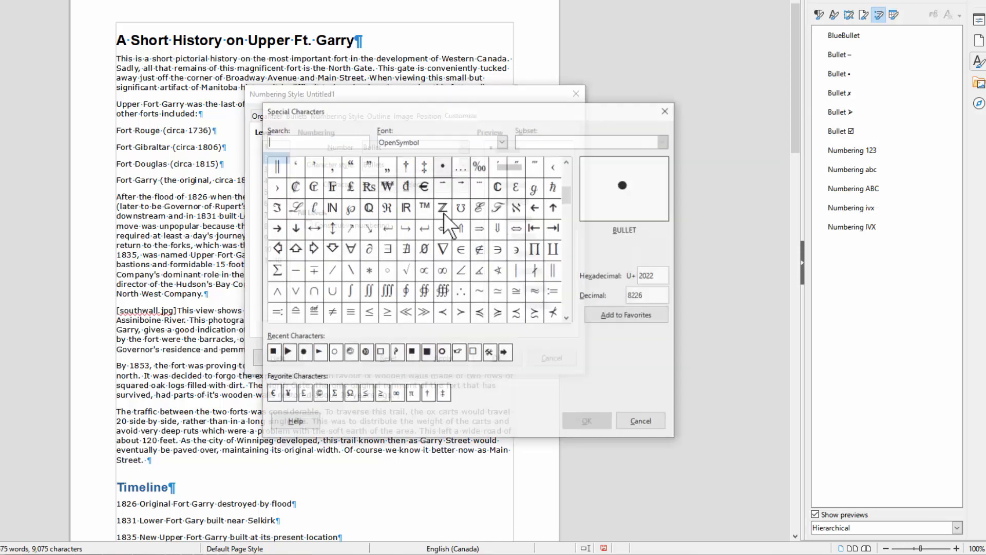
{"action": "left_click_drag", "start_coordinate": [569, 206], "coordinate": [569, 226]}
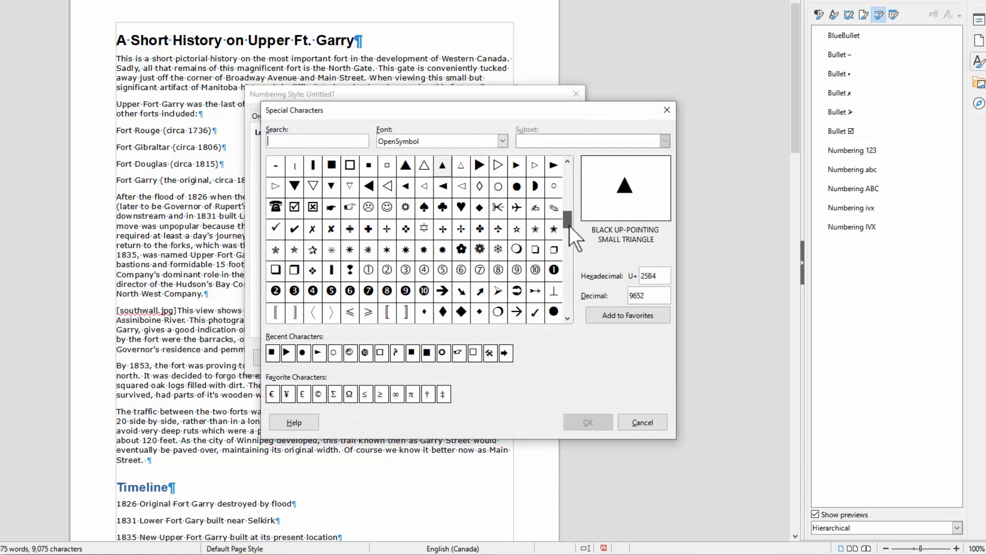
{"action": "left_click", "coordinate": [480, 165]}
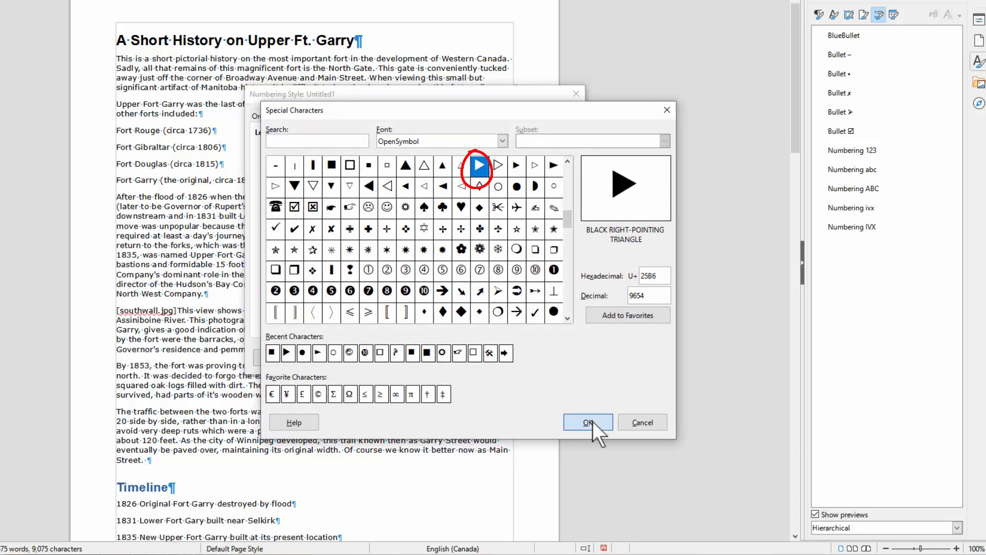
{"action": "left_click", "coordinate": [588, 422]}
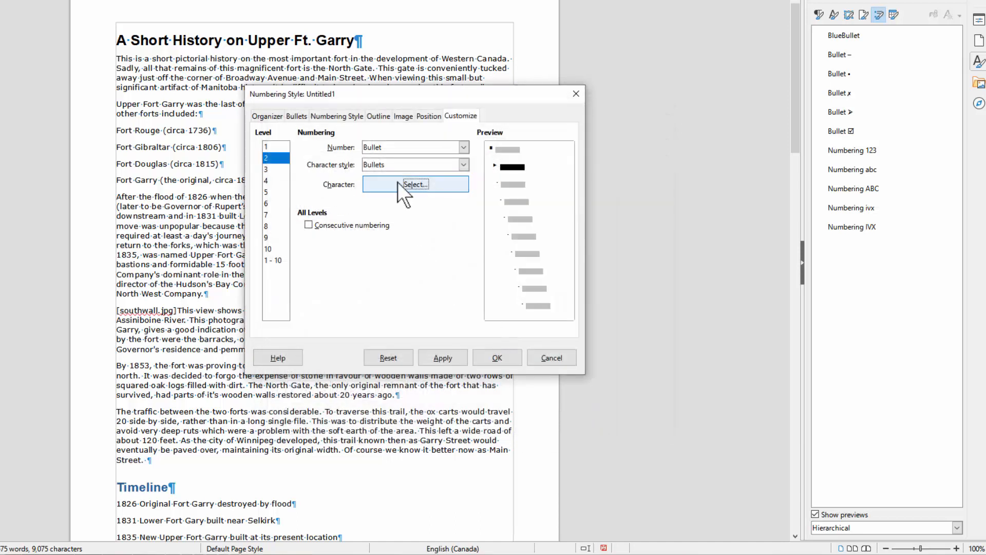
{"action": "left_click", "coordinate": [465, 165]}
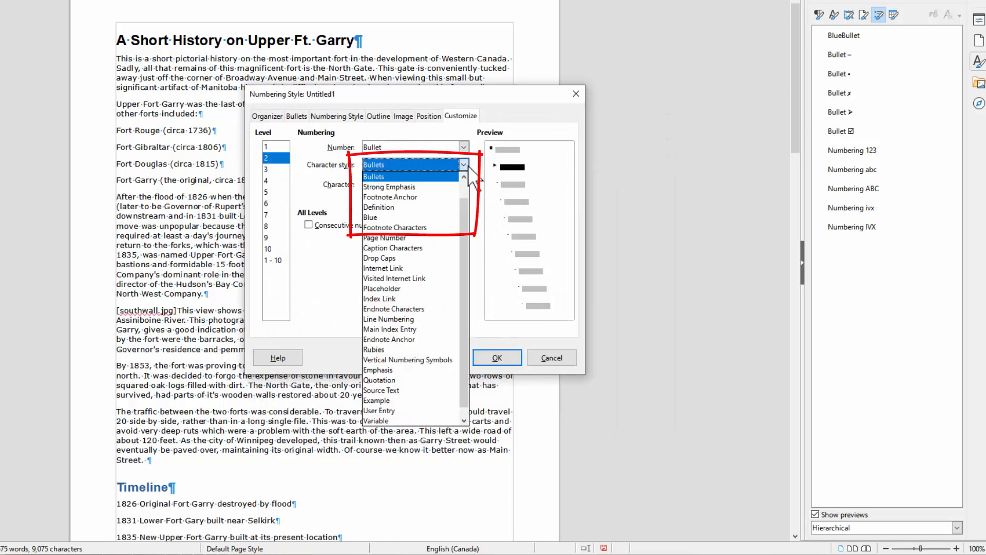
{"action": "left_click", "coordinate": [392, 216]}
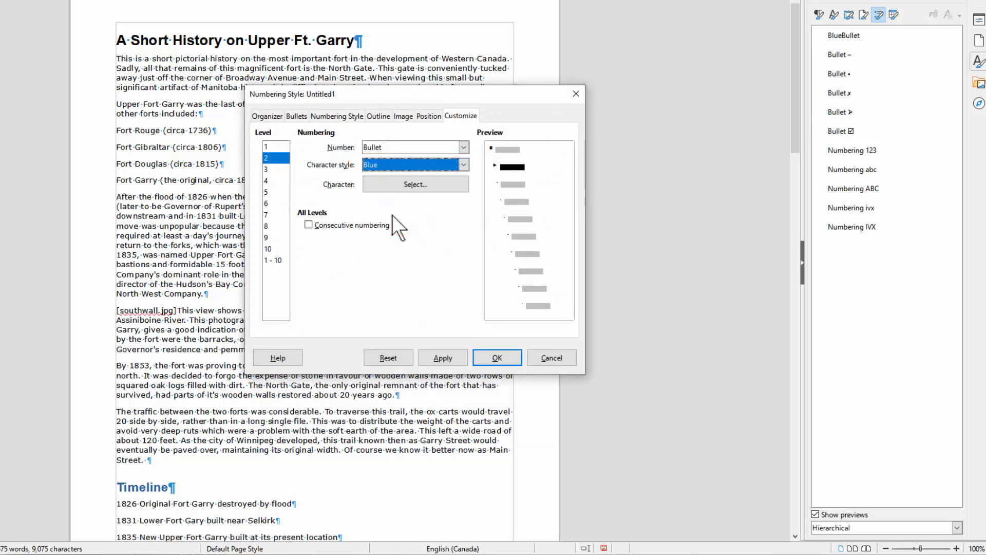
Set level 3 of the BlueBullet list style to the OpenSymbol Right Half Black Circle bullet with the Blue character style.
{"action": "left_click", "coordinate": [267, 170]}
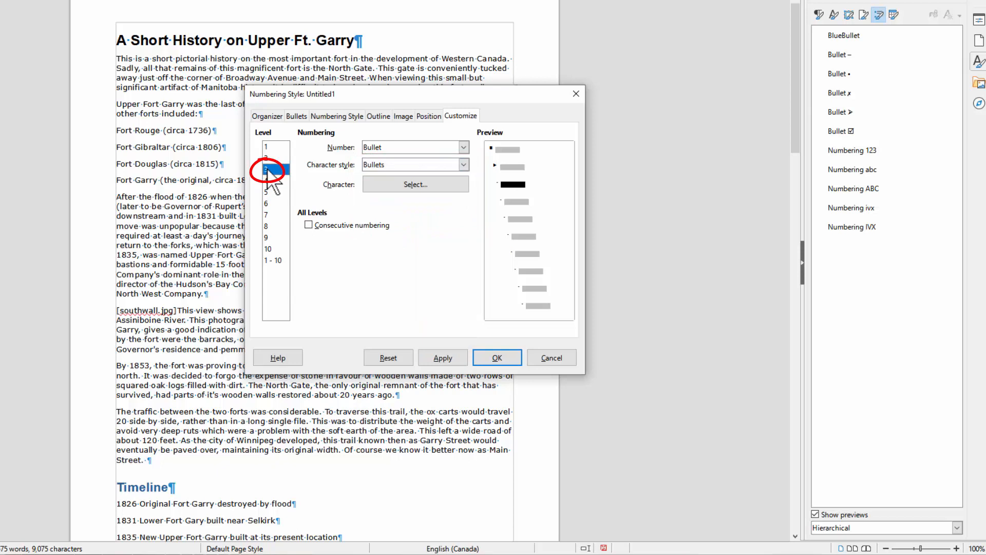
{"action": "left_click", "coordinate": [409, 186]}
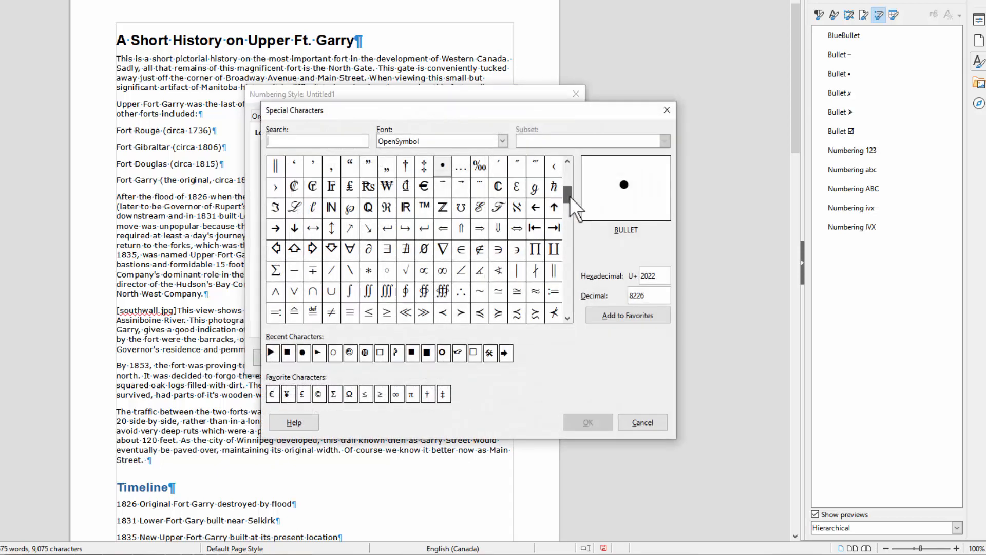
{"action": "left_click_drag", "start_coordinate": [570, 196], "coordinate": [566, 220]}
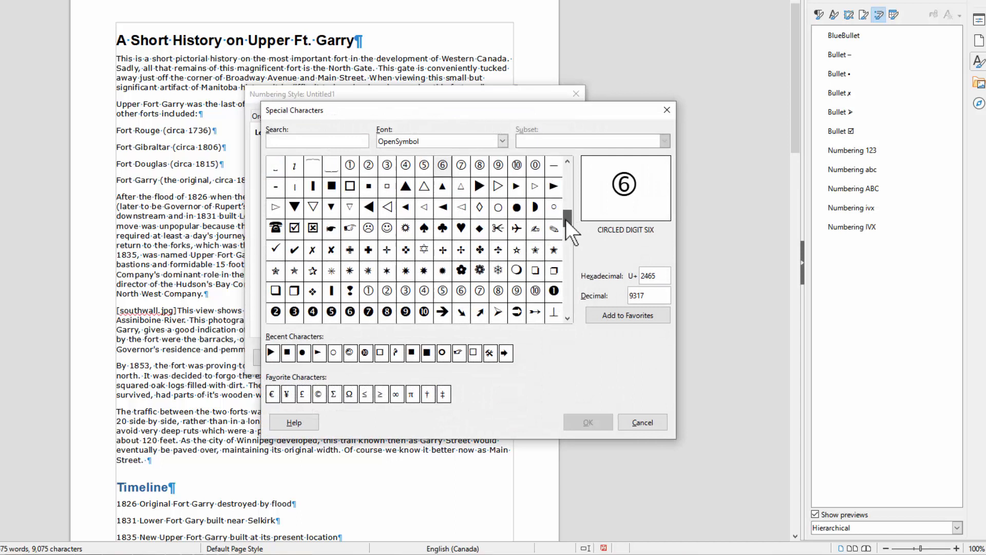
{"action": "left_click", "coordinate": [536, 208]}
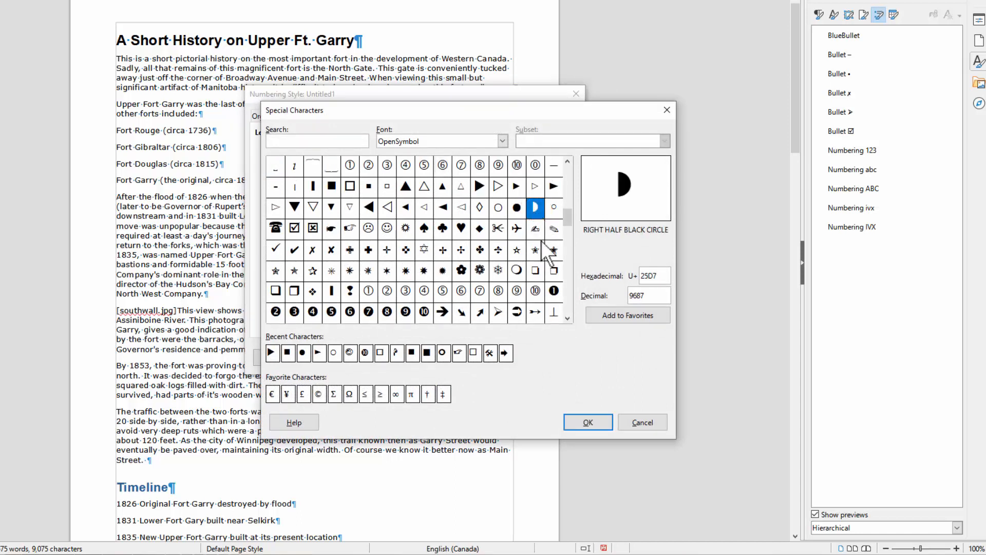
{"action": "left_click", "coordinate": [590, 421]}
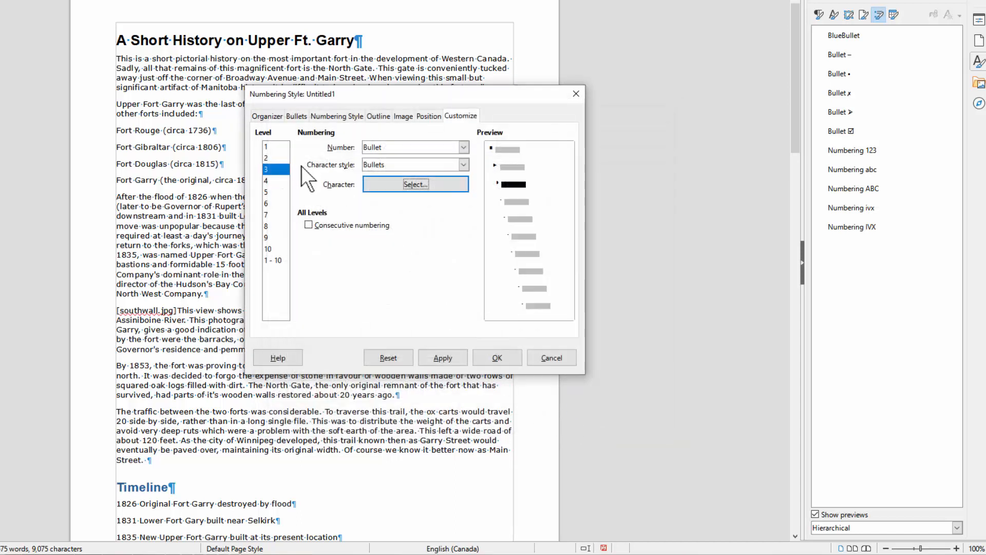
{"action": "left_click", "coordinate": [464, 163]}
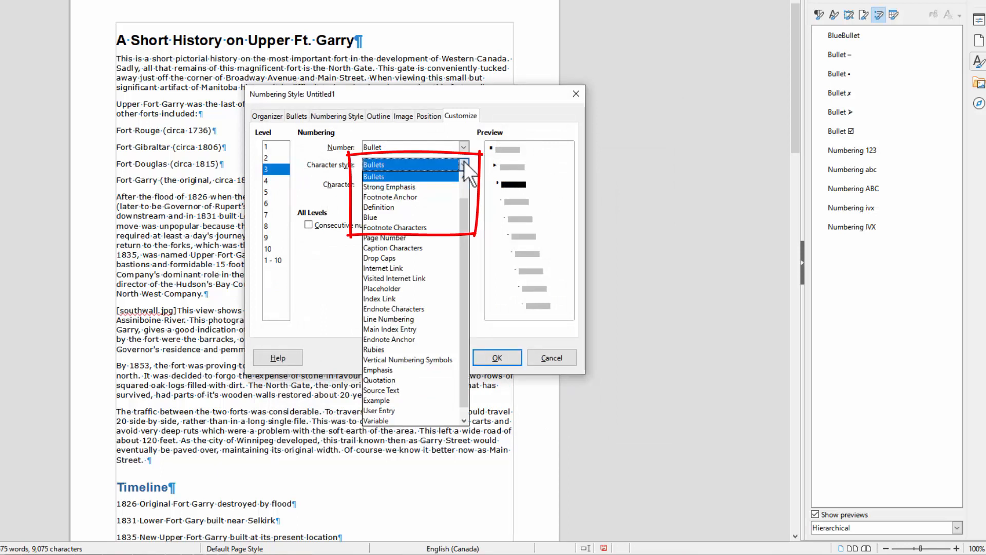
{"action": "left_click", "coordinate": [389, 215]}
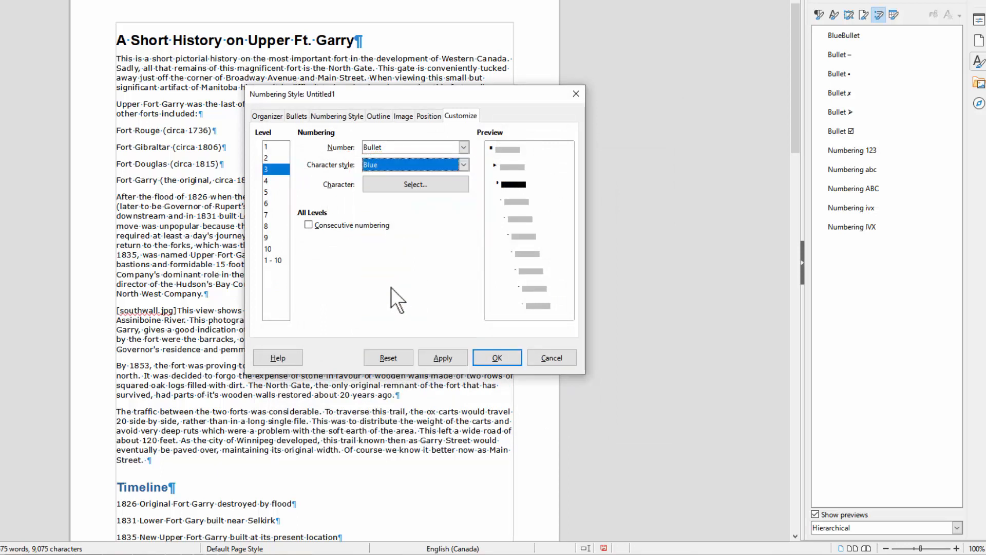
Review the position and spacing settings for levels 1 to 3 and save the BlueBullet list style.
{"action": "left_click", "coordinate": [428, 116]}
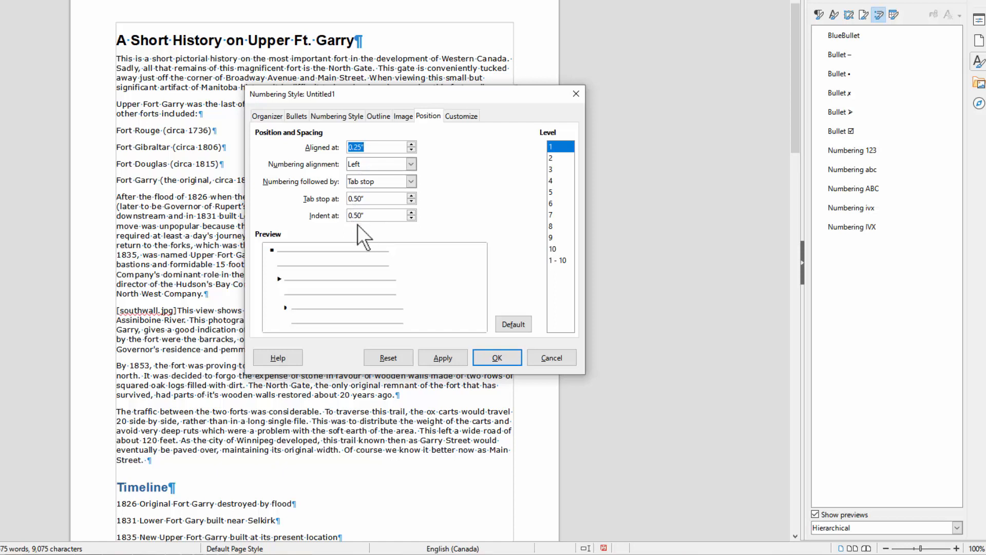
{"action": "left_click", "coordinate": [552, 158]}
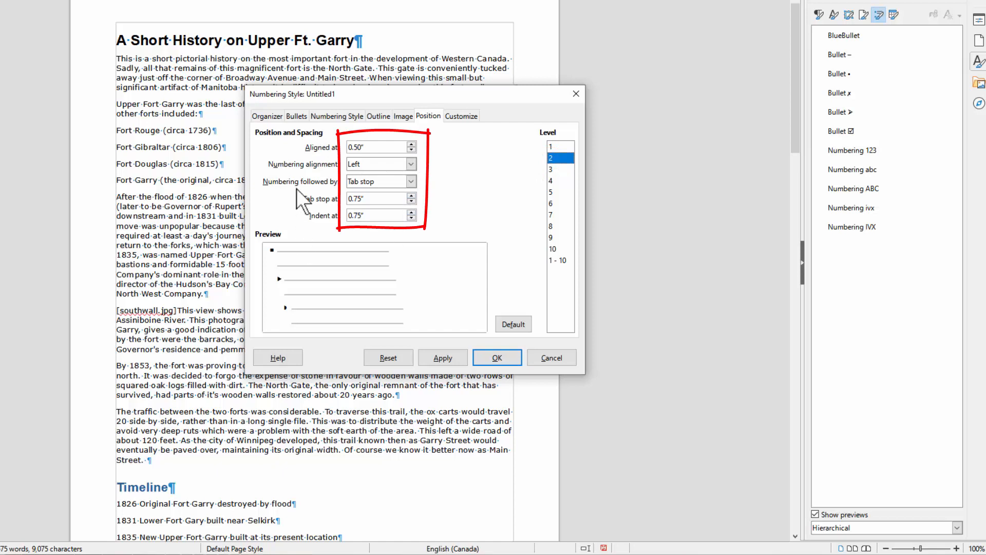
{"action": "left_click", "coordinate": [555, 170]}
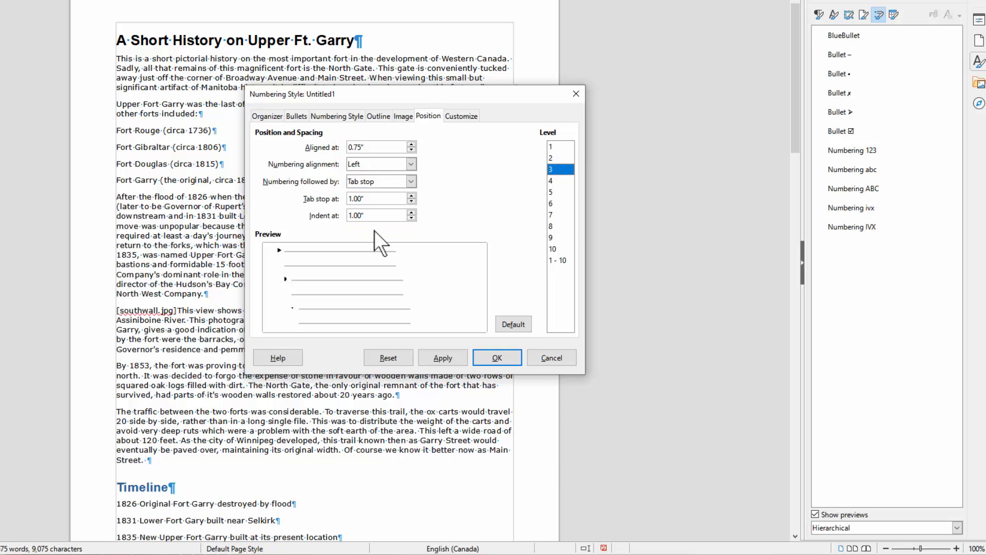
{"action": "left_click", "coordinate": [462, 116]}
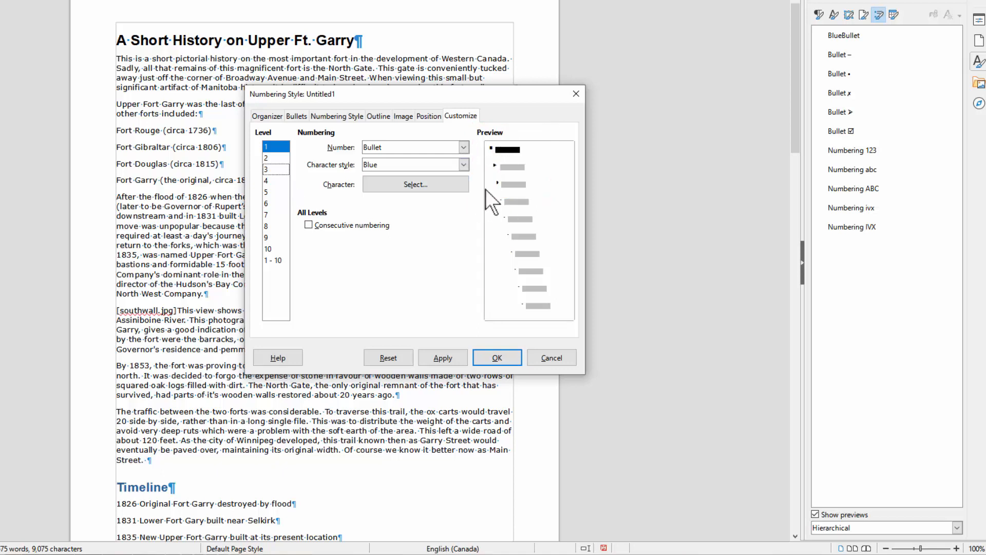
{"action": "left_click", "coordinate": [496, 358]}
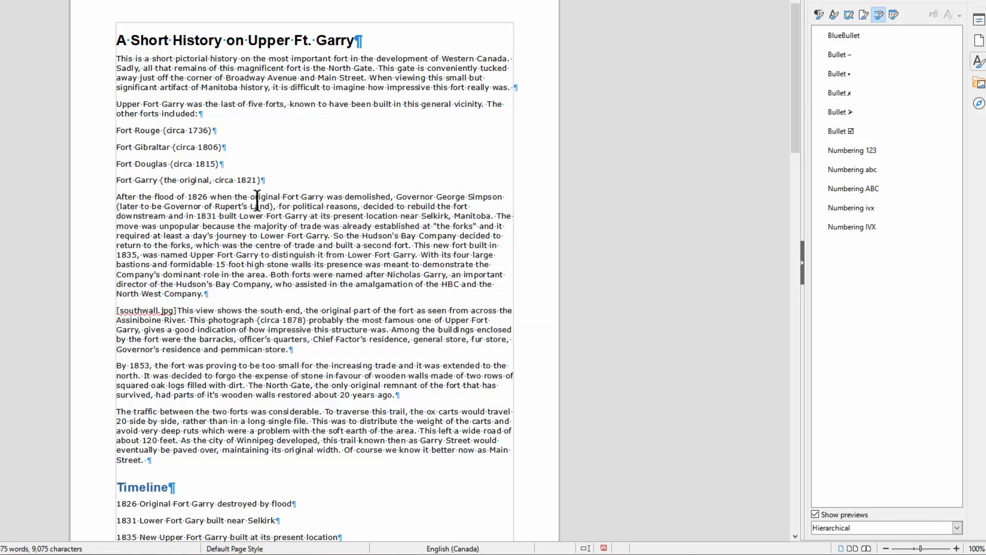
Apply the BlueBullet list style to the four fort lines and try Fort Gibraltar at levels 2 and 3 before returning it to level 1.
{"action": "left_click_drag", "start_coordinate": [165, 130], "coordinate": [166, 180]}
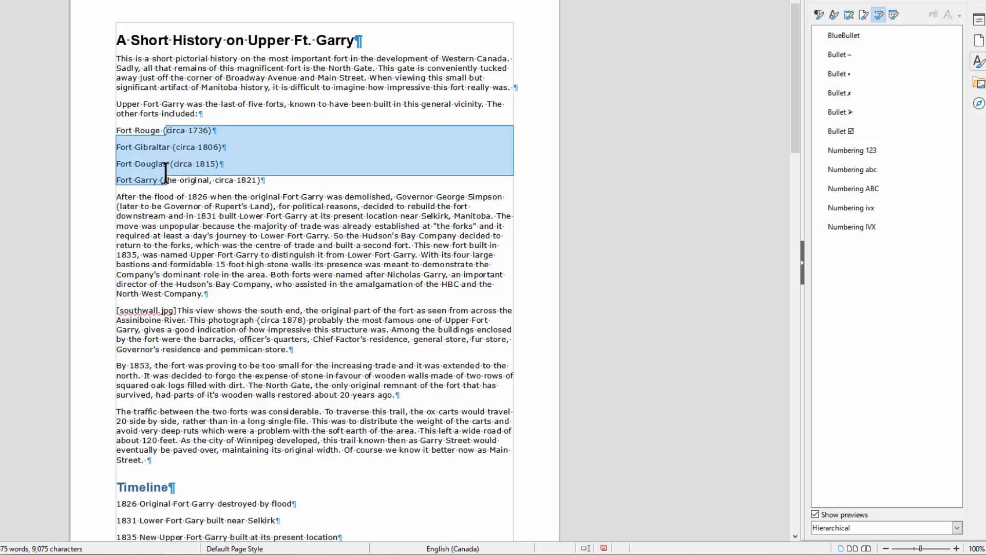
{"action": "double_click", "coordinate": [838, 39]}
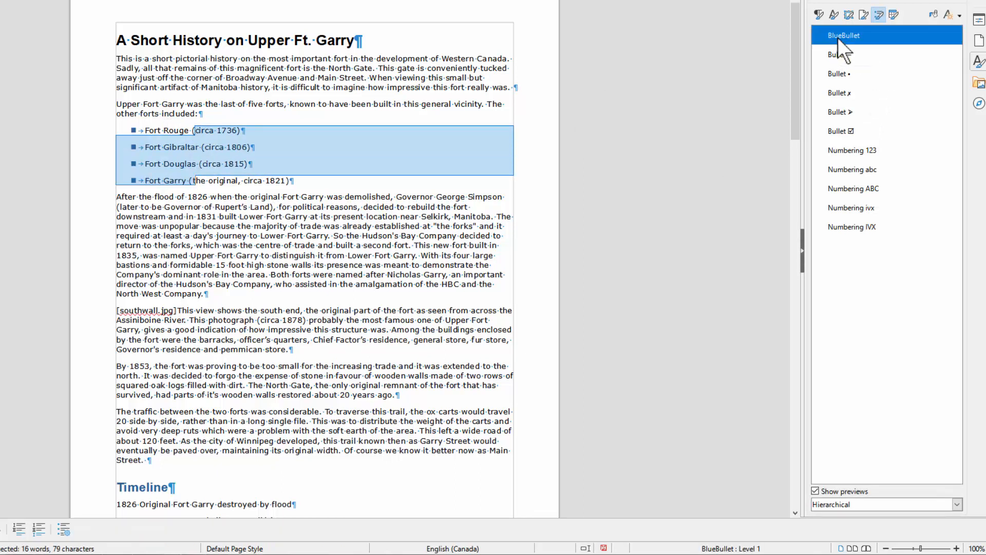
{"action": "left_click", "coordinate": [143, 148]}
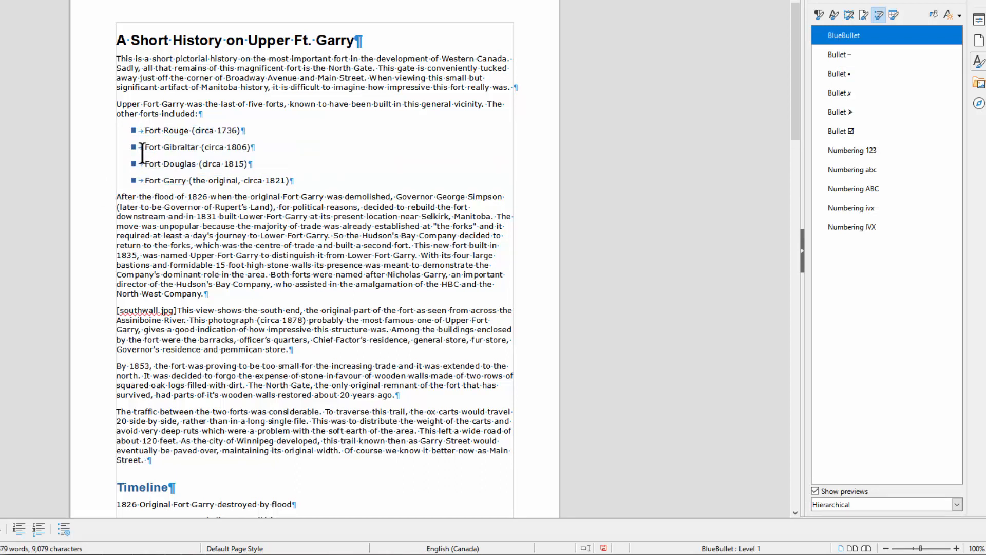
{"action": "key", "text": "Tab"}
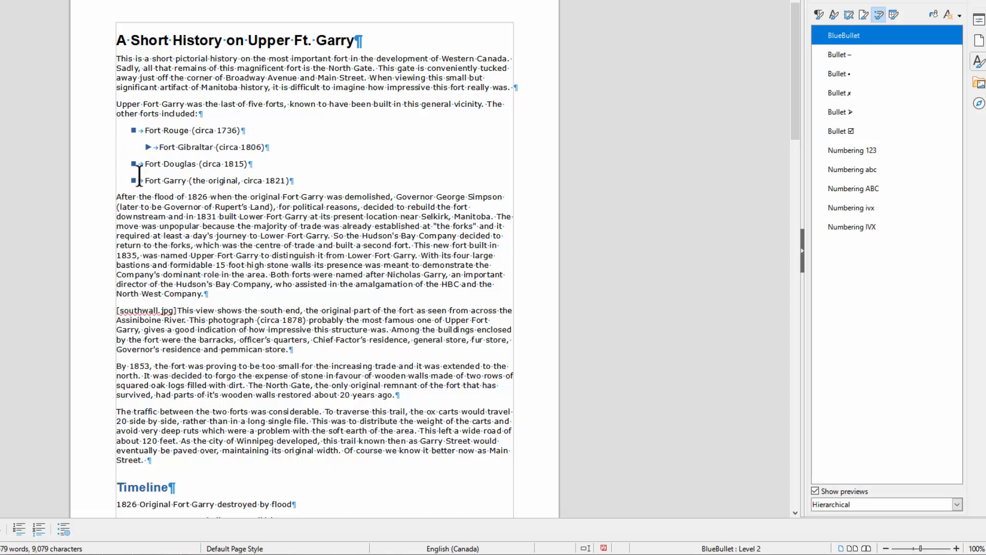
{"action": "key", "text": "Tab"}
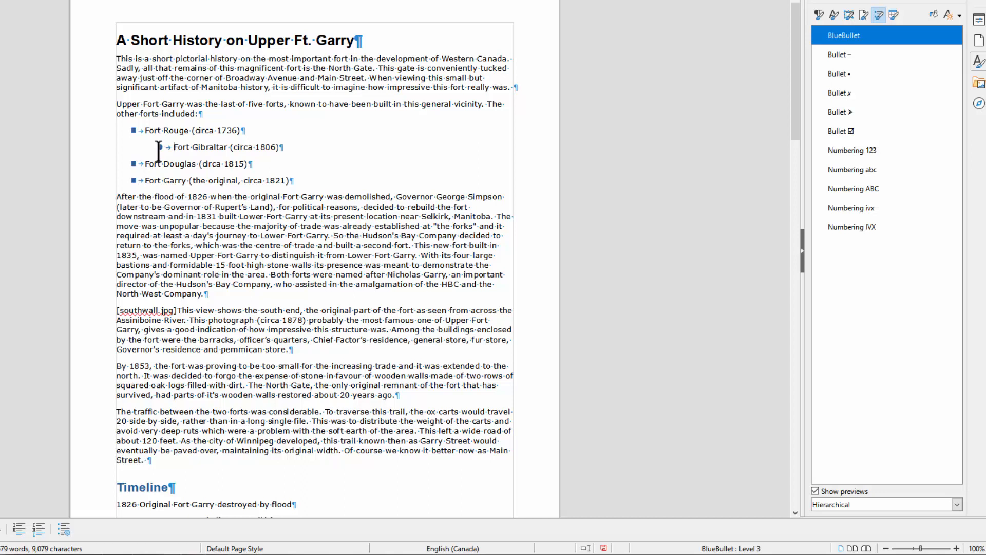
{"action": "key", "text": "shift+Tab"}
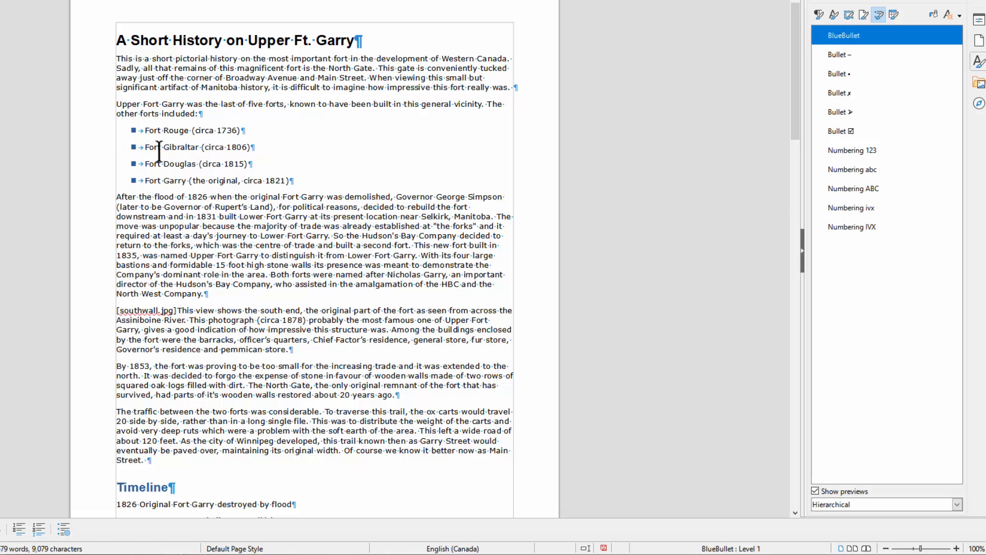
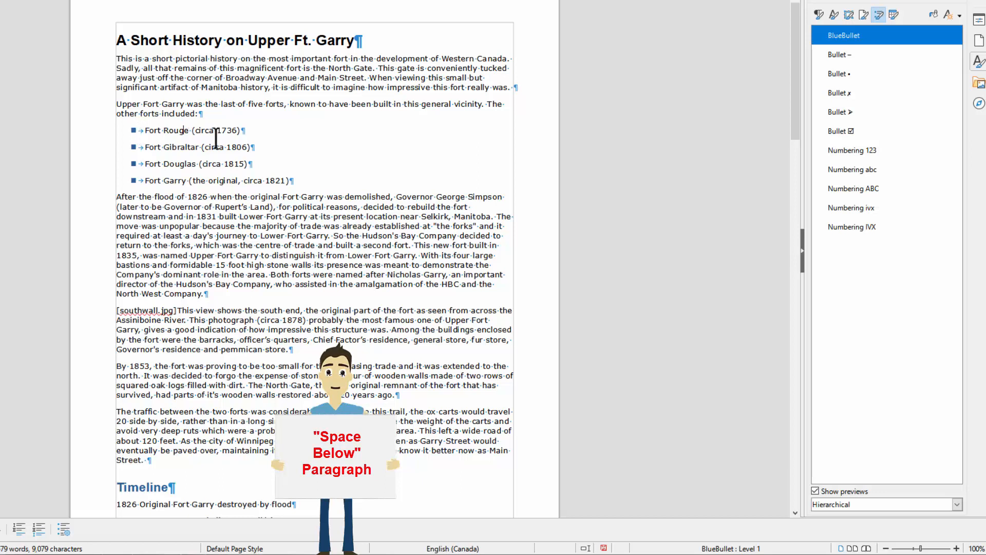
Create a new paragraph style named BlueBullet that inherits from Text Body.
{"action": "left_click", "coordinate": [250, 132]}
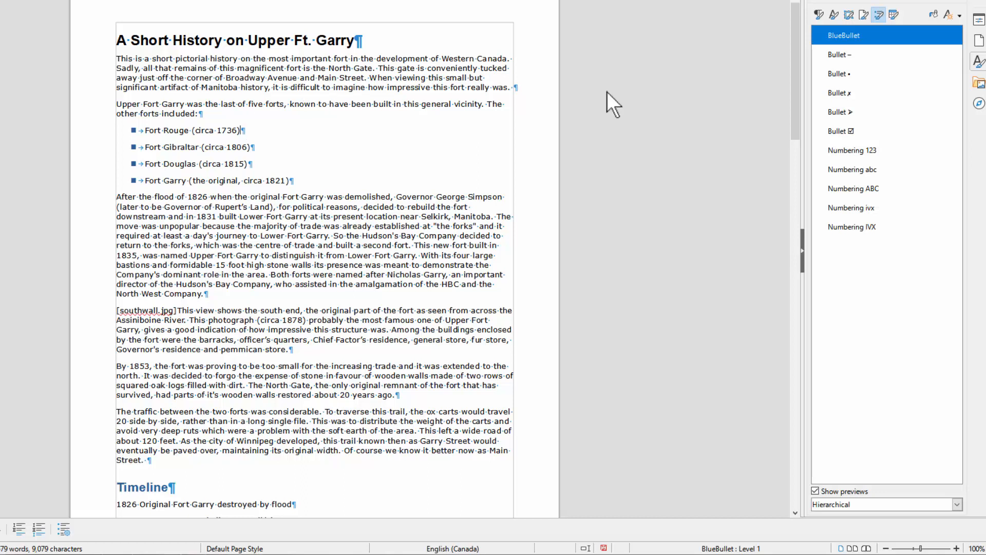
{"action": "left_click", "coordinate": [819, 15]}
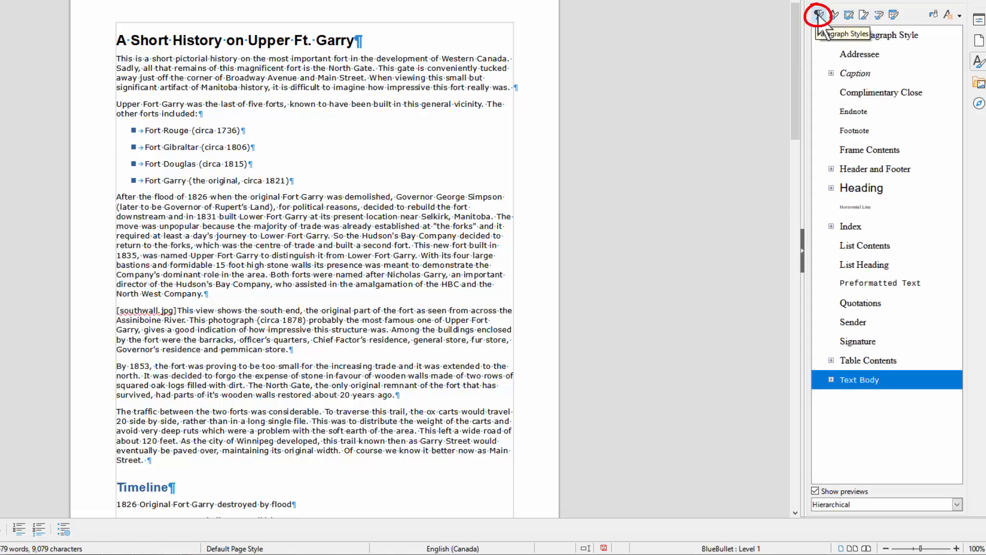
{"action": "right_click", "coordinate": [869, 382]}
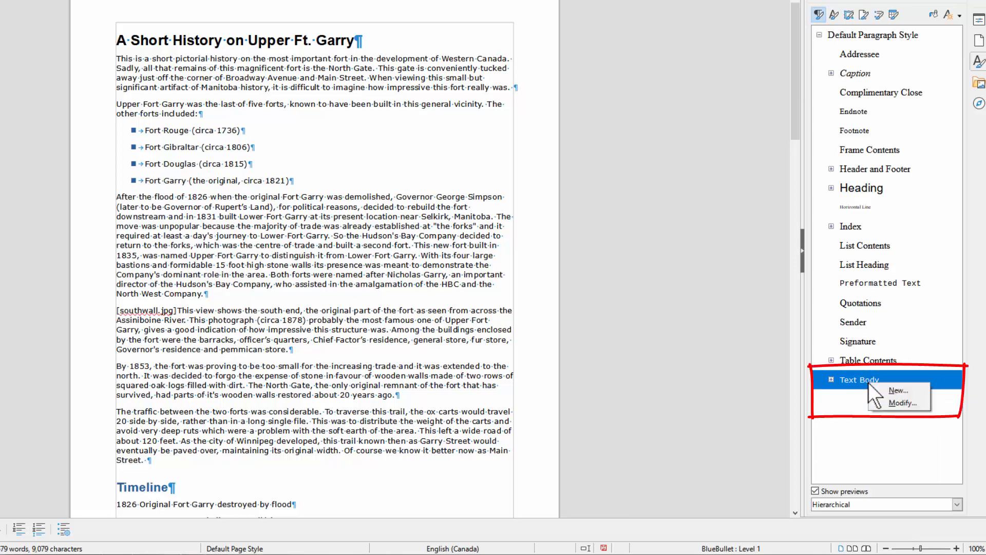
{"action": "left_click", "coordinate": [908, 392]}
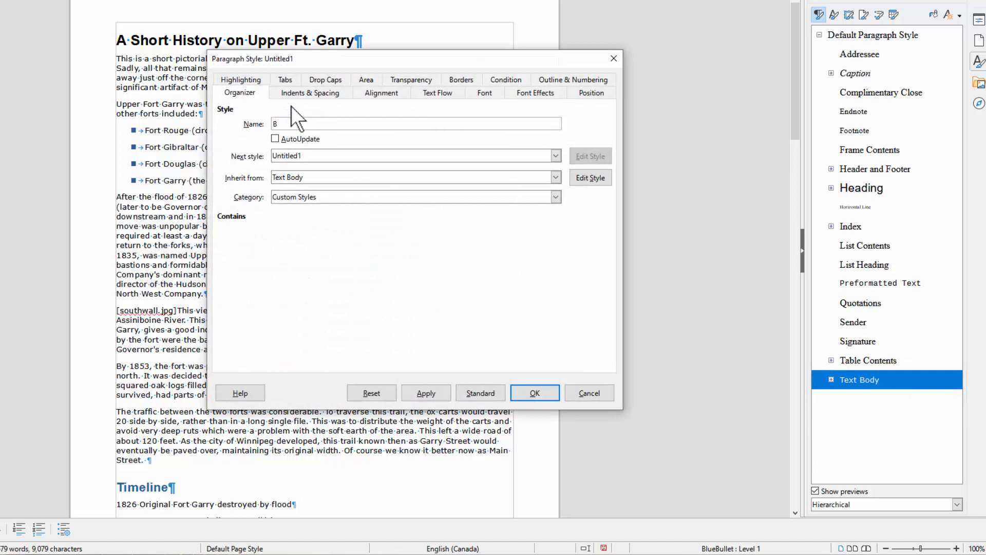
{"action": "type", "text": "BlueBullet"}
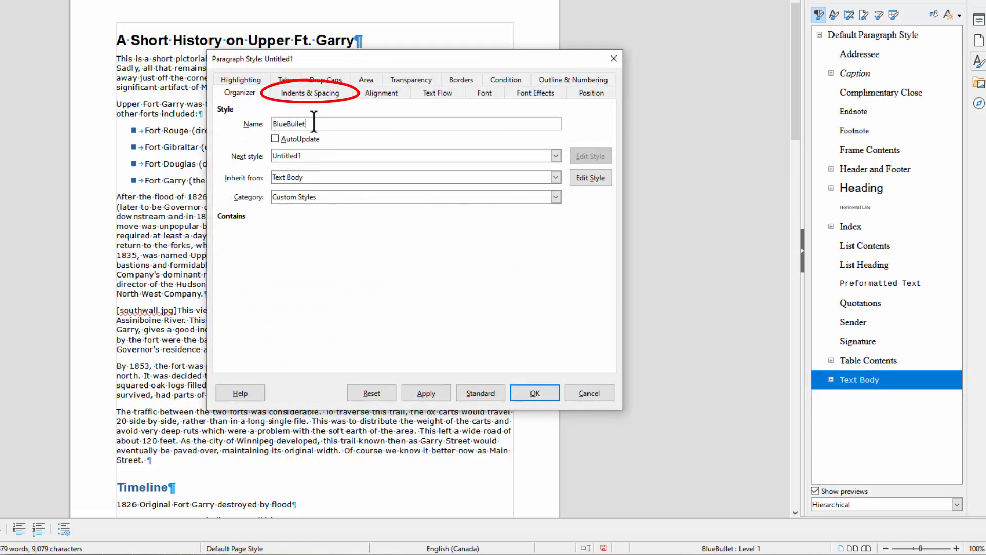
Set the spacing below paragraph to 0.06" for the new BlueBullet paragraph style.
{"action": "left_click", "coordinate": [324, 96]}
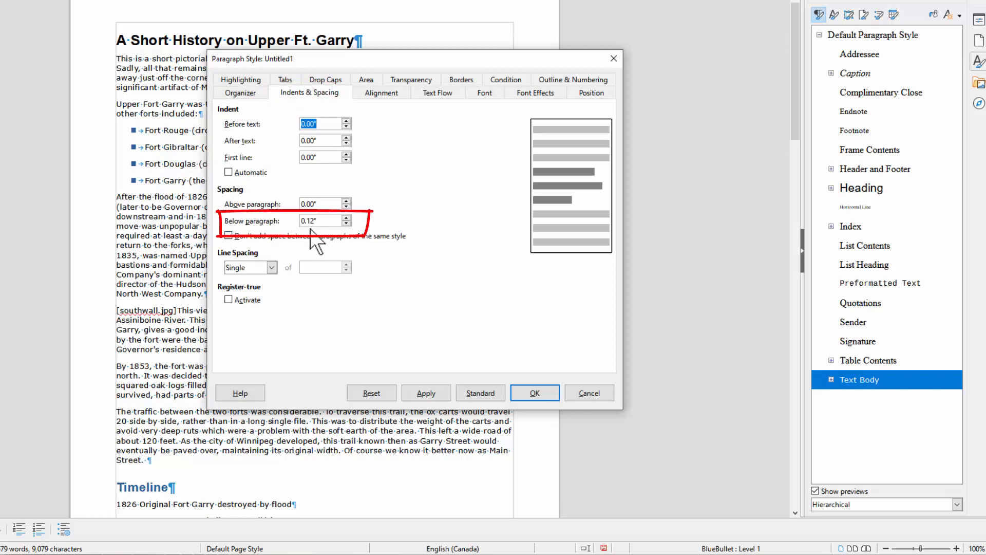
{"action": "left_click", "coordinate": [346, 223]}
{"action": "left_click", "coordinate": [346, 223]}
{"action": "left_click", "coordinate": [346, 223]}
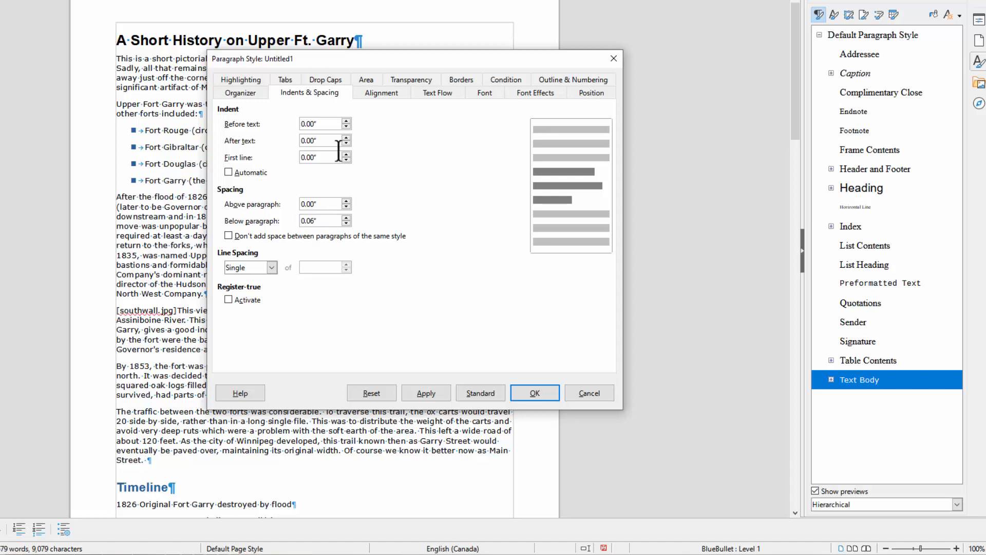
Assign the BlueBullet numbering style to the new paragraph style and save it.
{"action": "left_click", "coordinate": [563, 80]}
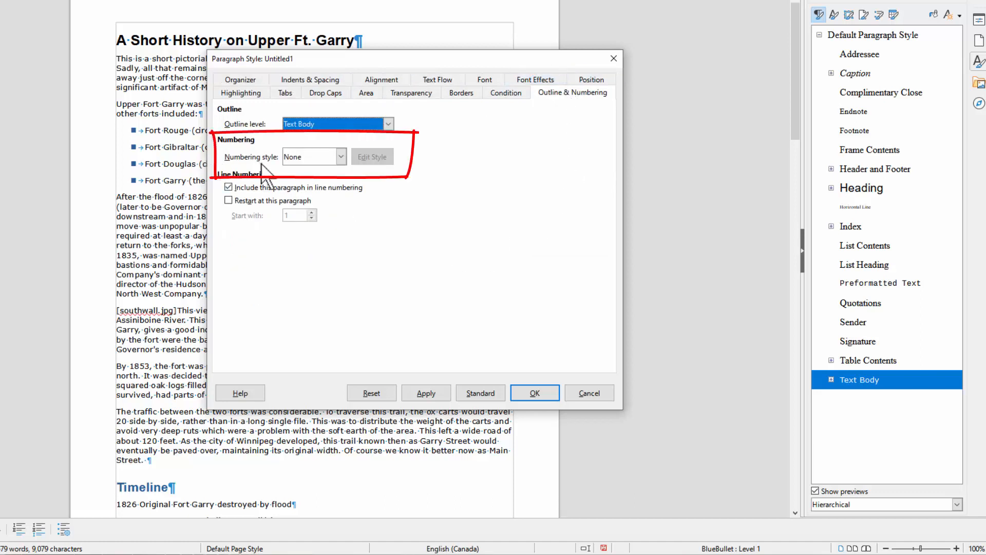
{"action": "left_click", "coordinate": [344, 154]}
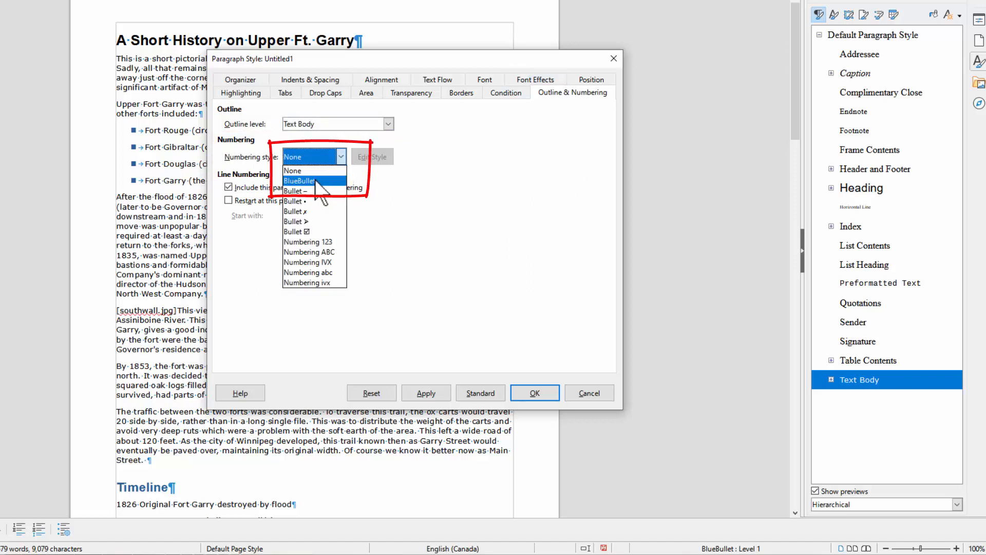
{"action": "left_click", "coordinate": [881, 18]}
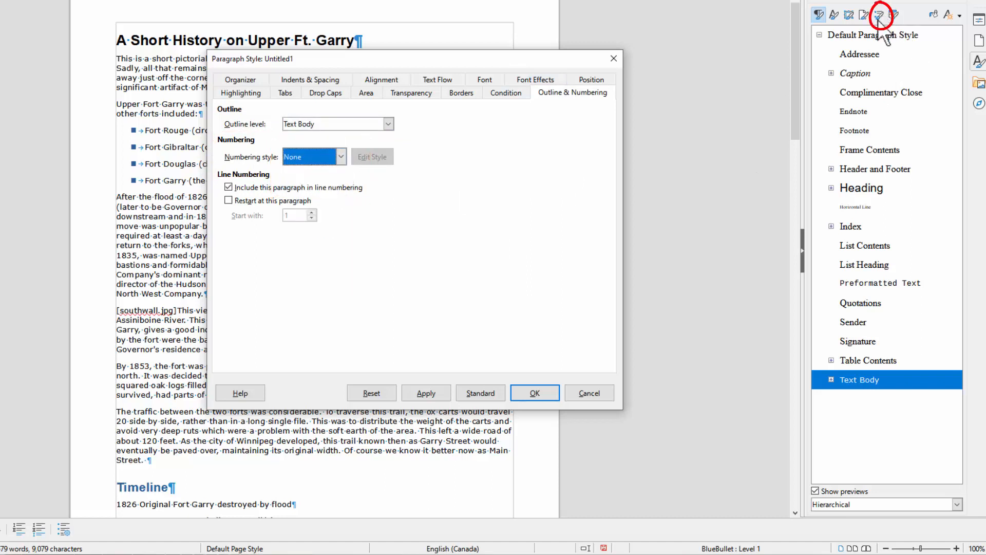
{"action": "left_click", "coordinate": [338, 155]}
{"action": "left_click", "coordinate": [311, 180]}
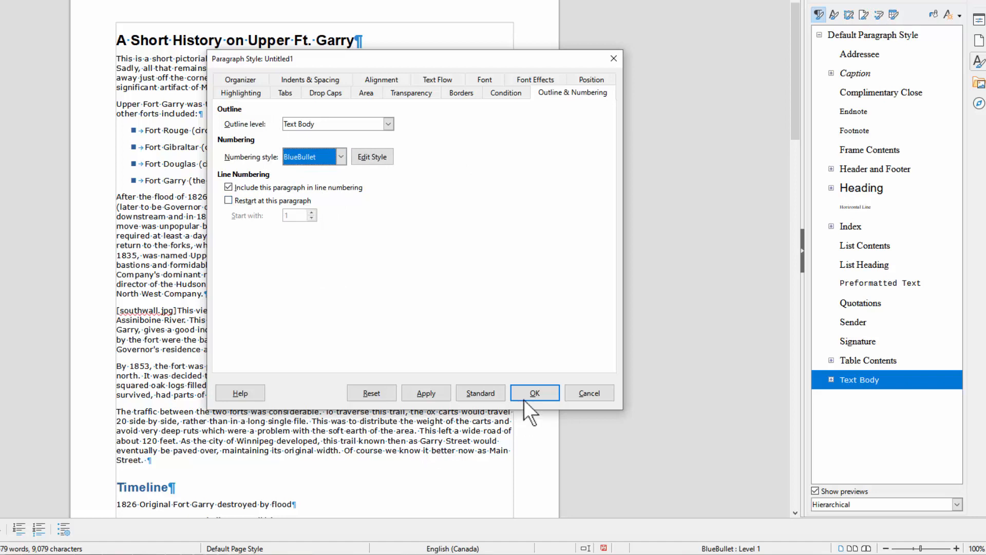
{"action": "left_click", "coordinate": [535, 393]}
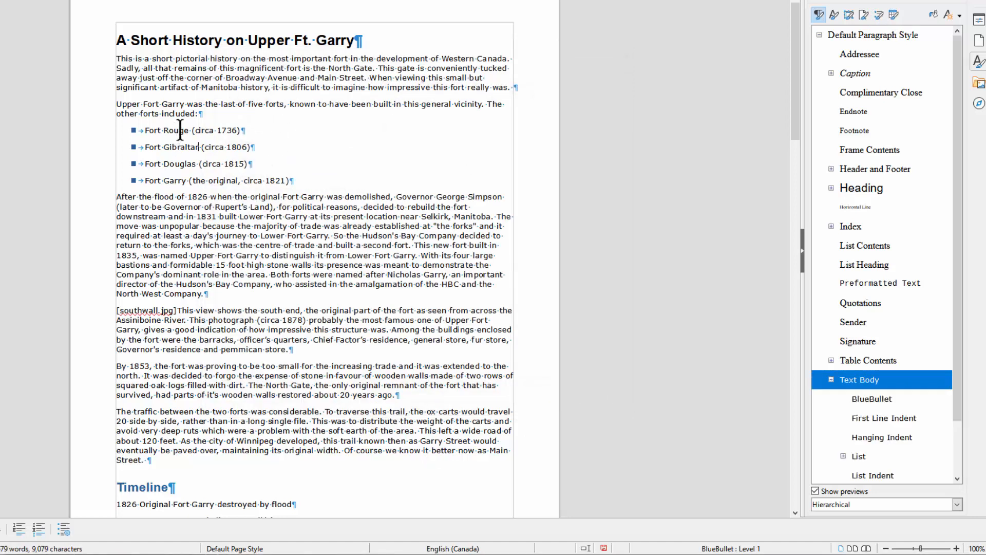
Remove the bullets from the four fort lines and apply the BlueBullet paragraph style to them instead.
{"action": "left_click_drag", "start_coordinate": [178, 130], "coordinate": [187, 181]}
{"action": "left_click", "coordinate": [418, 0]}
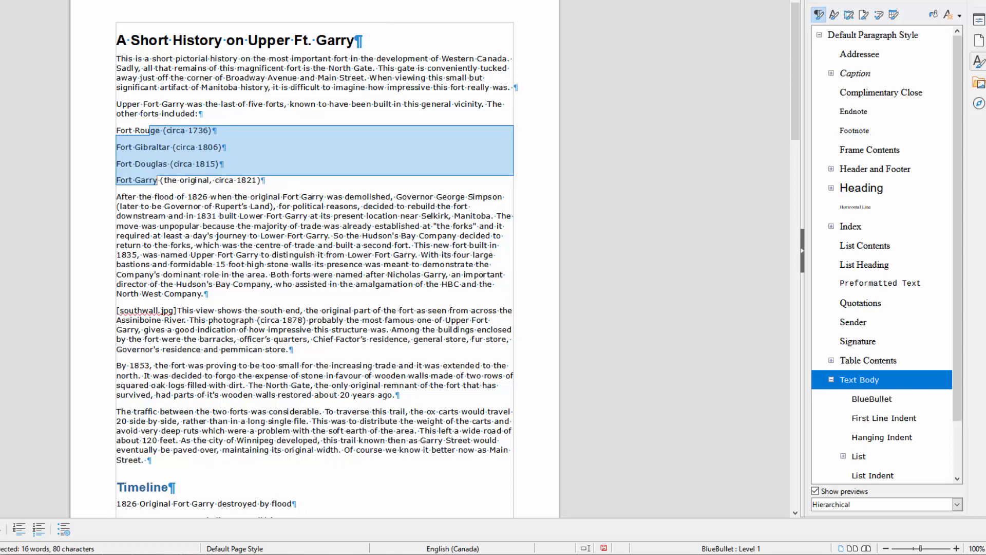
{"action": "left_click", "coordinate": [166, 131]}
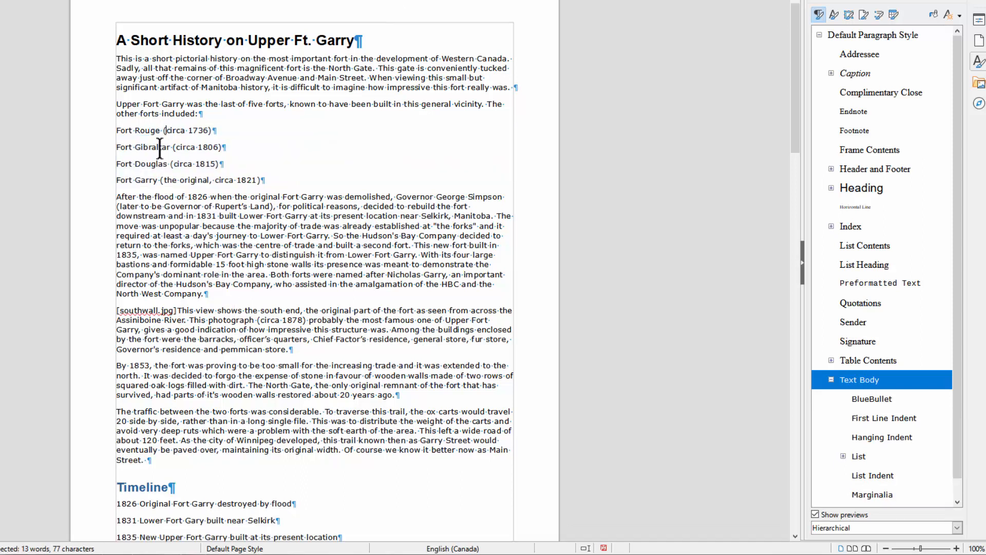
{"action": "left_click_drag", "start_coordinate": [166, 132], "coordinate": [173, 175]}
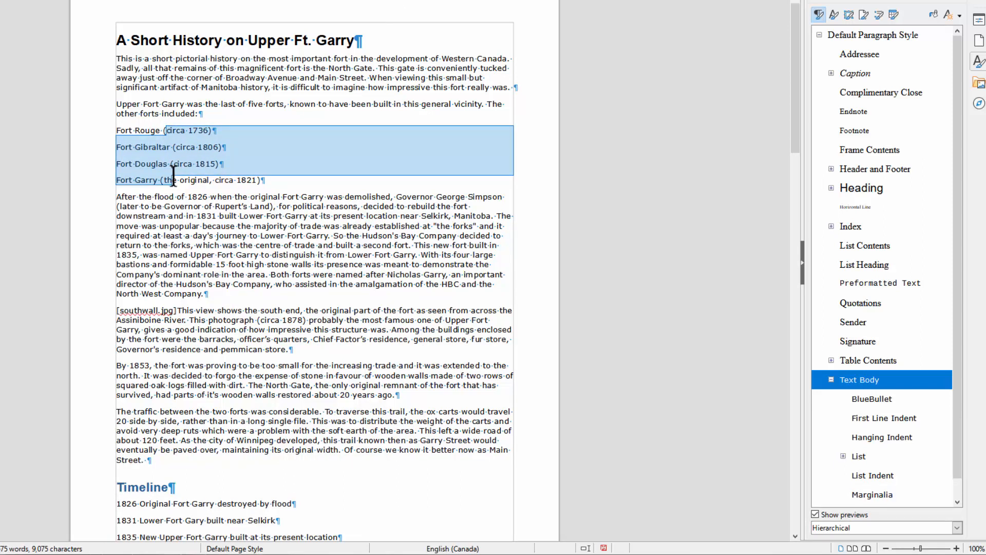
{"action": "left_click", "coordinate": [862, 399]}
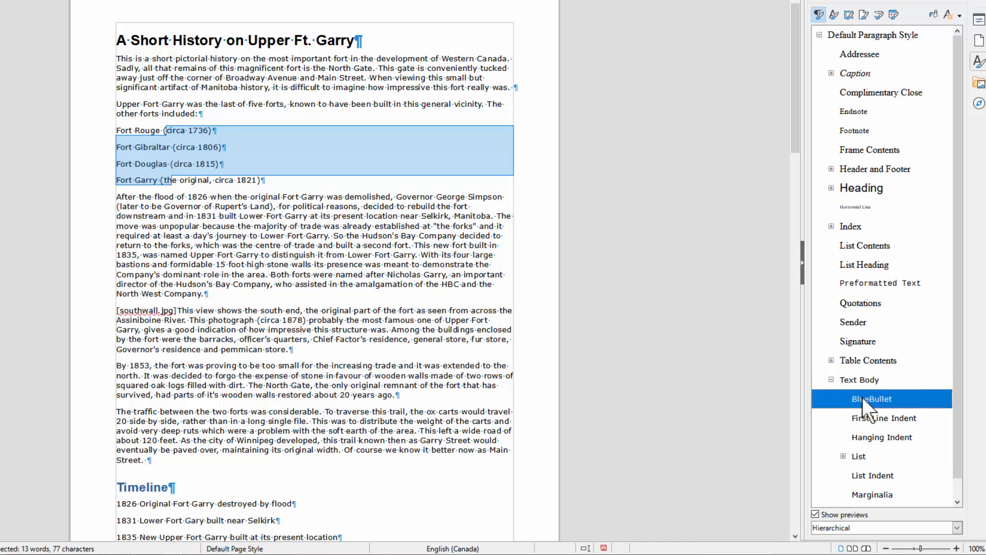
{"action": "double_click", "coordinate": [862, 399]}
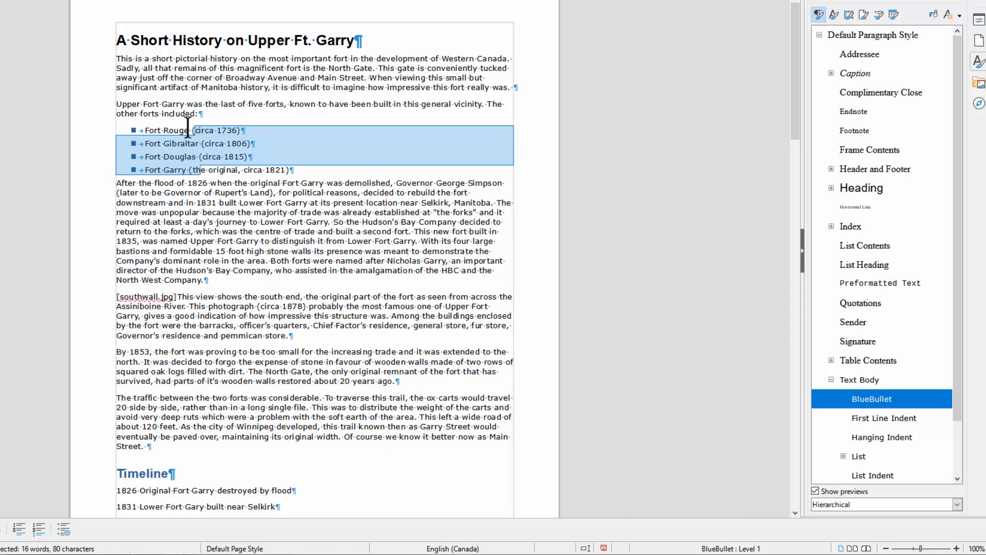
Create a new paragraph style named BlueBulletLast that inherits from BlueBullet.
{"action": "left_click", "coordinate": [208, 170]}
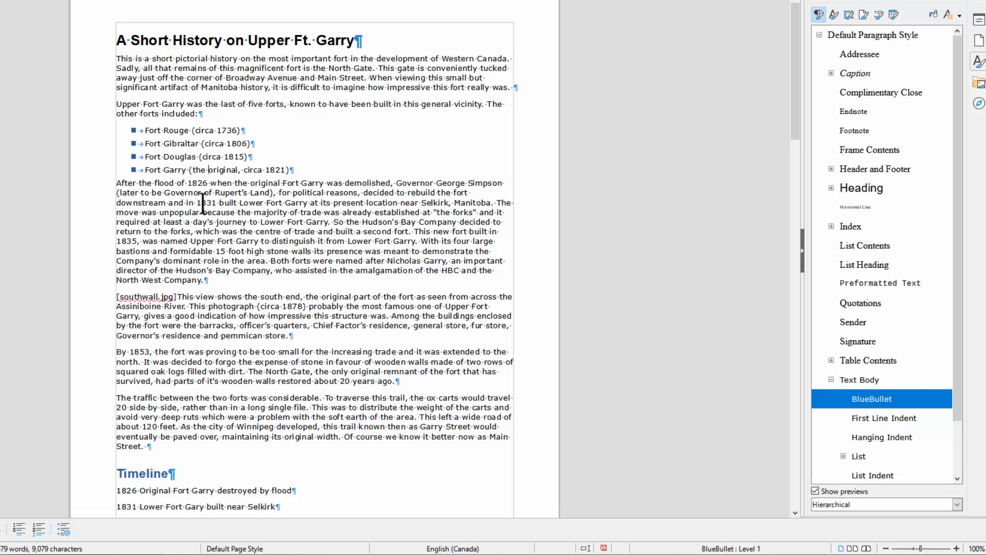
{"action": "right_click", "coordinate": [867, 397]}
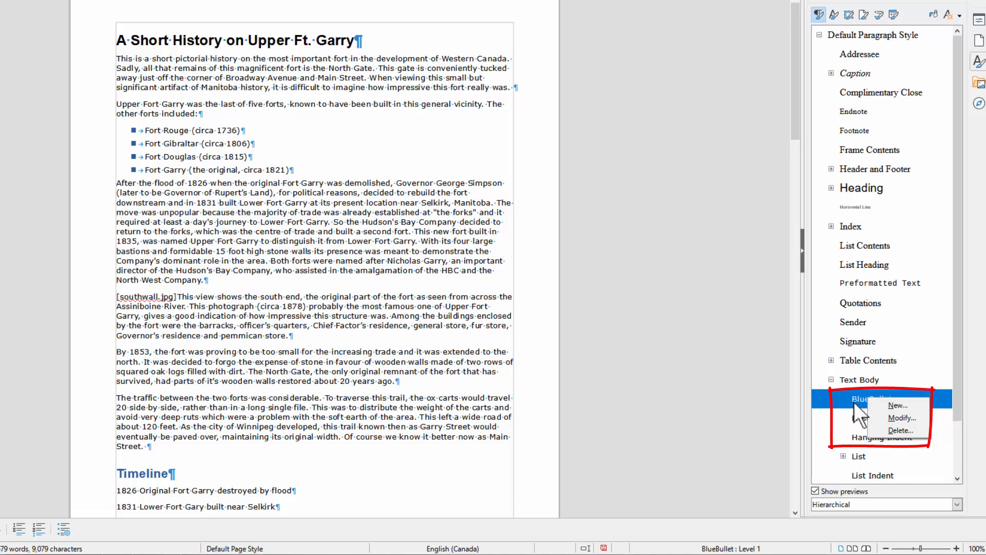
{"action": "key", "text": "Escape"}
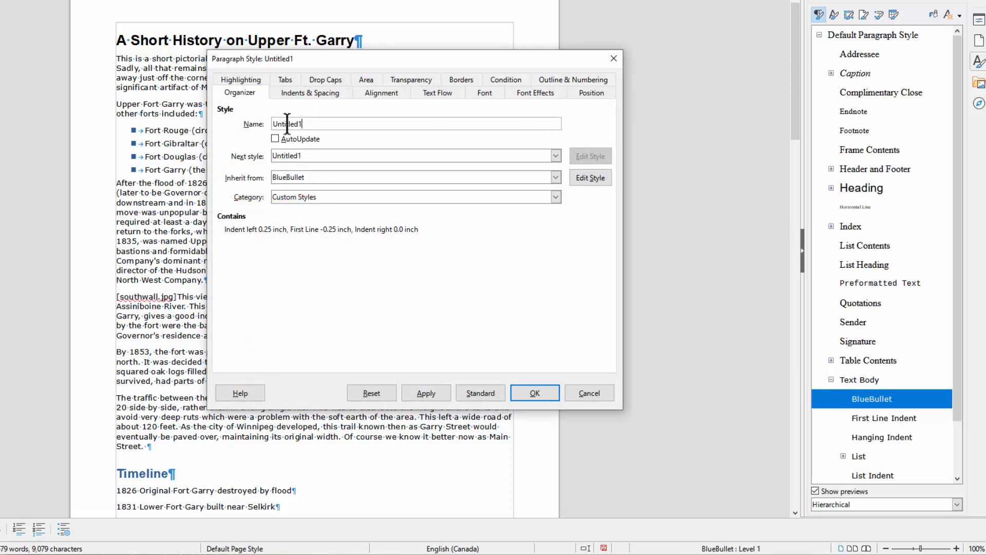
{"action": "type", "text": "BlueBulletLast"}
Set the BlueBulletLast style's spacing below paragraph to 0.12", check its numbering style and save the style.
{"action": "left_click", "coordinate": [323, 94]}
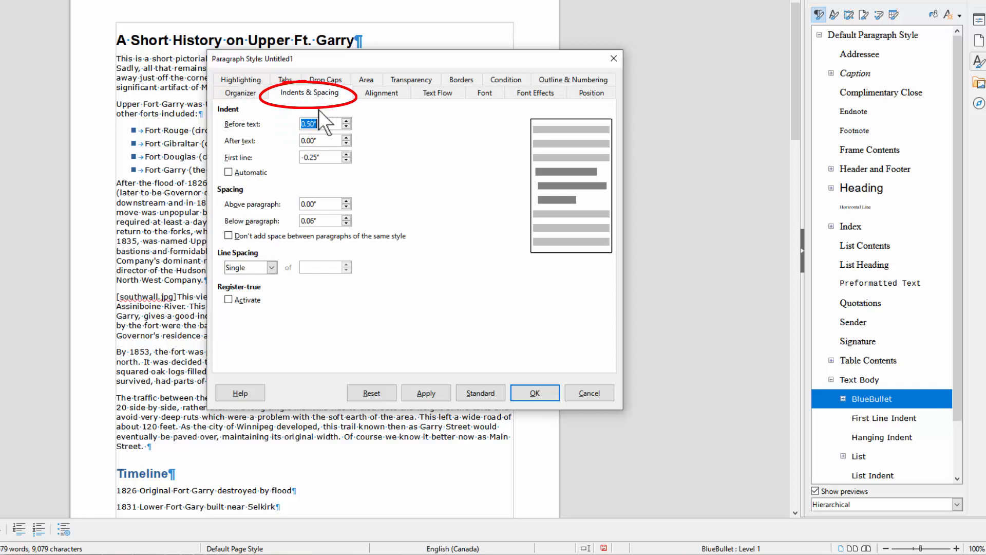
{"action": "left_click", "coordinate": [347, 218]}
{"action": "left_click", "coordinate": [347, 218]}
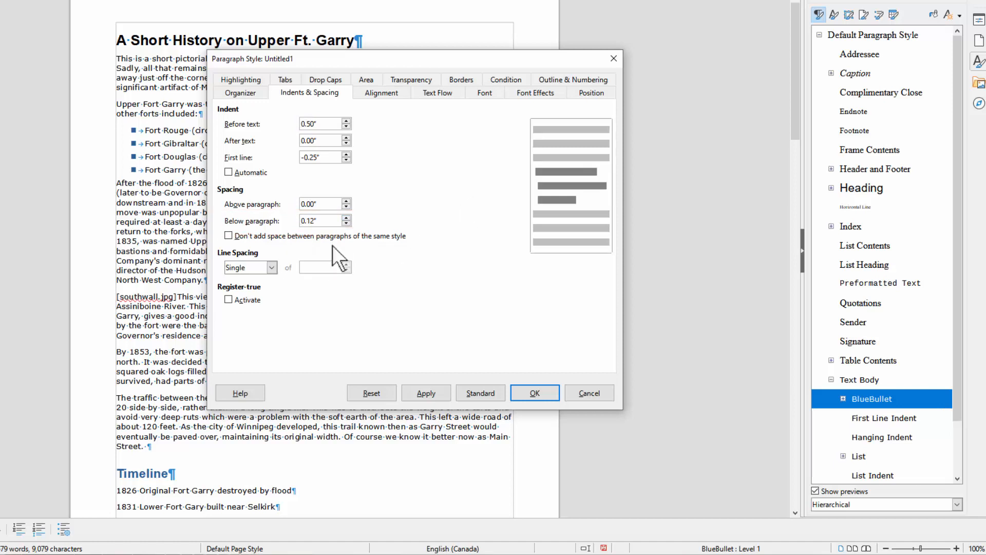
{"action": "left_click", "coordinate": [596, 83]}
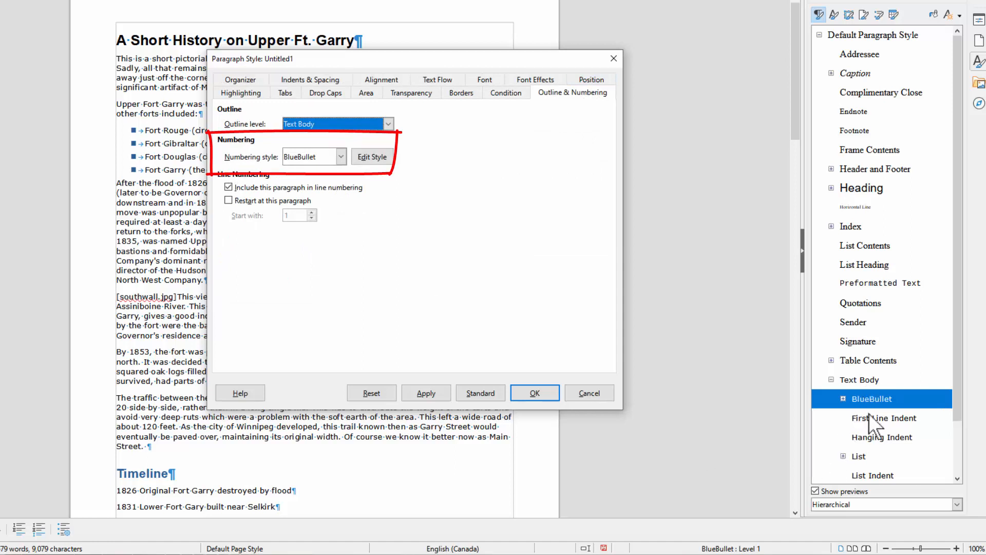
{"action": "left_click", "coordinate": [534, 393]}
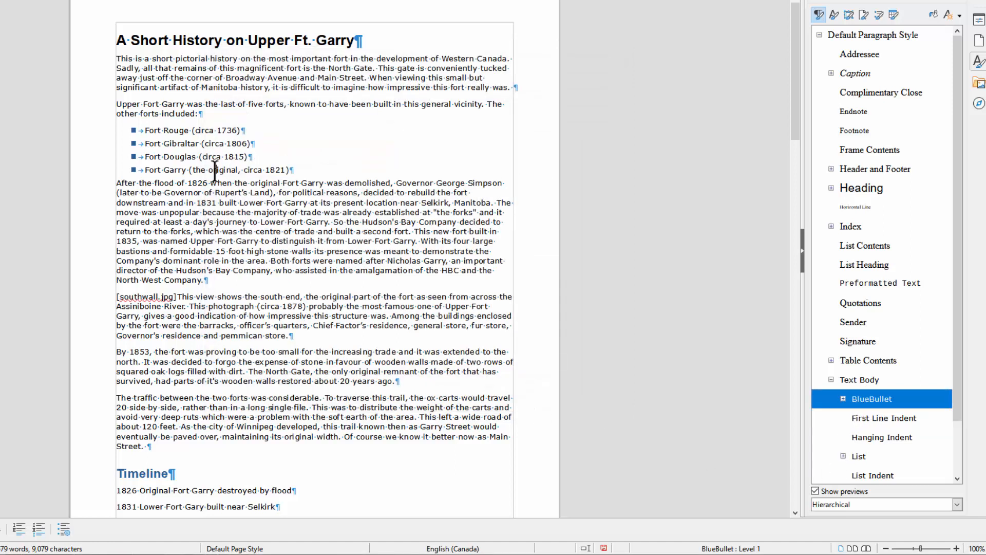
Apply the BlueBulletLast paragraph style to the Fort Garry line and expand the List style group to view its variants.
{"action": "left_click", "coordinate": [843, 399]}
{"action": "double_click", "coordinate": [880, 419]}
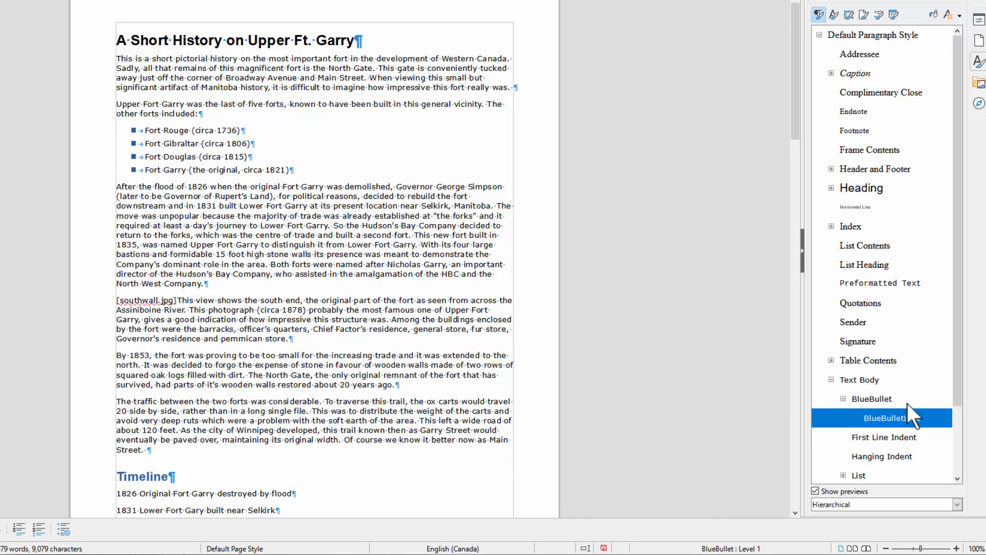
{"action": "left_click_drag", "start_coordinate": [960, 352], "coordinate": [957, 415]}
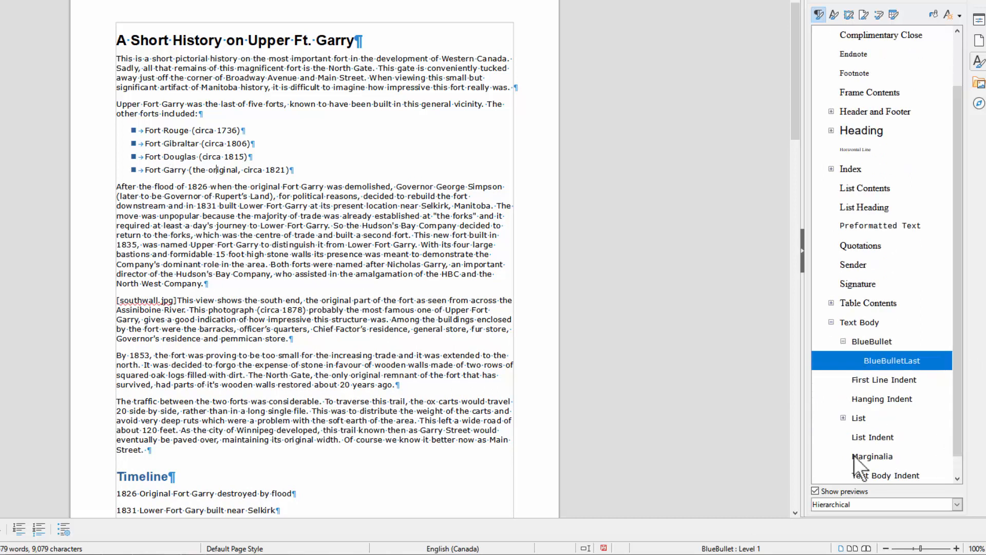
{"action": "left_click", "coordinate": [843, 418]}
{"action": "scroll", "coordinate": [846, 452], "scroll_direction": "down", "scroll_amount": 2}
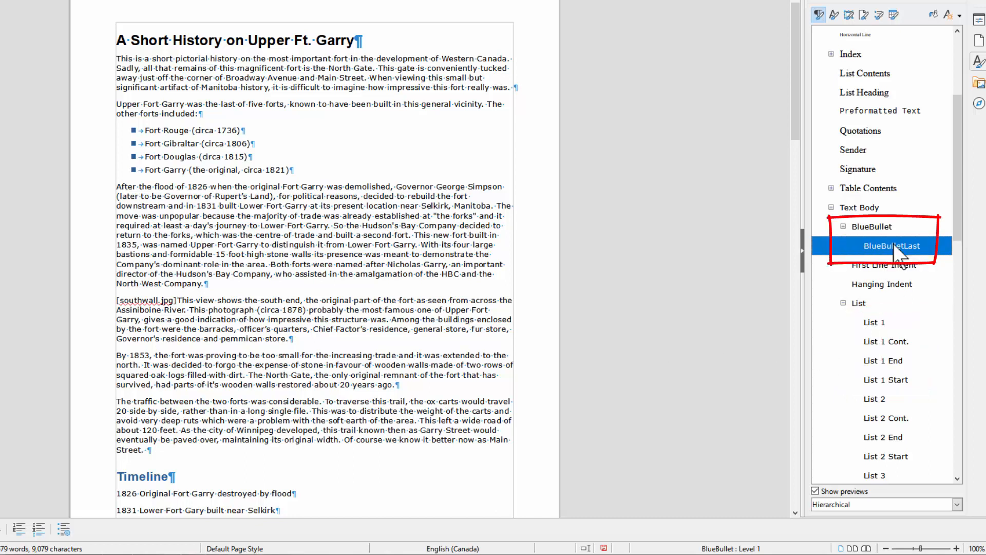
Apply the BlueBullet paragraph style to the five Timeline entries from 1826 to 1883.
{"action": "scroll", "coordinate": [265, 286], "scroll_direction": "down", "scroll_amount": 10}
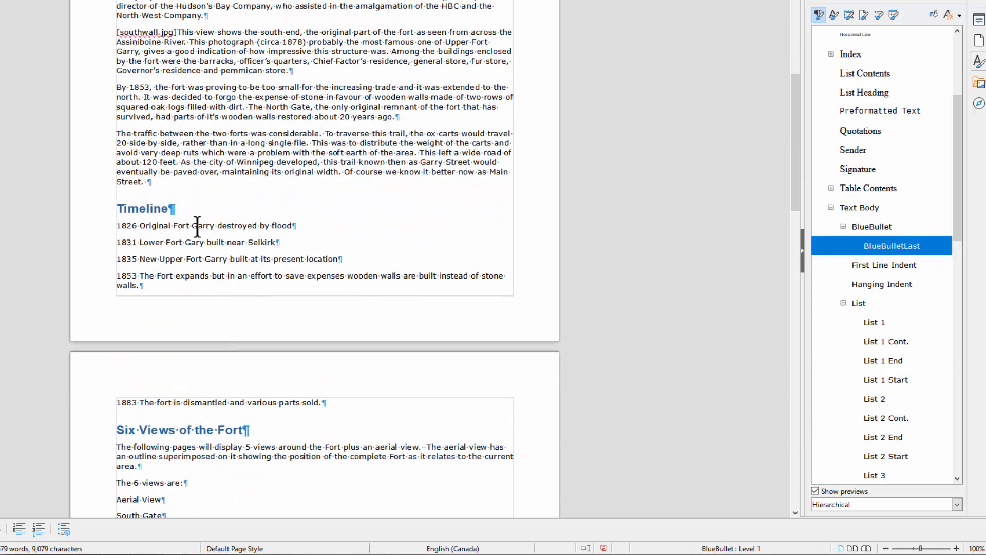
{"action": "left_click", "coordinate": [196, 226]}
{"action": "left_click", "coordinate": [181, 402], "text": "shift"}
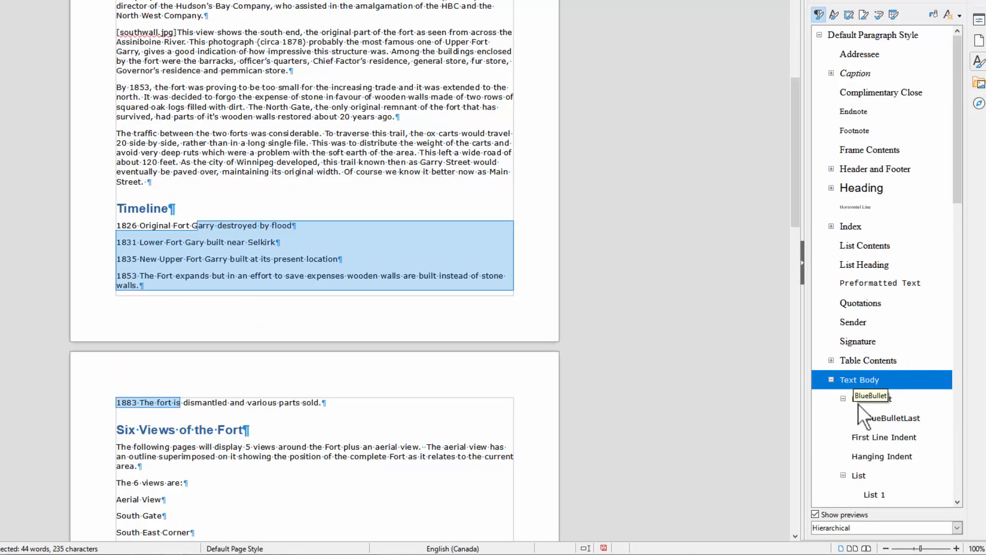
{"action": "double_click", "coordinate": [865, 402]}
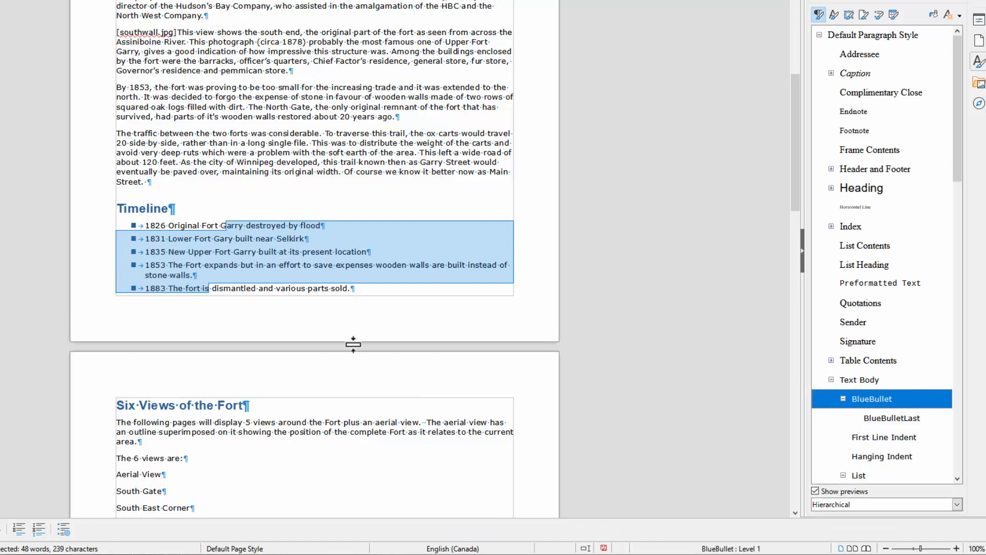
Apply the BlueBulletLast paragraph style to the 1883 item that ends the Timeline list.
{"action": "key", "text": "End"}
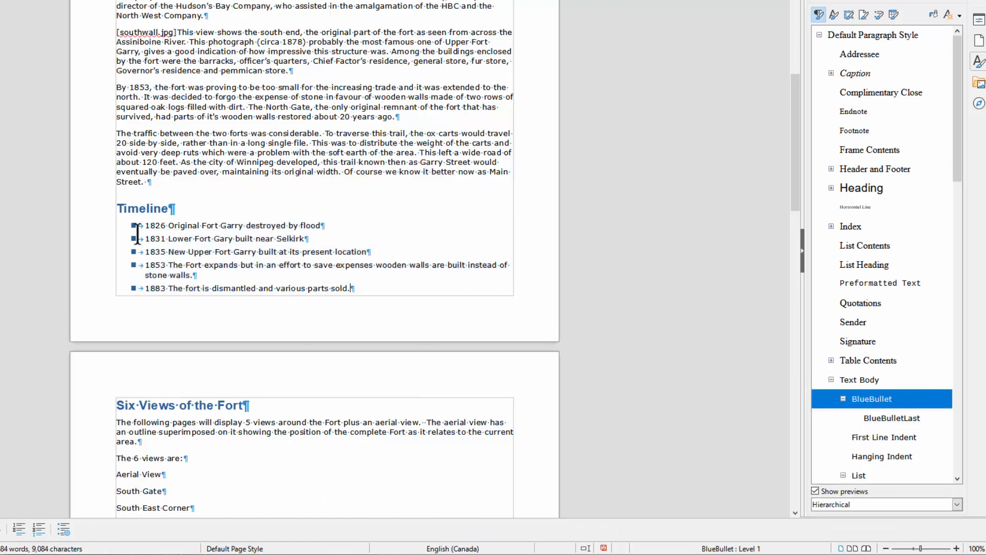
{"action": "left_click", "coordinate": [240, 288]}
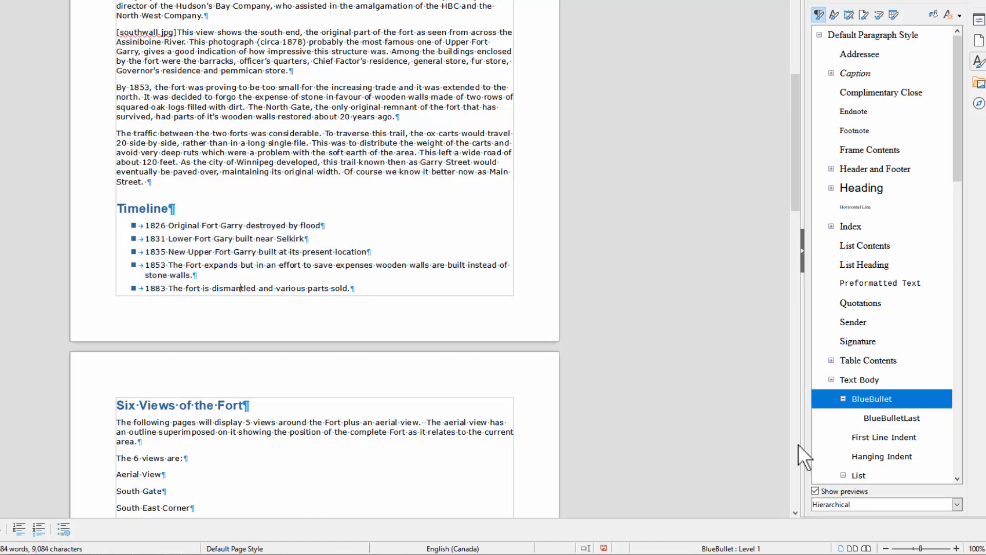
{"action": "left_click", "coordinate": [888, 418]}
Apply the BlueBullet style to the six view names from Aerial View to The North Gate, with BlueBulletLast on The North Gate.
{"action": "scroll", "coordinate": [354, 475], "scroll_direction": "down", "scroll_amount": 5}
{"action": "left_click", "coordinate": [177, 392]}
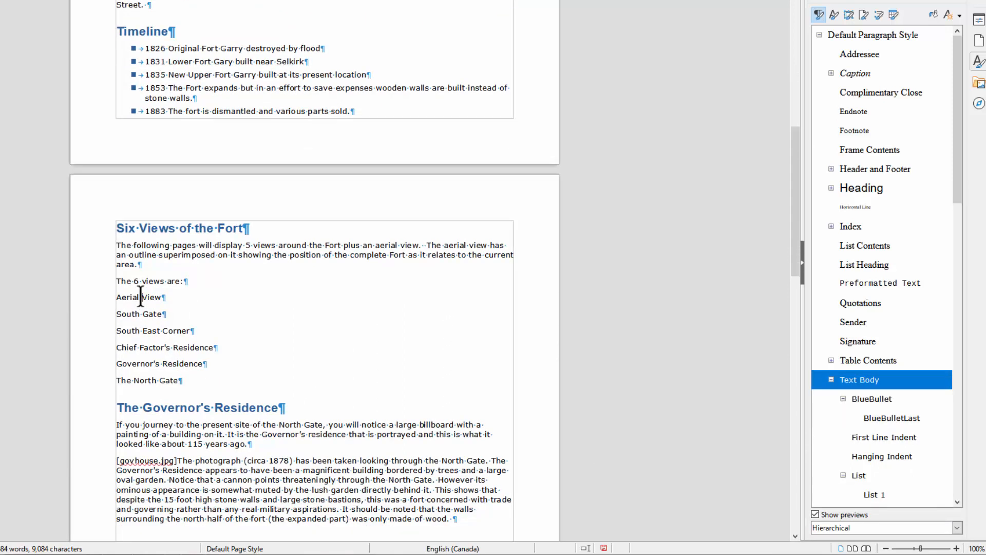
{"action": "left_click", "coordinate": [141, 297]}
{"action": "left_click", "coordinate": [151, 380], "text": "shift"}
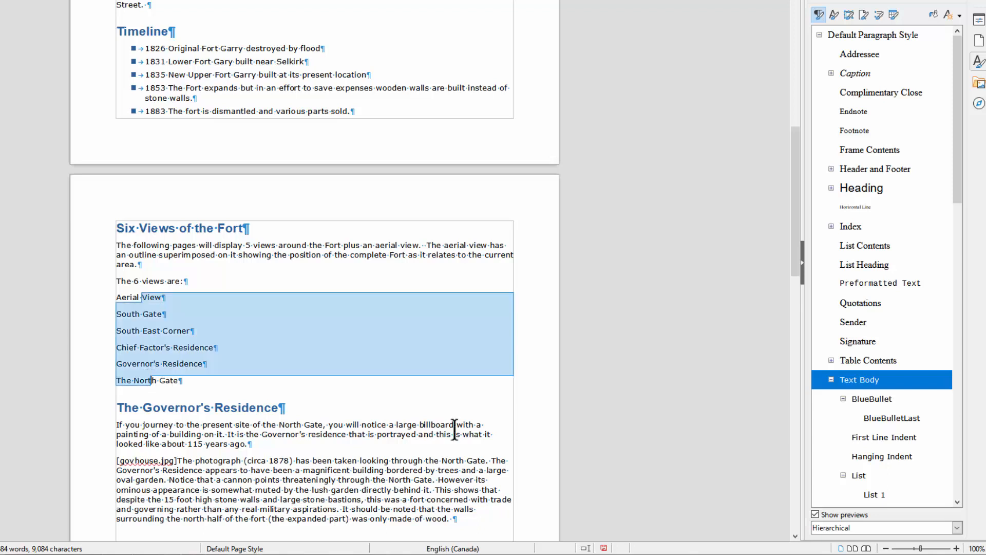
{"action": "double_click", "coordinate": [864, 399]}
{"action": "left_click", "coordinate": [195, 364]}
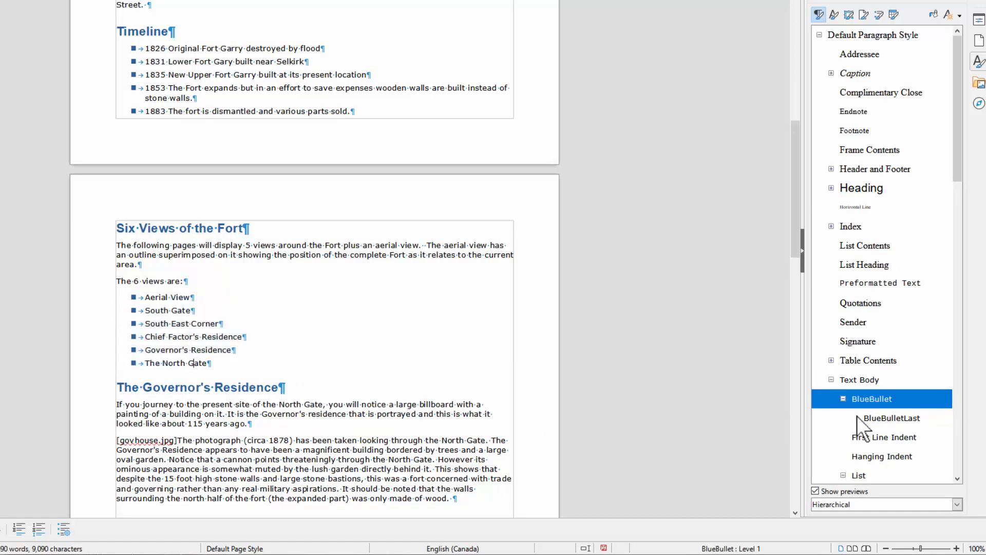
{"action": "double_click", "coordinate": [879, 418]}
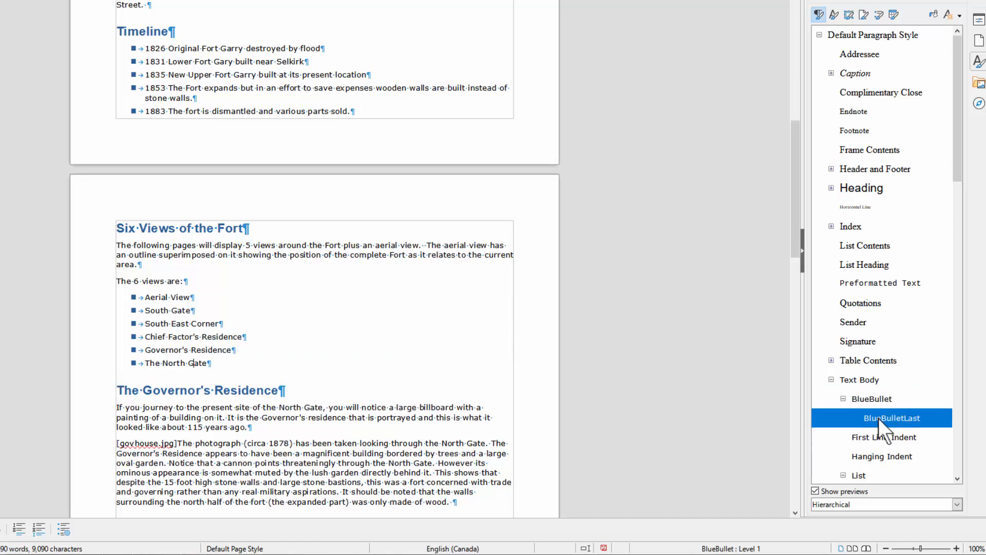
Review the bulleted lists throughout the document and hide the formatting marks.
{"action": "scroll", "coordinate": [282, 406], "scroll_direction": "up", "scroll_amount": 3}
{"action": "scroll", "coordinate": [282, 406], "scroll_direction": "up", "scroll_amount": 12}
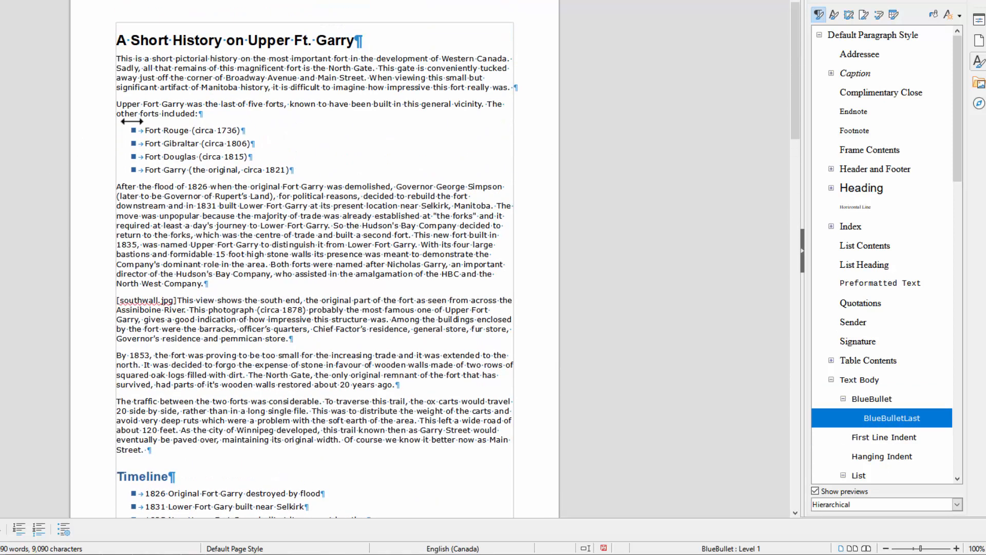
{"action": "scroll", "coordinate": [232, 344], "scroll_direction": "down", "scroll_amount": 7}
{"action": "scroll", "coordinate": [232, 343], "scroll_direction": "down", "scroll_amount": 2}
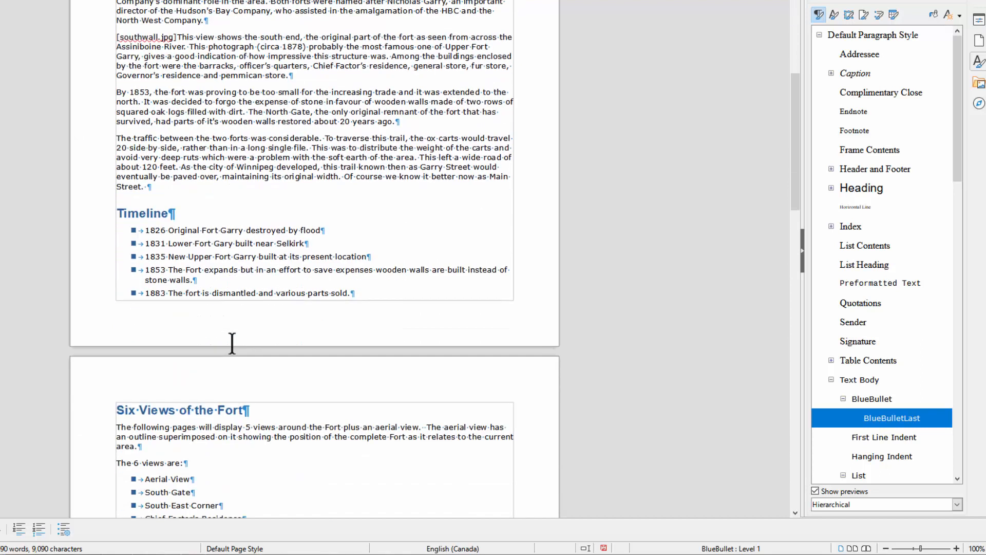
{"action": "scroll", "coordinate": [232, 343], "scroll_direction": "up", "scroll_amount": 7}
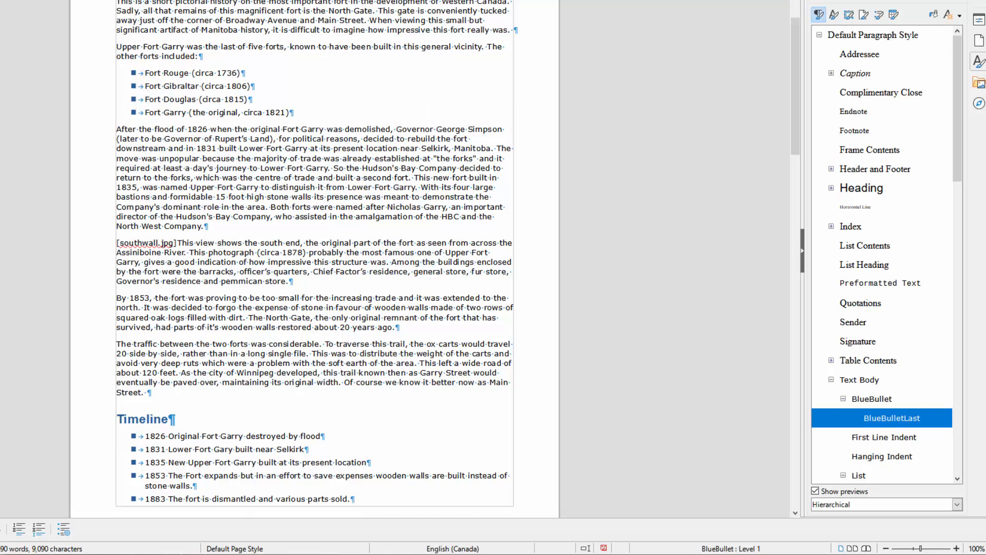
{"action": "key", "text": "ctrl+F10"}
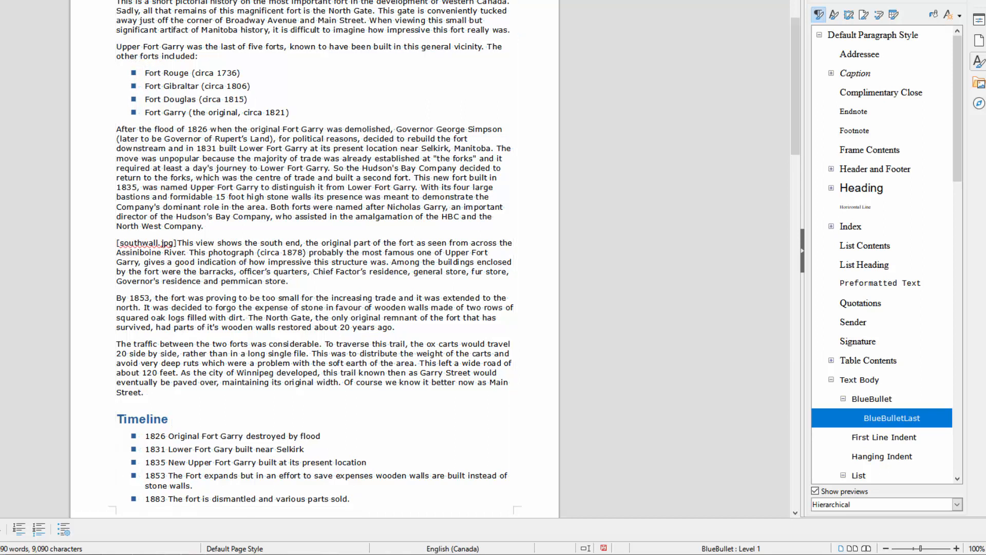
Modify the BlueBullet list style so level 1 has its tab stop and indent at 0.45", and apply the change.
{"action": "left_click", "coordinate": [132, 72]}
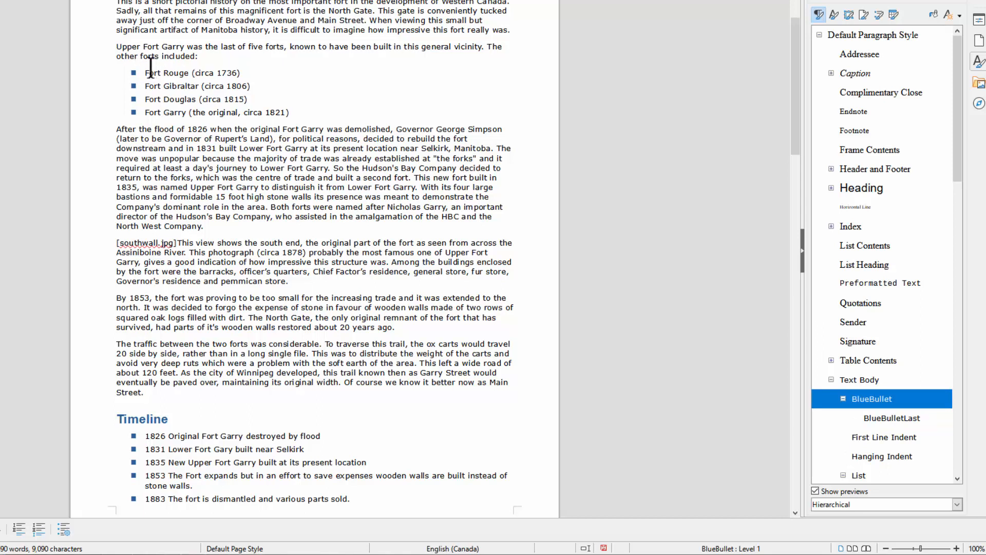
{"action": "left_click", "coordinate": [880, 17]}
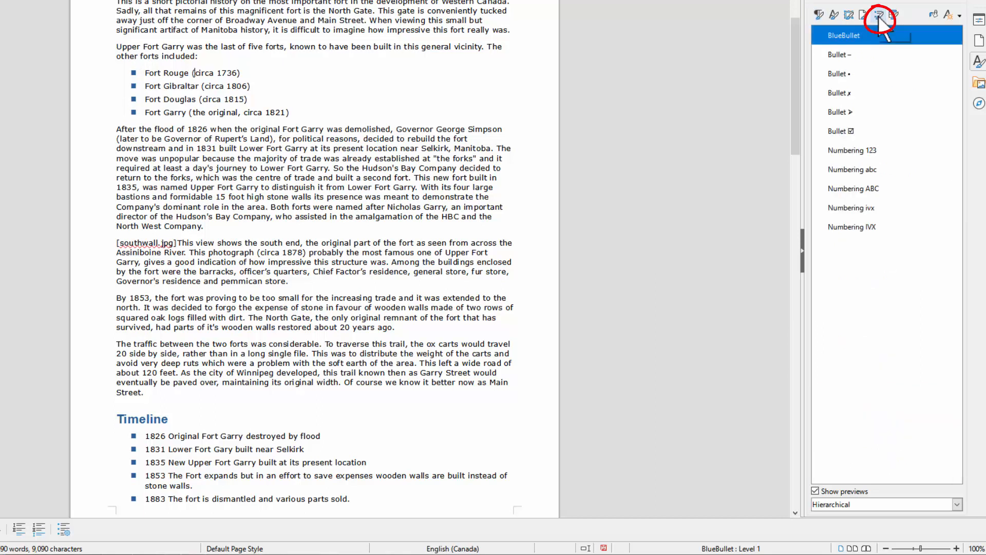
{"action": "right_click", "coordinate": [845, 34]}
{"action": "left_click", "coordinate": [871, 57]}
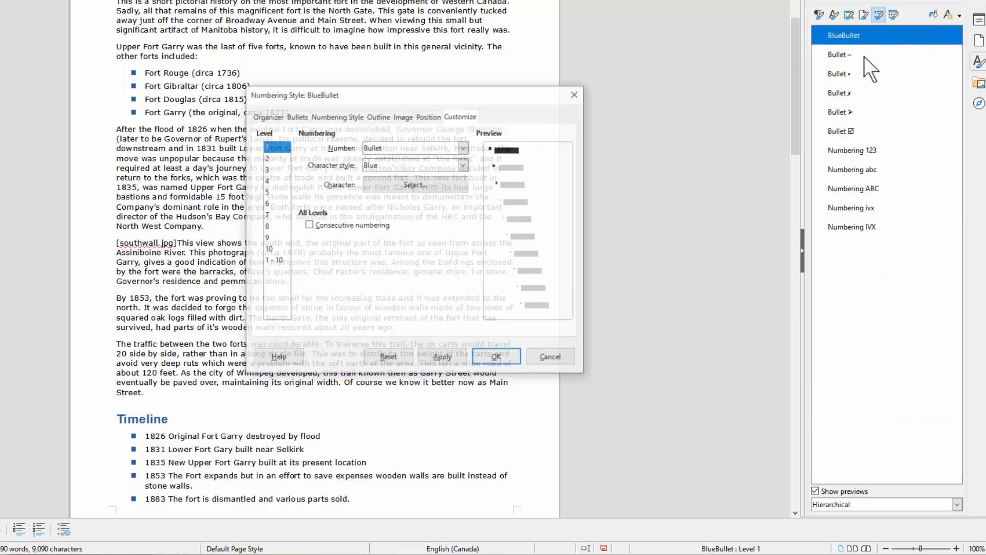
{"action": "left_click", "coordinate": [433, 119]}
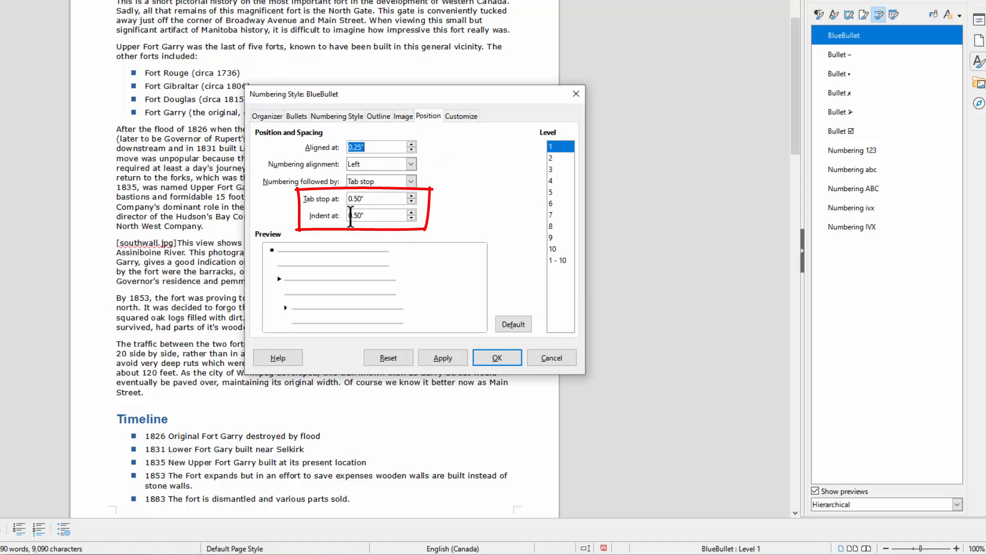
{"action": "left_click", "coordinate": [411, 202]}
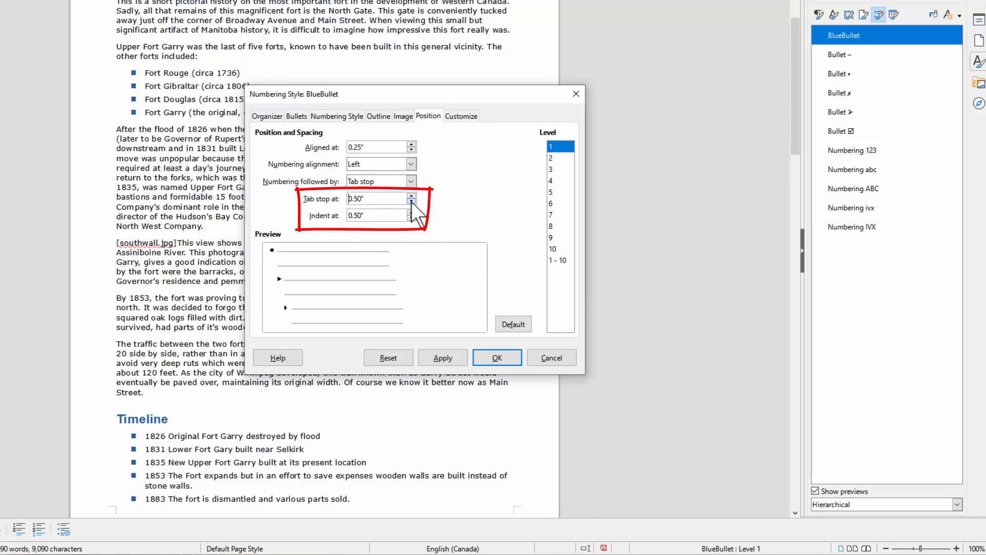
{"action": "left_click", "coordinate": [411, 201]}
{"action": "left_click", "coordinate": [412, 218]}
{"action": "left_click", "coordinate": [411, 218]}
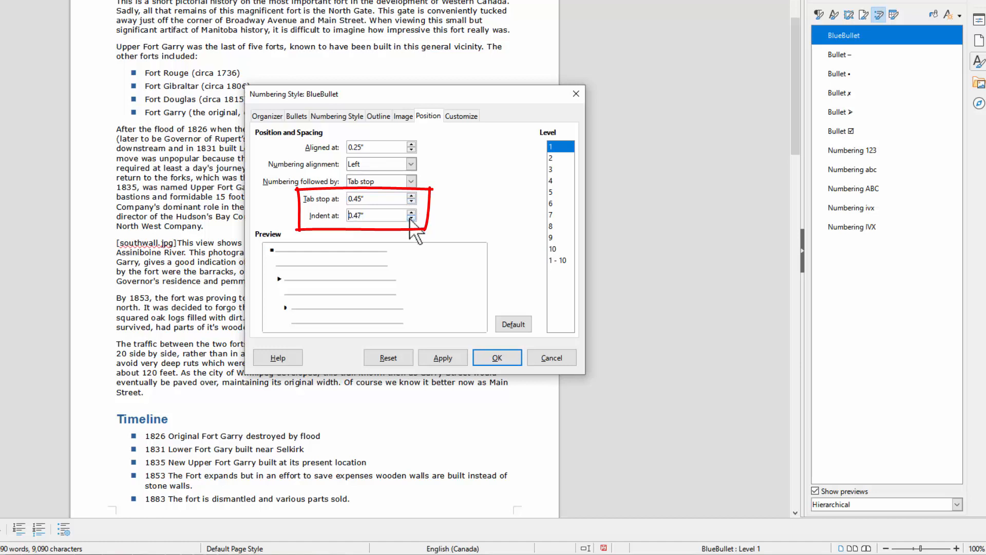
{"action": "left_click", "coordinate": [412, 217]}
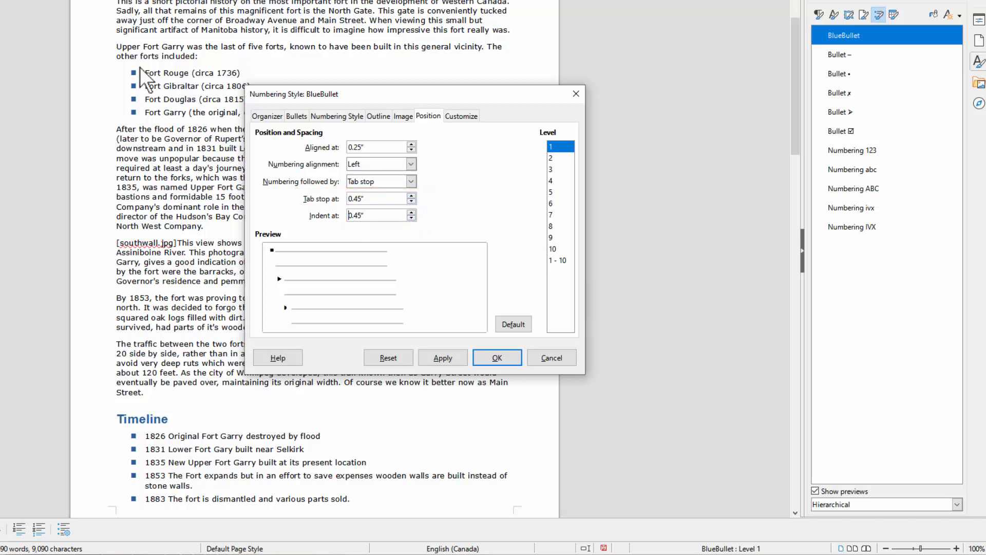
{"action": "left_click", "coordinate": [454, 358]}
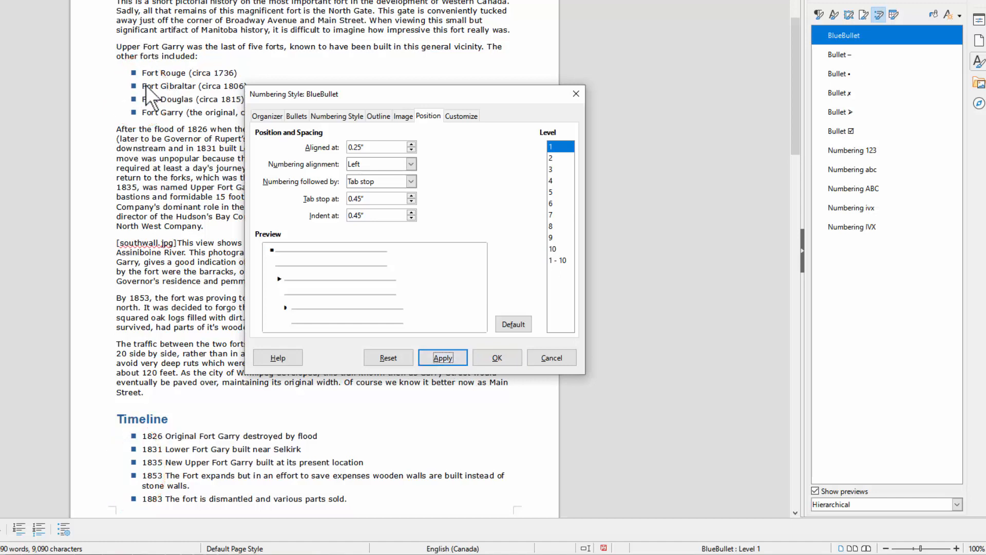
Set the level 2 tab stop and indent of the BlueBullet list style to 0.70".
{"action": "left_click", "coordinate": [554, 158]}
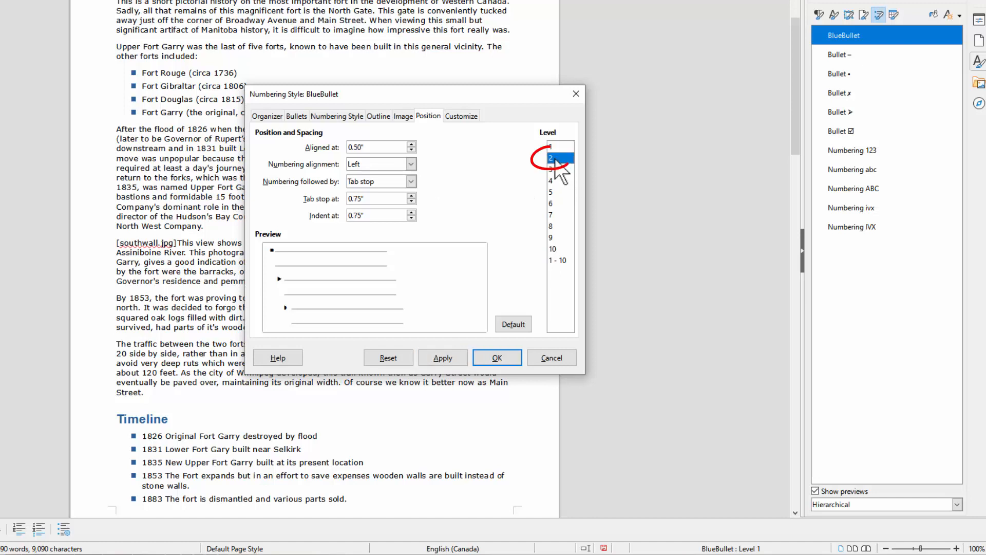
{"action": "left_click", "coordinate": [411, 200]}
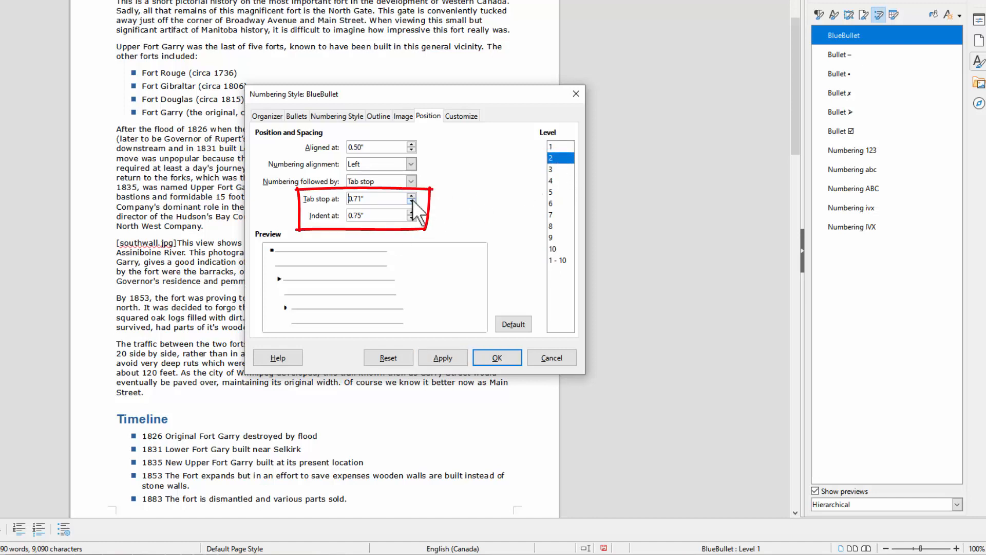
{"action": "left_click", "coordinate": [411, 201]}
{"action": "left_click", "coordinate": [412, 218]}
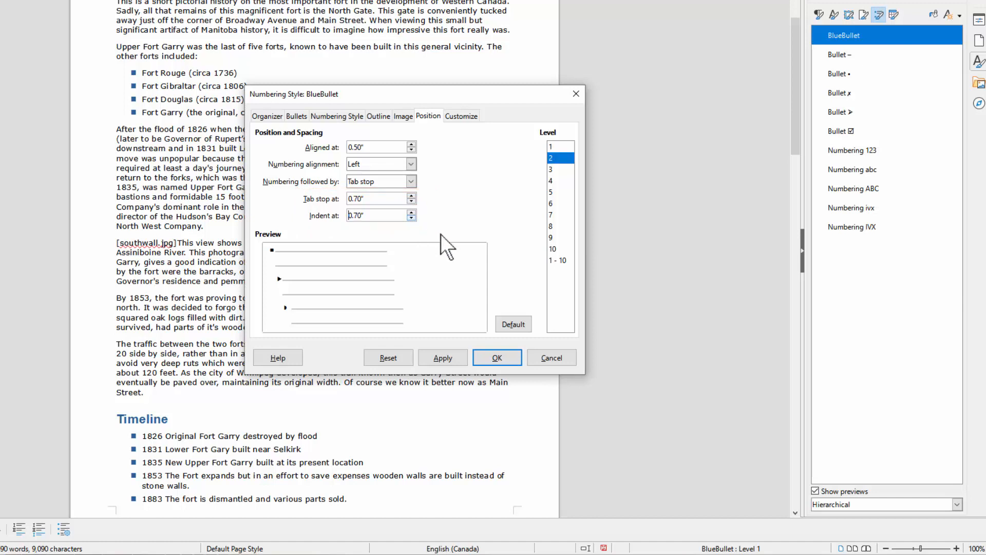
Set BlueBullet's level 3 tab stop to 0.95" with its indent reduced to match, and show the document's formatting marks.
{"action": "left_click", "coordinate": [555, 169]}
{"action": "left_click", "coordinate": [412, 201]}
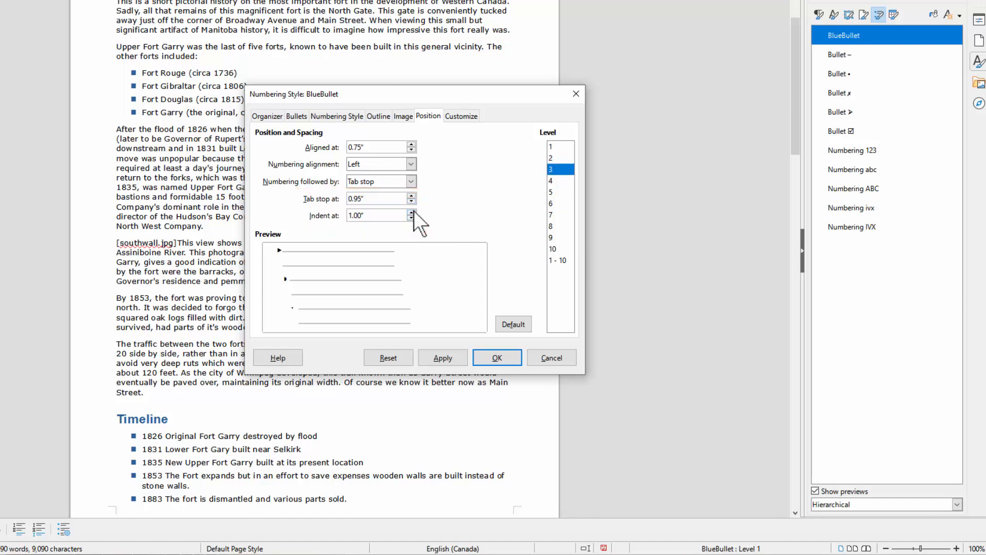
{"action": "left_click", "coordinate": [412, 218]}
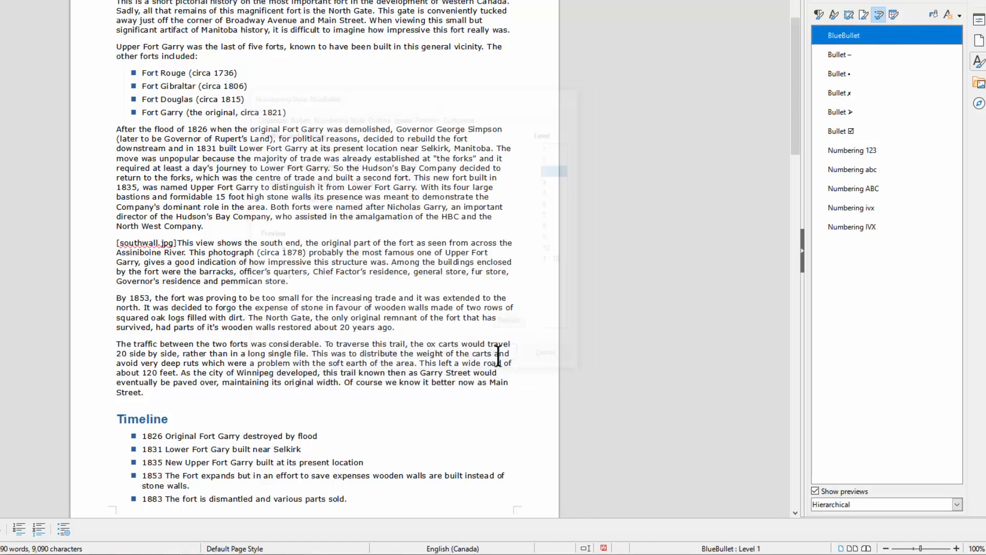
{"action": "left_click", "coordinate": [497, 357]}
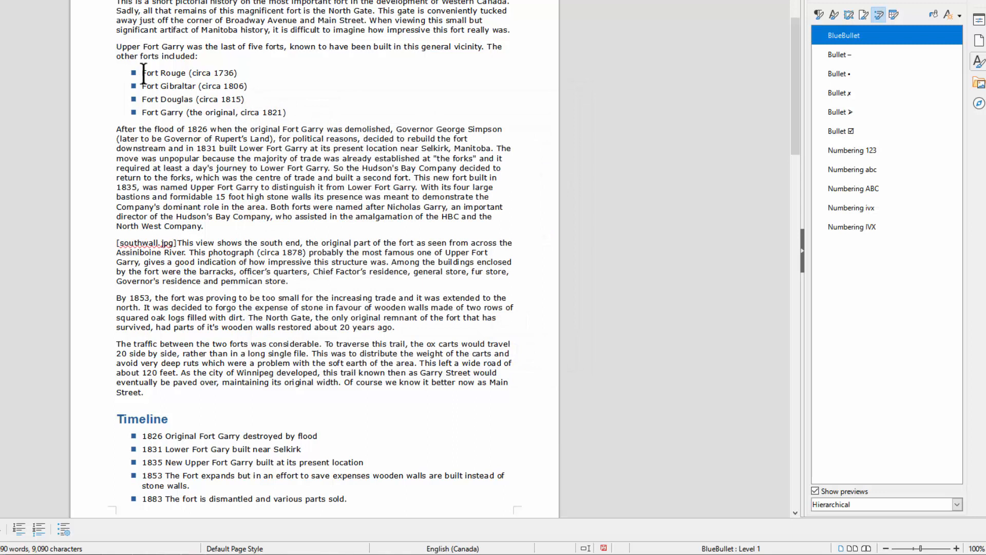
{"action": "key", "text": "ctrl+F10"}
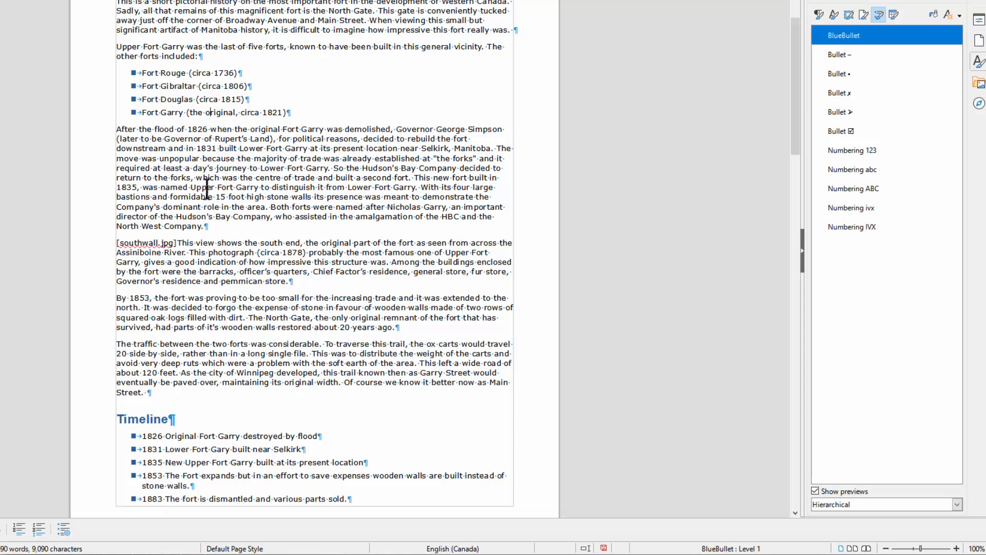
Change the font color of the Blue character style under Bullets to Green and apply it.
{"action": "left_click", "coordinate": [834, 15]}
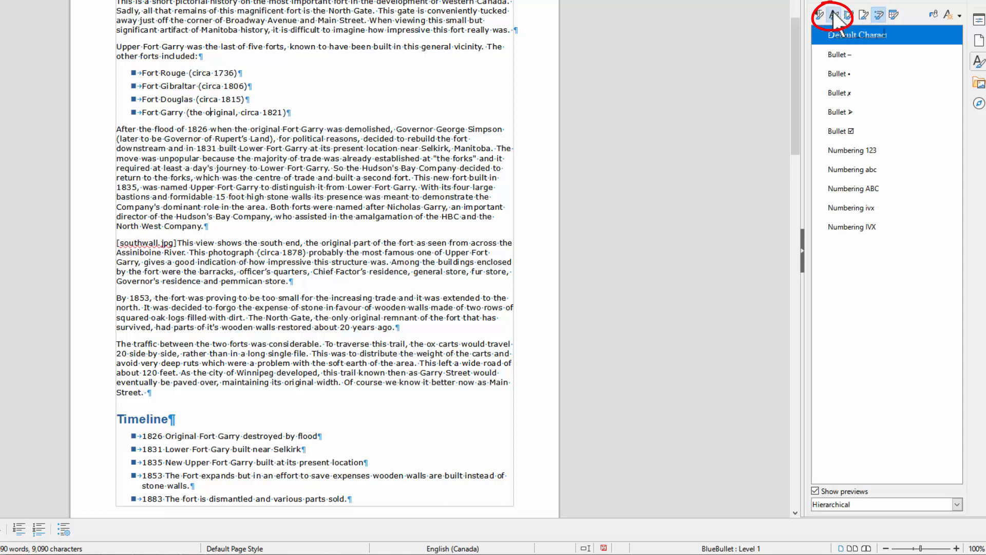
{"action": "left_click", "coordinate": [828, 54]}
{"action": "left_click", "coordinate": [820, 54]}
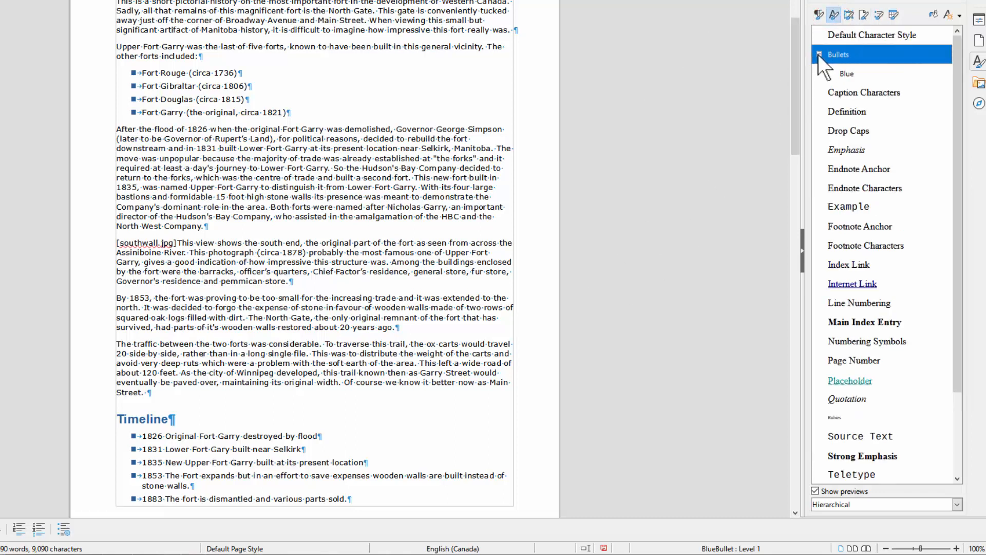
{"action": "right_click", "coordinate": [849, 74]}
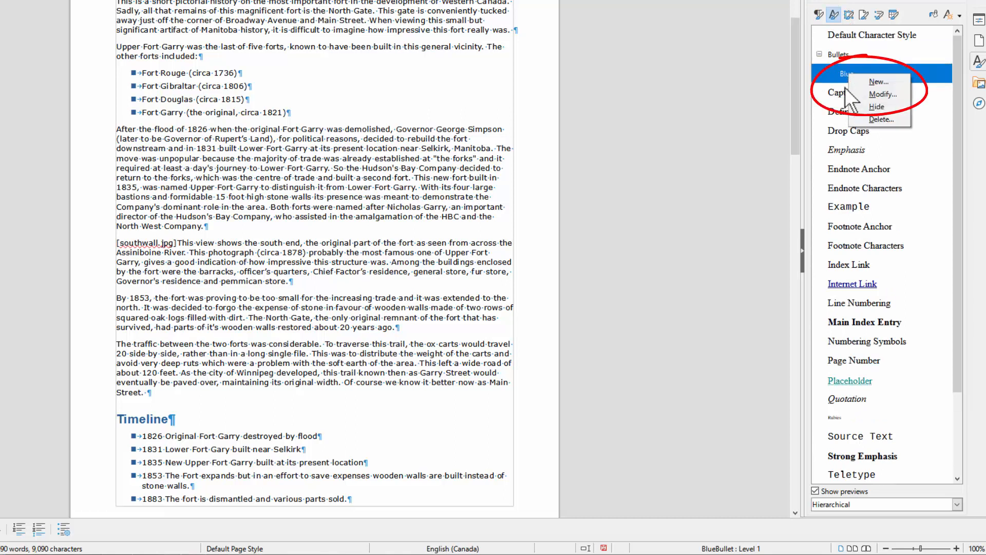
{"action": "left_click", "coordinate": [881, 95]}
{"action": "left_click", "coordinate": [328, 100]}
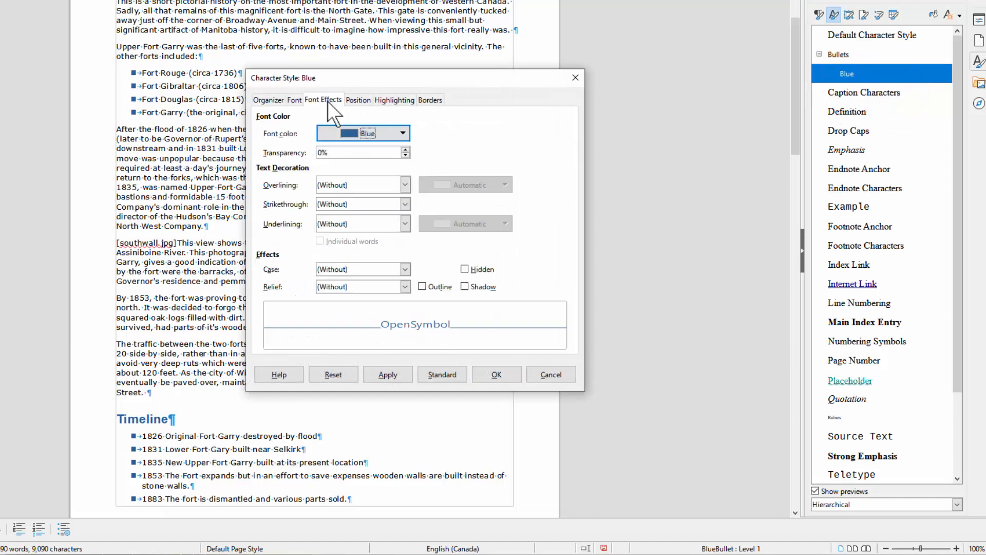
{"action": "left_click", "coordinate": [403, 134]}
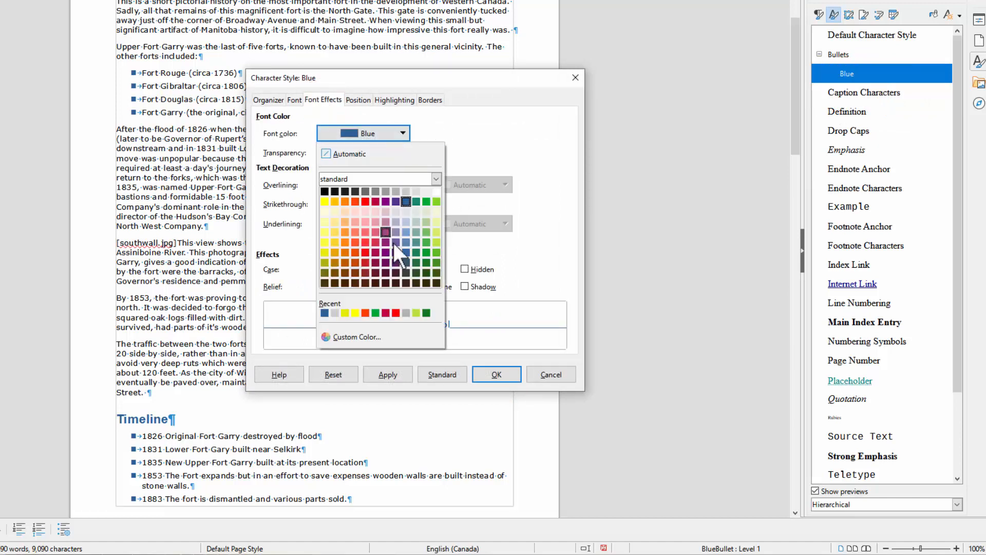
{"action": "left_click", "coordinate": [426, 202]}
{"action": "left_click", "coordinate": [392, 371]}
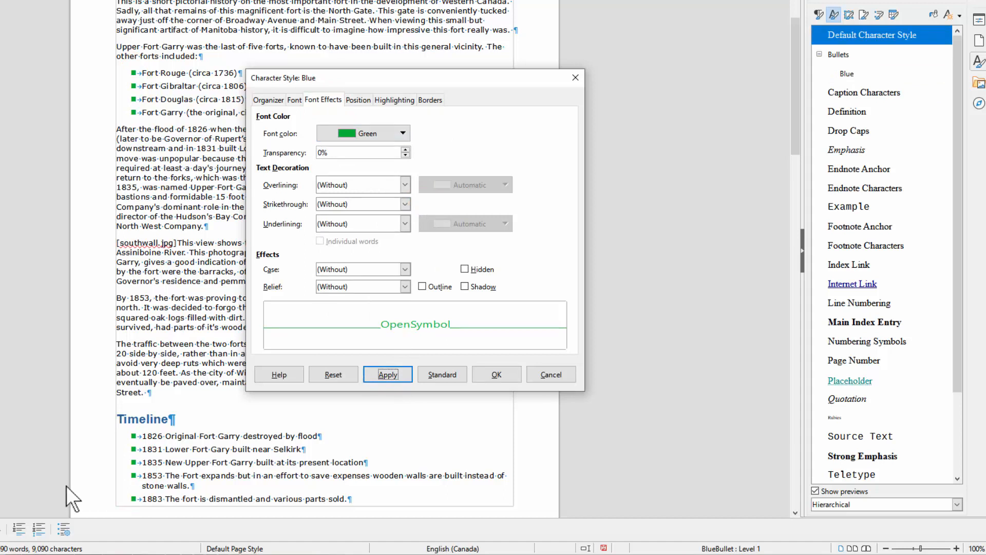
Set the Blue character style's font color back to Blue, accept the change, and display the list styles.
{"action": "left_click", "coordinate": [403, 133]}
{"action": "left_click", "coordinate": [406, 199]}
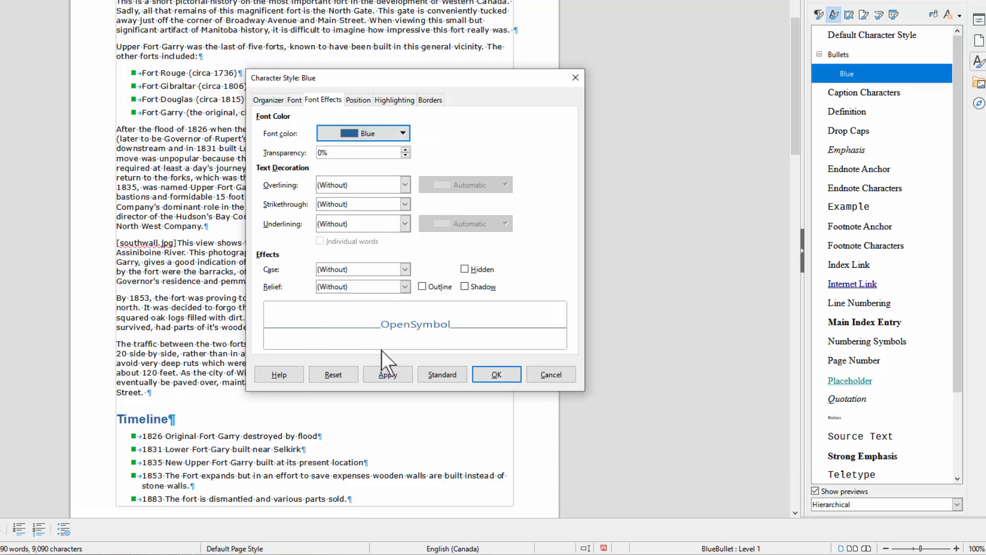
{"action": "left_click", "coordinate": [391, 374]}
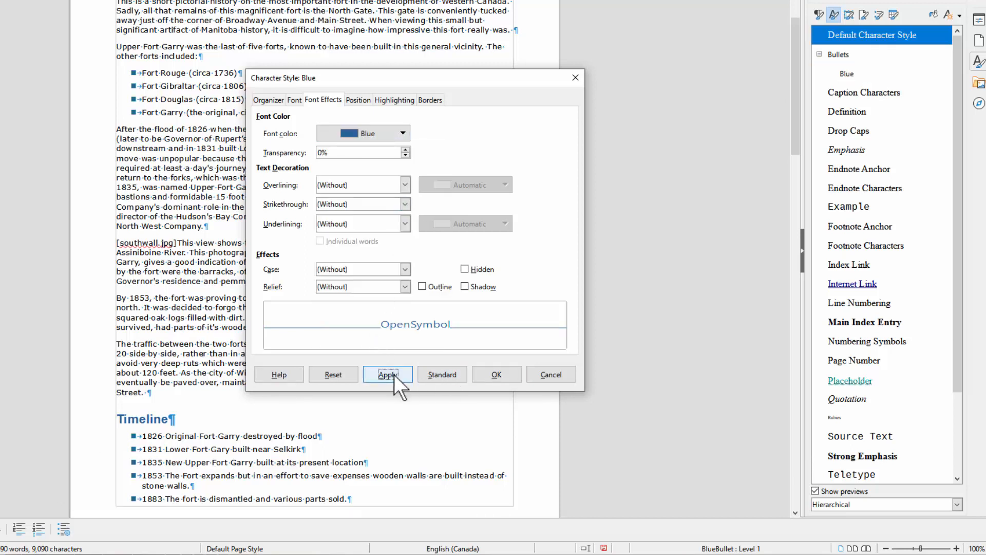
{"action": "left_click", "coordinate": [500, 378]}
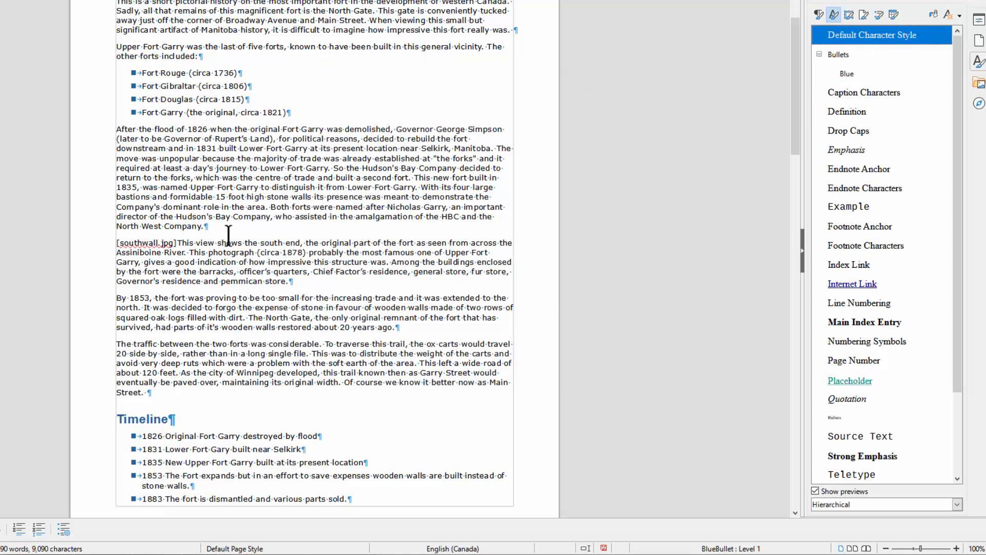
{"action": "left_click", "coordinate": [876, 16]}
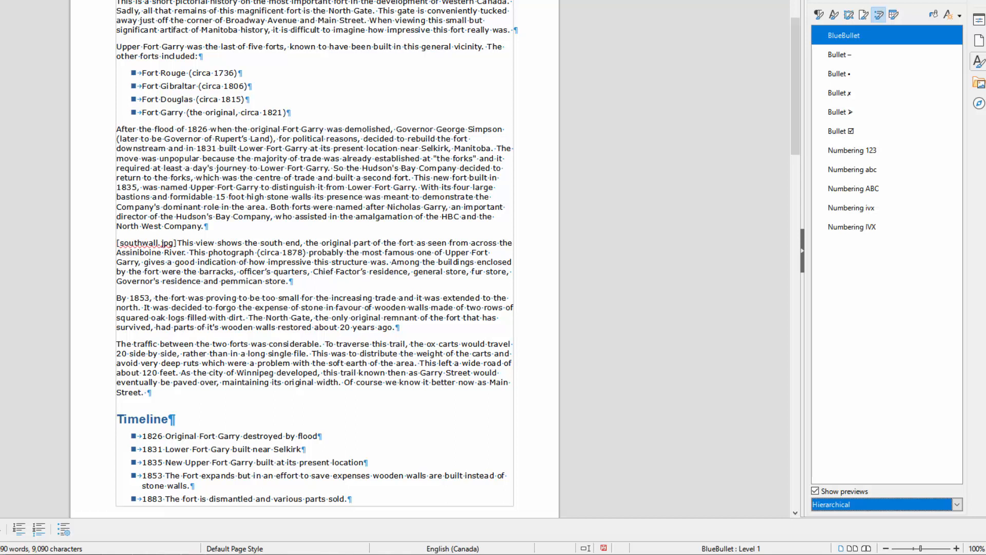
Review the bulleted lists down the document and in the print preview, and close the preview.
{"action": "scroll", "coordinate": [264, 282], "scroll_direction": "down", "scroll_amount": 11}
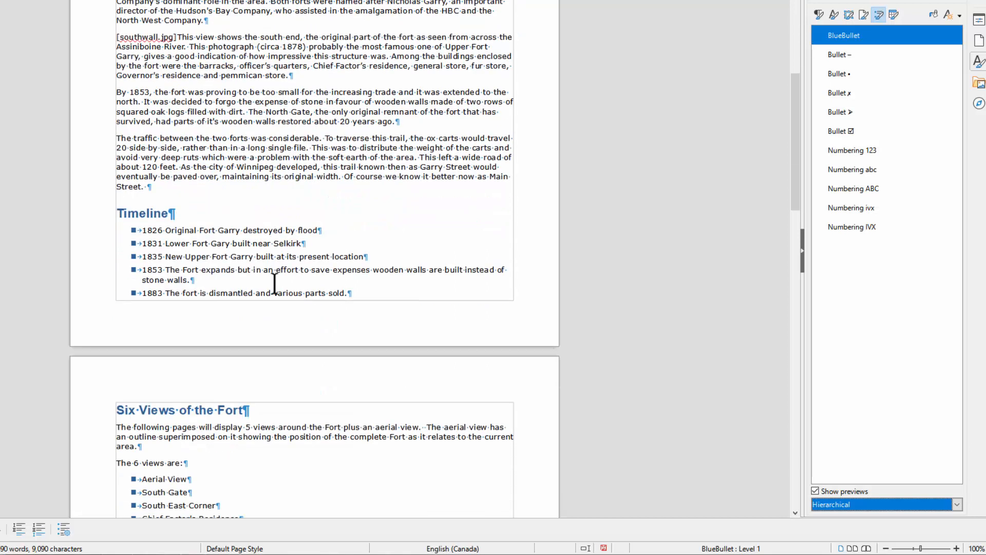
{"action": "scroll", "coordinate": [273, 282], "scroll_direction": "down", "scroll_amount": 2}
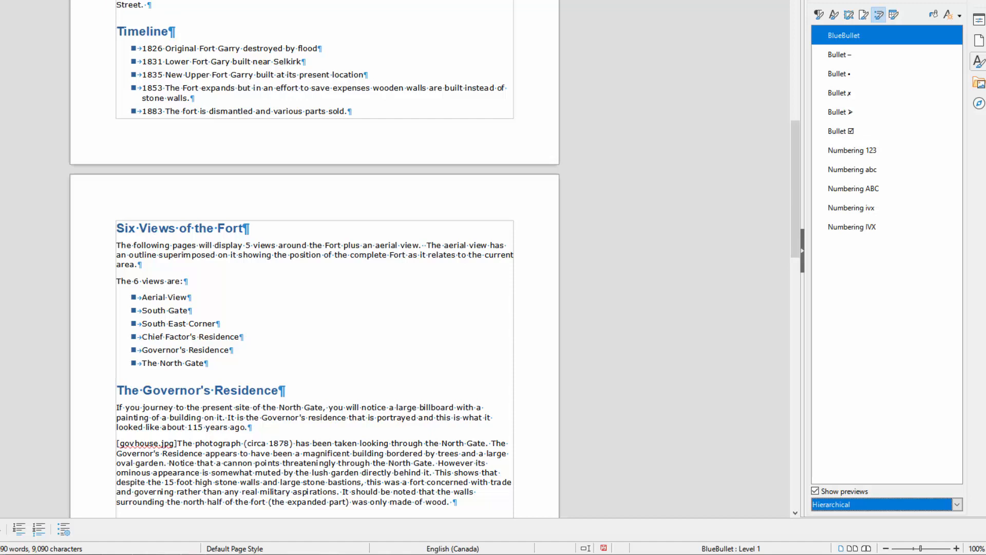
{"action": "key", "text": "ctrl+shift+o"}
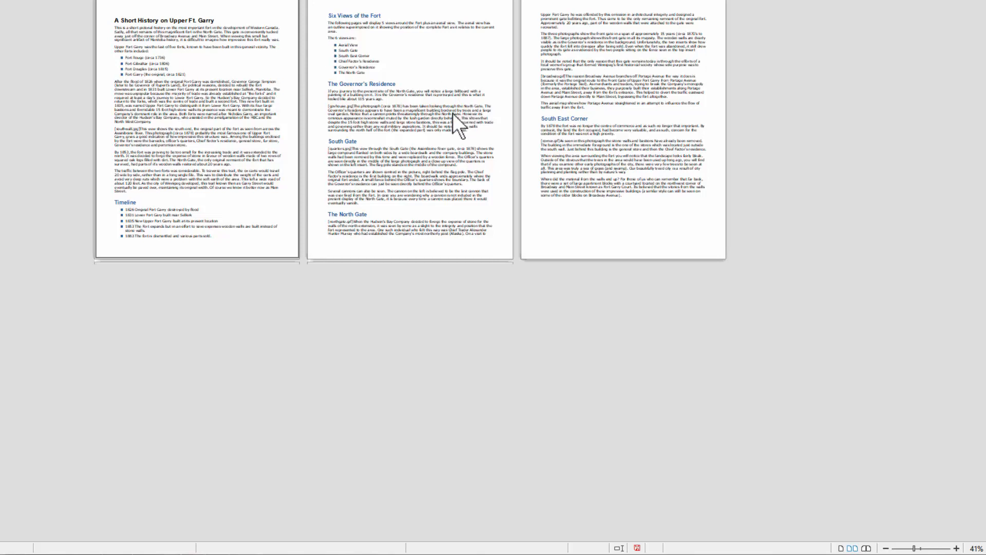
{"action": "left_click", "coordinate": [209, 1]}
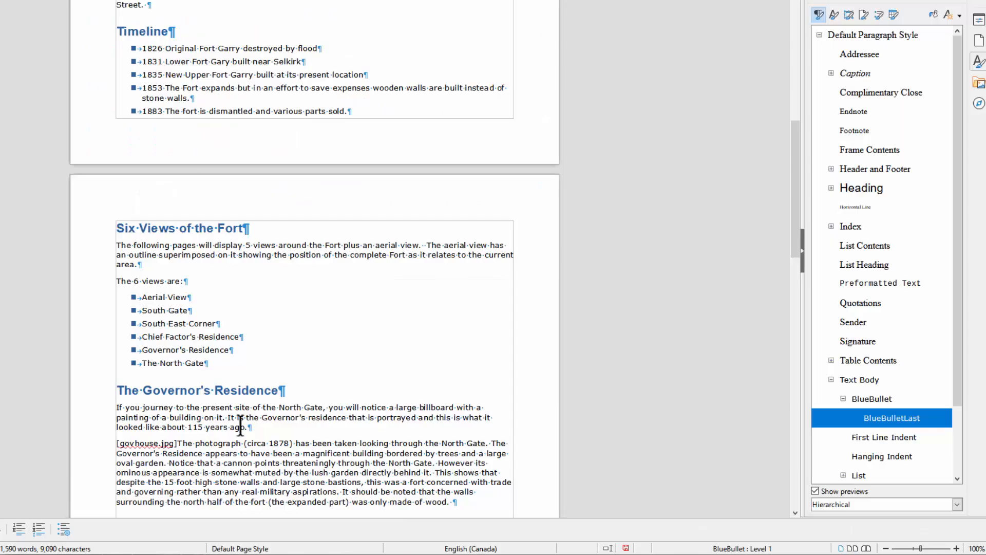
Replace the [southwall.jpg] placeholder on the first page with the southwall.jpg image.
{"action": "scroll", "coordinate": [240, 427], "scroll_direction": "up", "scroll_amount": 10}
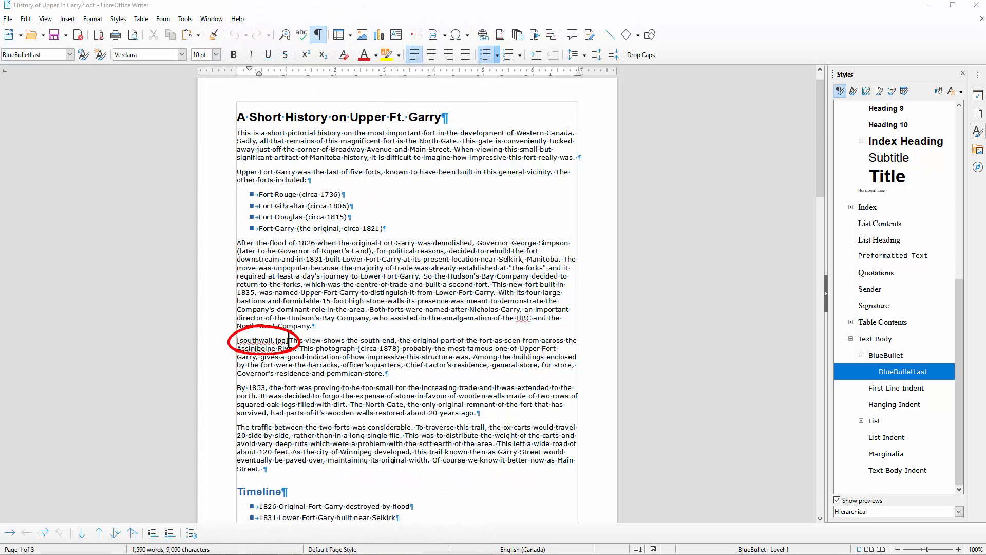
{"action": "left_click", "coordinate": [288, 340]}
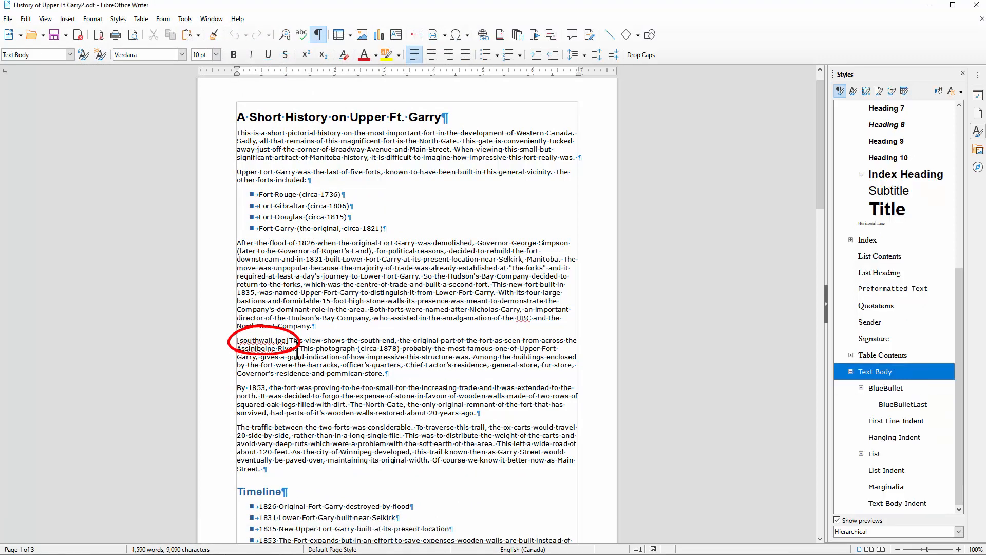
{"action": "left_click_drag", "start_coordinate": [288, 341], "coordinate": [237, 342]}
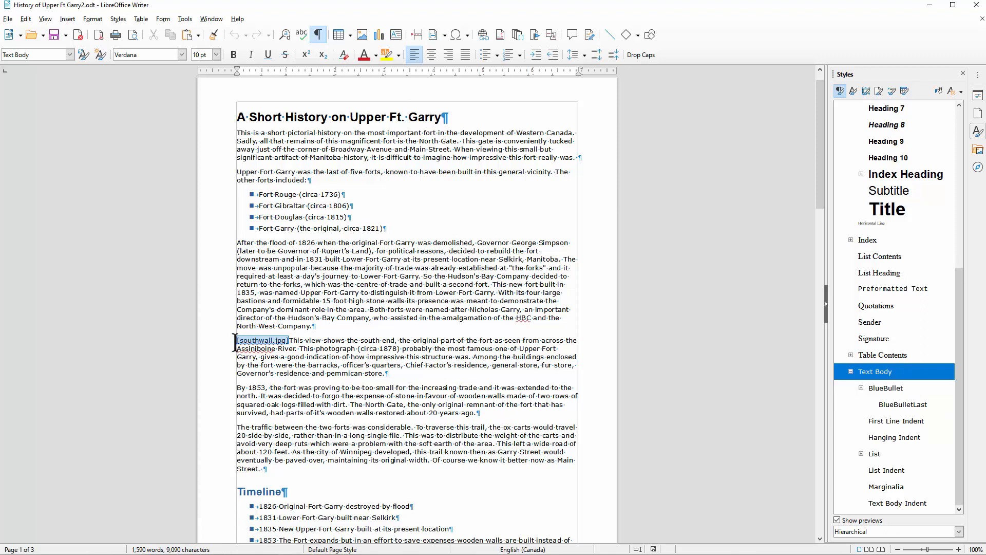
{"action": "left_click", "coordinate": [363, 35]}
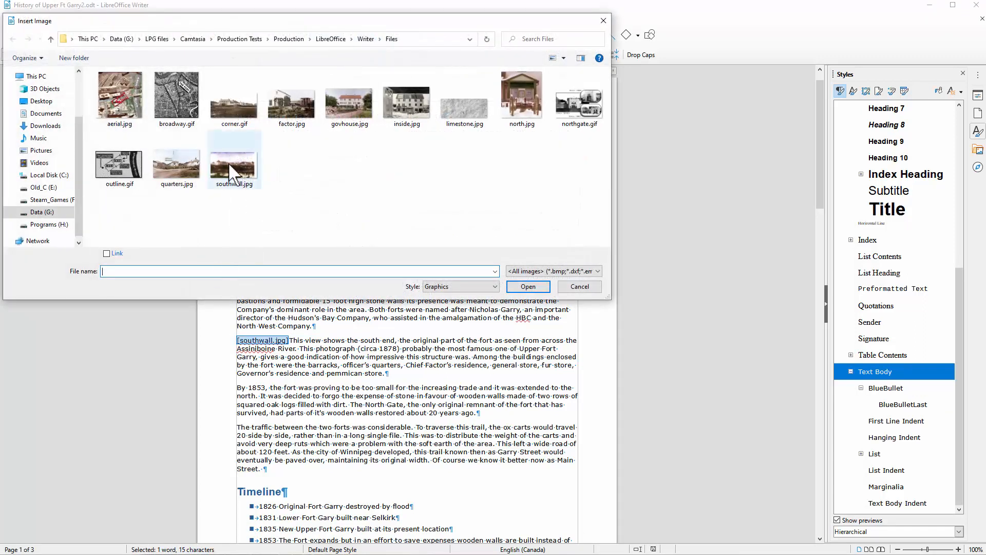
{"action": "double_click", "coordinate": [234, 173]}
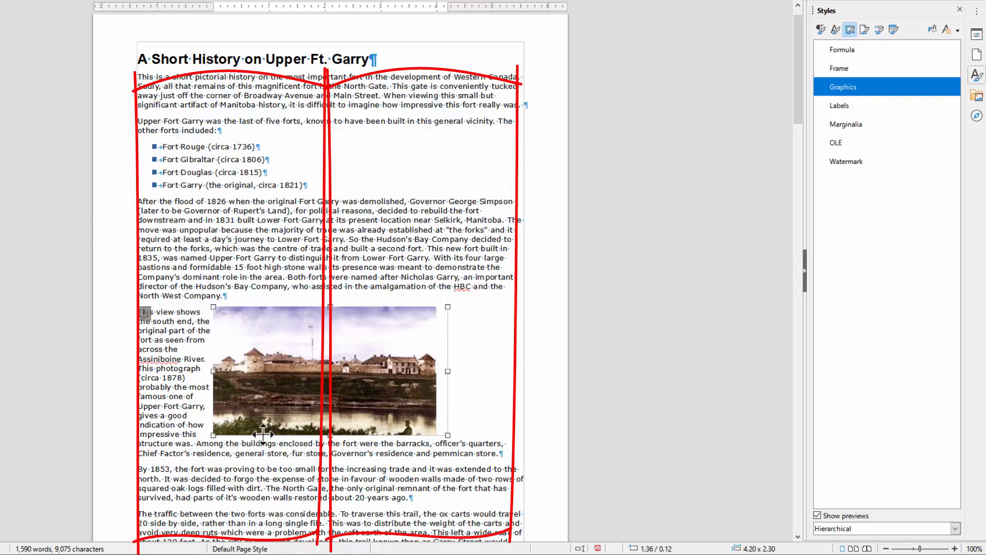
Resize the south wall image to 2.5" wide with its ratio kept, and set its horizontal position to Right of the paragraph area.
{"action": "double_click", "coordinate": [327, 357]}
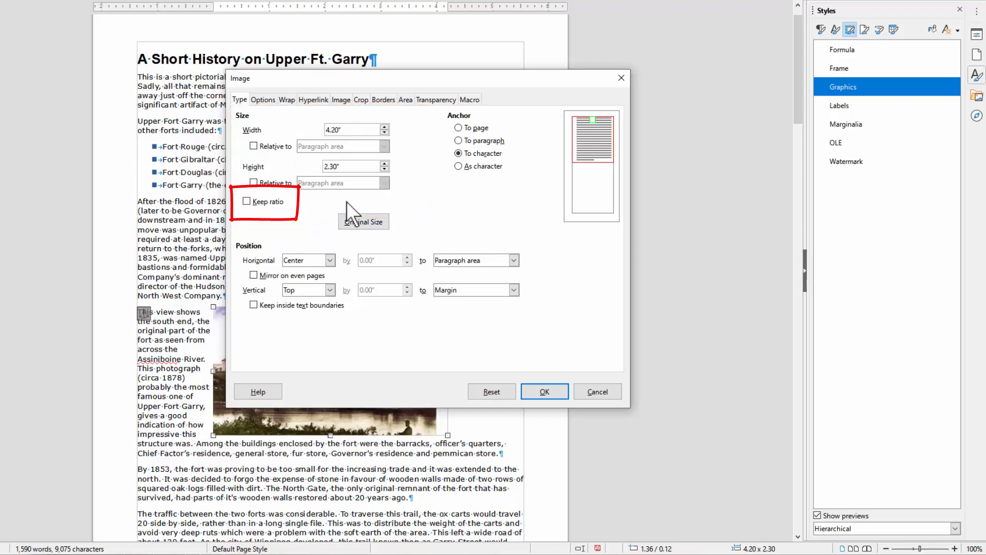
{"action": "left_click", "coordinate": [247, 201]}
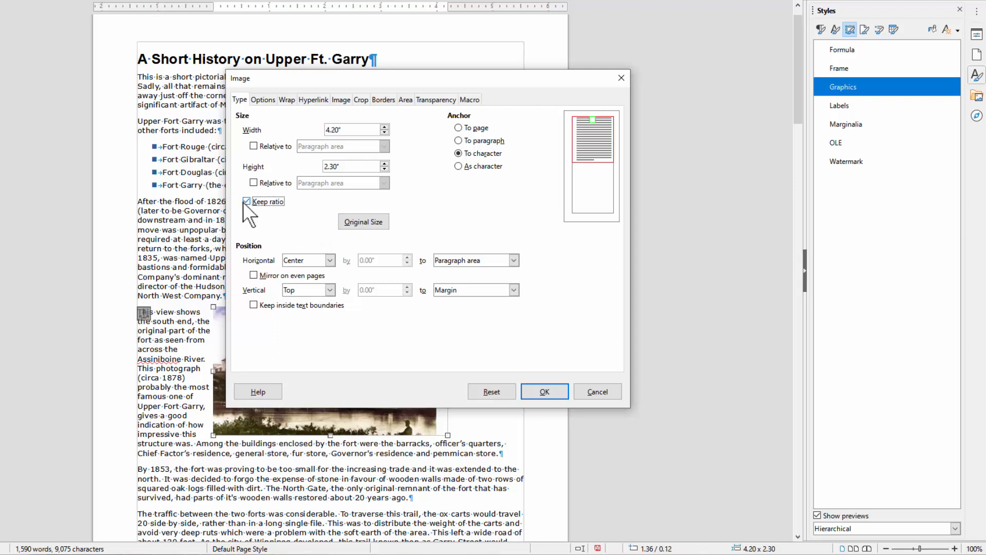
{"action": "double_click", "coordinate": [353, 131]}
{"action": "type", "text": "2.5"}
{"action": "key", "text": "Tab"}
{"action": "left_click", "coordinate": [331, 260]}
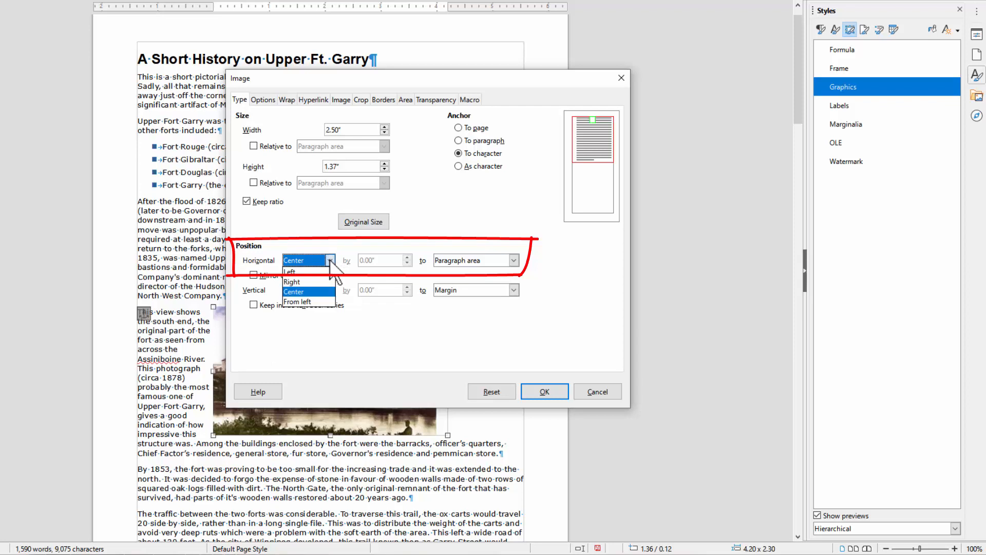
{"action": "left_click", "coordinate": [295, 282]}
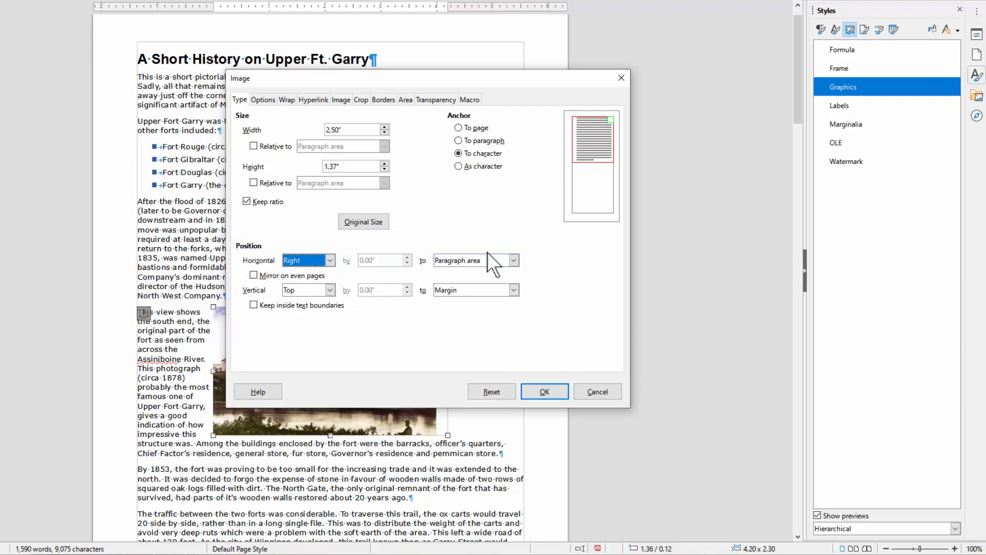
{"action": "left_click", "coordinate": [544, 392]}
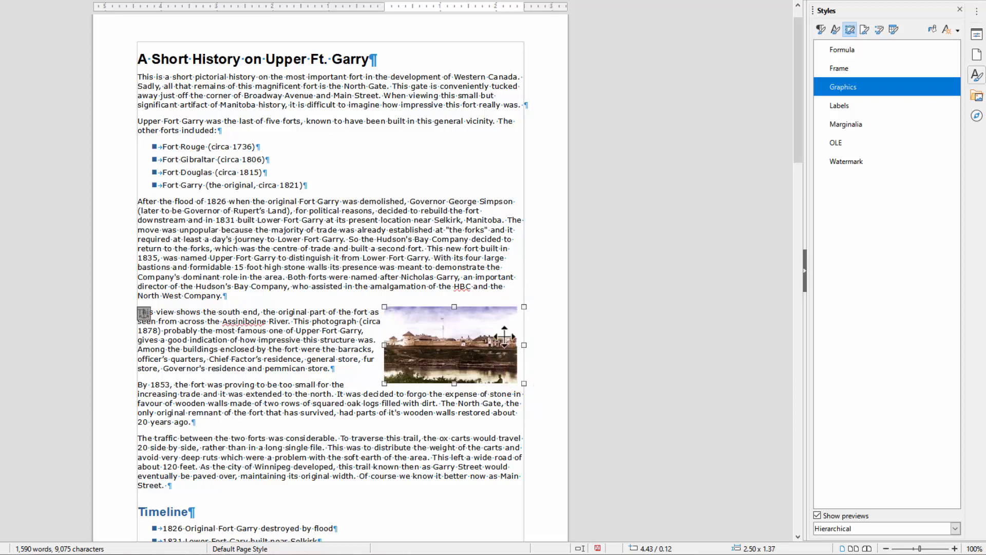
Crop the blank strip off the right edge of the south wall image, leaving it about 2.40" wide.
{"action": "right_click", "coordinate": [475, 335]}
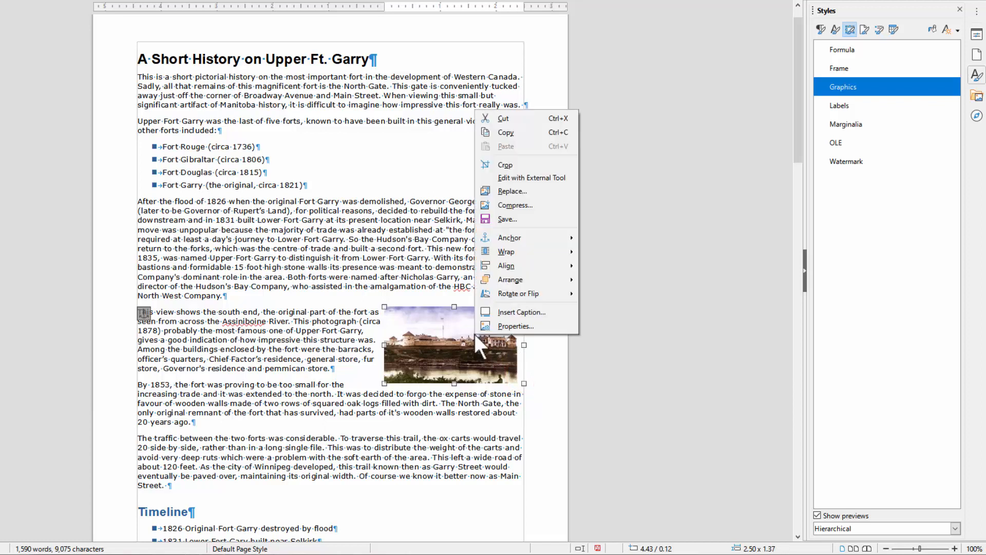
{"action": "left_click", "coordinate": [510, 163]}
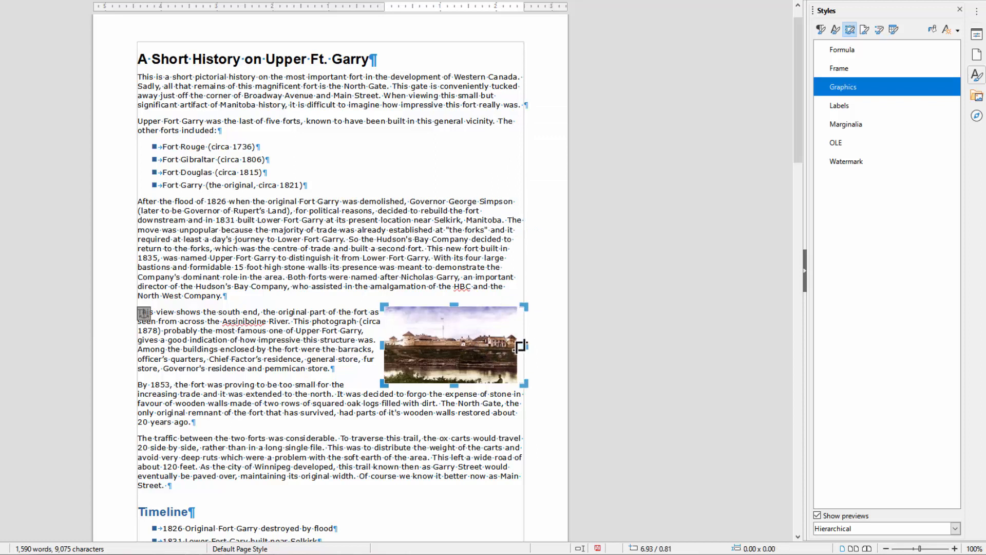
{"action": "left_click_drag", "start_coordinate": [528, 345], "coordinate": [509, 346]}
{"action": "left_click", "coordinate": [371, 353]}
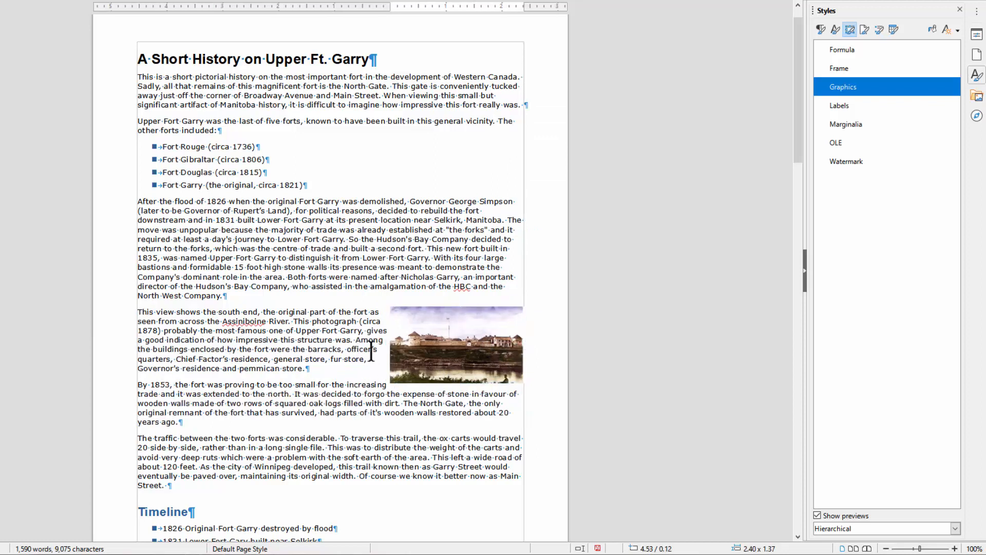
Give the south wall image a 2.00 pt blue border on all four sides with 0.00" padding.
{"action": "left_click", "coordinate": [434, 350]}
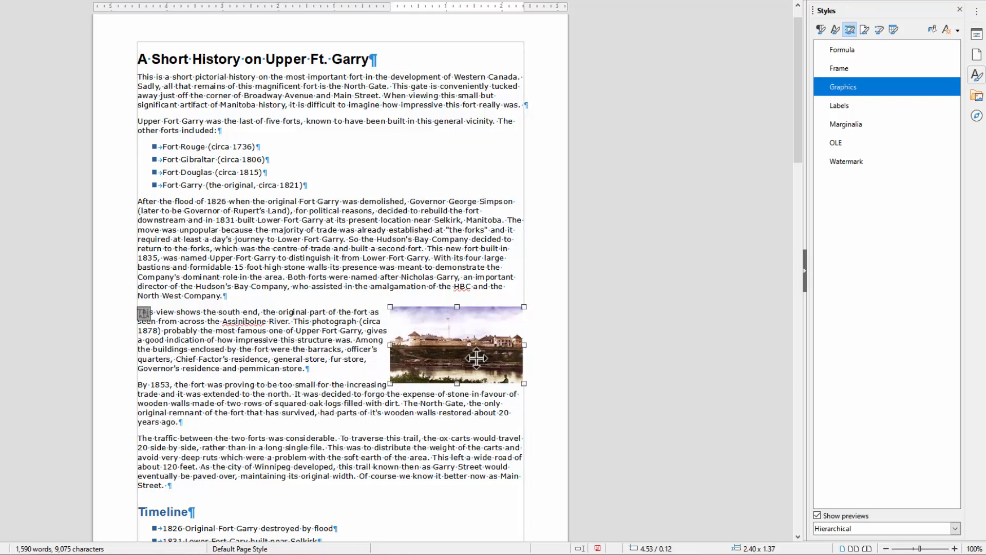
{"action": "double_click", "coordinate": [460, 336]}
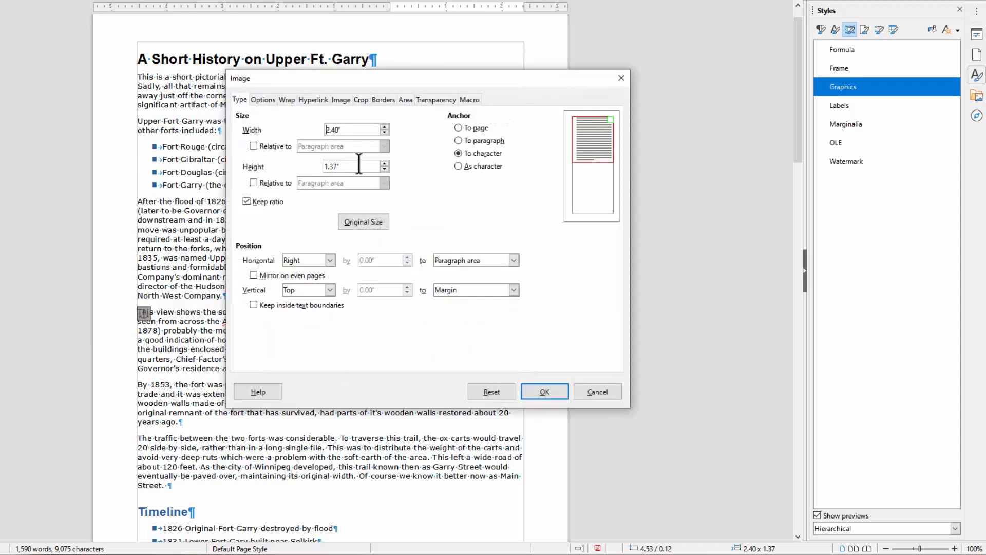
{"action": "left_click", "coordinate": [383, 100]}
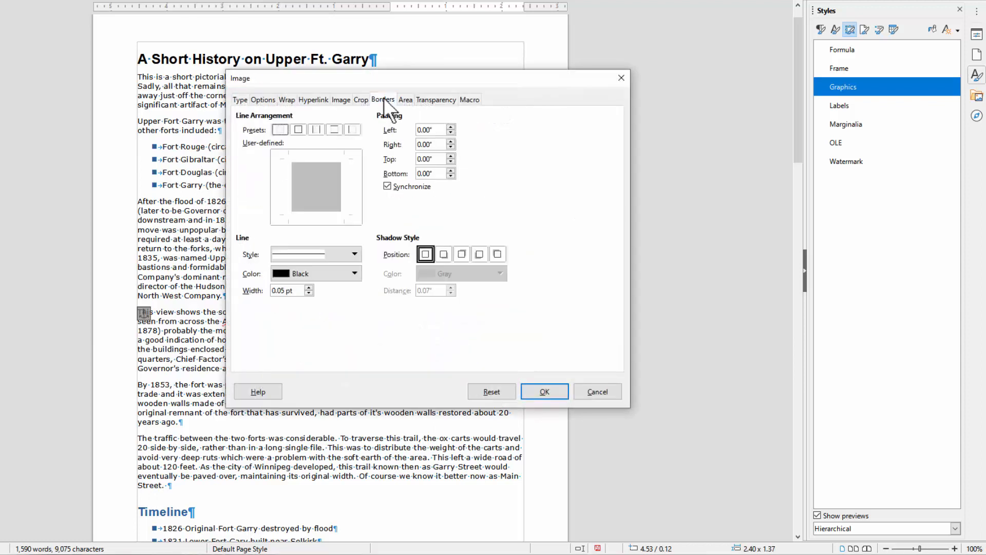
{"action": "left_click", "coordinate": [354, 273]}
{"action": "left_click", "coordinate": [358, 313]}
{"action": "left_click", "coordinate": [308, 287]}
{"action": "left_click", "coordinate": [308, 287]}
{"action": "left_click", "coordinate": [297, 130]}
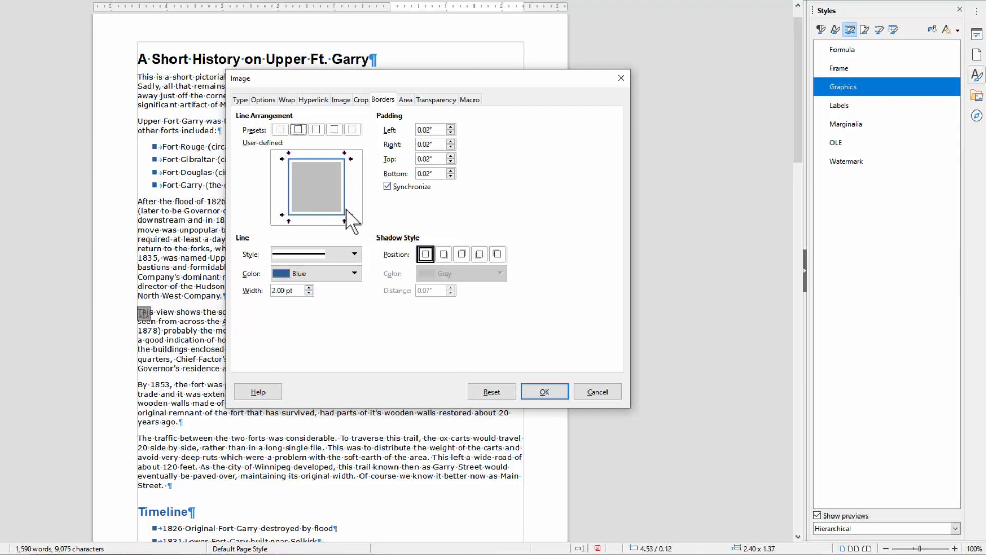
{"action": "left_click", "coordinate": [451, 176]}
Add a Light Gray 3 shadow to the bottom right of the image and apply the border settings.
{"action": "left_click", "coordinate": [443, 253]}
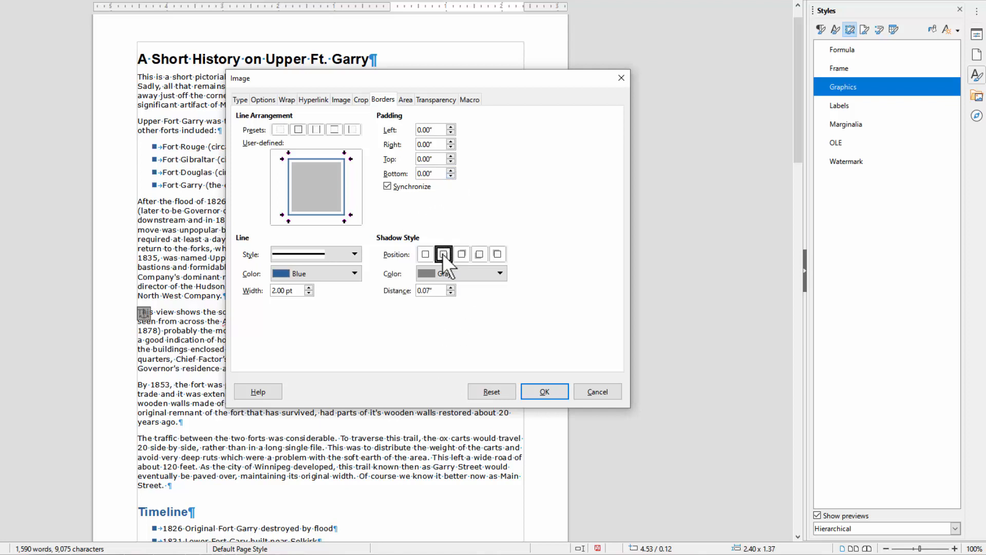
{"action": "left_click", "coordinate": [479, 276]}
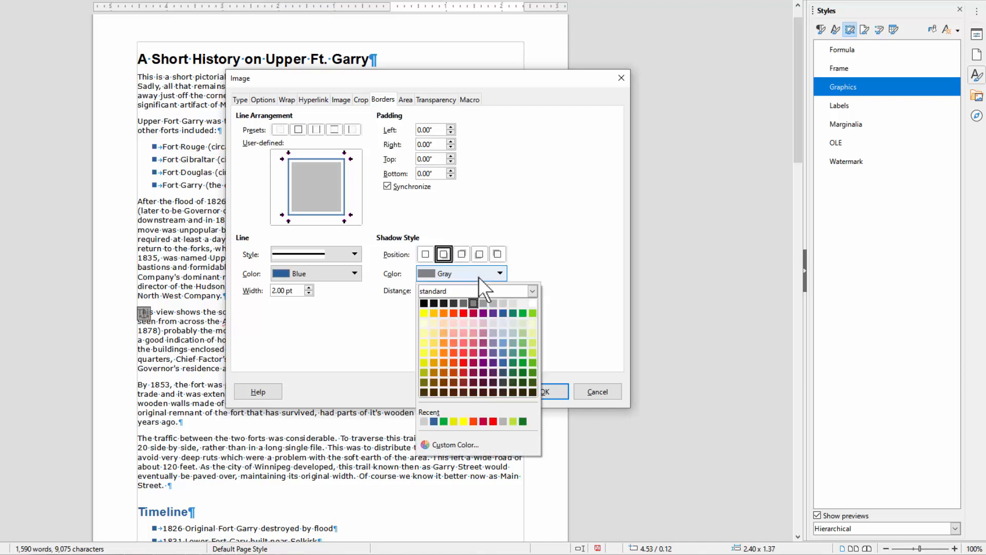
{"action": "left_click", "coordinate": [504, 303]}
{"action": "left_click", "coordinate": [544, 392]}
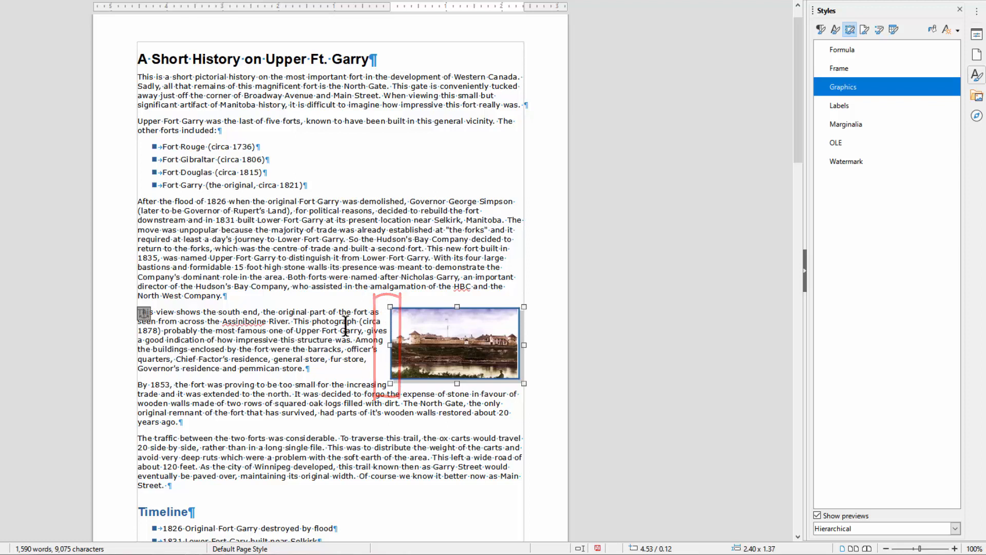
Set the image's left wrap spacing to 0.10" to separate it from the text.
{"action": "double_click", "coordinate": [436, 335]}
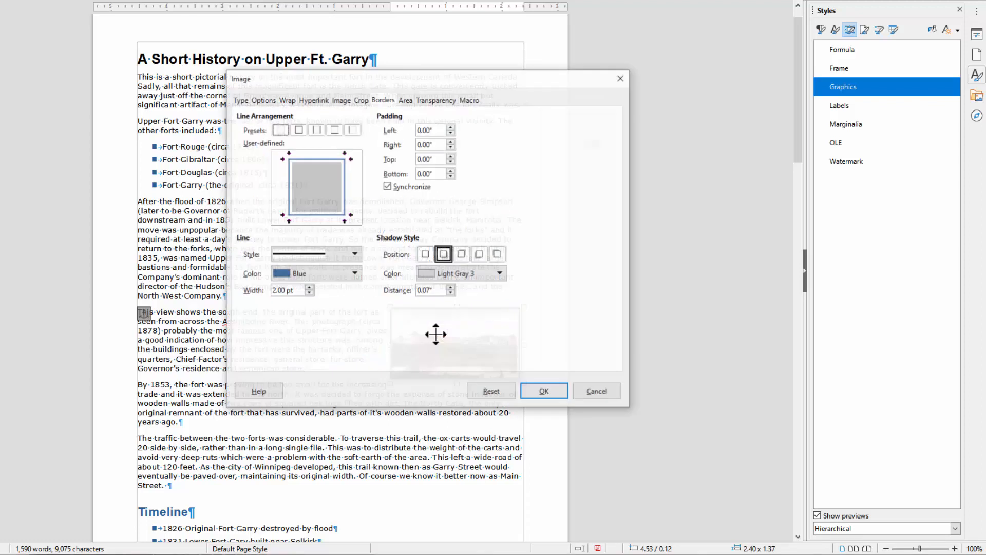
{"action": "left_click", "coordinate": [287, 100]}
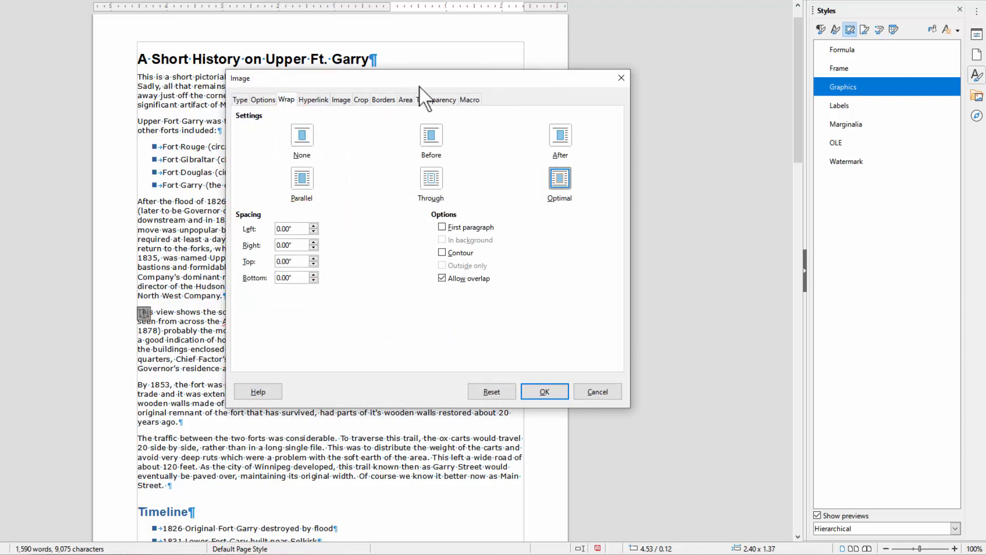
{"action": "left_click_drag", "start_coordinate": [406, 76], "coordinate": [607, 26]}
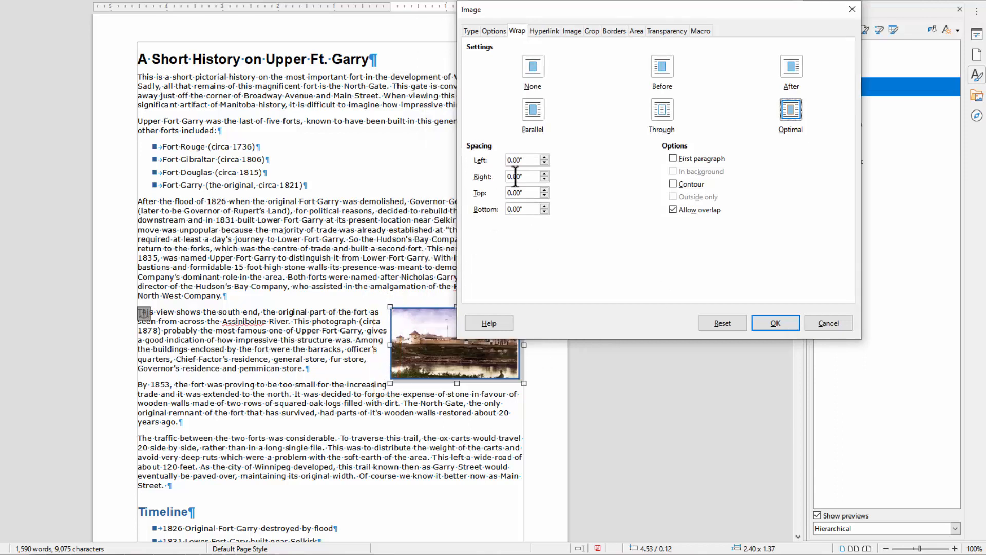
{"action": "left_click", "coordinate": [546, 158]}
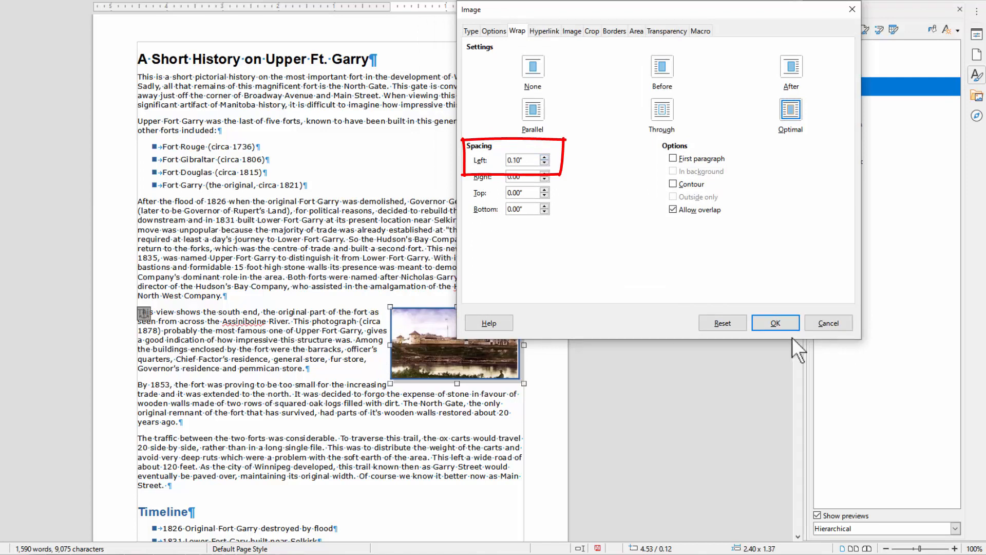
{"action": "left_click", "coordinate": [775, 323]}
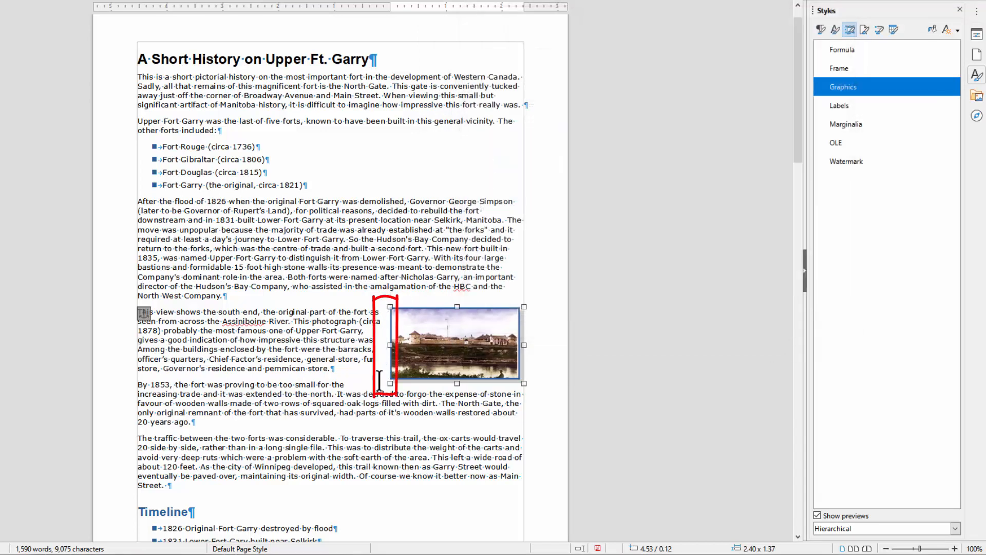
Create a new frame style named "blue" from the formatted south wall image.
{"action": "scroll", "coordinate": [432, 350], "scroll_direction": "down", "scroll_amount": 3}
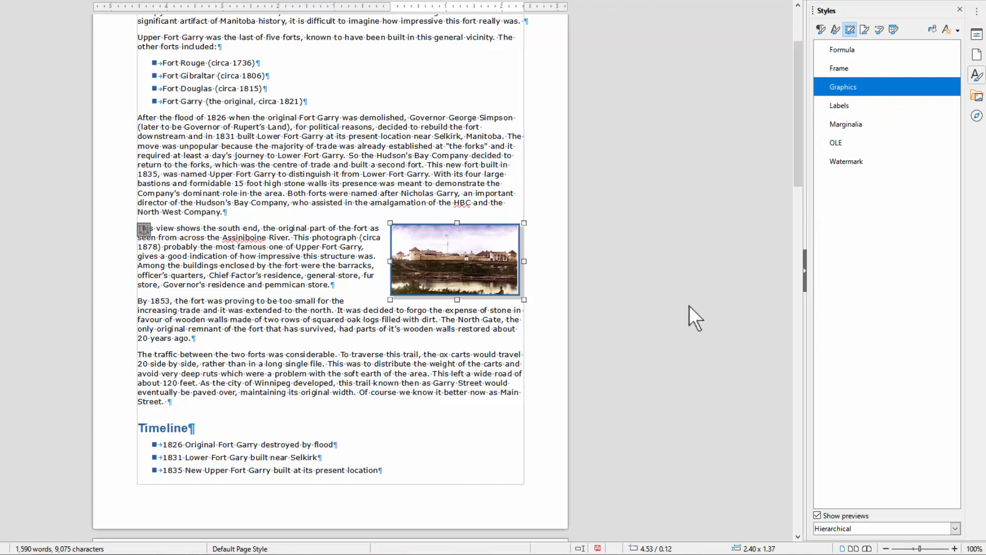
{"action": "left_click", "coordinate": [948, 33]}
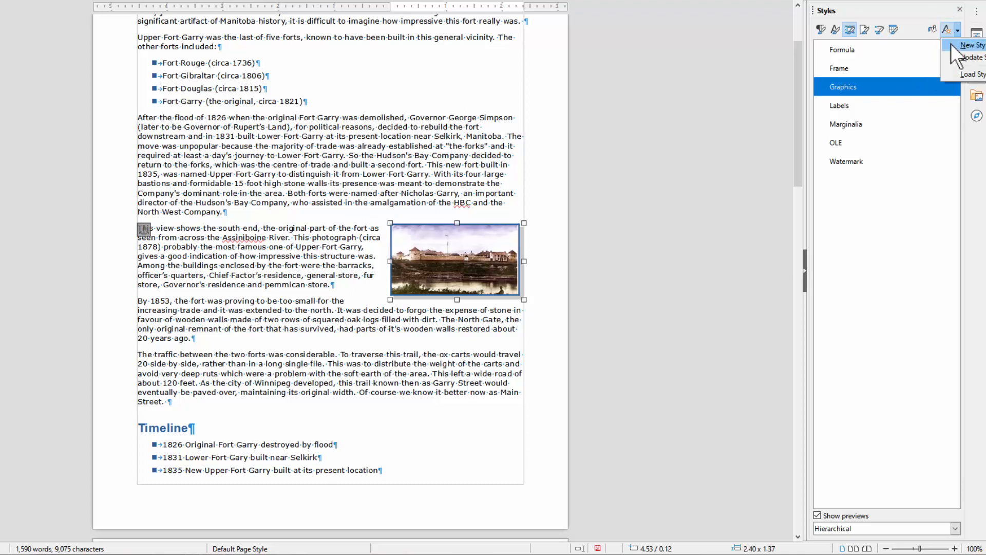
{"action": "left_click", "coordinate": [951, 45]}
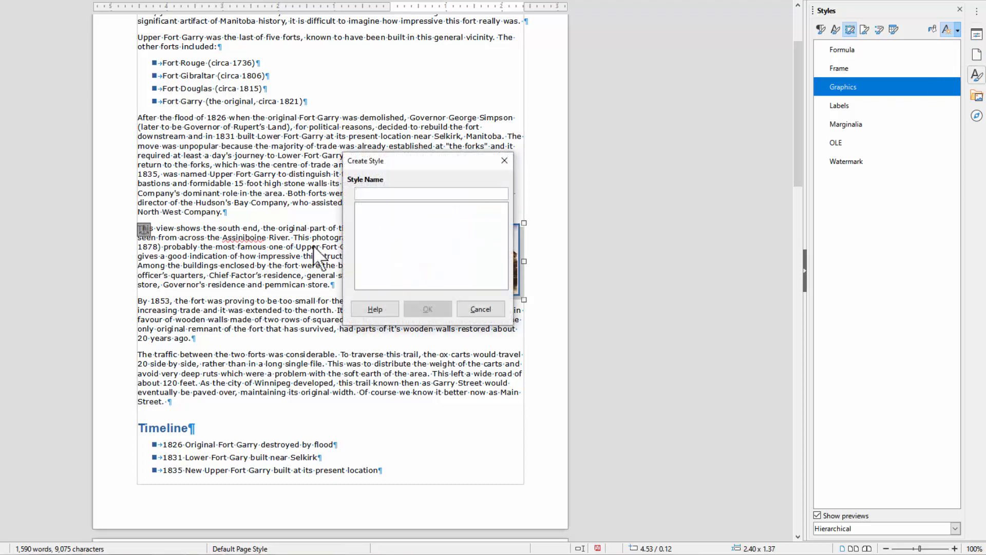
{"action": "type", "text": "bl"}
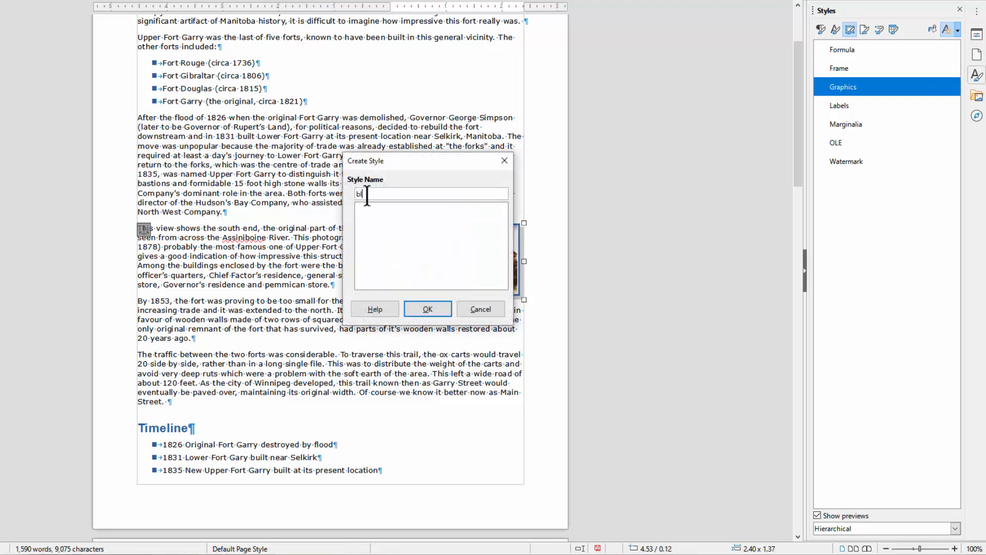
{"action": "type", "text": "ue"}
{"action": "left_click", "coordinate": [423, 311]}
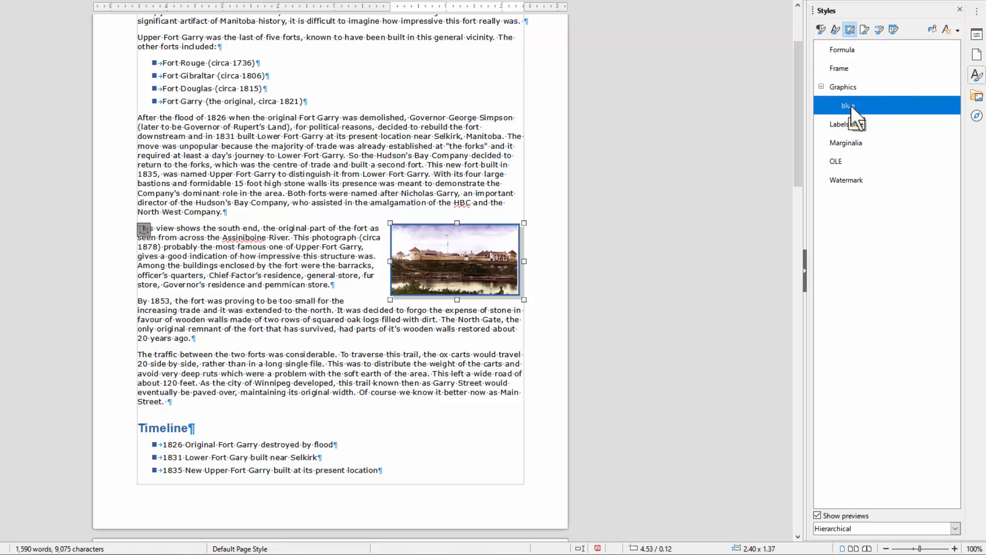
Examine the border, wrap, size and position settings of the blue frame style without saving any changes.
{"action": "right_click", "coordinate": [852, 107]}
{"action": "left_click", "coordinate": [883, 125]}
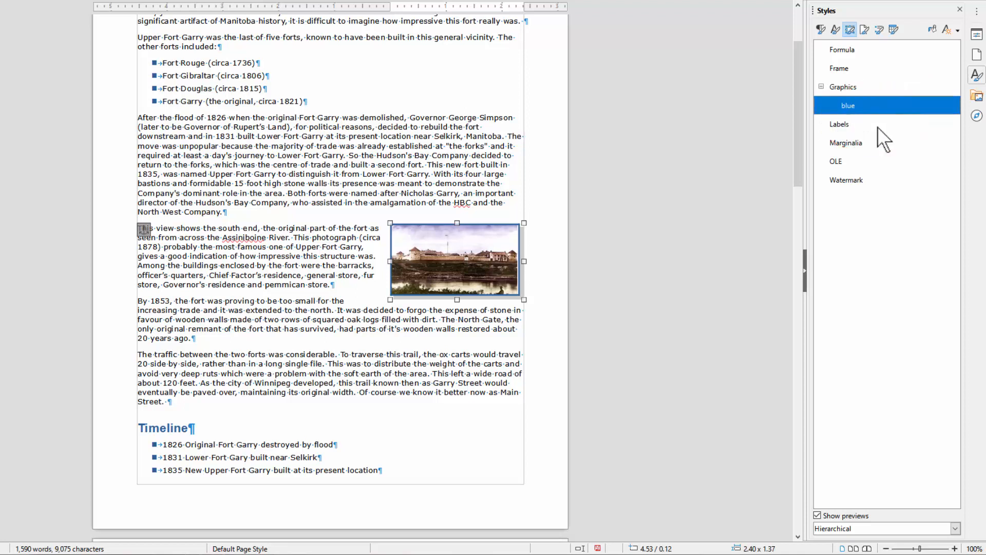
{"action": "mouse_move", "coordinate": [432, 78]}
{"action": "left_mouse_down"}
{"action": "mouse_move", "coordinate": [645, 21]}
{"action": "mouse_move", "coordinate": [685, 24]}
{"action": "left_mouse_up"}
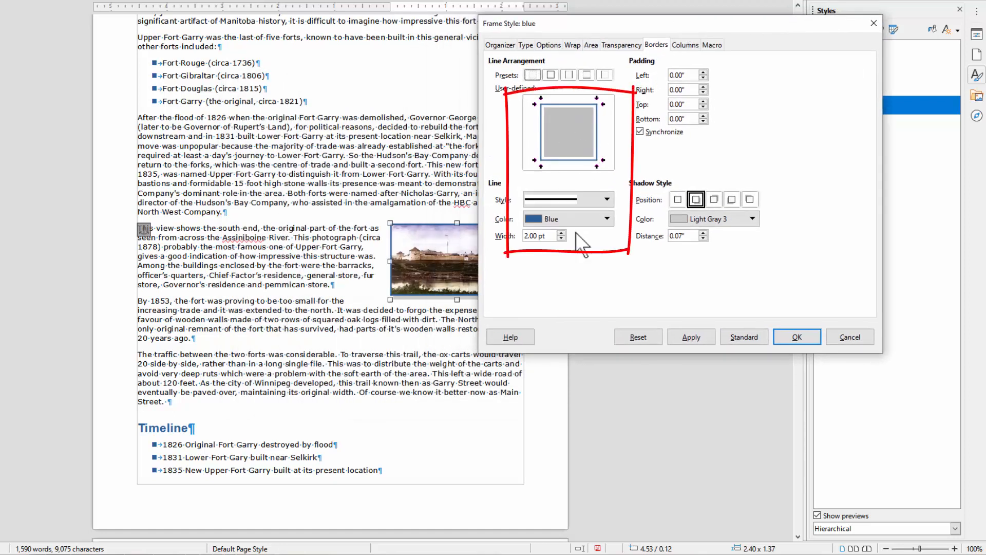
{"action": "left_click", "coordinate": [572, 45]}
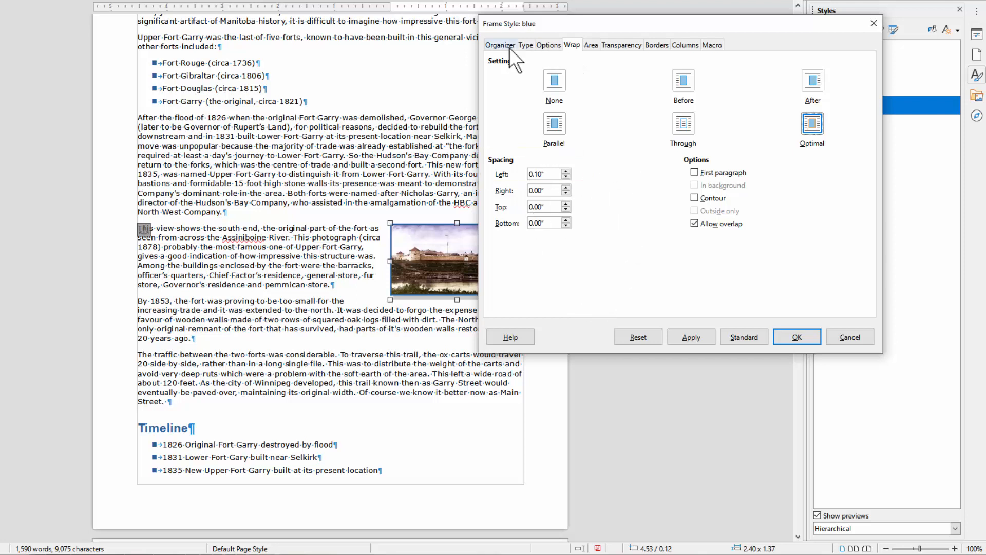
{"action": "left_click", "coordinate": [523, 45]}
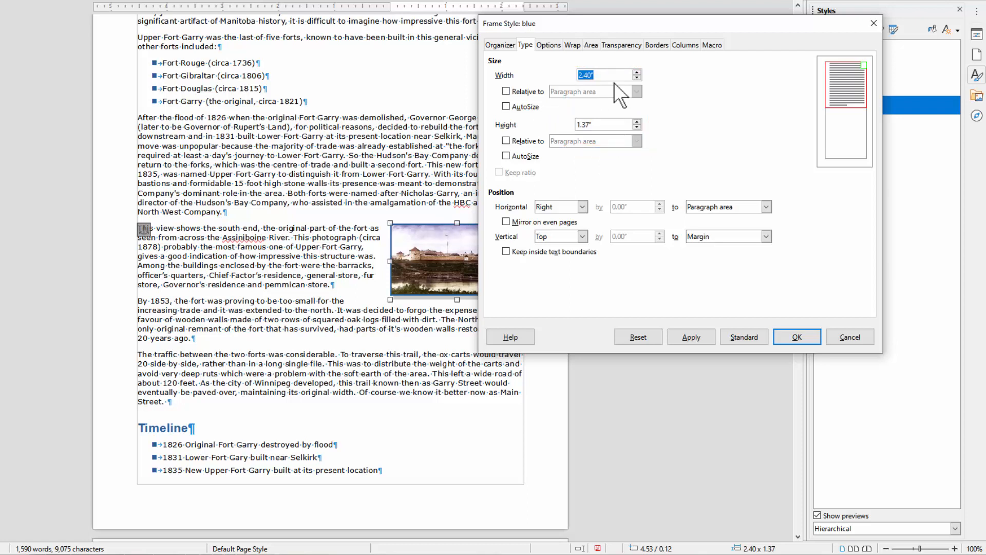
{"action": "left_click", "coordinate": [849, 337]}
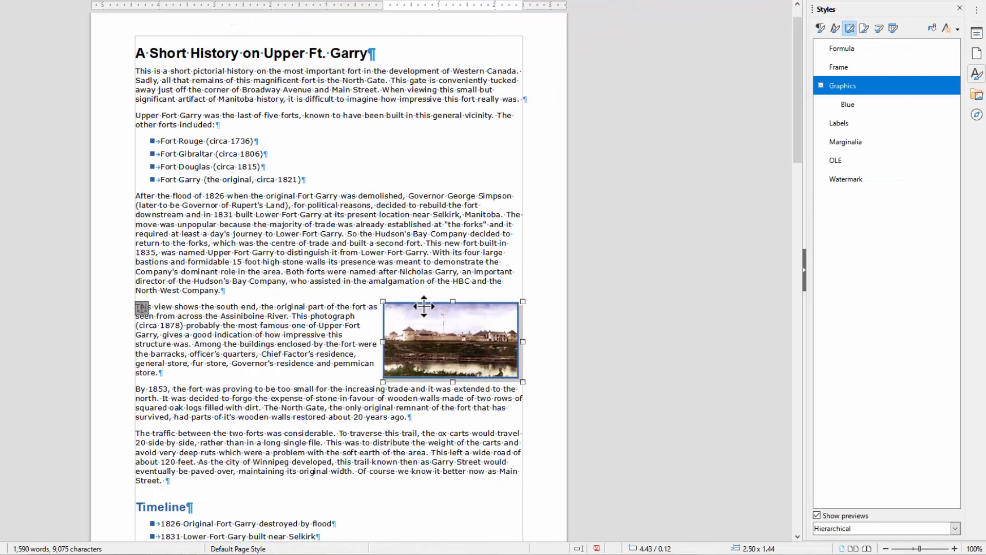
Return the south wall image to the plain Graphics style and delete the custom Blue frame style.
{"action": "double_click", "coordinate": [847, 89]}
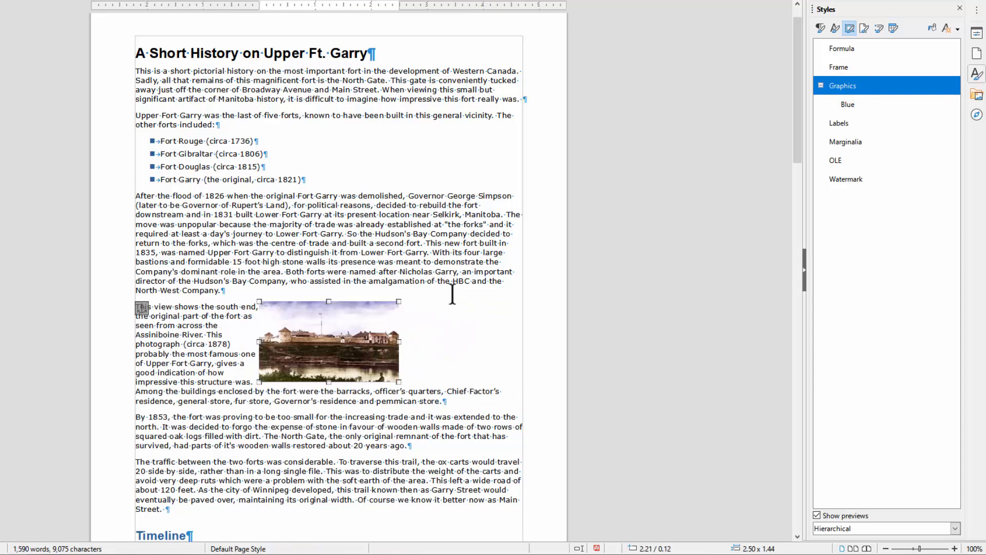
{"action": "left_click_drag", "start_coordinate": [846, 107], "coordinate": [870, 107]}
{"action": "left_click_drag", "start_coordinate": [849, 106], "coordinate": [848, 106]}
{"action": "right_click", "coordinate": [849, 104]}
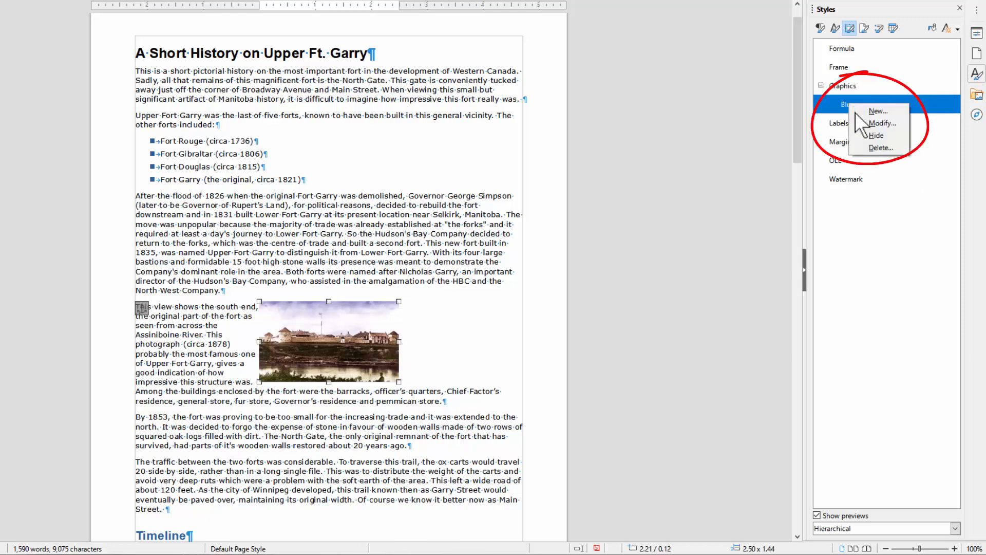
{"action": "left_click", "coordinate": [868, 148]}
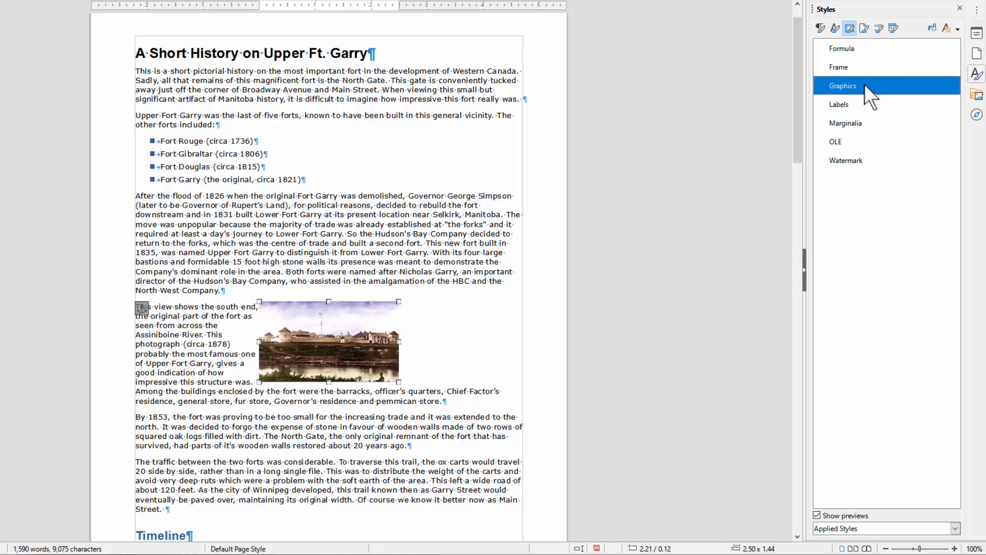
Create a new frame style named "BlueBorder" based on Graphics, with its horizontal position set to Right of the paragraph area.
{"action": "right_click", "coordinate": [850, 84]}
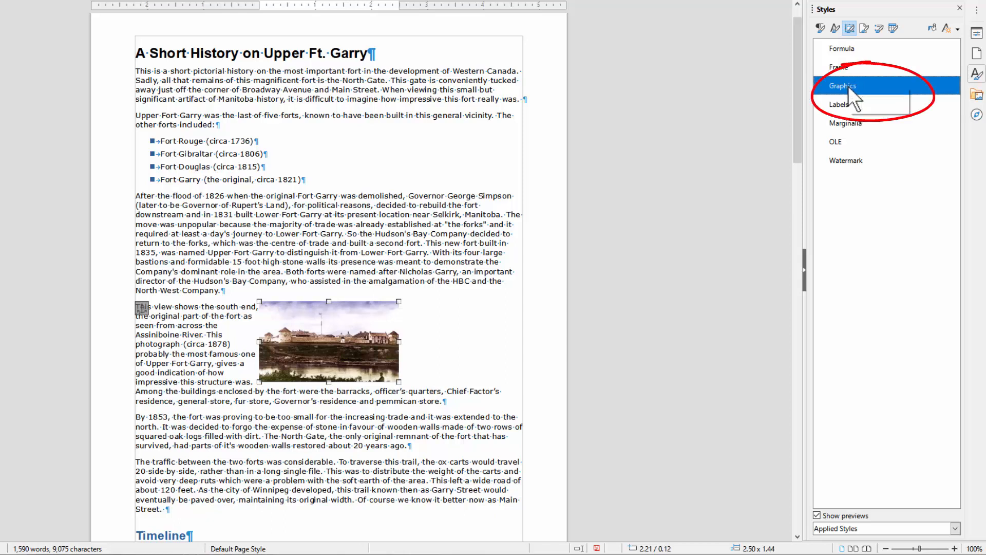
{"action": "left_click", "coordinate": [876, 94]}
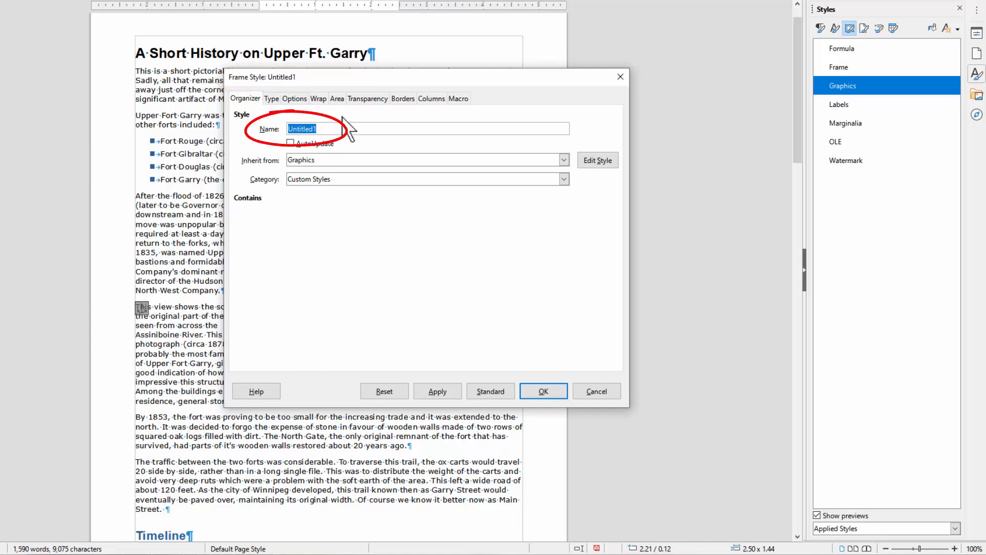
{"action": "type", "text": "BlueBorder"}
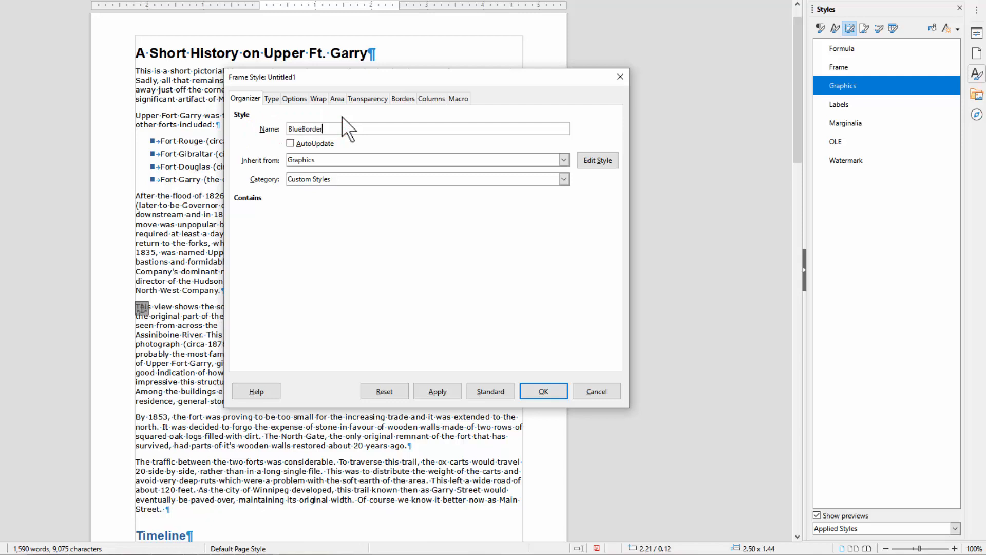
{"action": "left_click", "coordinate": [272, 99]}
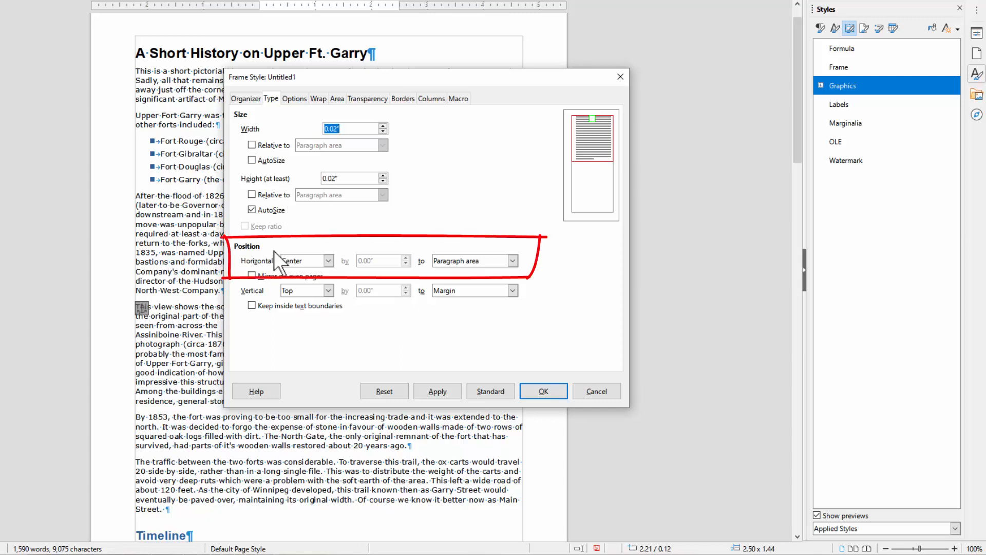
{"action": "left_click", "coordinate": [328, 261]}
{"action": "left_click", "coordinate": [307, 282]}
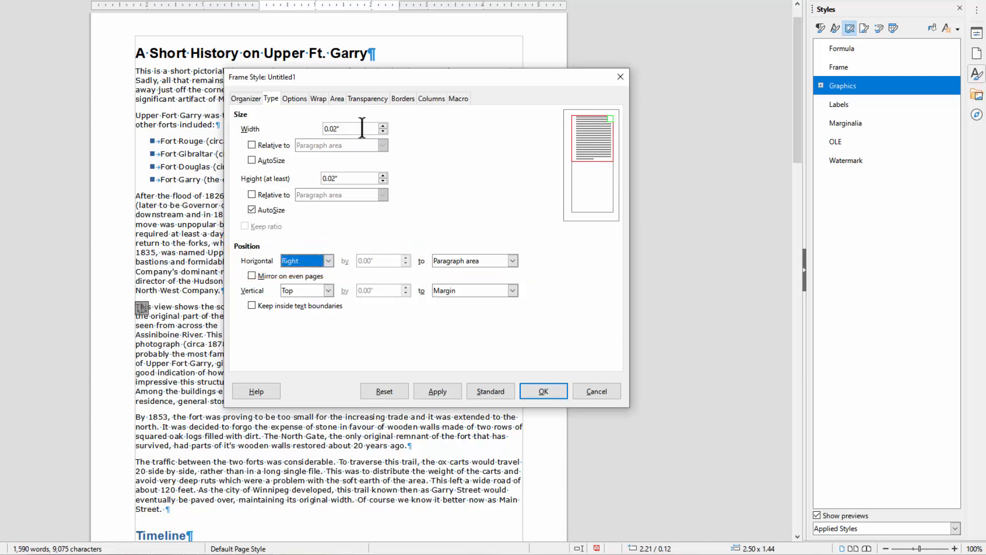
Give the BlueBorder style a 2.00 pt blue border on all four sides with synchronized 0.00" padding.
{"action": "left_click", "coordinate": [407, 99]}
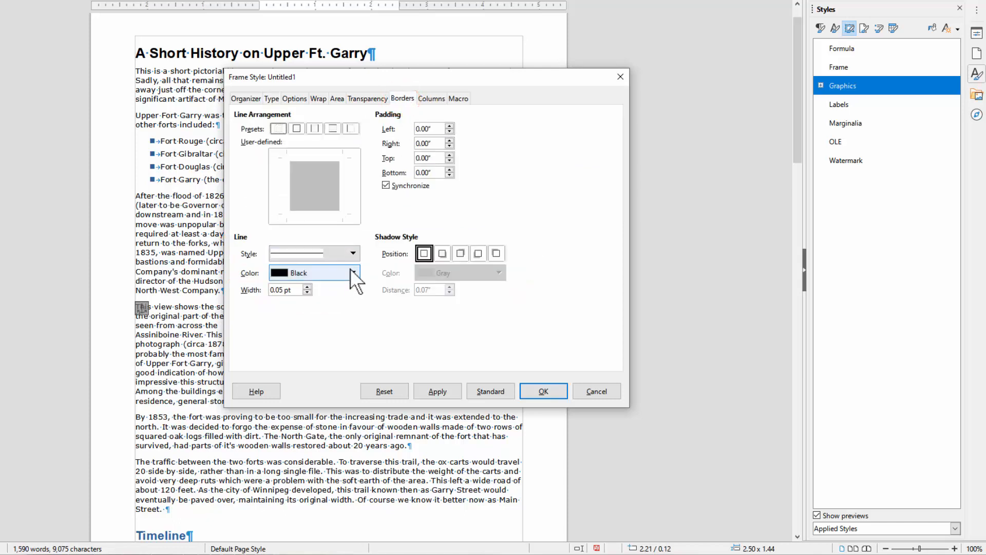
{"action": "left_click", "coordinate": [353, 273]}
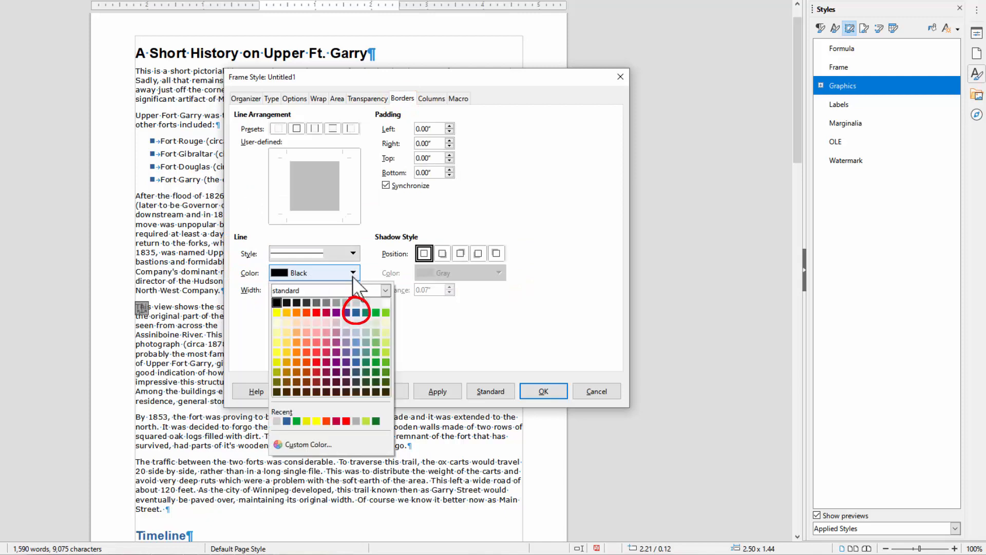
{"action": "left_click", "coordinate": [356, 314]}
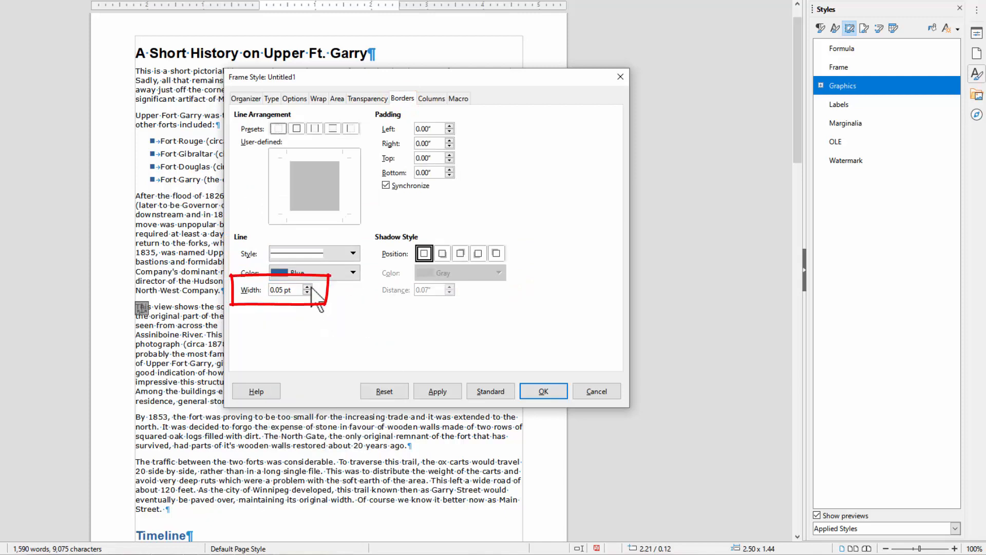
{"action": "left_click", "coordinate": [307, 287]}
{"action": "left_click", "coordinate": [308, 287]}
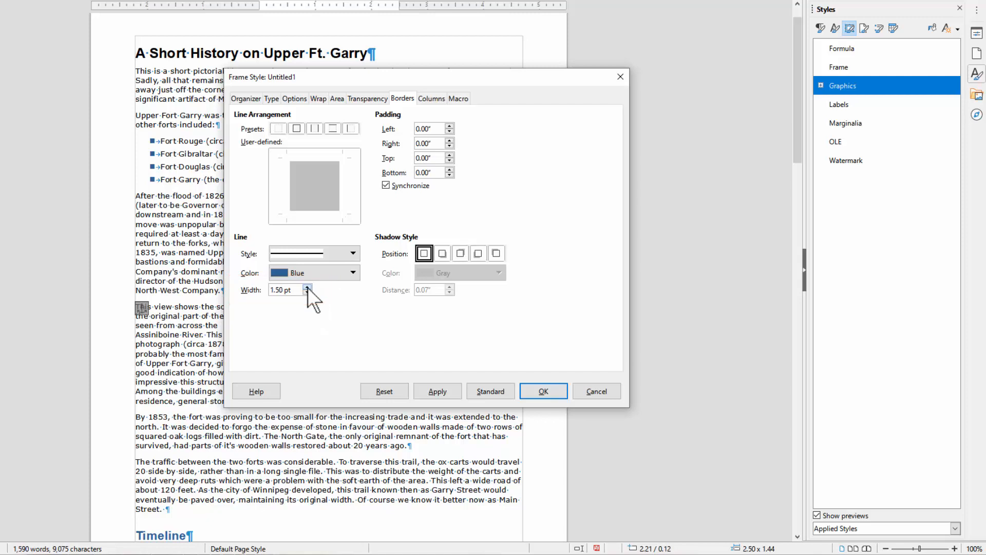
{"action": "left_click", "coordinate": [307, 287]}
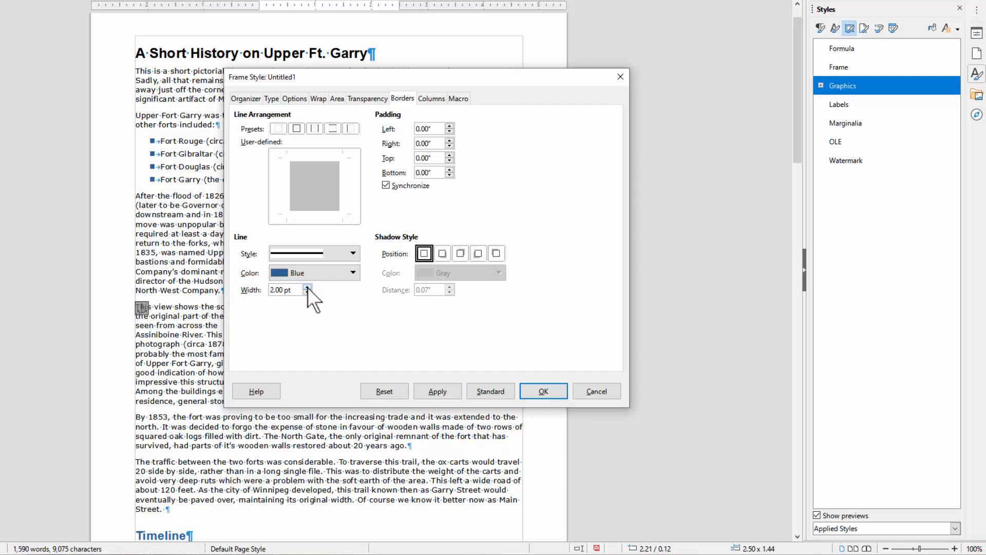
{"action": "left_click", "coordinate": [298, 128]}
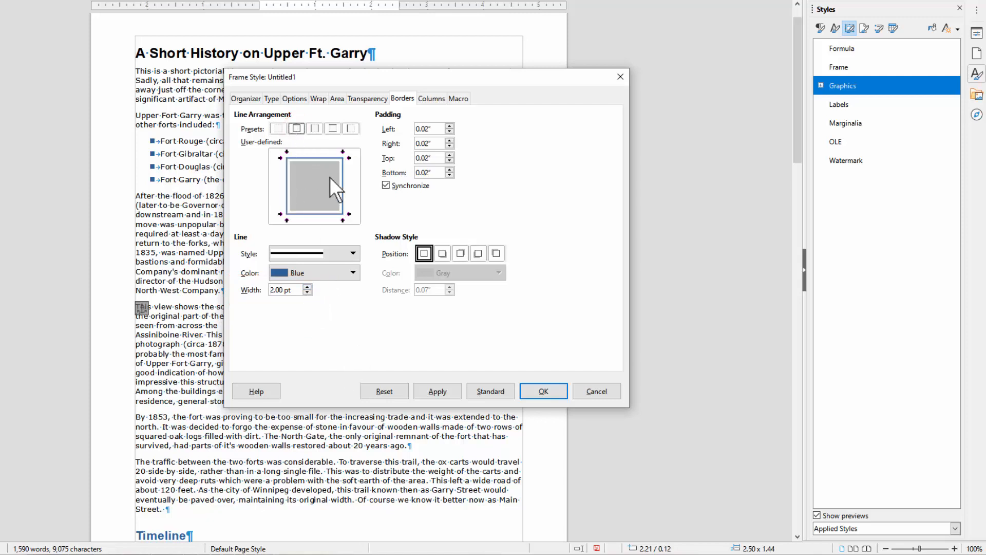
{"action": "left_click", "coordinate": [450, 174]}
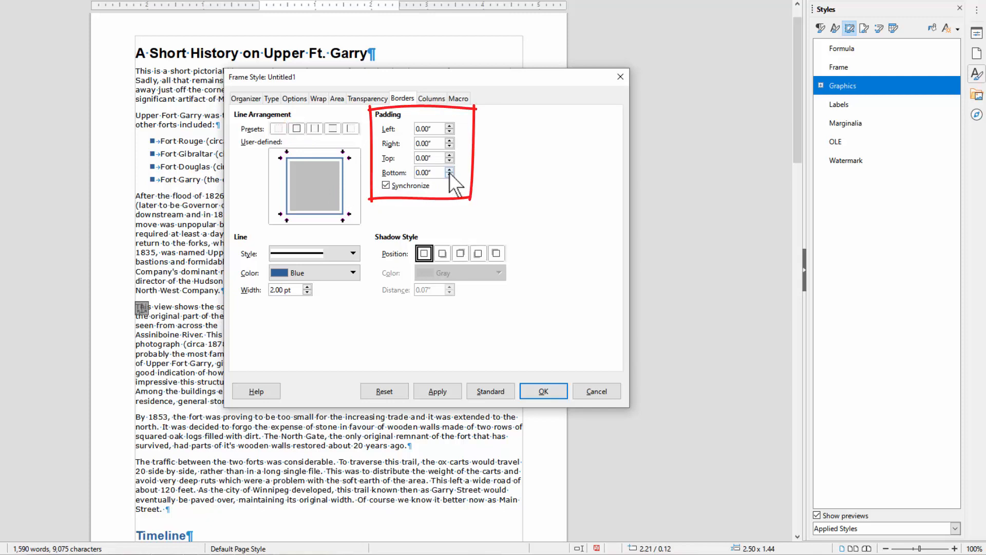
Add a Light Gray 3 shadow cast to the bottom right in the BlueBorder style.
{"action": "left_click", "coordinate": [442, 252]}
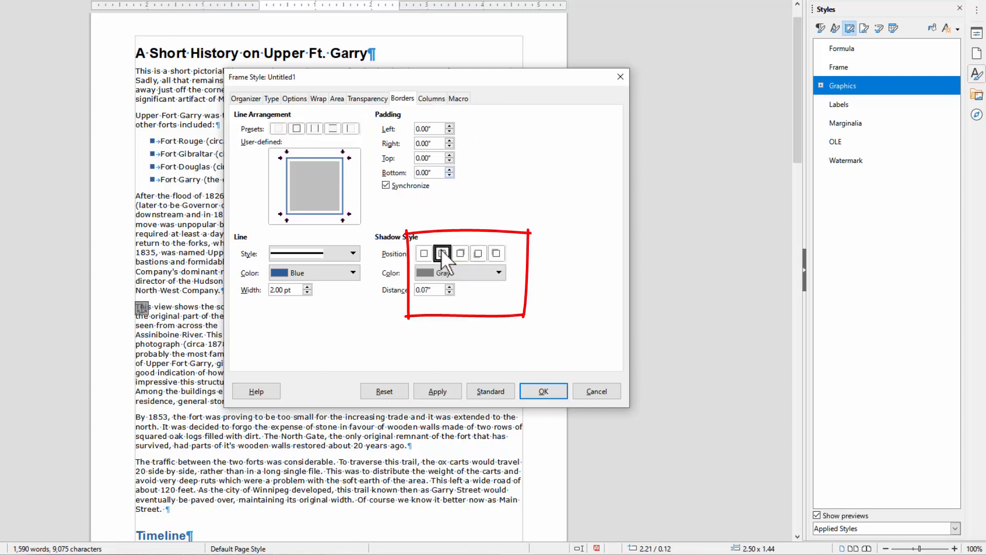
{"action": "left_click", "coordinate": [498, 273]}
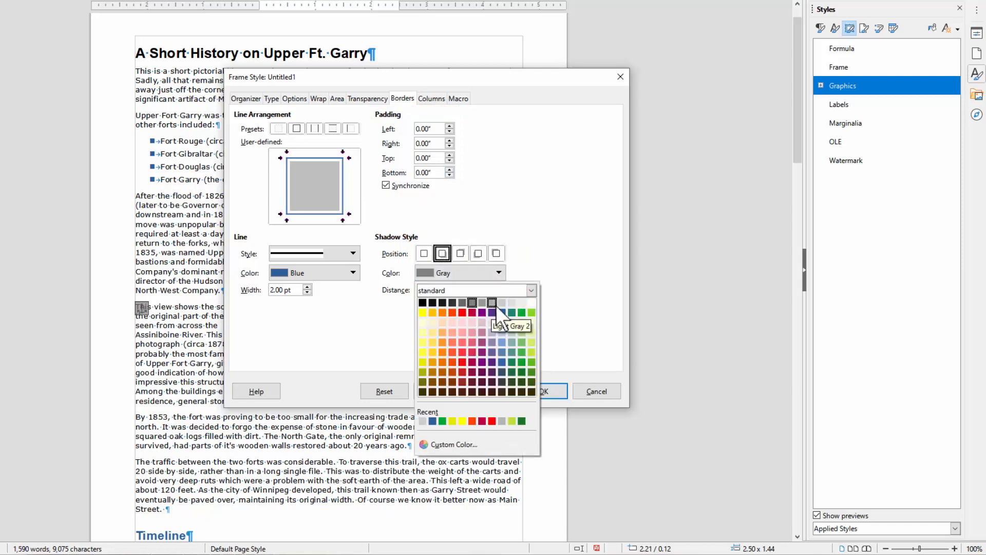
{"action": "left_click", "coordinate": [501, 302]}
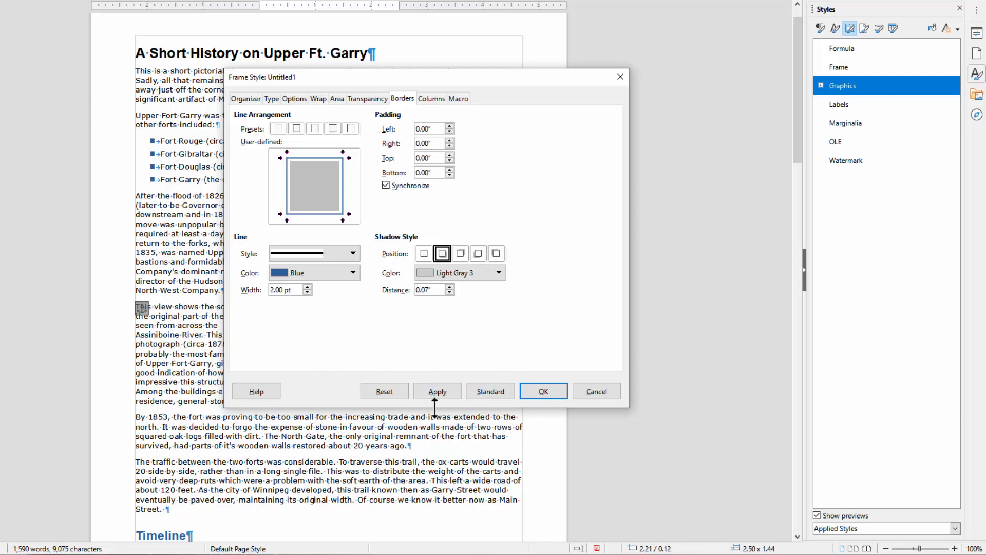
Set the BlueBorder style's left wrap spacing to 0.10" and save the style.
{"action": "left_click", "coordinate": [319, 99]}
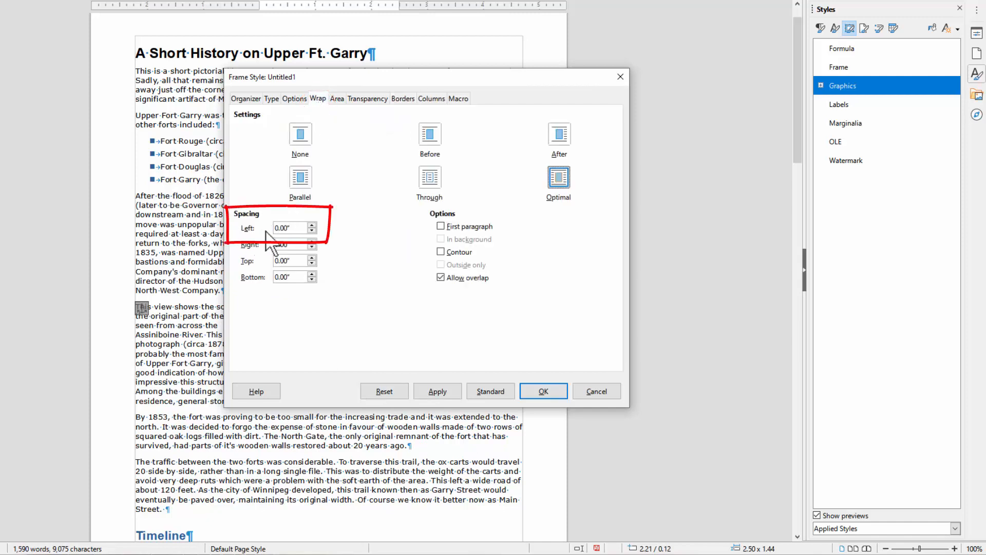
{"action": "left_click", "coordinate": [312, 225]}
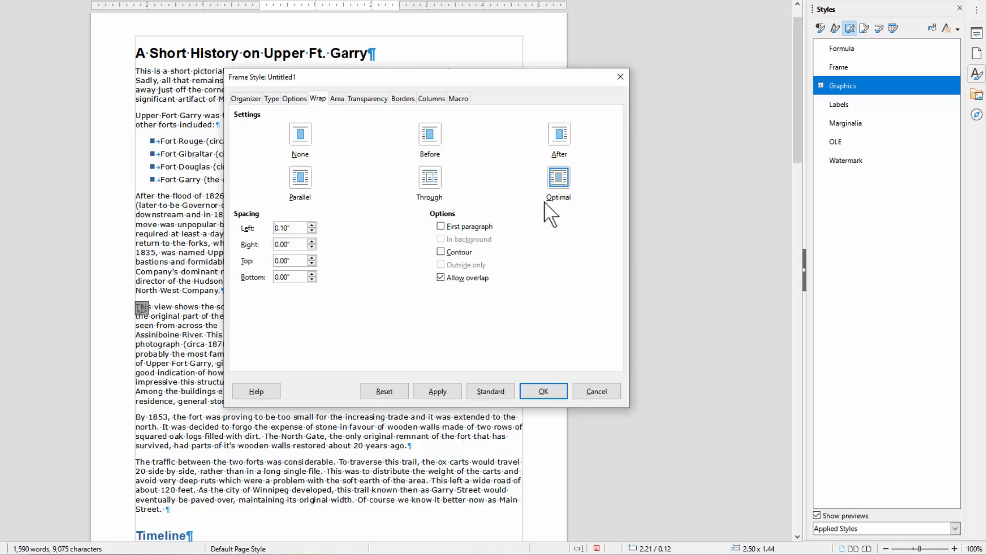
{"action": "left_click", "coordinate": [529, 389]}
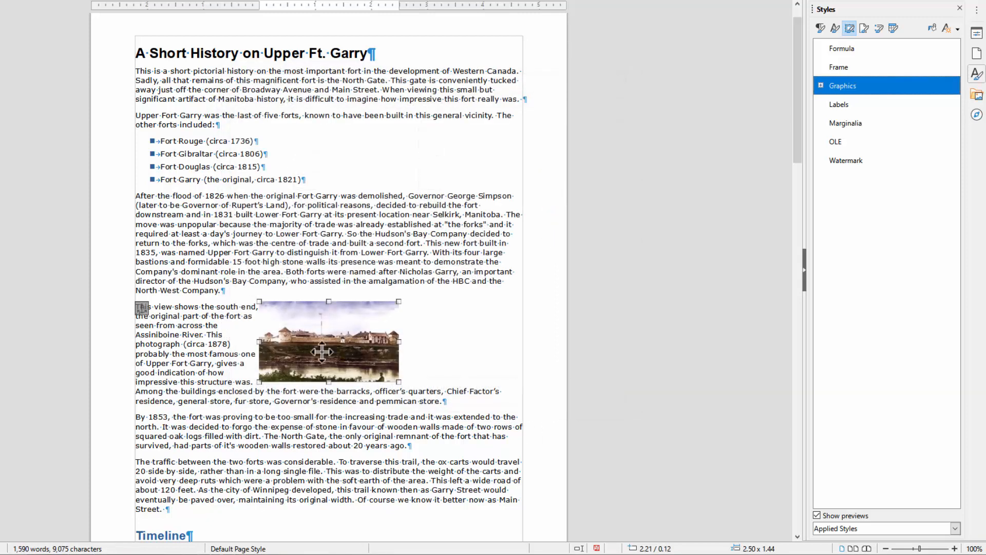
Apply the BlueBorder frame style to the south wall image.
{"action": "left_click", "coordinate": [820, 85]}
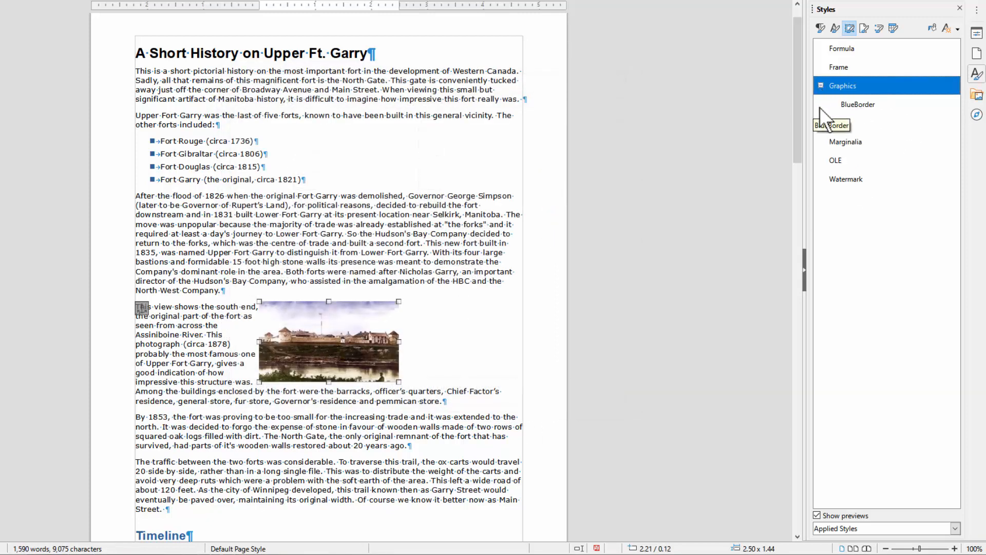
{"action": "double_click", "coordinate": [858, 105]}
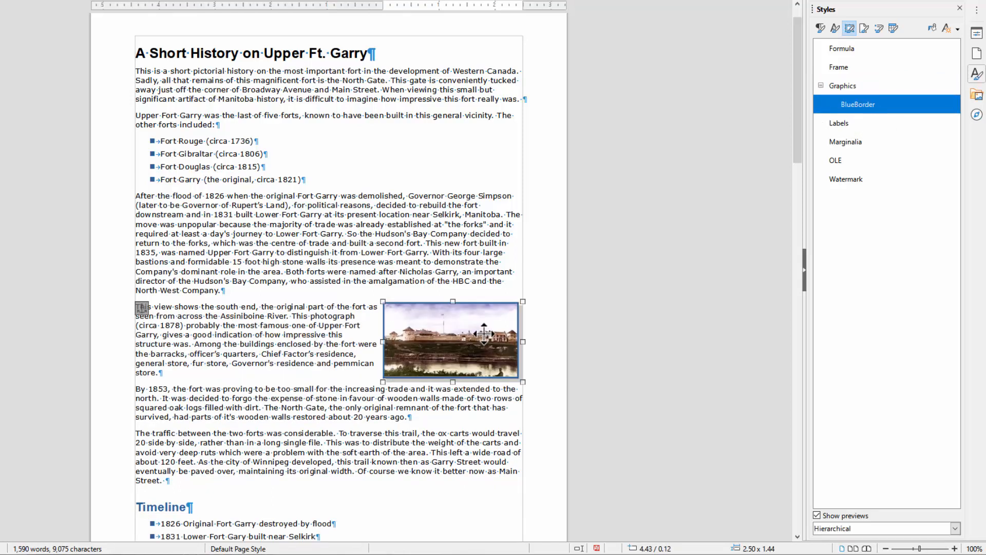
Replace the [govhouse.jpg] placeholder under The Governor's Residence with the matching image file.
{"action": "scroll", "coordinate": [369, 363], "scroll_direction": "down", "scroll_amount": 10}
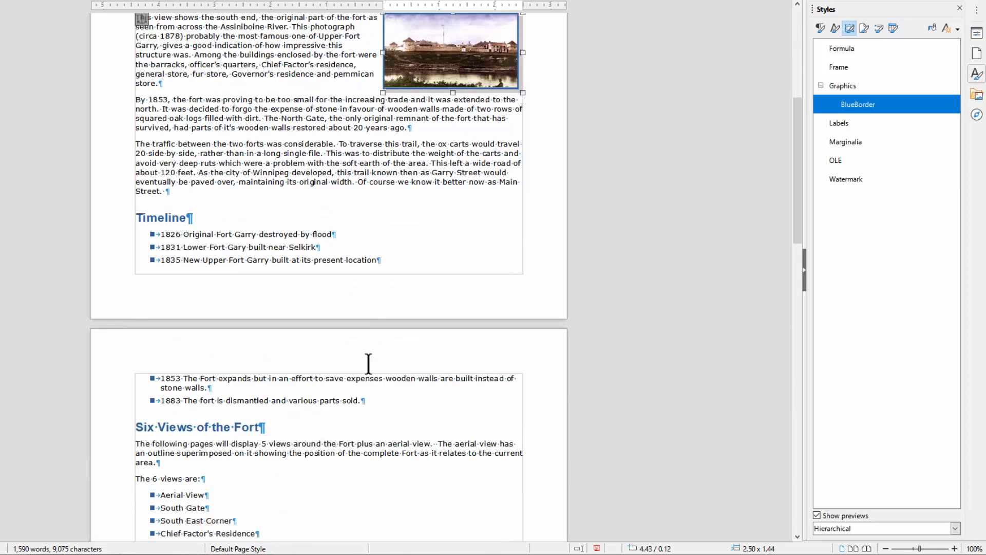
{"action": "scroll", "coordinate": [368, 364], "scroll_direction": "down", "scroll_amount": 3}
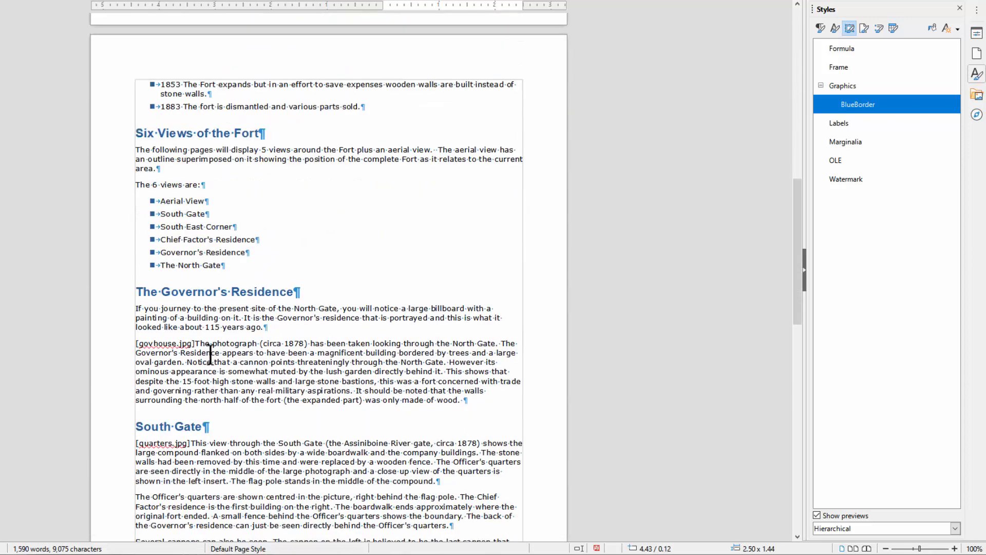
{"action": "left_click_drag", "start_coordinate": [195, 343], "coordinate": [134, 343]}
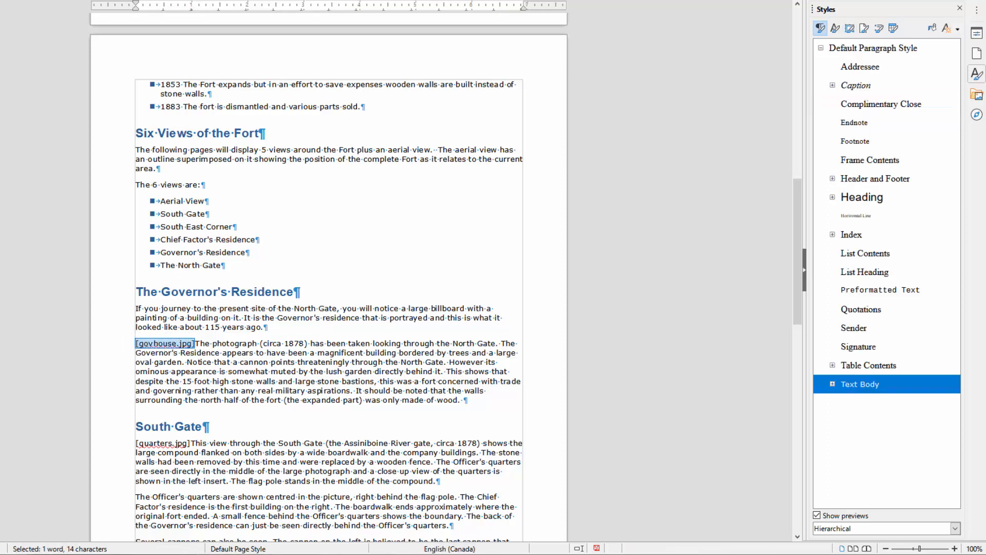
{"action": "double_click", "coordinate": [261, 44]}
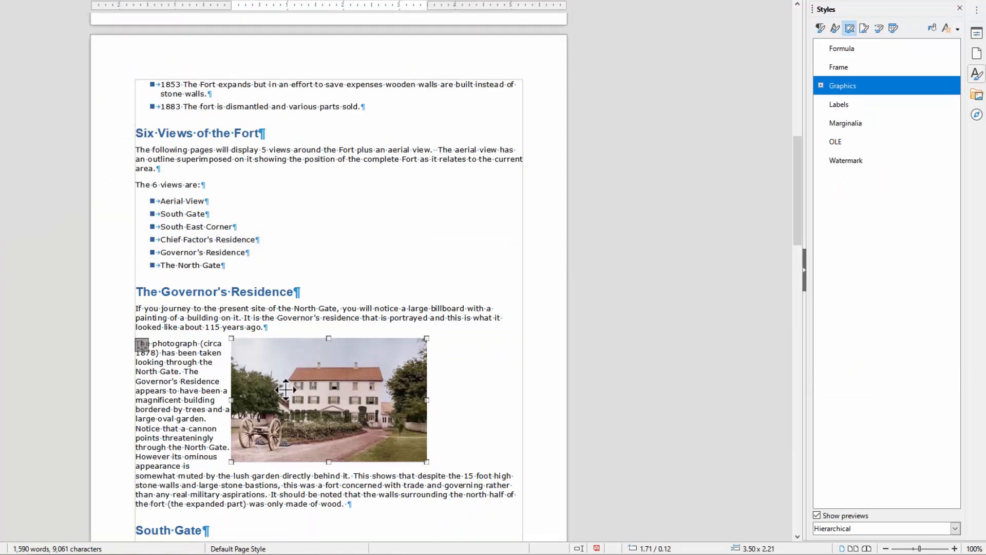
Make the Governor's Residence image 2.5" wide, anchored to paragraph, and apply the BlueBorder frame style to it.
{"action": "double_click", "coordinate": [332, 388]}
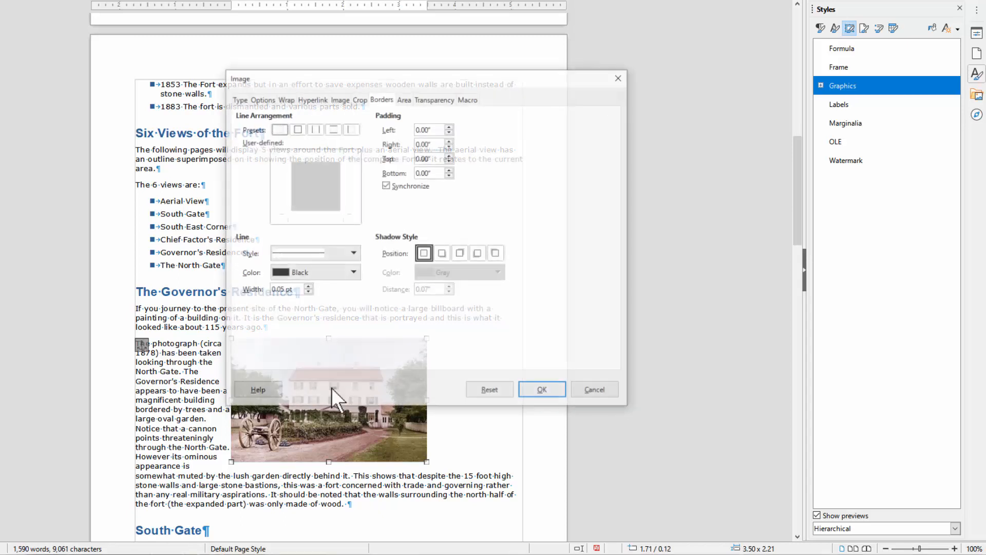
{"action": "left_click", "coordinate": [239, 99]}
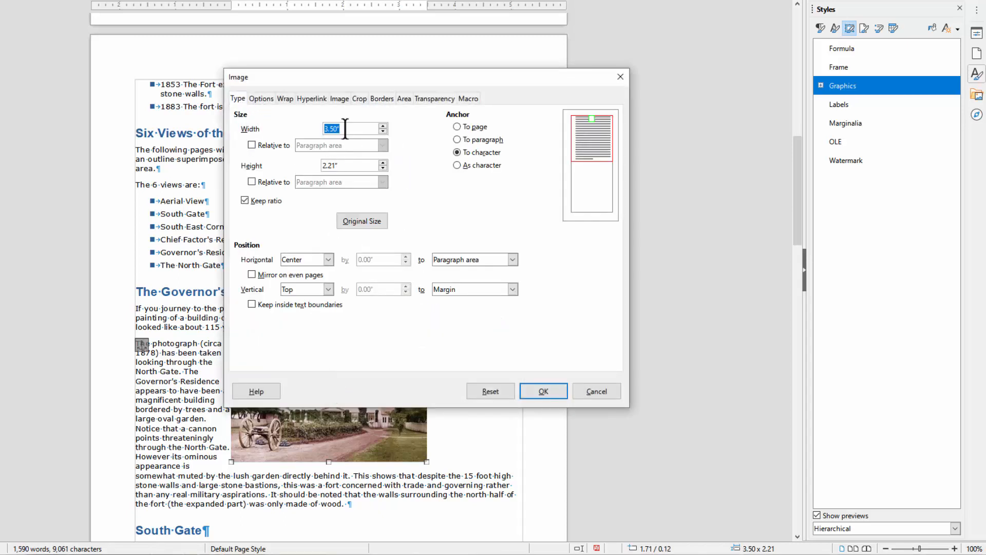
{"action": "type", "text": "2.5"}
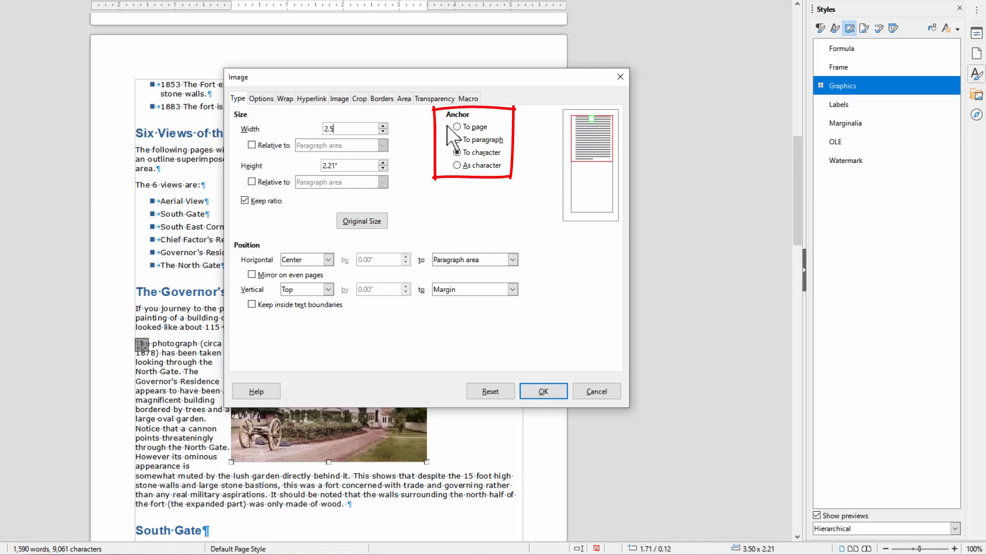
{"action": "left_click", "coordinate": [457, 140]}
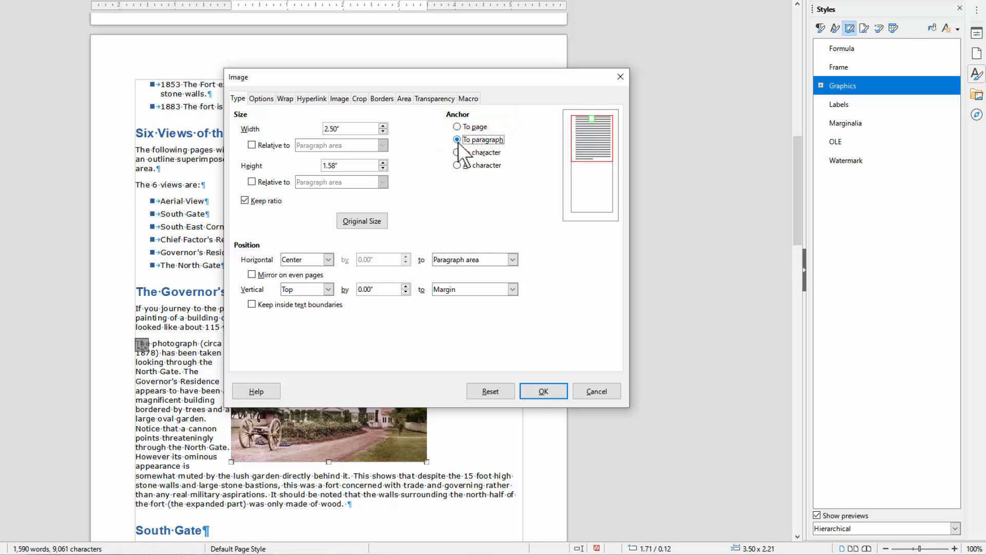
{"action": "left_click", "coordinate": [553, 393]}
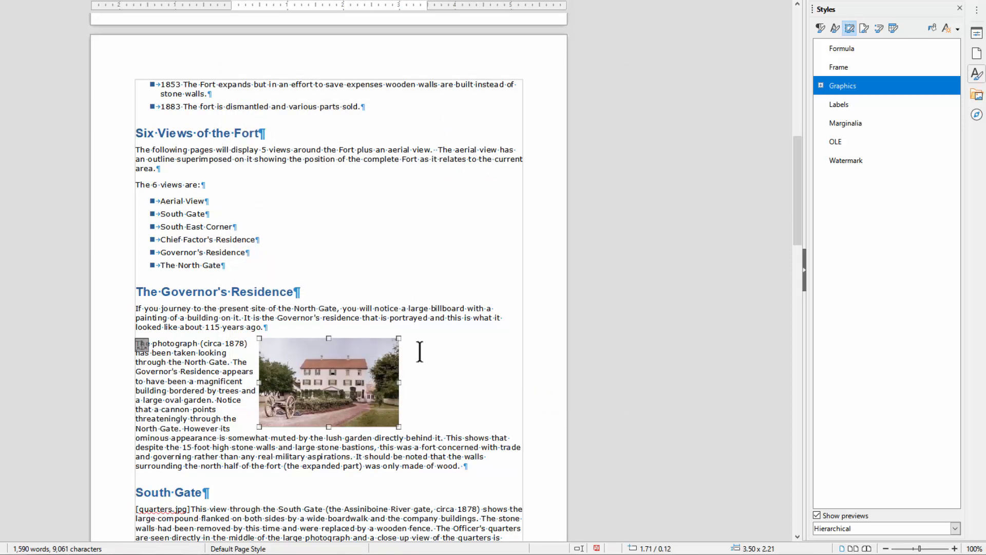
{"action": "left_click", "coordinate": [820, 85]}
{"action": "double_click", "coordinate": [847, 104]}
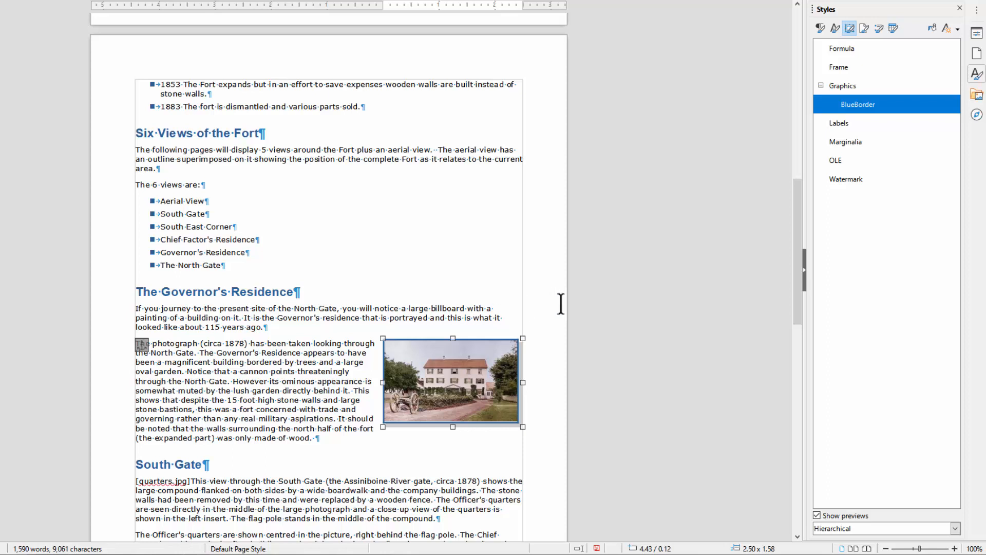
Create a frame style named Left that inherits from BlueBorder and has its horizontal position set to Left.
{"action": "right_click", "coordinate": [856, 108]}
{"action": "left_click", "coordinate": [874, 118]}
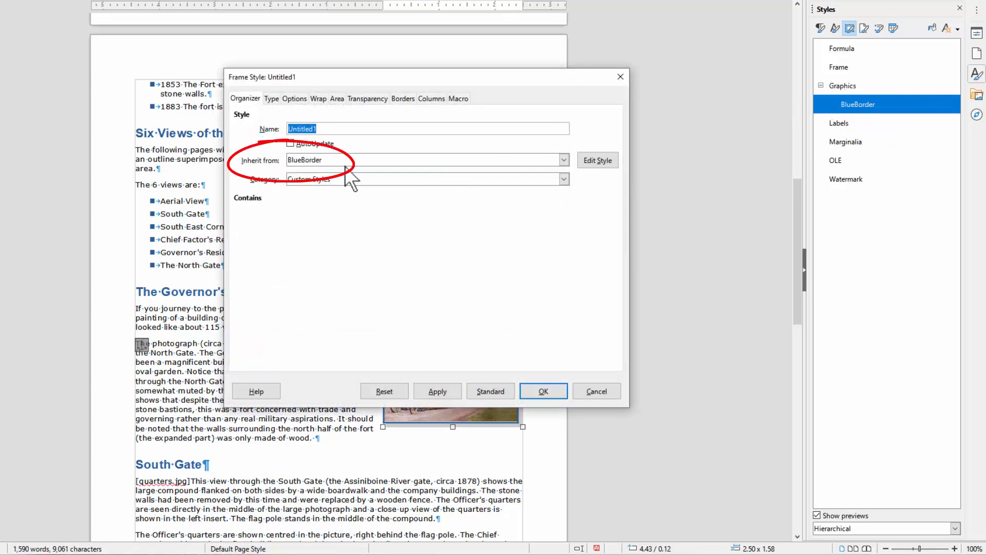
{"action": "left_click", "coordinate": [323, 129]}
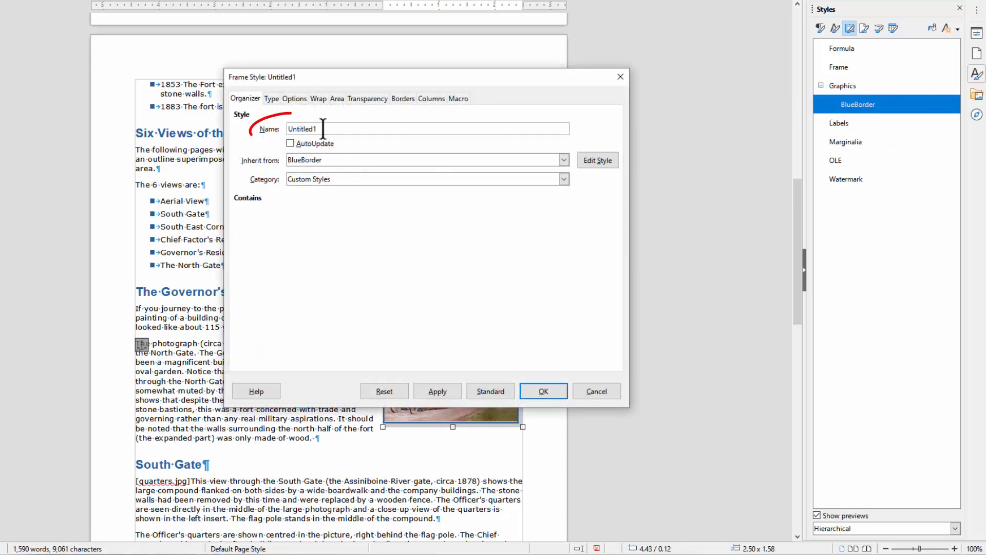
{"action": "left_click_drag", "start_coordinate": [324, 128], "coordinate": [203, 131]}
{"action": "type", "text": "Left"}
{"action": "key", "text": "ctrl+Page_Down"}
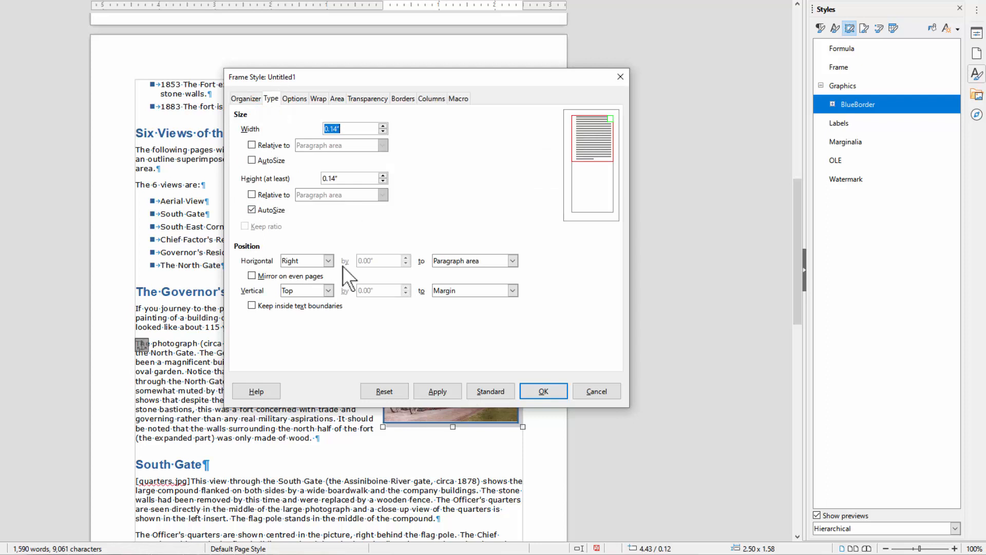
{"action": "left_click", "coordinate": [328, 261]}
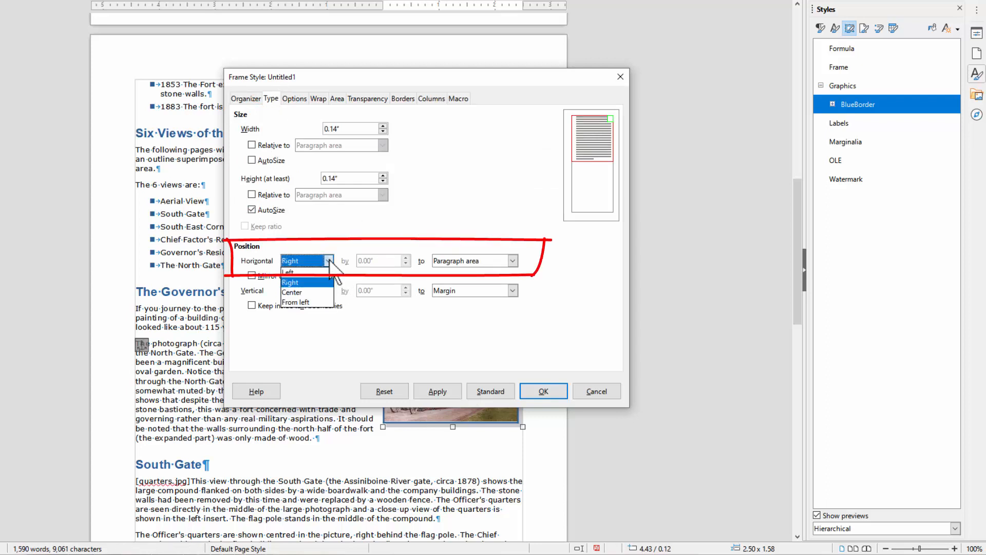
{"action": "left_click", "coordinate": [310, 272]}
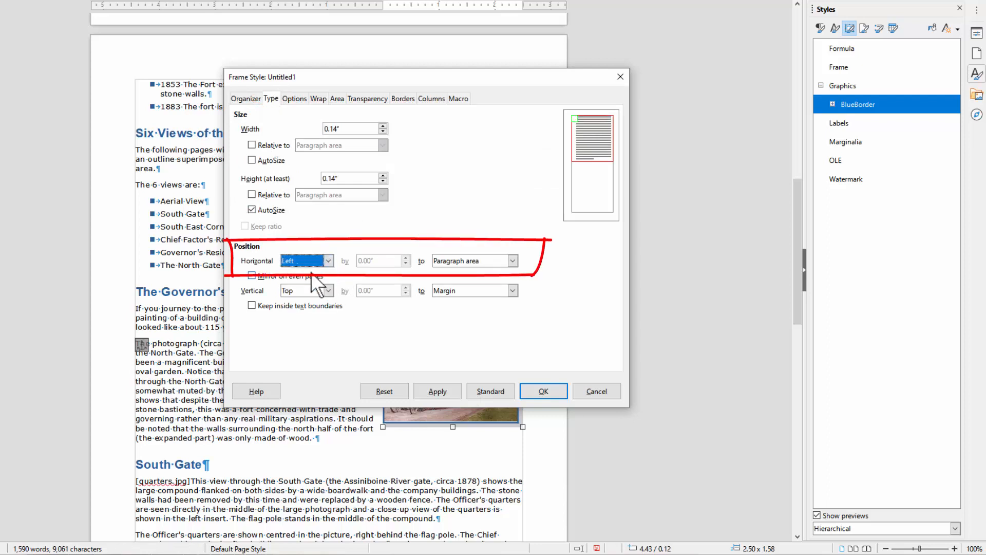
Set the Left style's left wrap spacing to 0.00", increase its right spacing, and apply the style to the Governor's Residence image.
{"action": "left_click", "coordinate": [318, 99]}
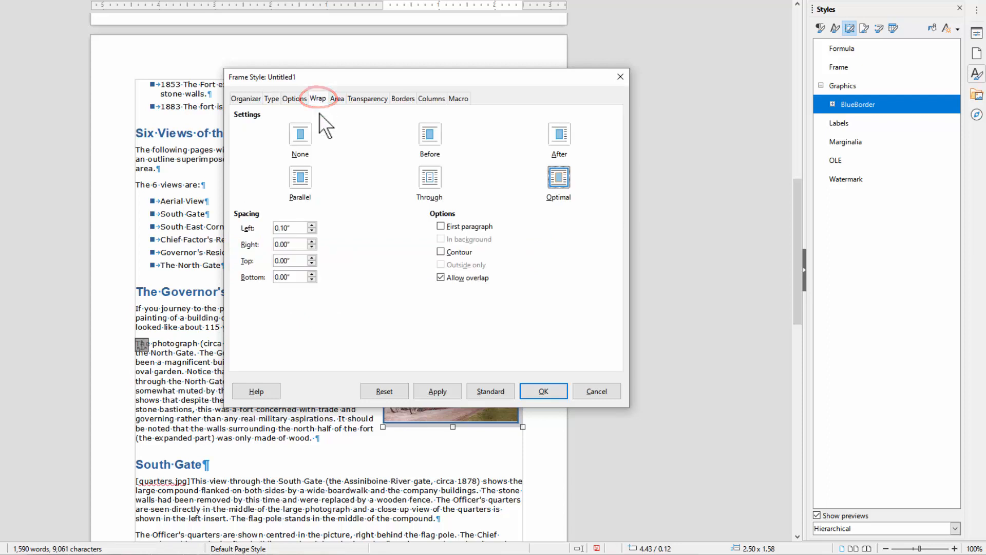
{"action": "left_click", "coordinate": [312, 230]}
{"action": "left_click", "coordinate": [312, 241]}
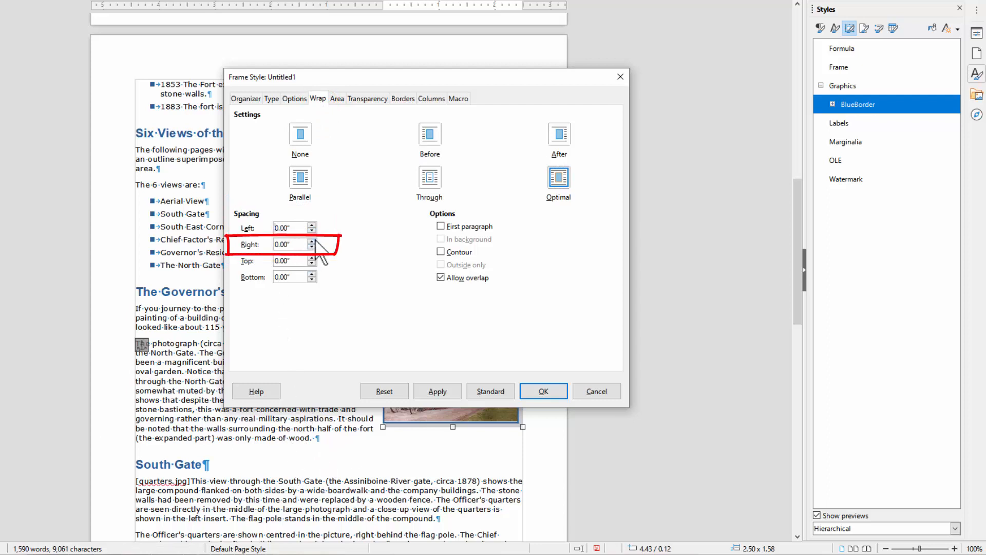
{"action": "left_click", "coordinate": [312, 241]}
{"action": "left_click", "coordinate": [312, 242]}
{"action": "left_click", "coordinate": [546, 389]}
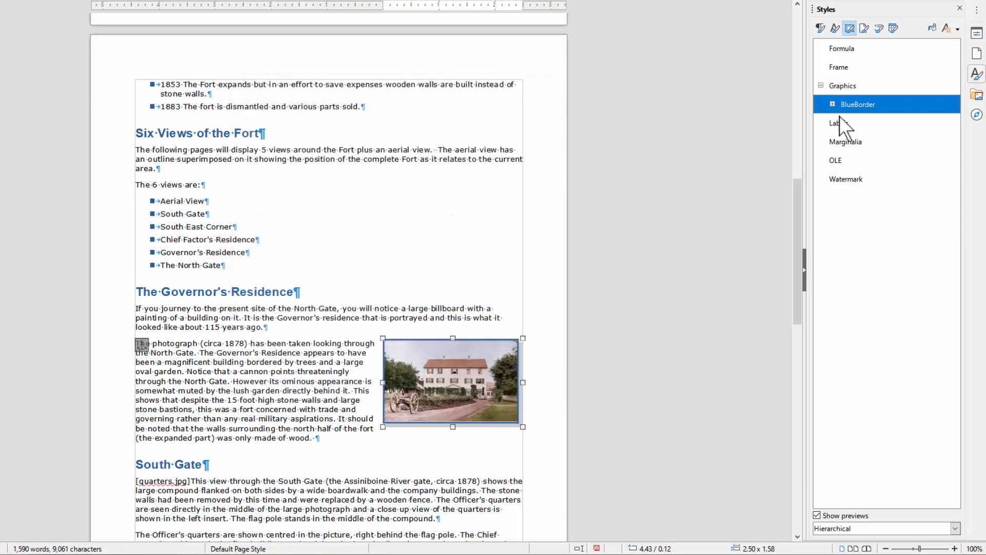
{"action": "left_click", "coordinate": [832, 105]}
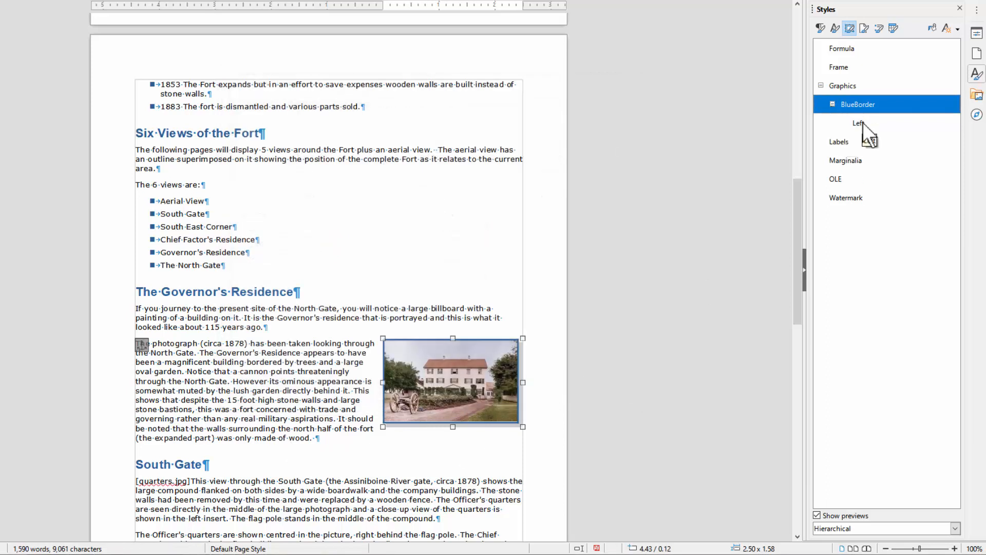
{"action": "double_click", "coordinate": [862, 122]}
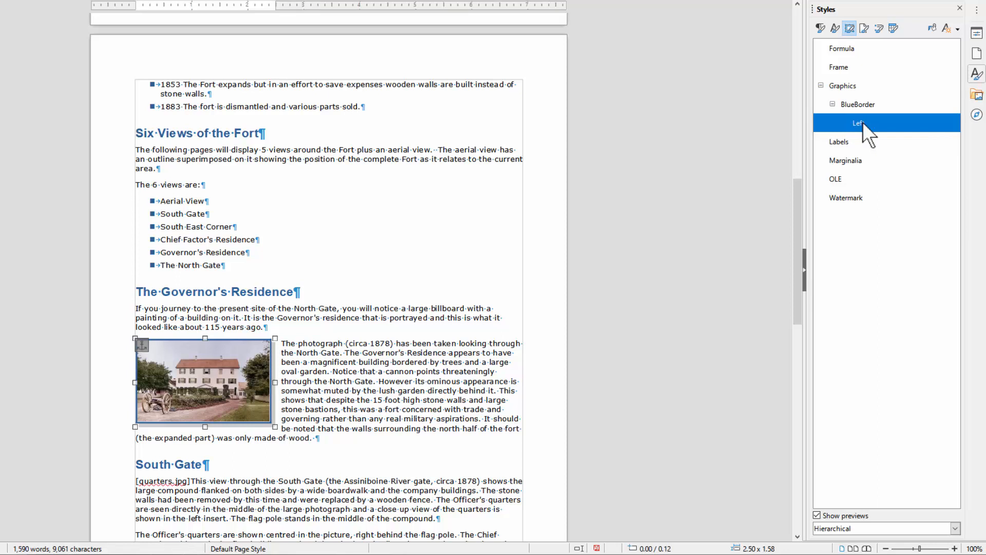
Replace the [quarters.jpg] placeholder under South Gate with the matching image file.
{"action": "scroll", "coordinate": [657, 133], "scroll_direction": "down", "scroll_amount": 3}
{"action": "scroll", "coordinate": [584, 127], "scroll_direction": "down", "scroll_amount": 3}
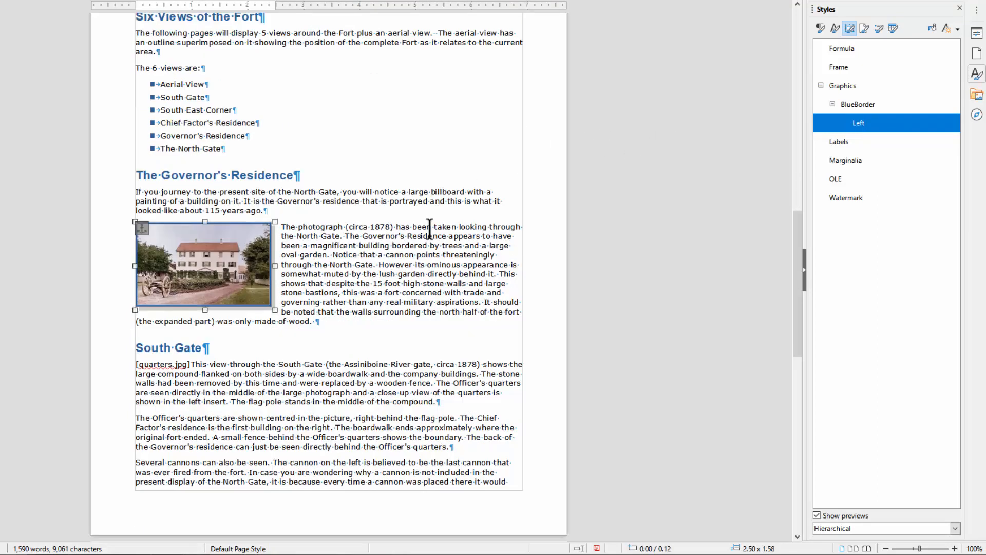
{"action": "left_click_drag", "start_coordinate": [191, 313], "coordinate": [135, 308]}
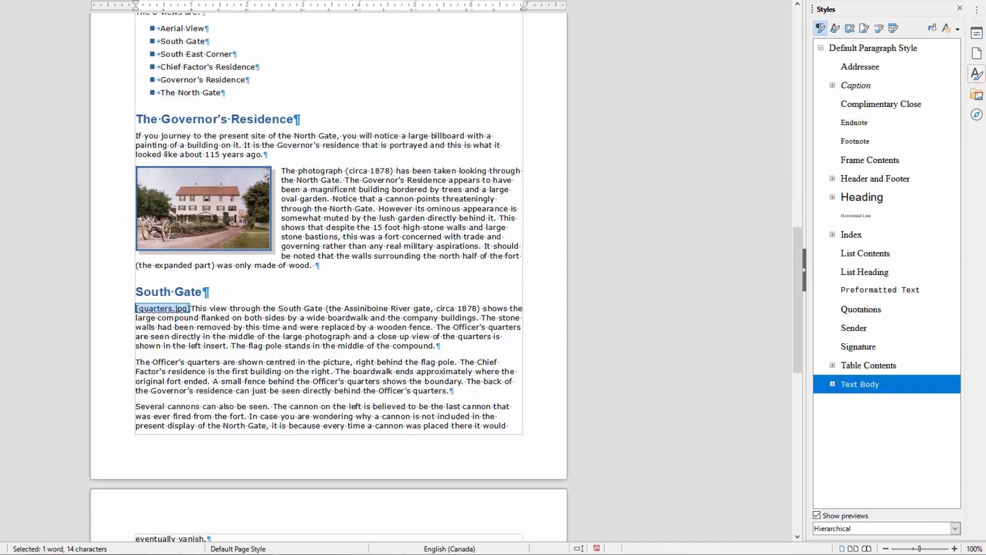
{"action": "left_click", "coordinate": [263, 0]}
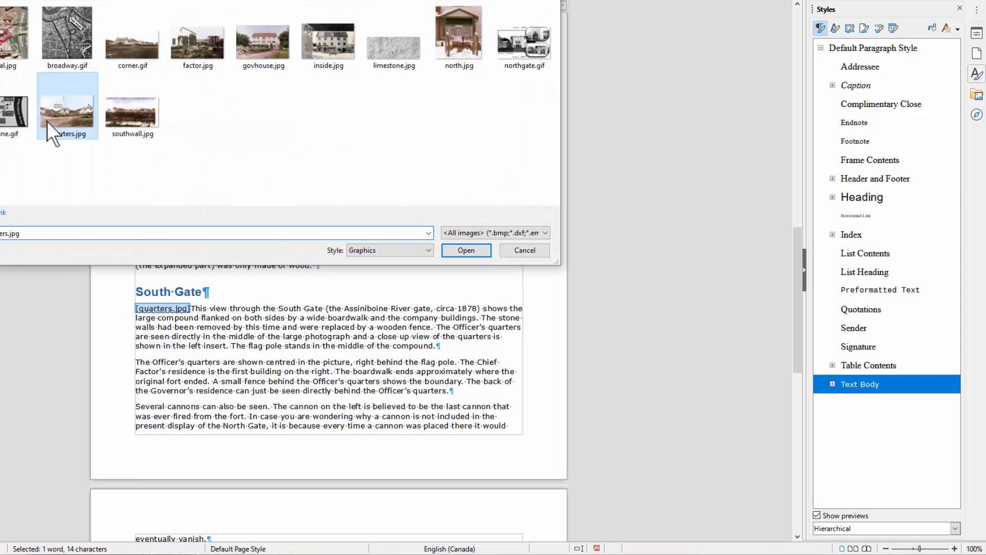
{"action": "double_click", "coordinate": [48, 121]}
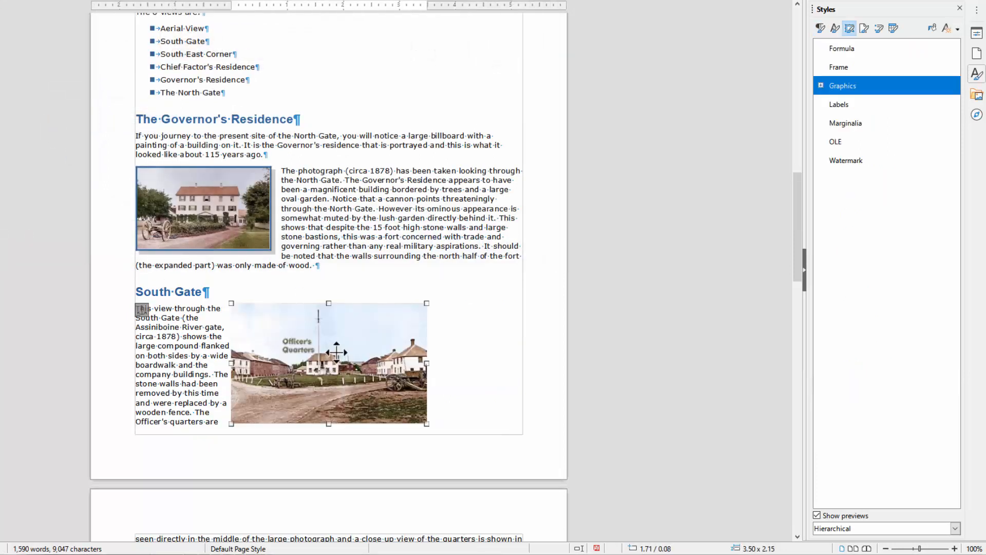
Make the South Gate quarters image 2.5" wide, anchored to paragraph, and apply the BlueBorder frame style to it.
{"action": "double_click", "coordinate": [337, 352]}
{"action": "left_click_drag", "start_coordinate": [324, 129], "coordinate": [342, 129]}
{"action": "type", "text": "2.5"}
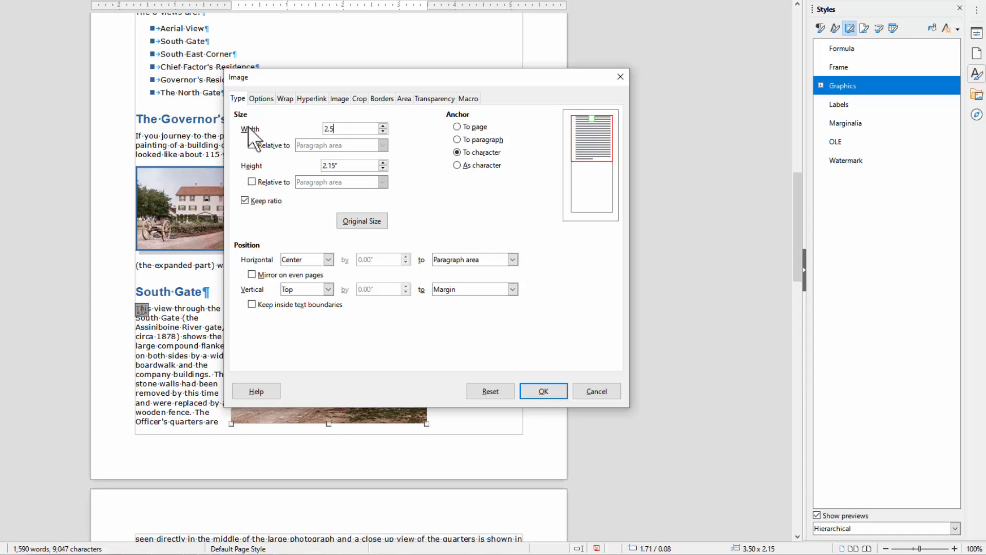
{"action": "left_click", "coordinate": [480, 140]}
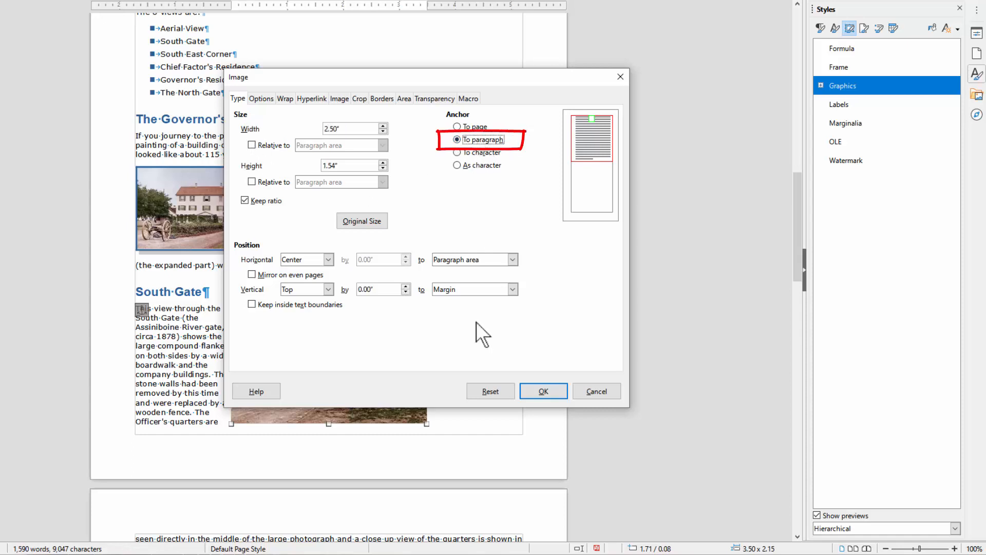
{"action": "left_click", "coordinate": [543, 392]}
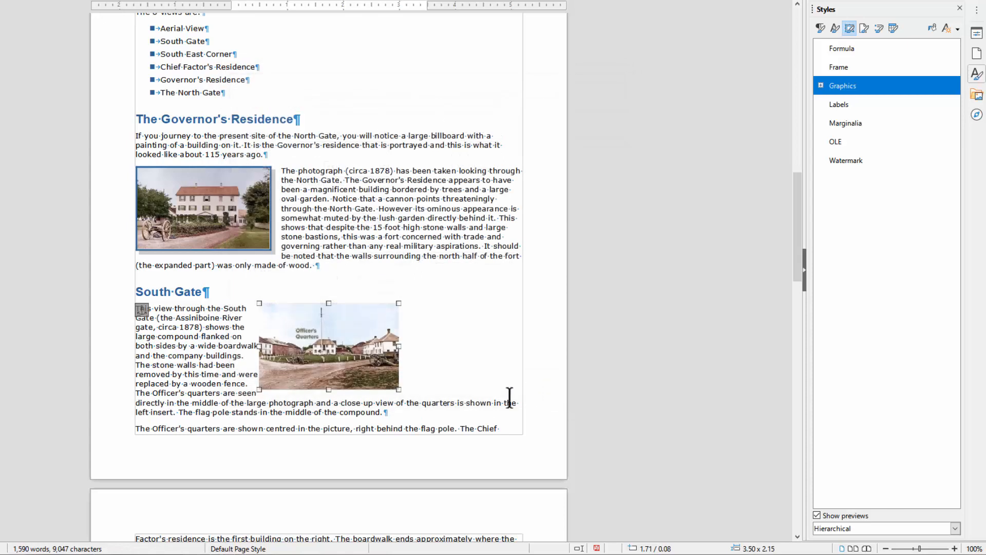
{"action": "left_click", "coordinate": [821, 84]}
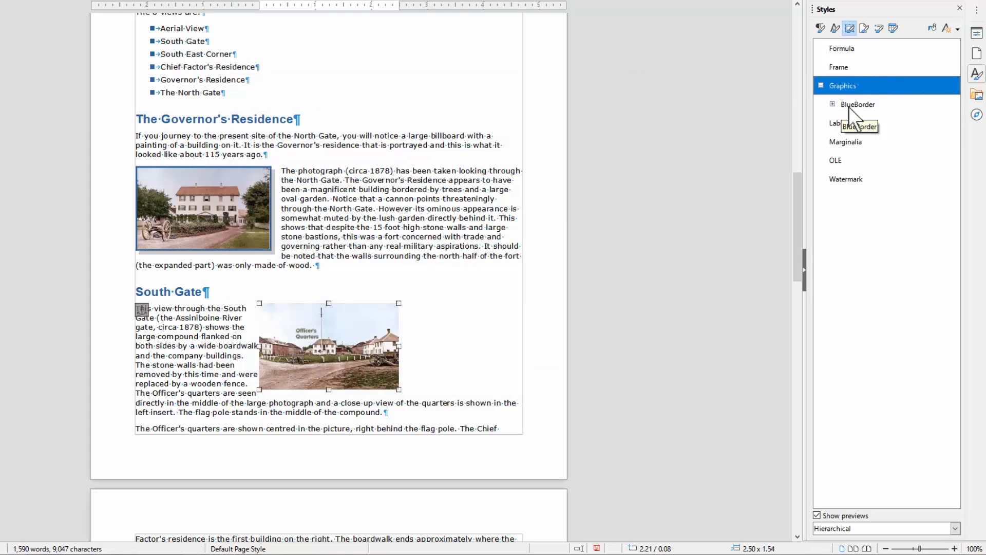
{"action": "double_click", "coordinate": [850, 104]}
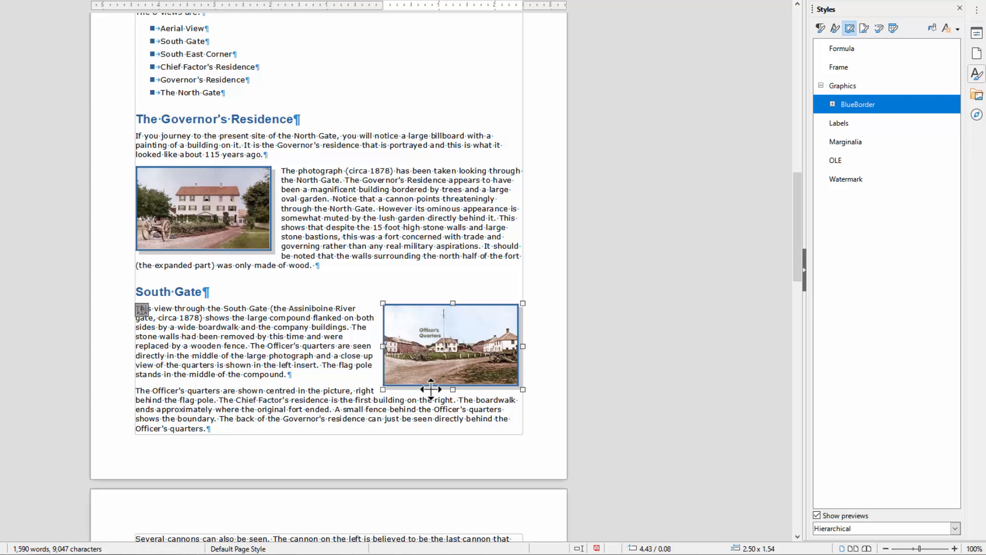
Replace the [northgate.gif] placeholder under The North Gate with the matching image file.
{"action": "scroll", "coordinate": [359, 374], "scroll_direction": "down", "scroll_amount": 6}
{"action": "left_click_drag", "start_coordinate": [194, 294], "coordinate": [137, 289]}
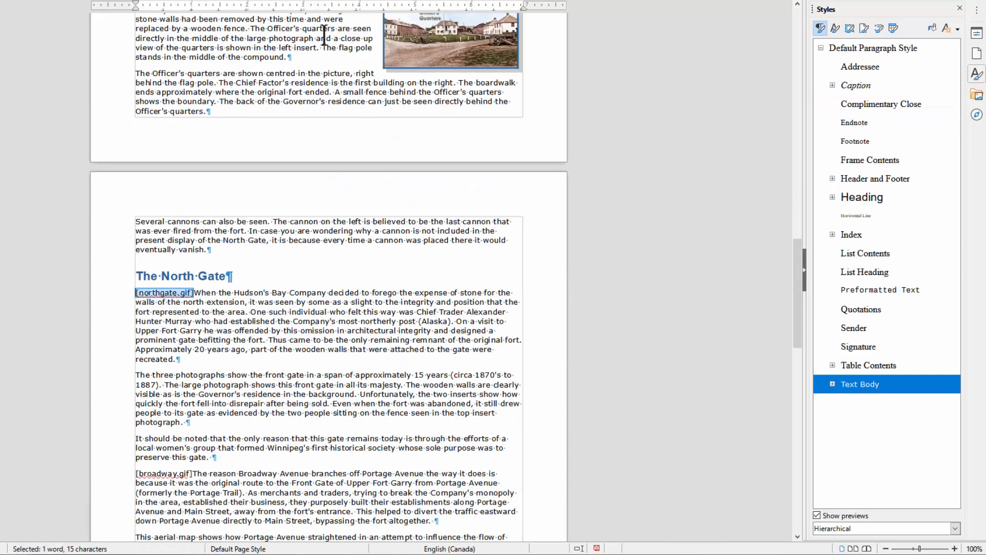
{"action": "left_click", "coordinate": [266, 1]}
{"action": "double_click", "coordinate": [526, 43]}
Make the North Gate image 3" wide, anchored to paragraph, and apply the BlueBorder frame style to it.
{"action": "double_click", "coordinate": [329, 360]}
{"action": "left_click_drag", "start_coordinate": [345, 128], "coordinate": [275, 123]}
{"action": "type", "text": "3"}
{"action": "left_click", "coordinate": [475, 142]}
{"action": "left_click", "coordinate": [532, 390]}
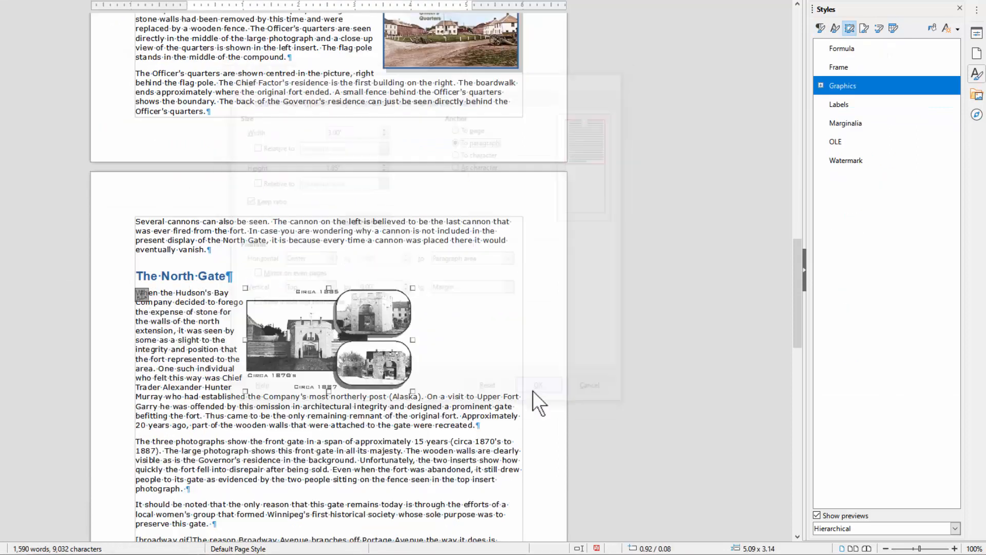
{"action": "left_click", "coordinate": [821, 86]}
{"action": "double_click", "coordinate": [855, 104]}
Replace the [broadway.gif] placeholder in the Broadway Avenue paragraph with the matching image file.
{"action": "scroll", "coordinate": [266, 396], "scroll_direction": "down", "scroll_amount": 6}
{"action": "left_click_drag", "start_coordinate": [193, 344], "coordinate": [135, 344]}
{"action": "left_click", "coordinate": [266, 1]}
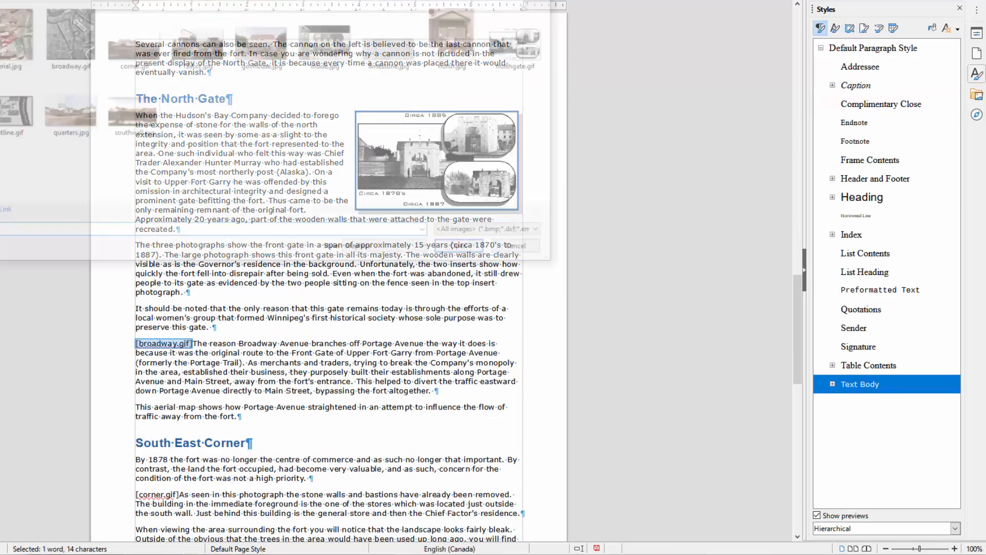
{"action": "double_click", "coordinate": [70, 36]}
Make the Broadway aerial map image 2" wide, anchored to paragraph, and apply the BlueBorder frame style to it.
{"action": "double_click", "coordinate": [329, 412]}
{"action": "left_click_drag", "start_coordinate": [345, 127], "coordinate": [267, 128]}
{"action": "type", "text": "2"}
{"action": "left_click", "coordinate": [456, 139]}
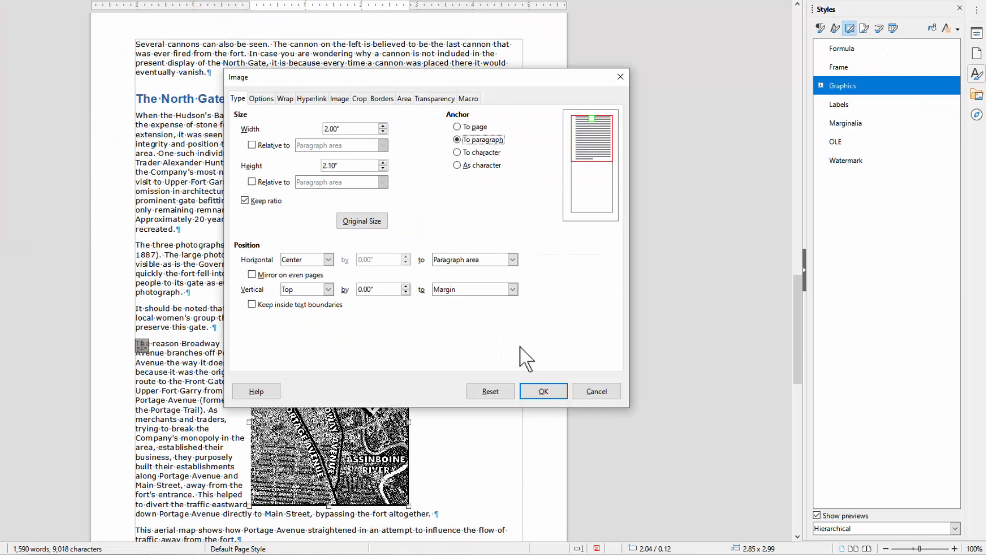
{"action": "left_click", "coordinate": [543, 391]}
{"action": "left_click", "coordinate": [821, 85]}
{"action": "double_click", "coordinate": [857, 104]}
Replace the [corner.gif] placeholder under South East Corner with the matching image file.
{"action": "scroll", "coordinate": [174, 401], "scroll_direction": "down", "scroll_amount": 6}
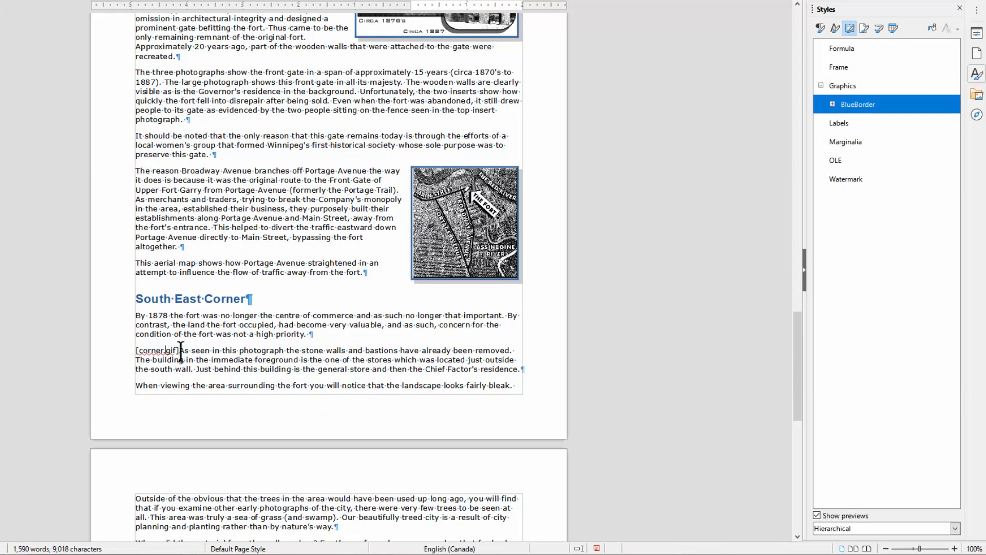
{"action": "left_click_drag", "start_coordinate": [180, 351], "coordinate": [129, 351]}
{"action": "left_click", "coordinate": [266, 1]}
{"action": "double_click", "coordinate": [132, 39]}
Set the South East Corner image's width to 2.50" and apply the BlueBorder frame style to it.
{"action": "double_click", "coordinate": [315, 324]}
{"action": "left_click_drag", "start_coordinate": [346, 127], "coordinate": [262, 123]}
{"action": "type", "text": "2."}
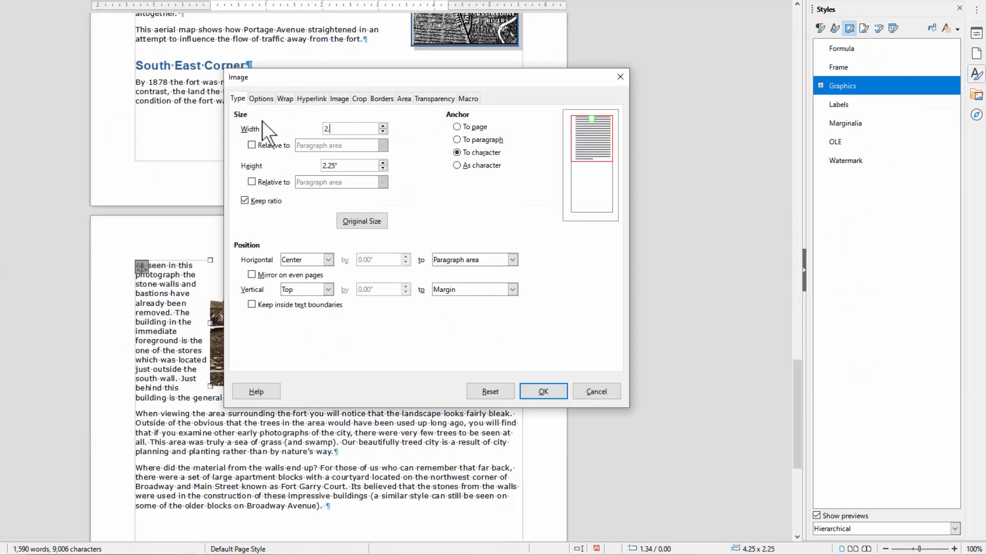
{"action": "type", "text": "50\""}
{"action": "left_click", "coordinate": [534, 392]}
{"action": "left_click", "coordinate": [821, 86]}
{"action": "double_click", "coordinate": [851, 104]}
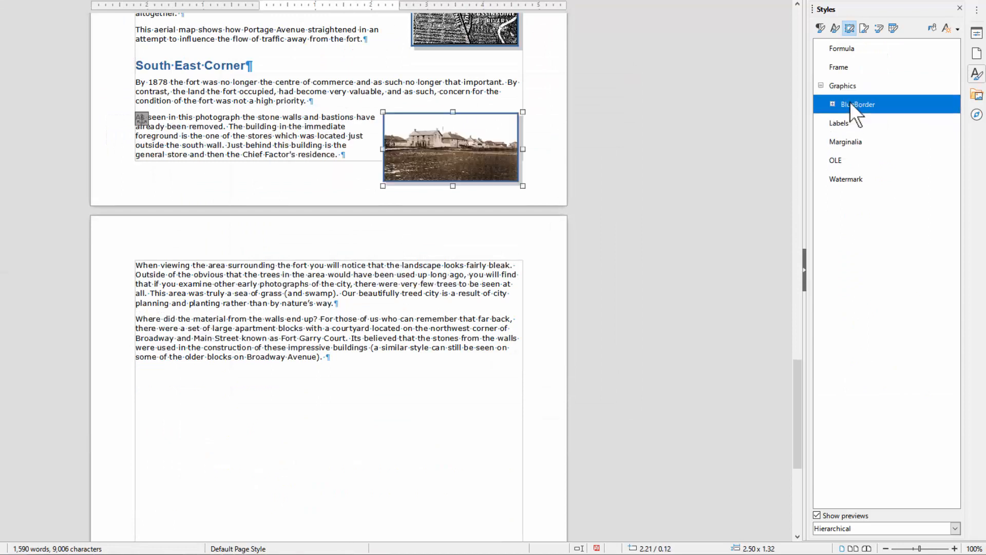
Move the South East Corner image's anchor to the paragraph beginning "When viewing the area" on the next page.
{"action": "scroll", "coordinate": [372, 467], "scroll_direction": "up", "scroll_amount": 6}
{"action": "scroll", "coordinate": [372, 467], "scroll_direction": "down", "scroll_amount": 4}
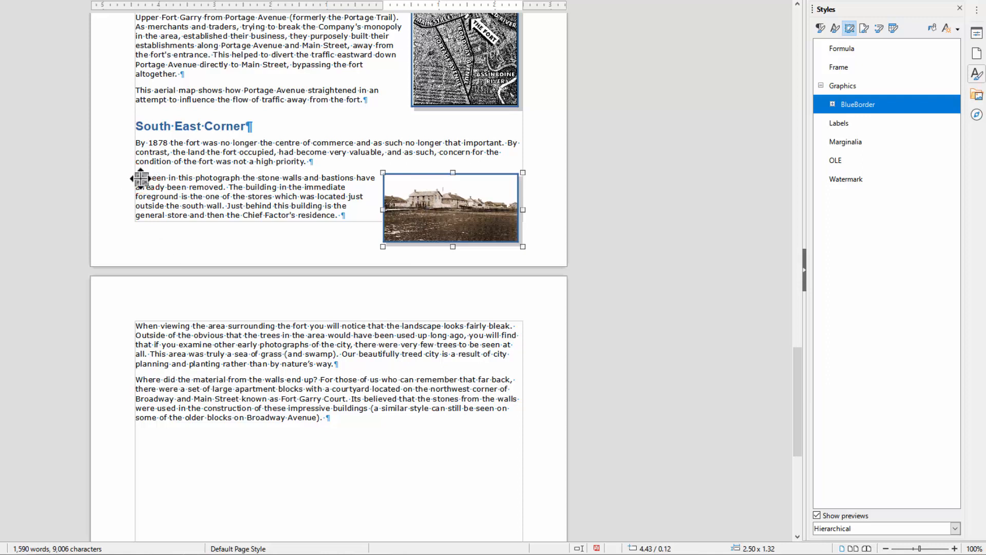
{"action": "left_click_drag", "start_coordinate": [141, 178], "coordinate": [136, 324]}
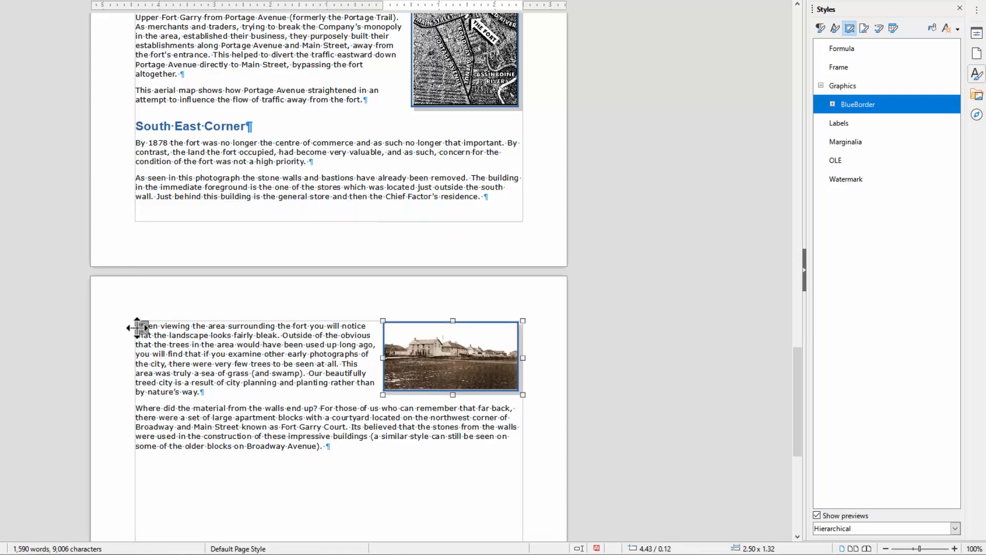
{"action": "left_click", "coordinate": [229, 373]}
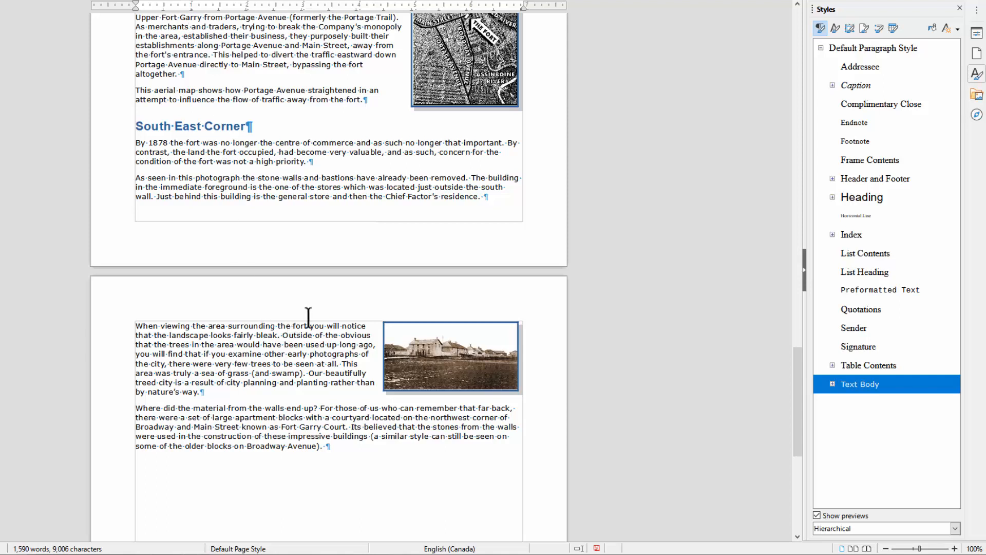
Add a new paragraph after the last one in the document and insert the text of Aerial View.odt there.
{"action": "key", "text": "ctrl+shift+o"}
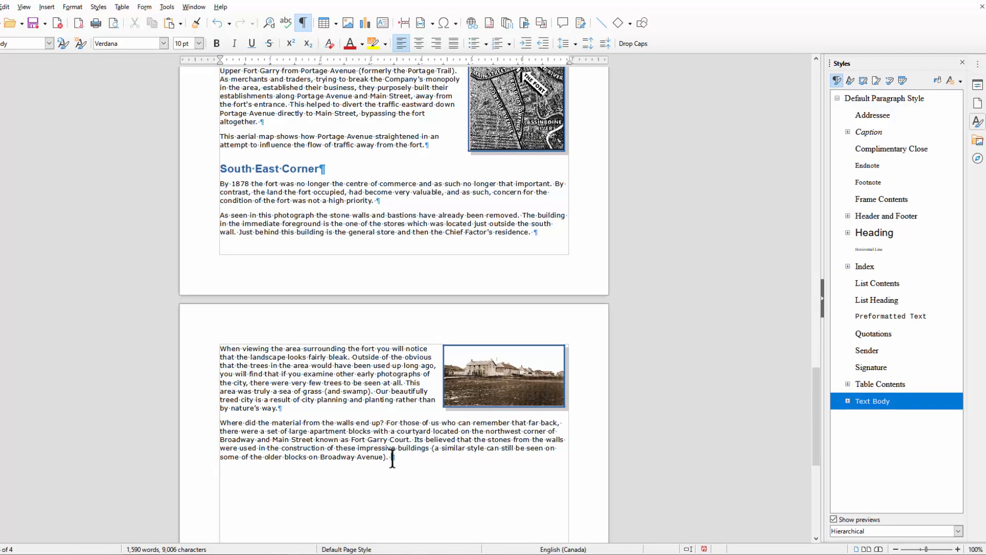
{"action": "key", "text": "Return"}
{"action": "left_click", "coordinate": [47, 7]}
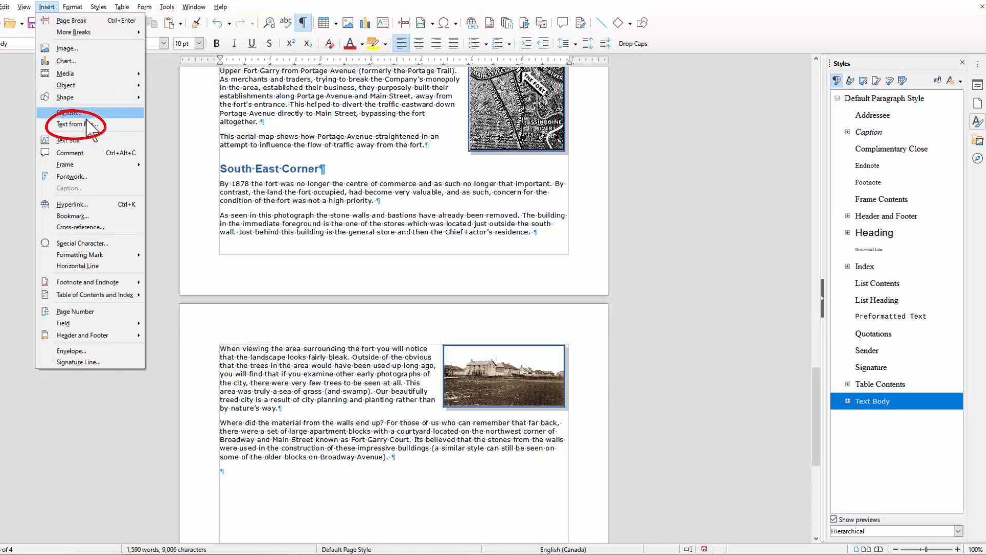
{"action": "left_click", "coordinate": [76, 125]}
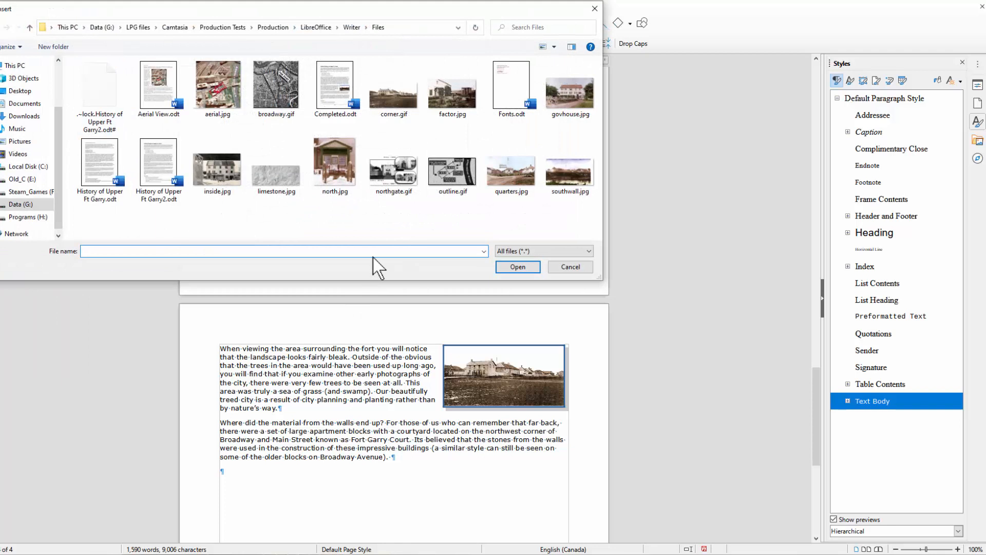
{"action": "double_click", "coordinate": [158, 85]}
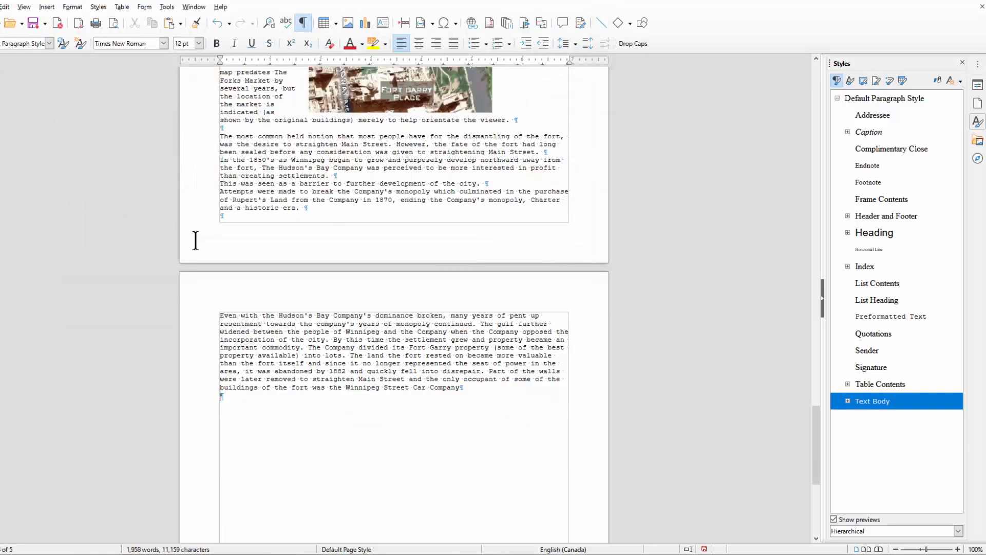
Look through the inserted Aerial View text and check which font and paragraph style it uses.
{"action": "scroll", "coordinate": [306, 479], "scroll_direction": "up", "scroll_amount": 10}
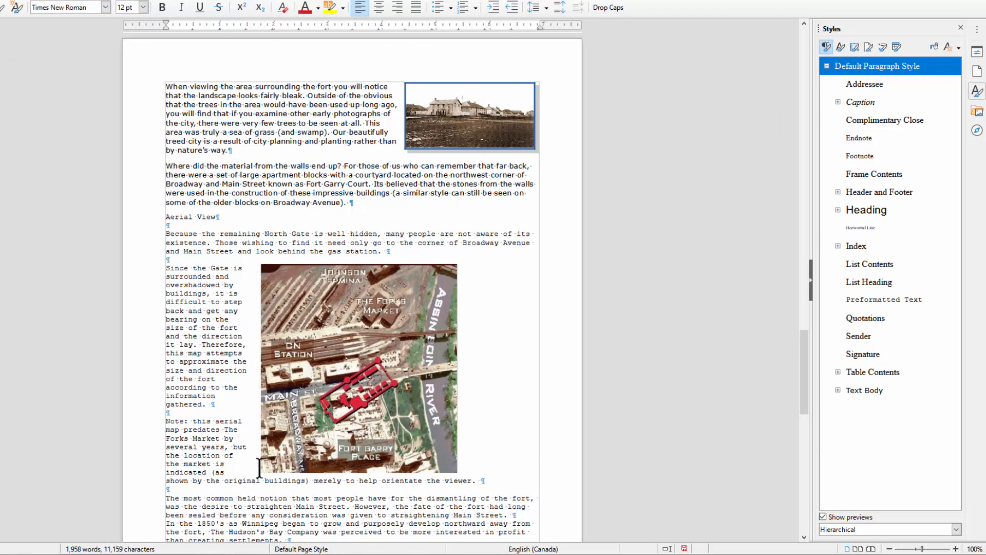
{"action": "scroll", "coordinate": [257, 470], "scroll_direction": "down", "scroll_amount": 6}
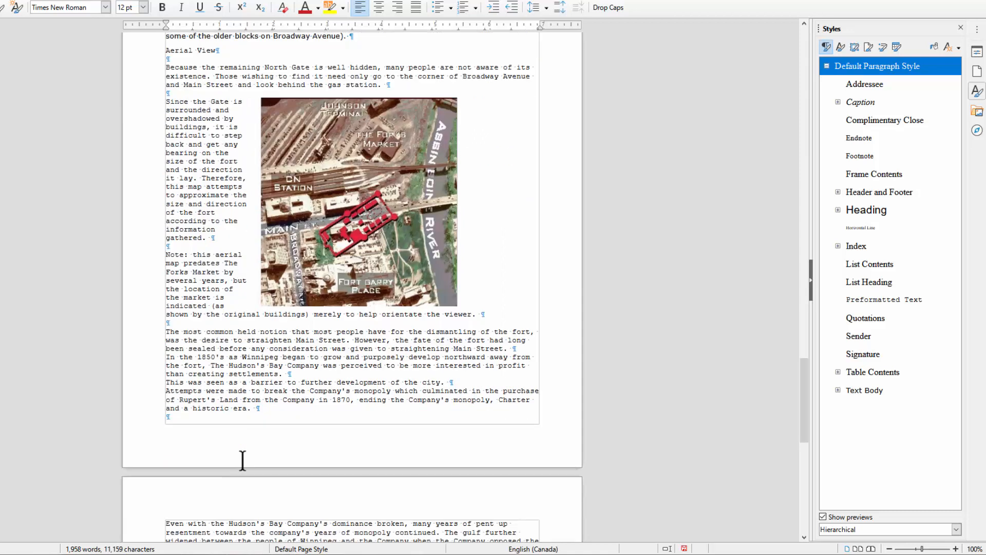
{"action": "scroll", "coordinate": [251, 483], "scroll_direction": "down", "scroll_amount": 5}
{"action": "scroll", "coordinate": [250, 482], "scroll_direction": "up", "scroll_amount": 7}
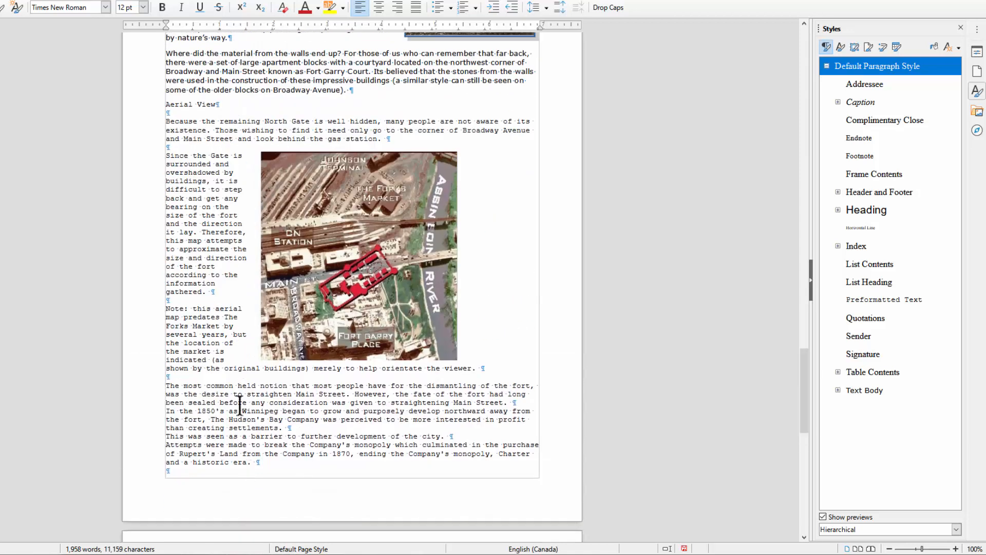
{"action": "left_click", "coordinate": [220, 198]}
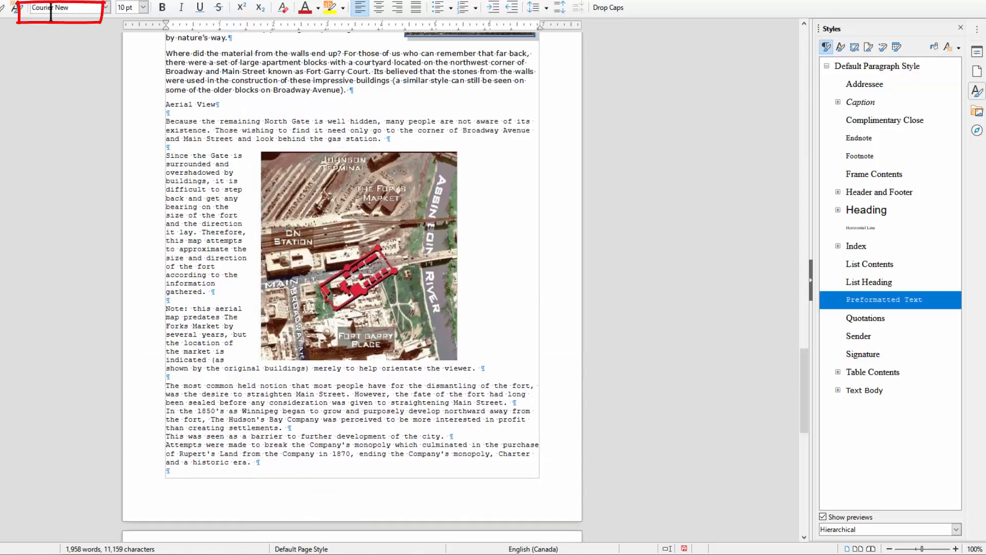
{"action": "left_click", "coordinate": [220, 164]}
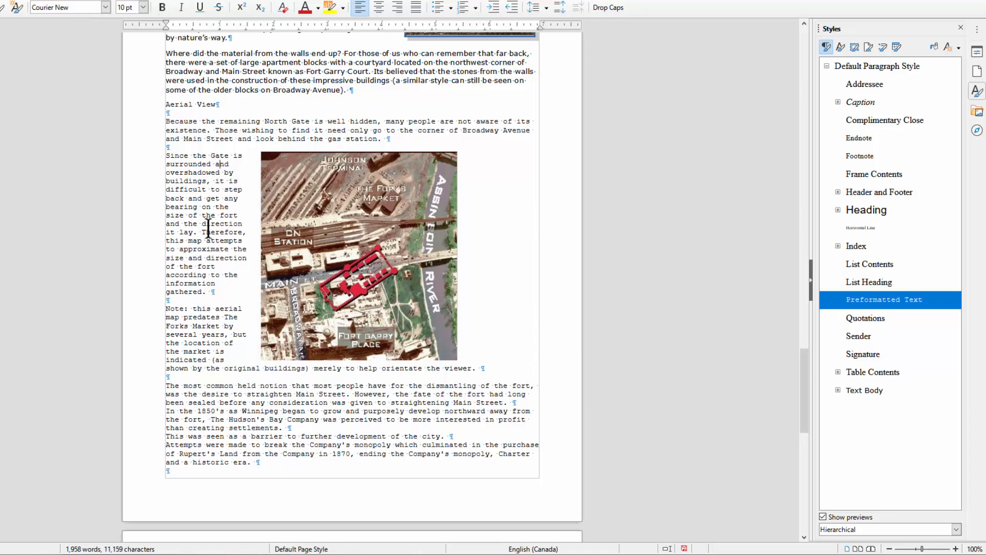
{"action": "scroll", "coordinate": [208, 228], "scroll_direction": "up", "scroll_amount": 2}
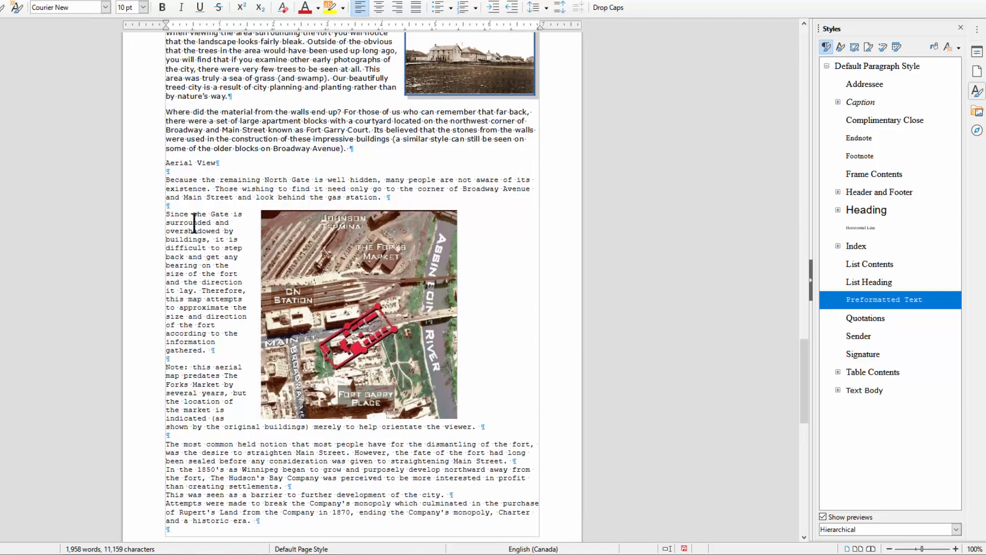
Apply the Text Body paragraph style to all inserted text from "Aerial View" through the paragraph ending "Winnipeg Street Car Company".
{"action": "double_click", "coordinate": [178, 163]}
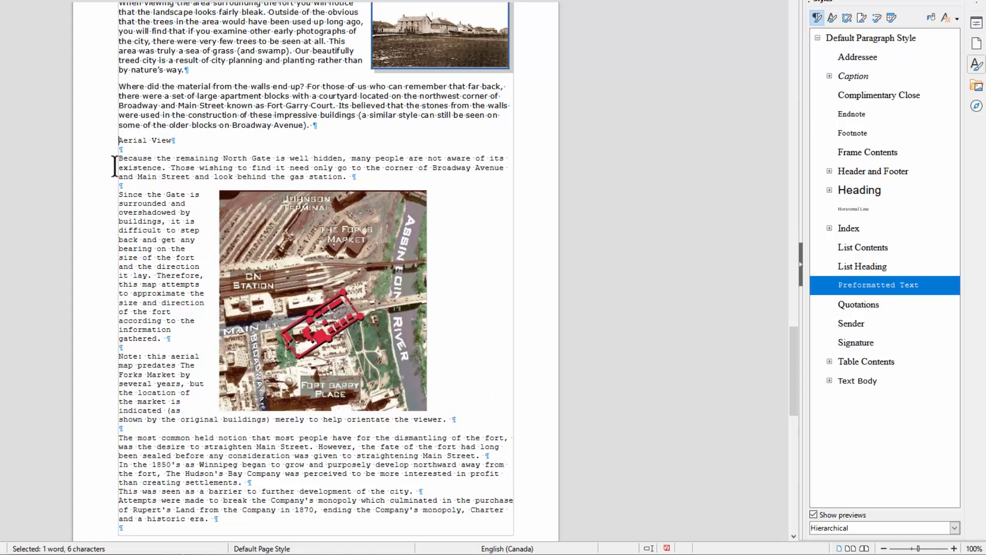
{"action": "left_click", "coordinate": [209, 231]}
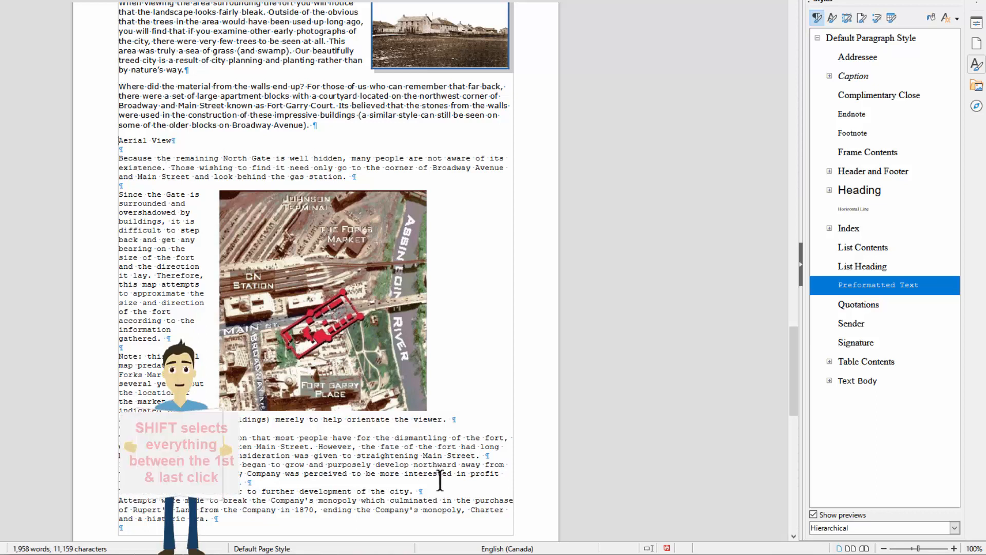
{"action": "left_click", "coordinate": [117, 140]}
{"action": "scroll", "coordinate": [311, 371], "scroll_direction": "down", "scroll_amount": 6}
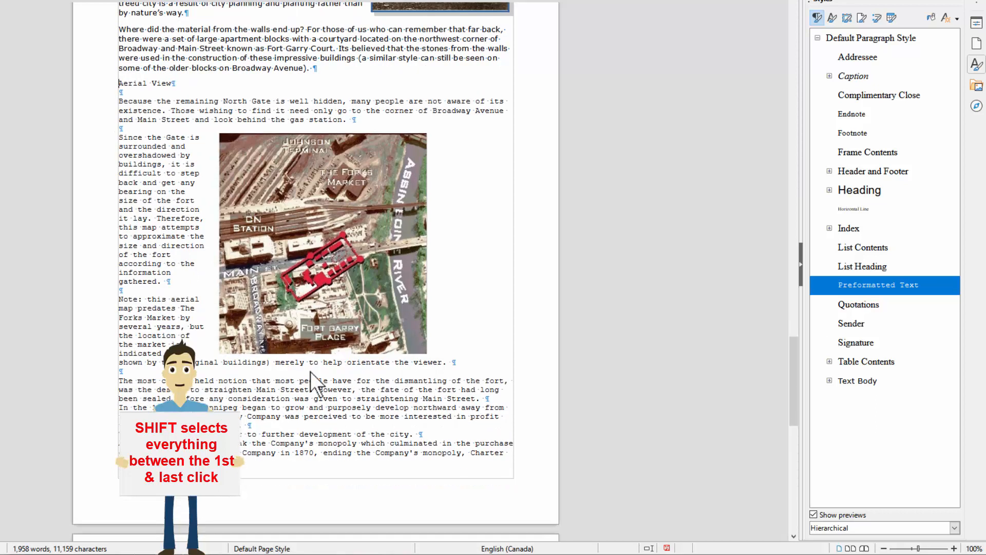
{"action": "scroll", "coordinate": [310, 371], "scroll_direction": "down", "scroll_amount": 5}
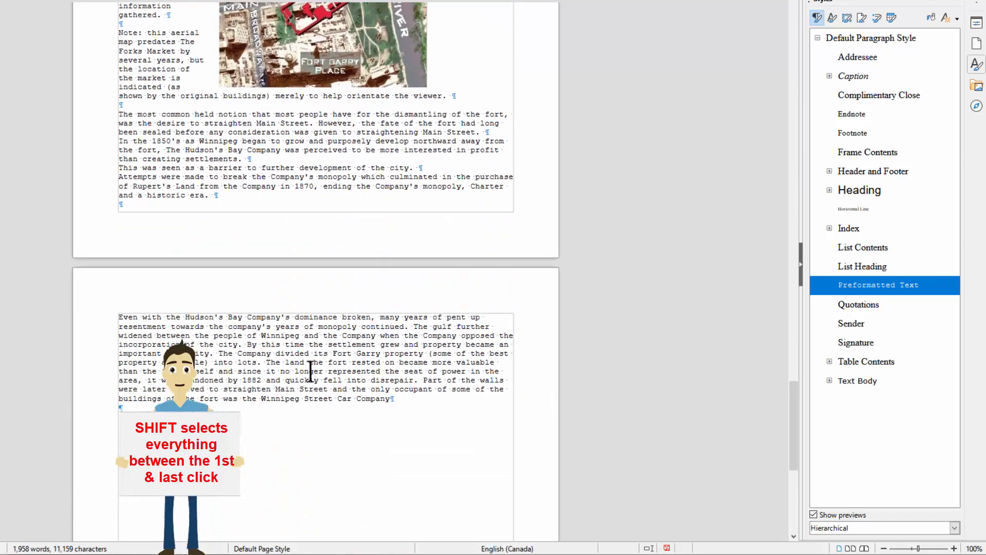
{"action": "left_click", "coordinate": [409, 398], "text": "shift"}
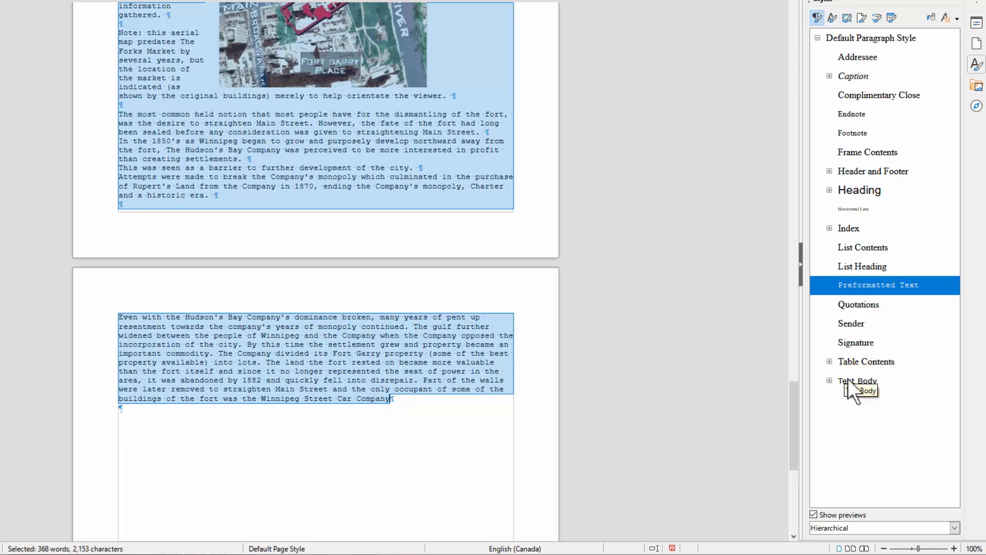
{"action": "double_click", "coordinate": [849, 381]}
{"action": "left_click", "coordinate": [269, 398]}
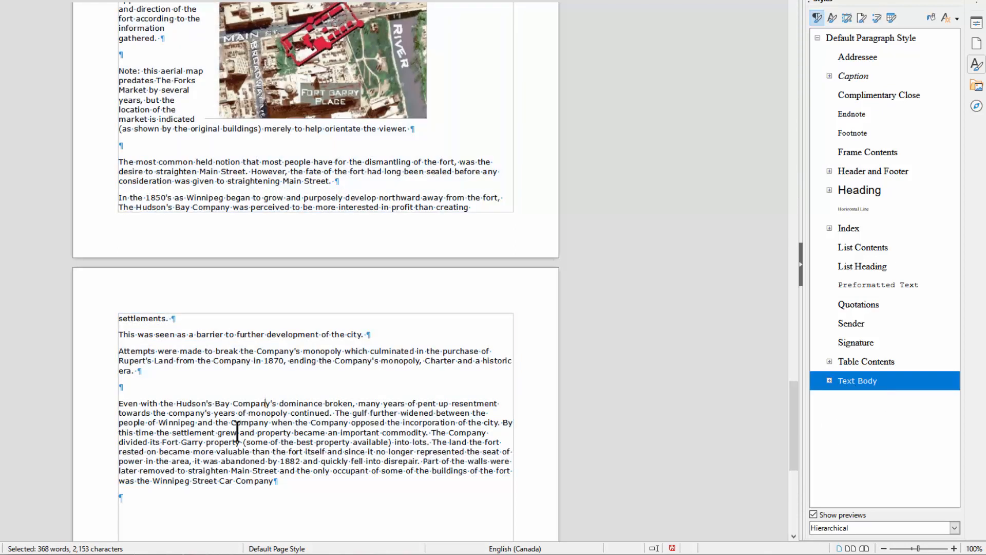
Delete the four empty paragraphs between the Aerial View title and the paragraph beginning "The most common held notion".
{"action": "scroll", "coordinate": [236, 429], "scroll_direction": "up", "scroll_amount": 10}
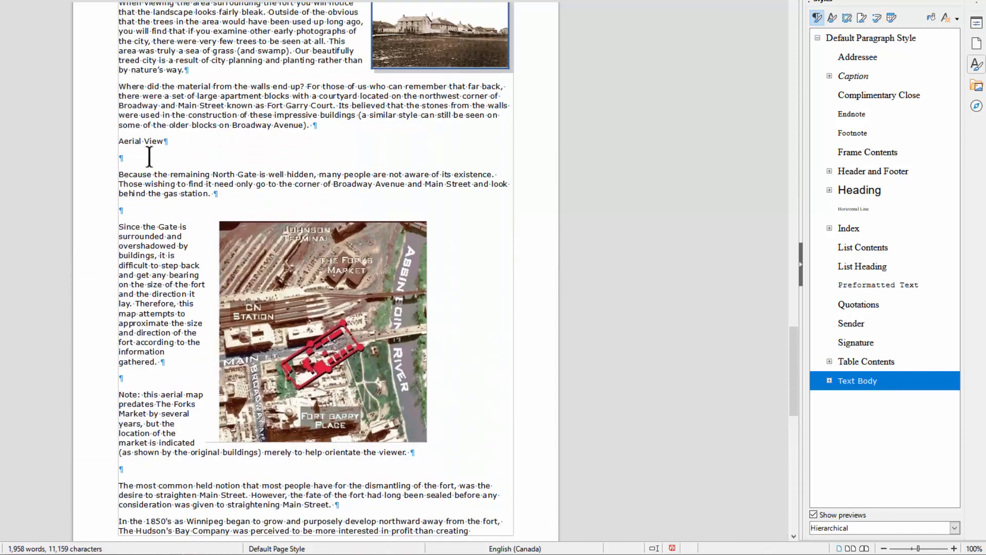
{"action": "left_click", "coordinate": [138, 157]}
{"action": "key", "text": "Delete"}
{"action": "left_click", "coordinate": [136, 193]}
{"action": "key", "text": "Delete"}
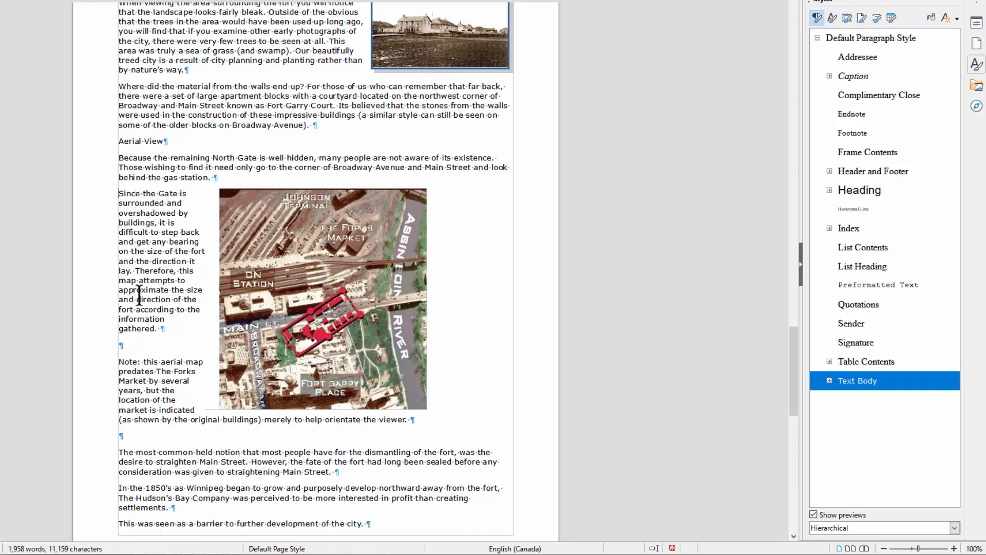
{"action": "left_click", "coordinate": [133, 346]}
{"action": "key", "text": "Delete"}
{"action": "left_click", "coordinate": [127, 436]}
{"action": "key", "text": "Delete"}
Delete the empty paragraph before "Even with the Hudson's Bay Company's dominance" and the empty one ending the document.
{"action": "scroll", "coordinate": [133, 441], "scroll_direction": "down", "scroll_amount": 3}
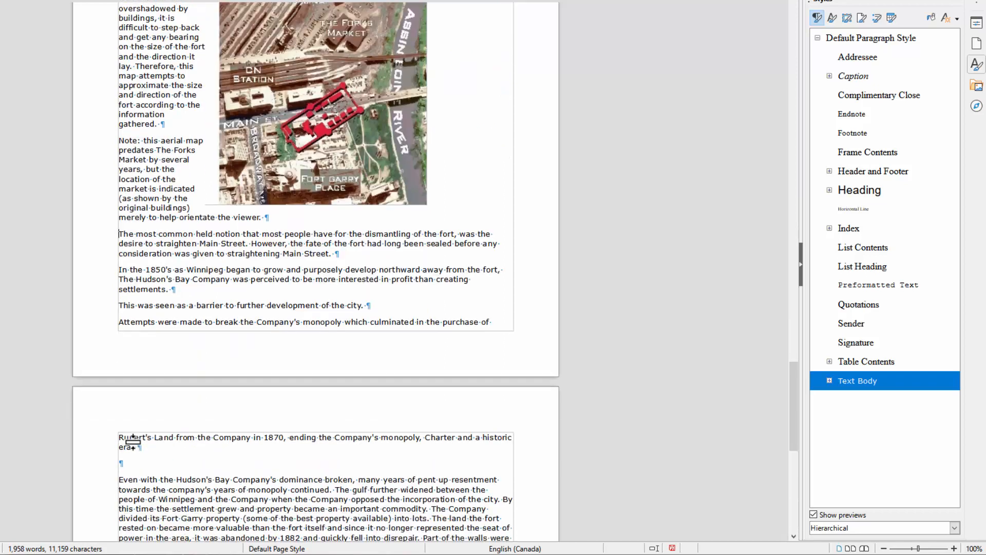
{"action": "left_click", "coordinate": [134, 434]}
{"action": "key", "text": "Delete"}
{"action": "scroll", "coordinate": [136, 411], "scroll_direction": "down", "scroll_amount": 2}
{"action": "left_click", "coordinate": [136, 406]}
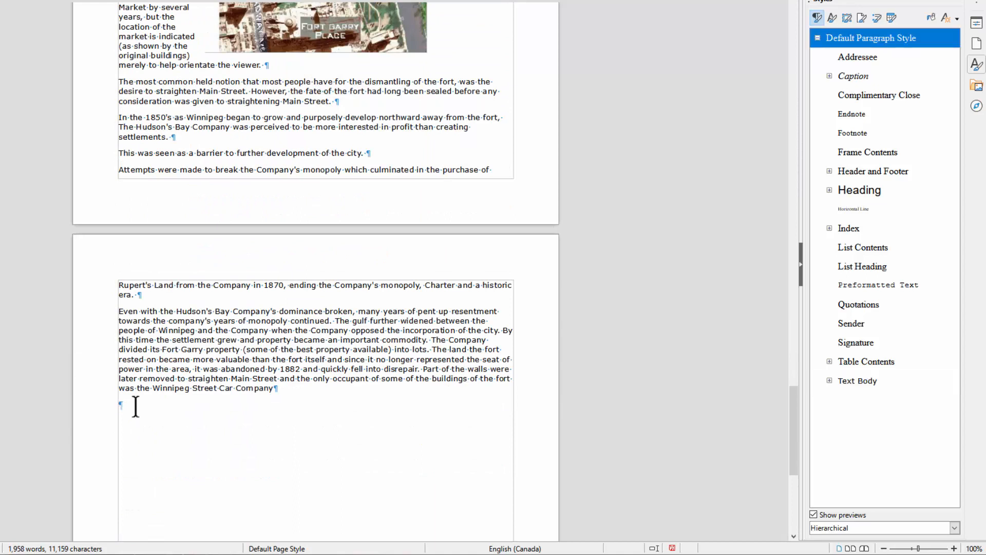
{"action": "key", "text": "BackSpace"}
Set the Aerial View map image's width to 3" and anchor it to paragraph.
{"action": "scroll", "coordinate": [234, 327], "scroll_direction": "up", "scroll_amount": 5}
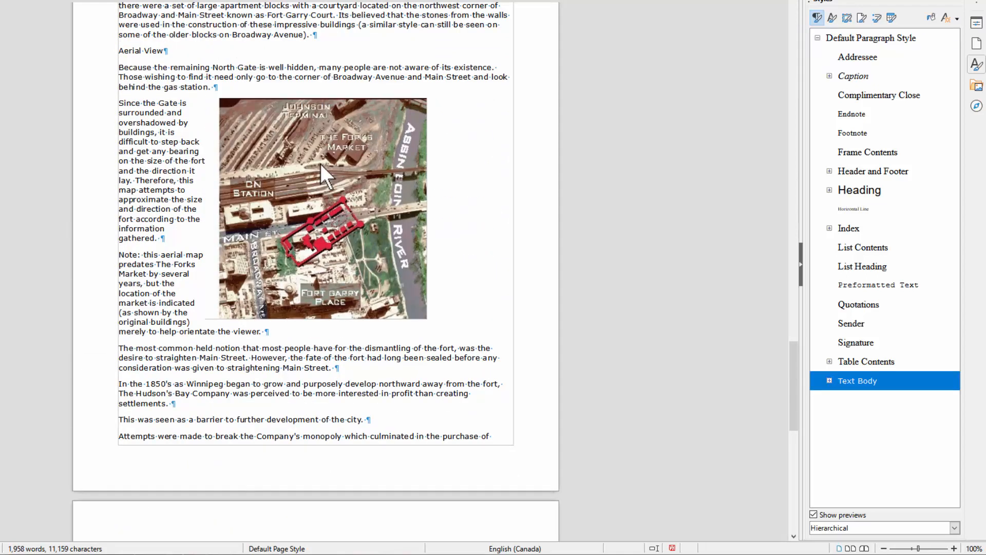
{"action": "double_click", "coordinate": [325, 167]}
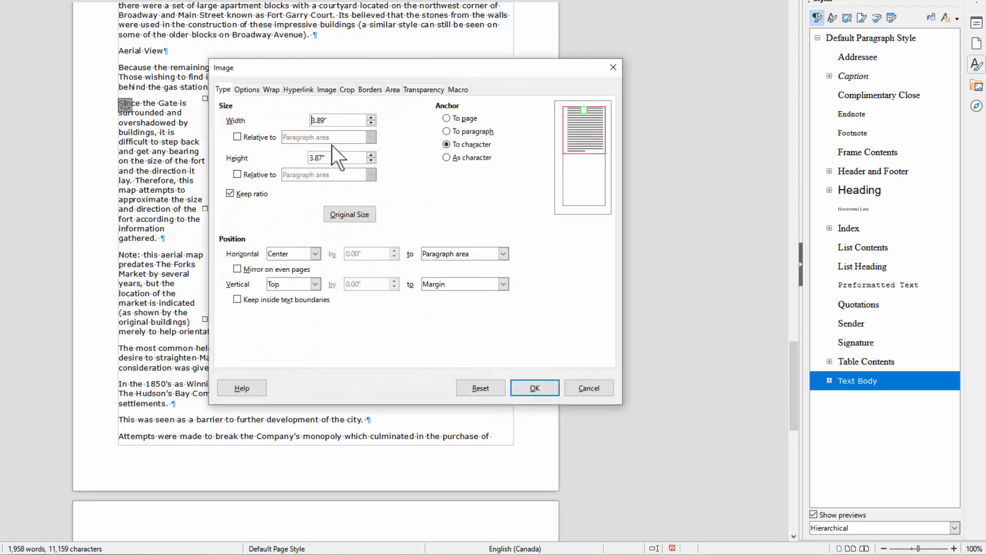
{"action": "left_click_drag", "start_coordinate": [332, 118], "coordinate": [232, 109]}
{"action": "type", "text": "3"}
{"action": "left_click", "coordinate": [463, 130]}
{"action": "left_click", "coordinate": [535, 388]}
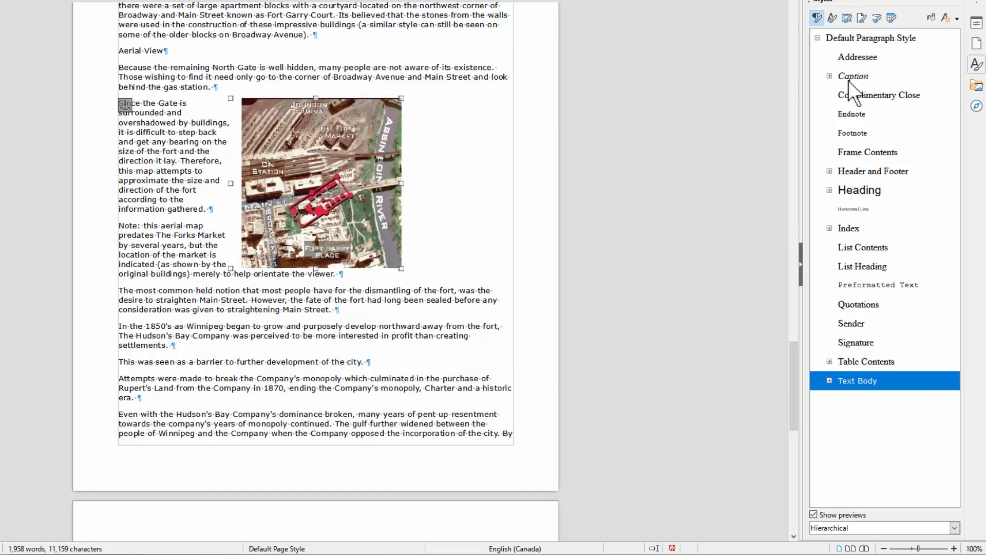
Apply the BlueBorder frame style to the Aerial View map image.
{"action": "left_click", "coordinate": [816, 76]}
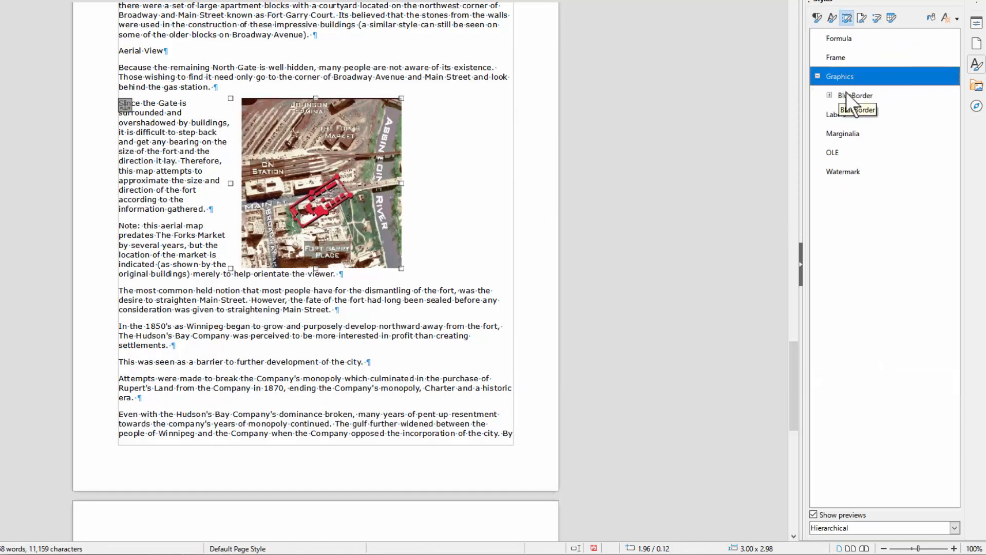
{"action": "left_click", "coordinate": [849, 93]}
{"action": "double_click", "coordinate": [849, 94]}
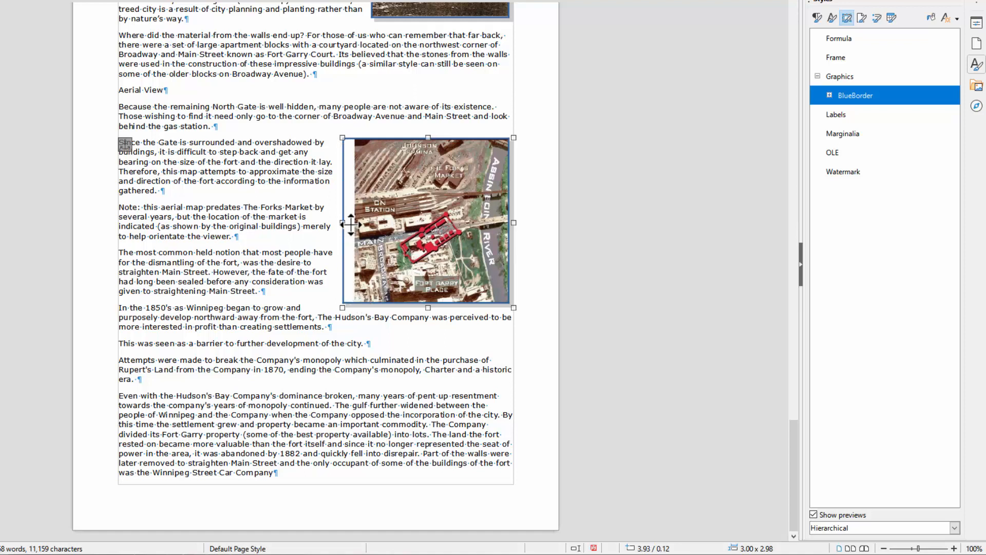
Crop the blank strip off the left edge of the Aerial View map image.
{"action": "right_click", "coordinate": [374, 211]}
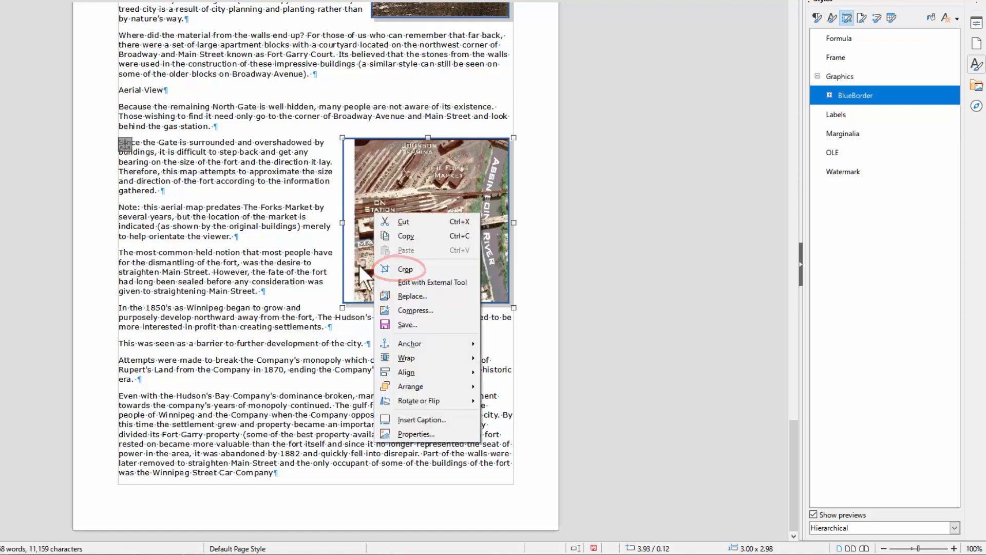
{"action": "left_click", "coordinate": [403, 268]}
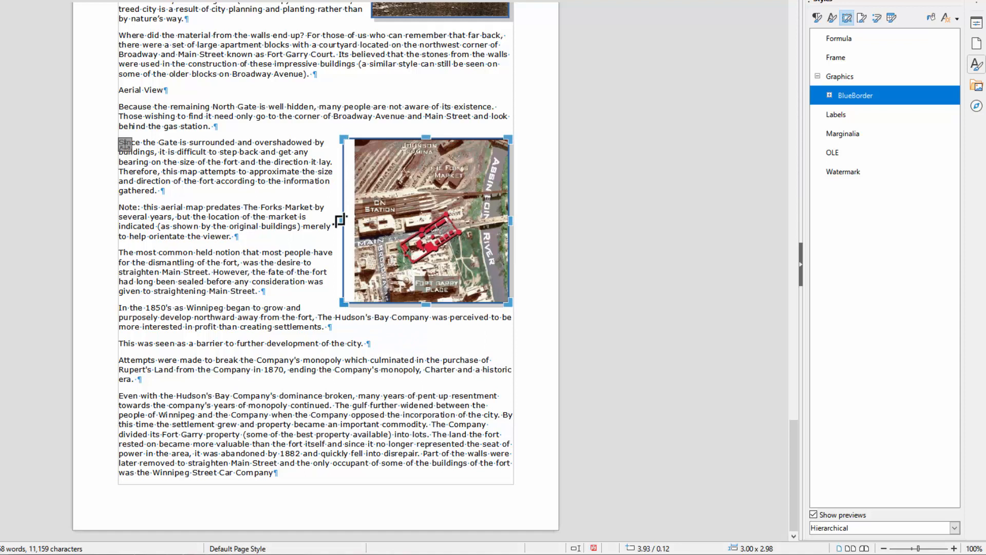
{"action": "mouse_move", "coordinate": [340, 219]}
{"action": "left_mouse_down"}
{"action": "mouse_move", "coordinate": [368, 221]}
{"action": "mouse_move", "coordinate": [355, 223]}
{"action": "left_mouse_up"}
{"action": "left_click", "coordinate": [404, 351]}
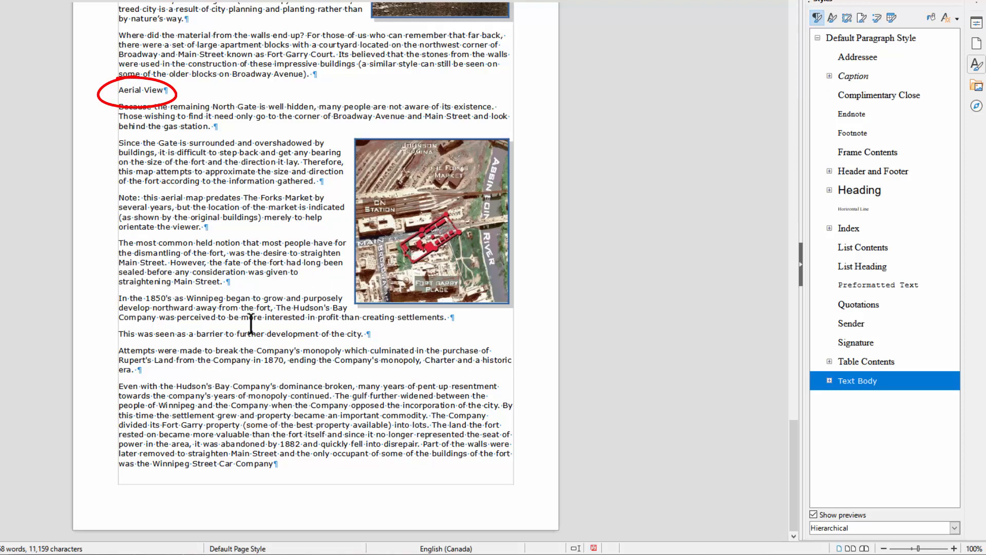
Apply the Heading 2 paragraph style to the "Aerial View" title.
{"action": "left_click", "coordinate": [133, 90]}
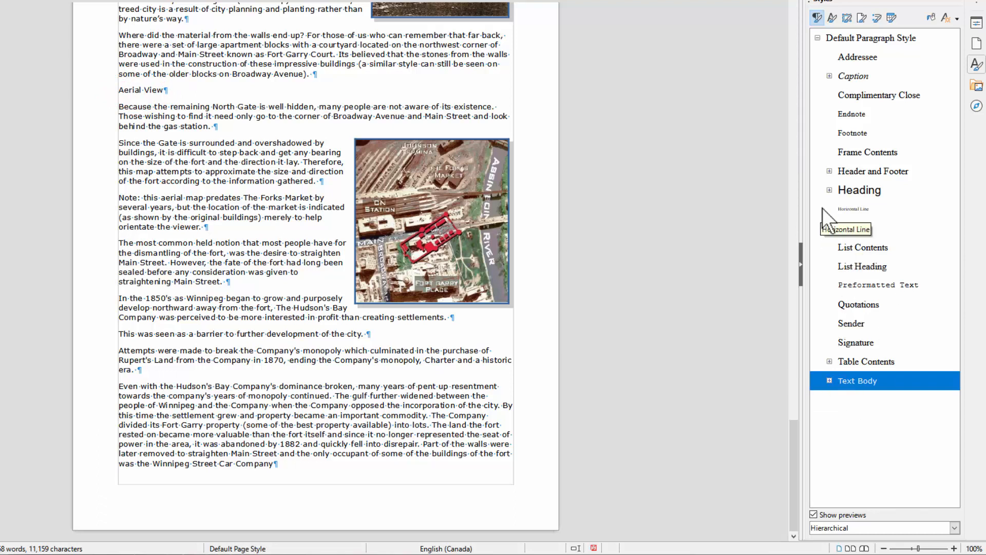
{"action": "left_click", "coordinate": [830, 191]}
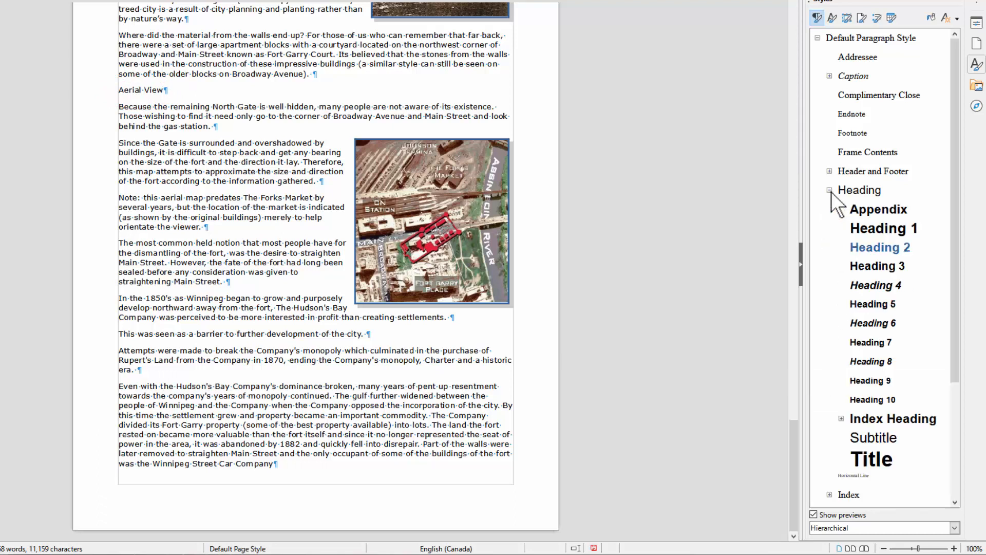
{"action": "double_click", "coordinate": [874, 249]}
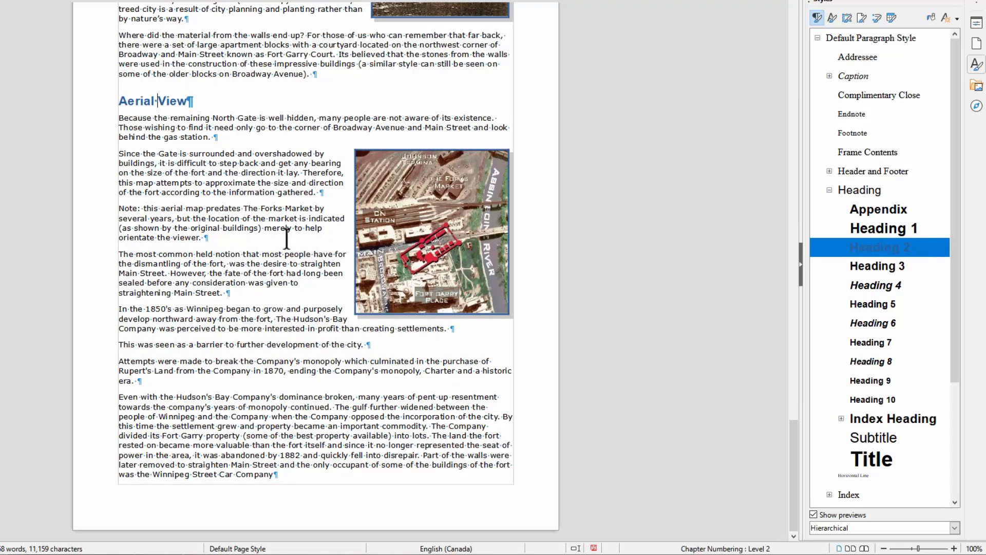
Review the formatted document and view its pages together in print preview.
{"action": "scroll", "coordinate": [212, 366], "scroll_direction": "up", "scroll_amount": 3}
{"action": "scroll", "coordinate": [212, 366], "scroll_direction": "up", "scroll_amount": 9}
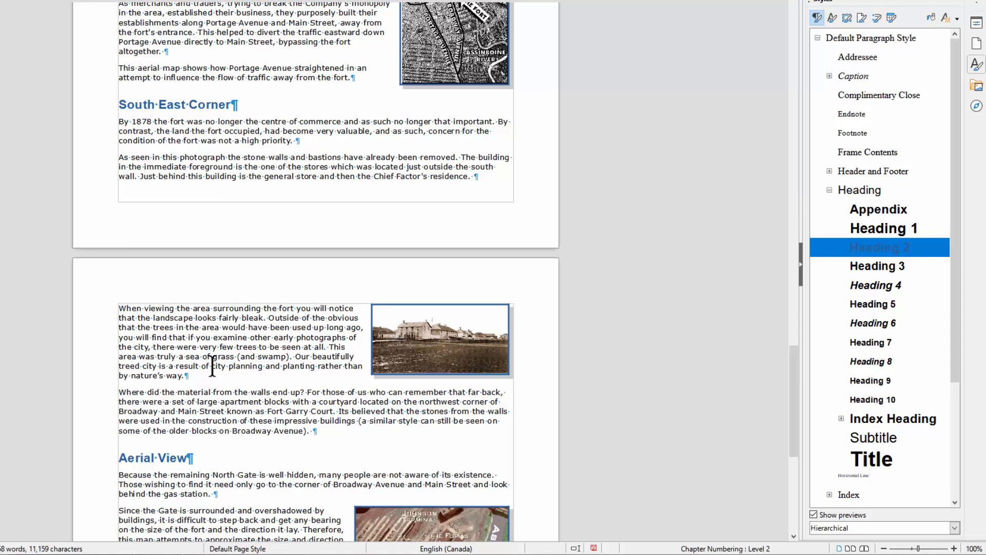
{"action": "scroll", "coordinate": [213, 366], "scroll_direction": "down", "scroll_amount": 4}
{"action": "scroll", "coordinate": [212, 366], "scroll_direction": "up", "scroll_amount": 9}
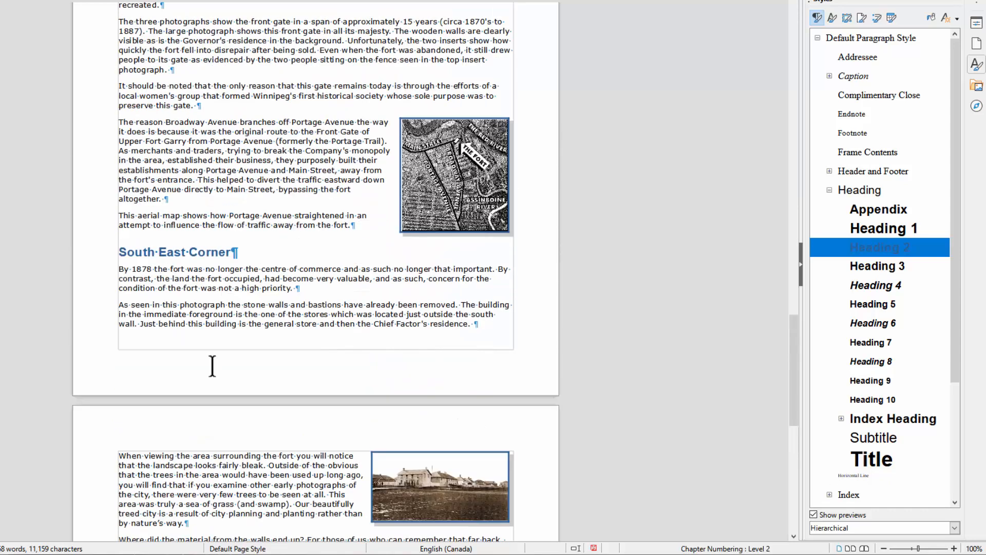
{"action": "left_click", "coordinate": [1, 0]}
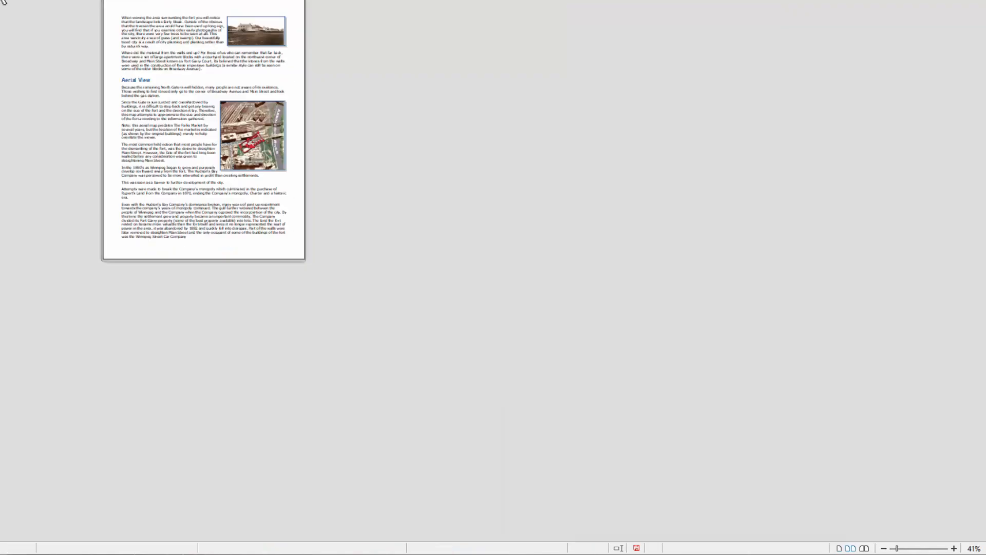
{"action": "scroll", "coordinate": [136, 111], "scroll_direction": "up", "scroll_amount": 3}
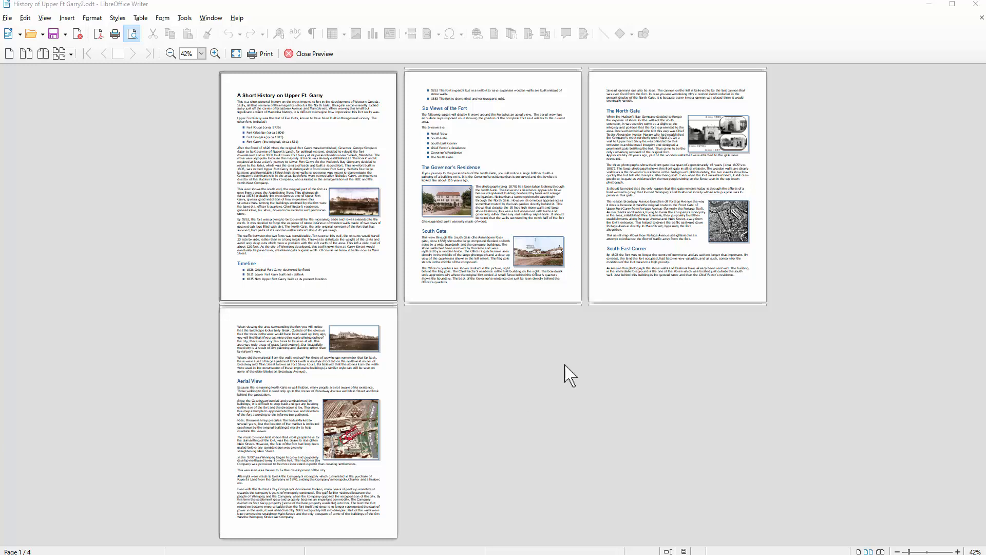
Close the print preview and add a footer to the Default Page Style.
{"action": "left_click", "coordinate": [314, 54]}
{"action": "left_click", "coordinate": [323, 341]}
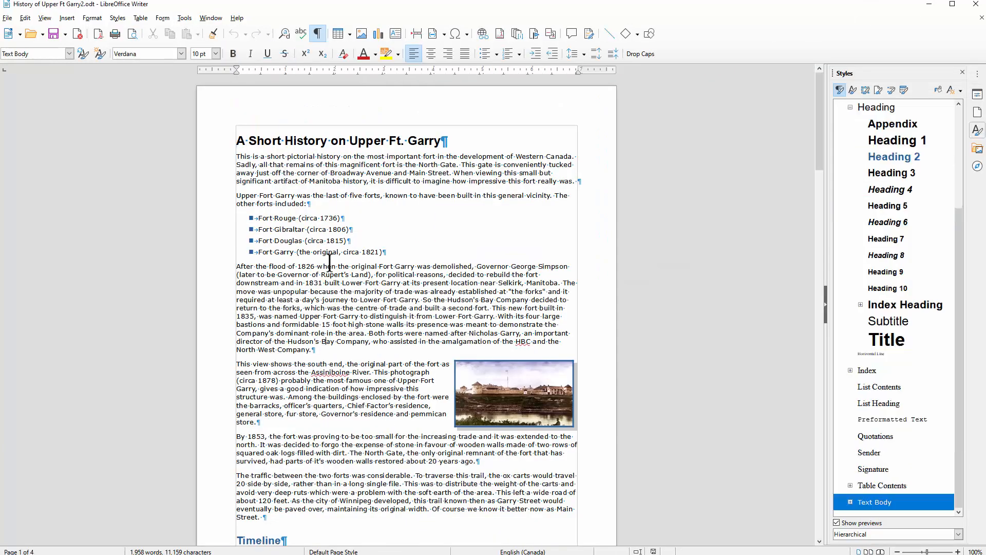
{"action": "left_click", "coordinate": [67, 18]}
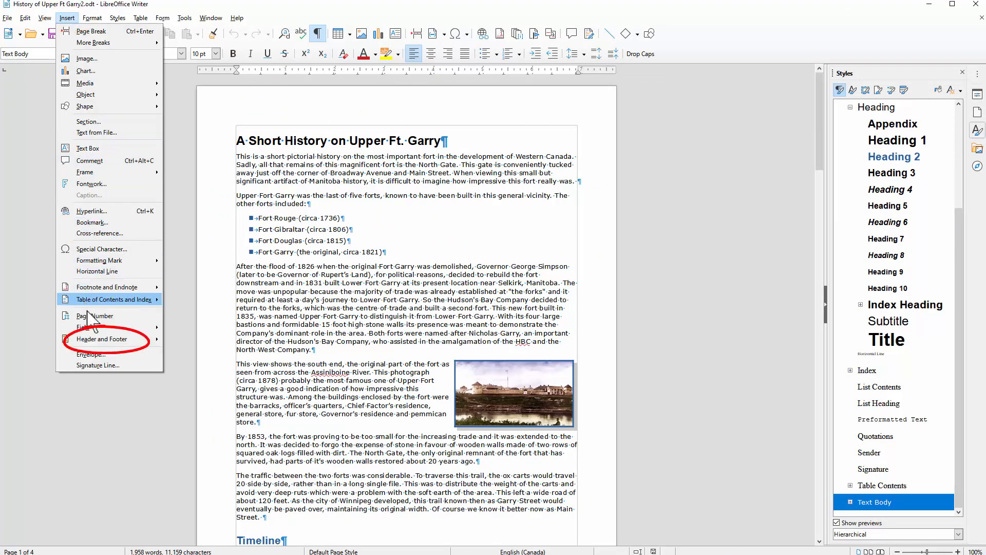
{"action": "mouse_move", "coordinate": [98, 340]}
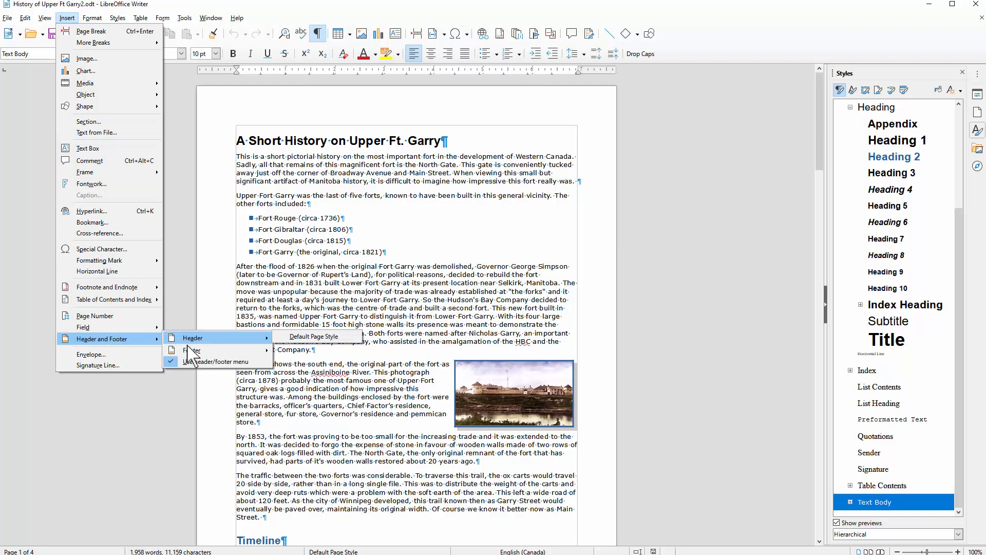
{"action": "mouse_move", "coordinate": [193, 350]}
{"action": "left_click", "coordinate": [291, 350]}
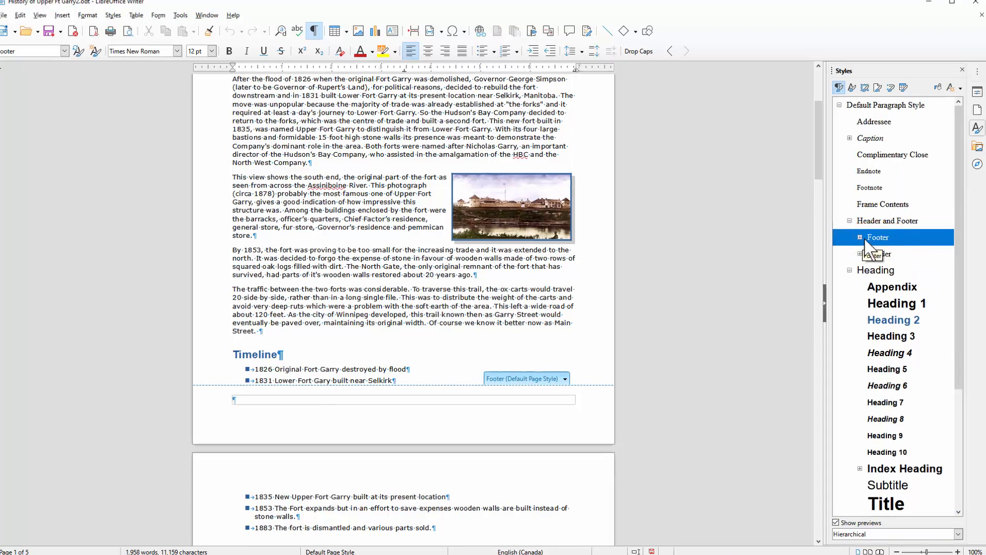
Modify the Footer paragraph style to use centered alignment.
{"action": "left_click", "coordinate": [861, 239]}
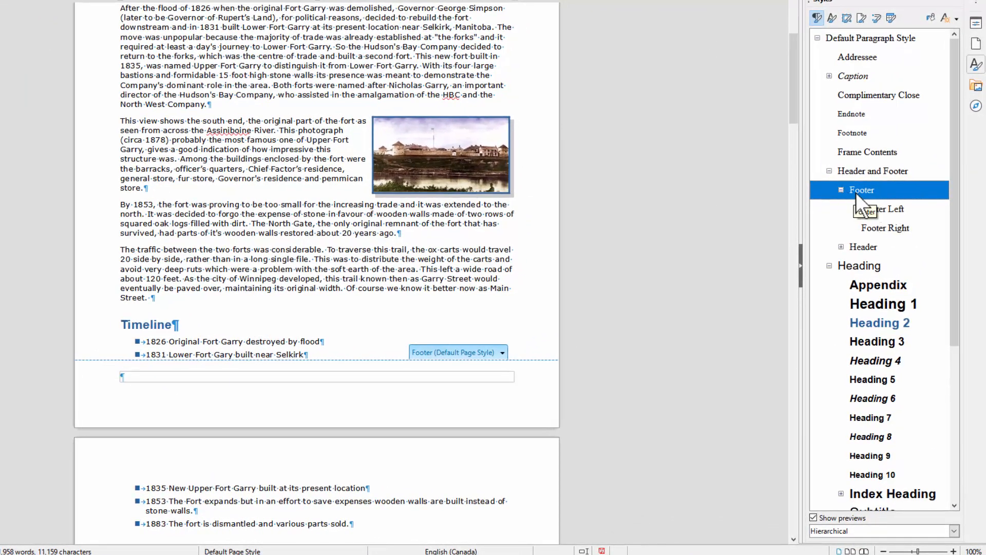
{"action": "left_click", "coordinate": [841, 189]}
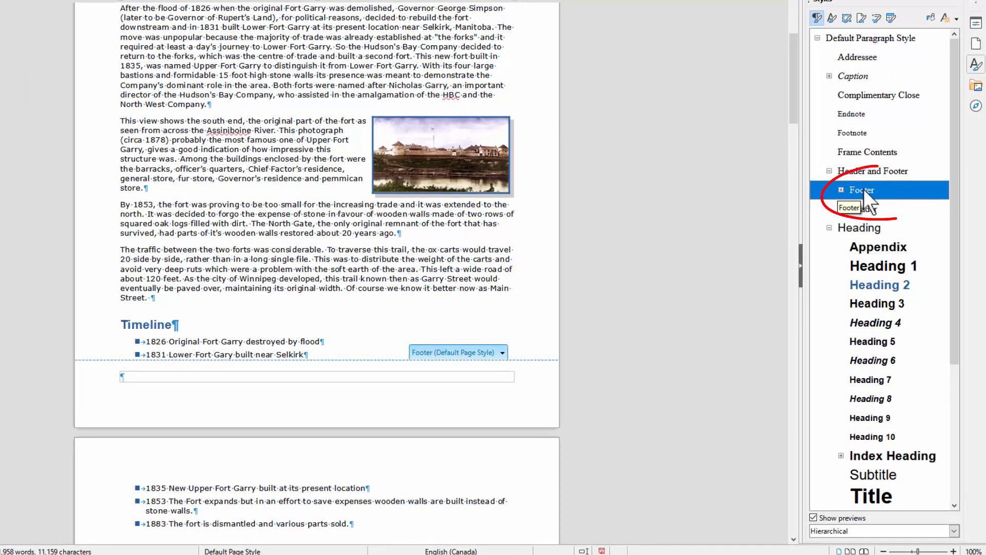
{"action": "right_click", "coordinate": [864, 189]}
{"action": "left_click", "coordinate": [889, 210]}
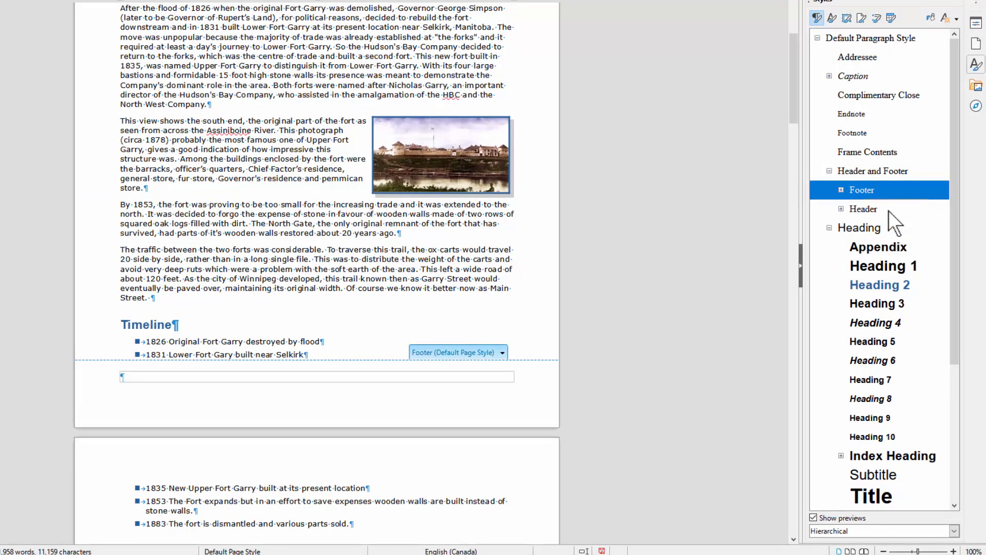
{"action": "left_click", "coordinate": [384, 99]}
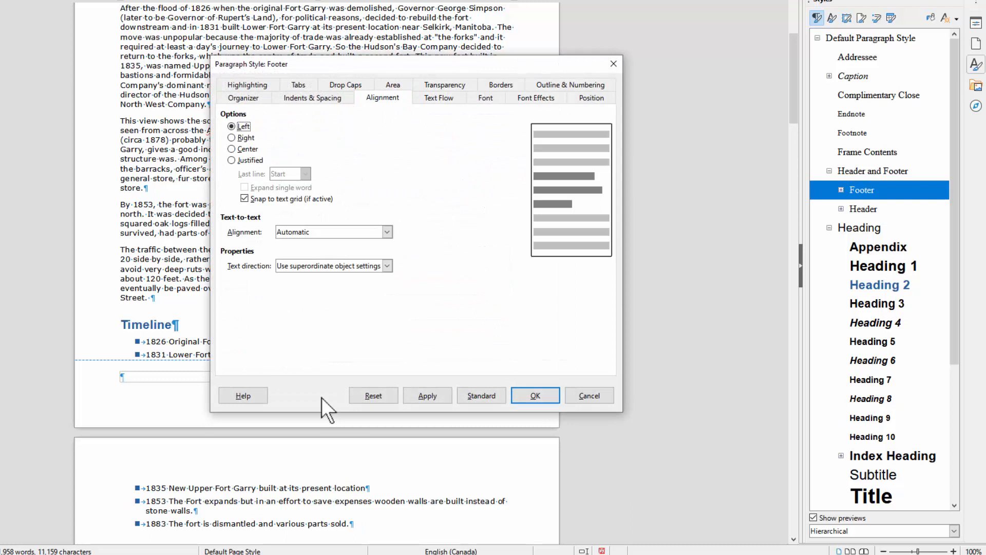
{"action": "left_click", "coordinate": [232, 149]}
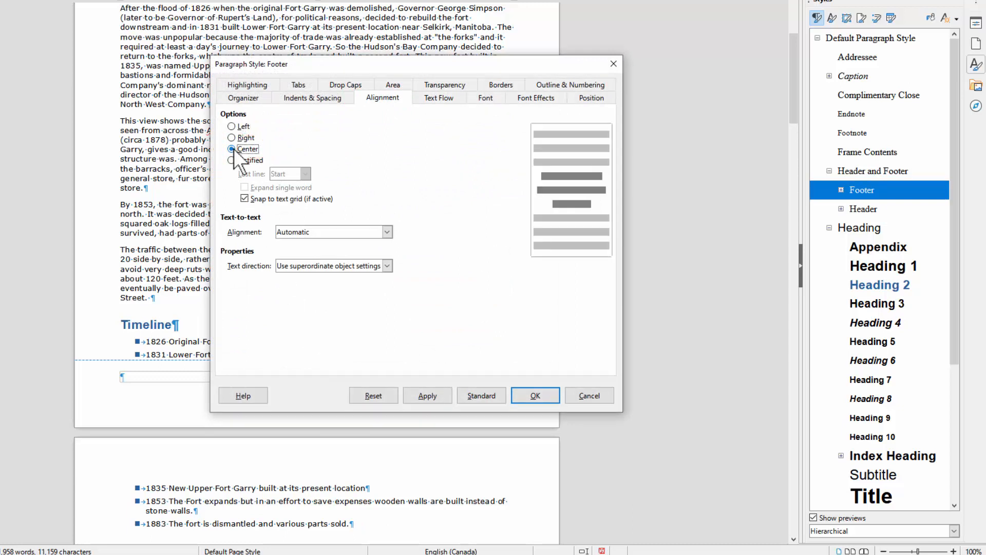
Set the Footer paragraph style's font to Verdana at 9 pt.
{"action": "left_click", "coordinate": [485, 98]}
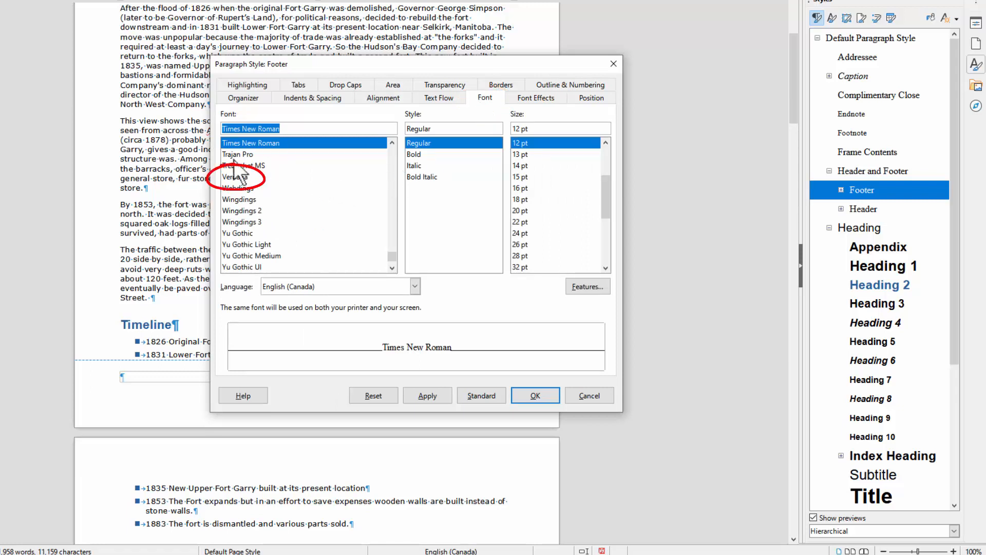
{"action": "left_click", "coordinate": [255, 179]}
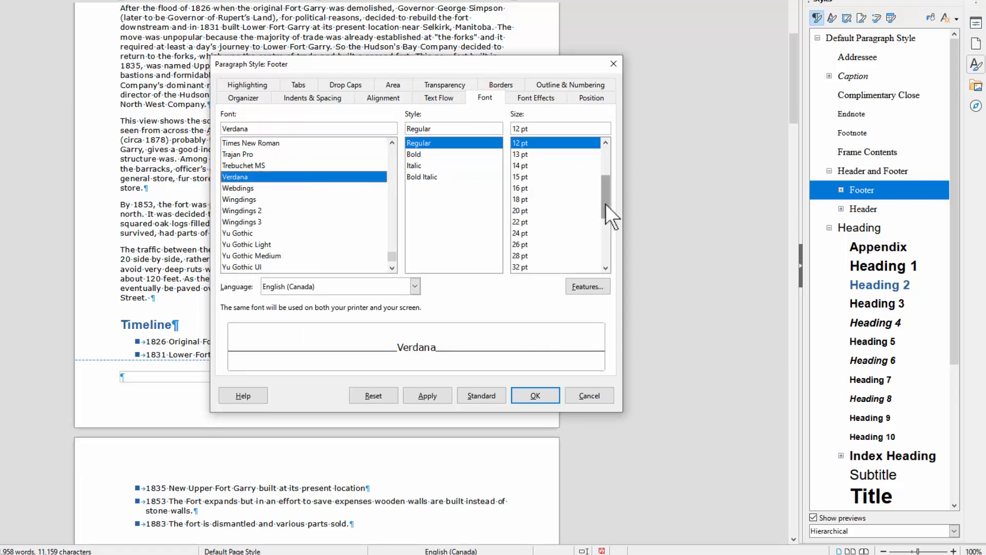
{"action": "left_click_drag", "start_coordinate": [606, 204], "coordinate": [604, 193]}
{"action": "left_click", "coordinate": [519, 154]}
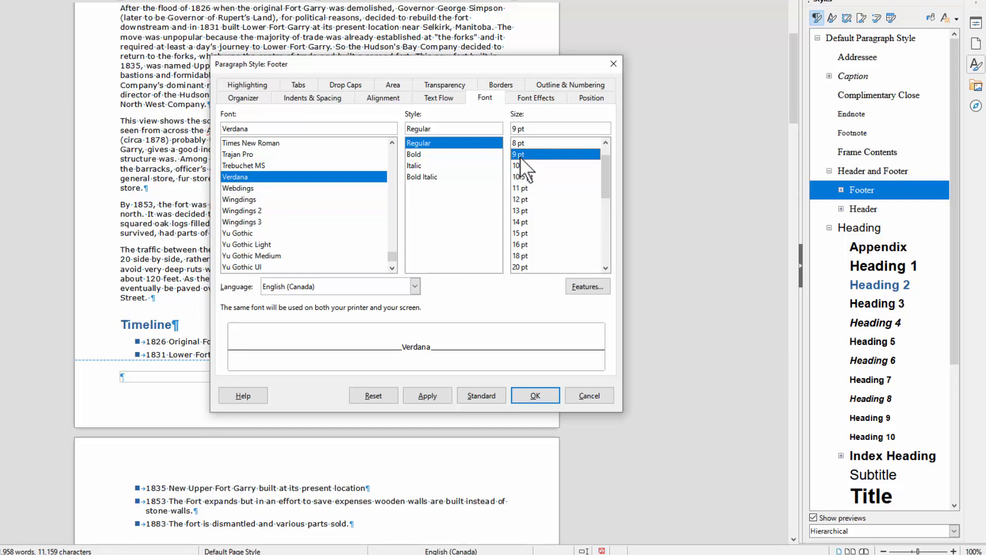
Give the Footer paragraph style a blue 0.25 pt top border line, adjust its padding and accept the style changes.
{"action": "left_click", "coordinate": [501, 85]}
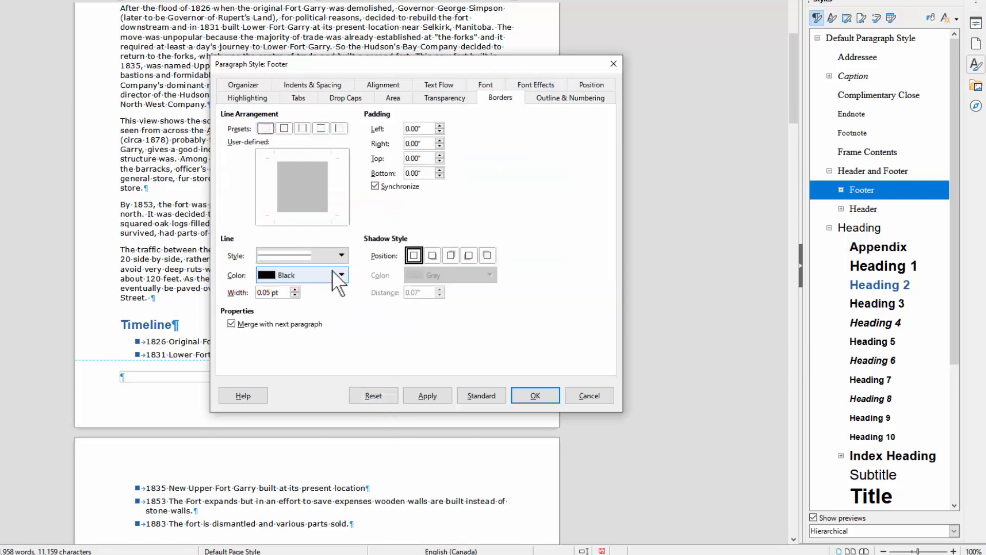
{"action": "left_click", "coordinate": [345, 274]}
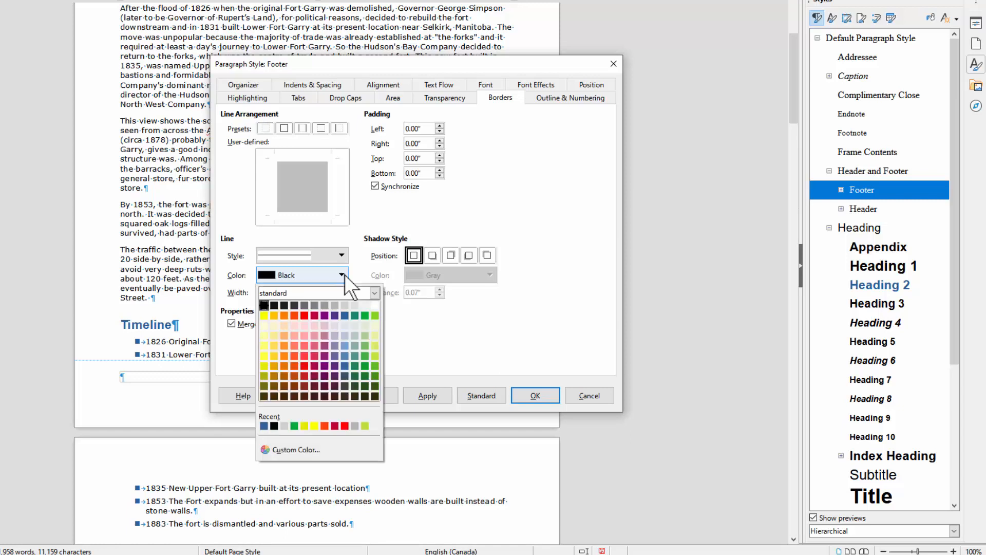
{"action": "left_click", "coordinate": [344, 315]}
{"action": "left_click", "coordinate": [295, 289]}
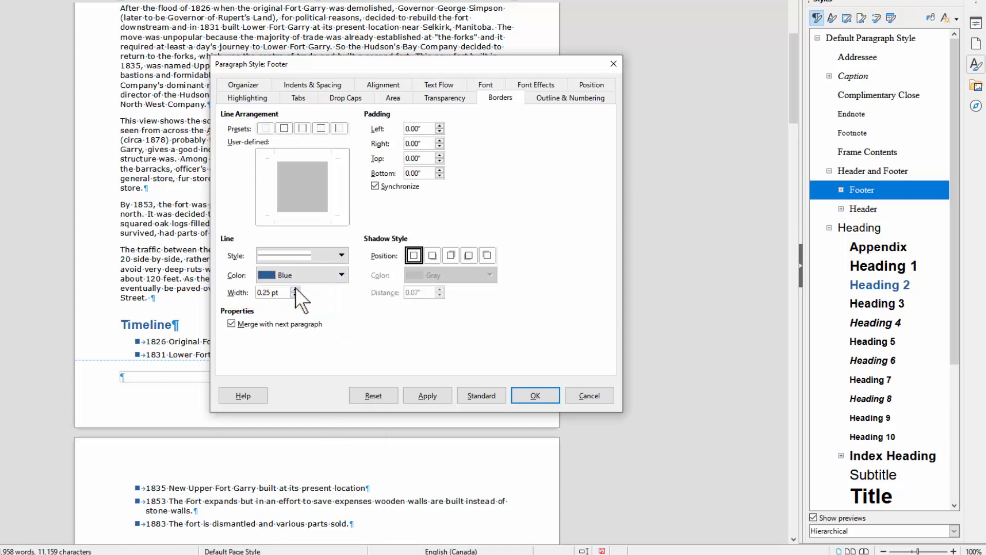
{"action": "left_click", "coordinate": [295, 159]}
{"action": "left_click", "coordinate": [440, 176]}
{"action": "left_click", "coordinate": [548, 403]}
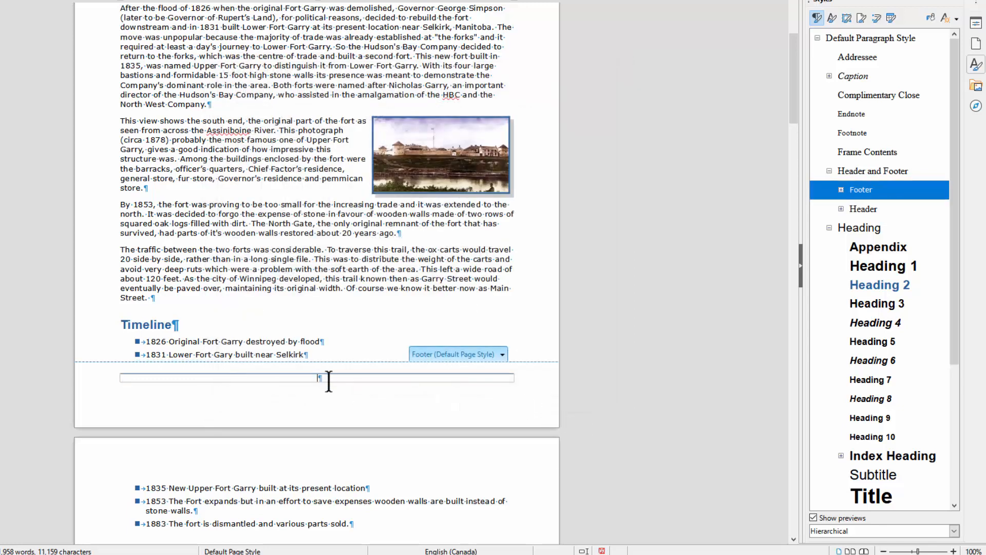
Enter "Page" in the footer followed by an automatic page number.
{"action": "type", "text": "Page"}
{"action": "left_click", "coordinate": [501, 356]}
{"action": "left_click", "coordinate": [475, 407]}
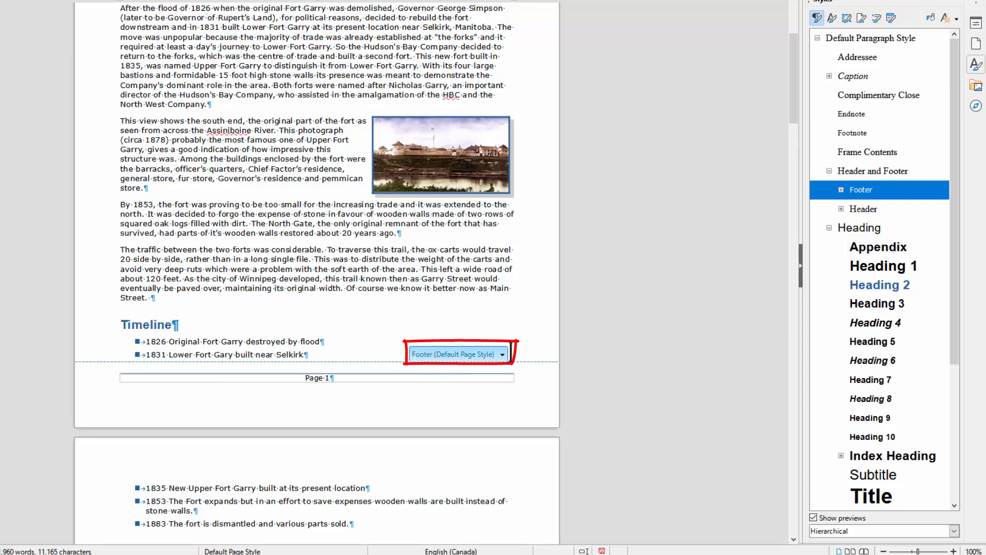
Set the footer's left and right margins to 0.50" in the Default Page Style.
{"action": "left_click", "coordinate": [502, 355]}
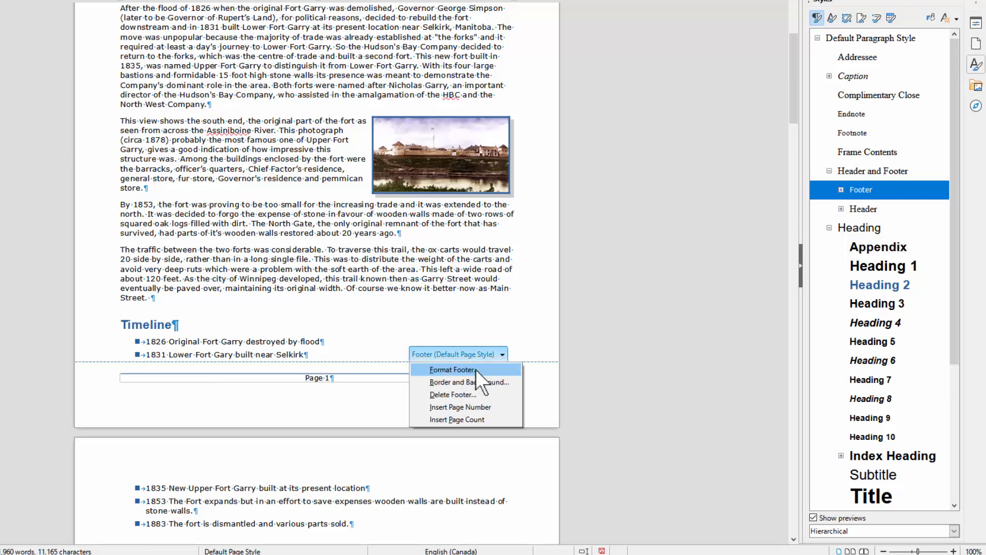
{"action": "left_click", "coordinate": [475, 369]}
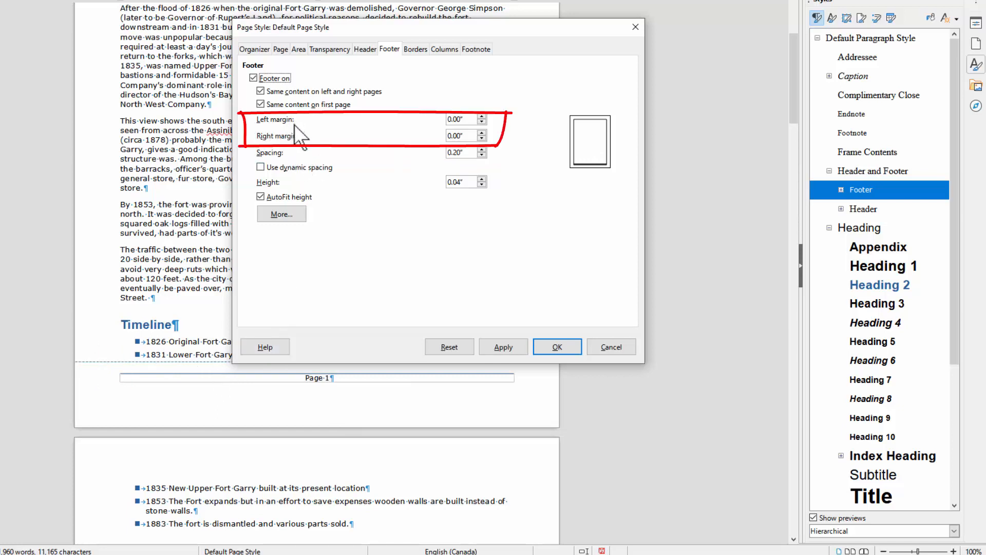
{"action": "mouse_move", "coordinate": [453, 119]}
{"action": "left_mouse_down"}
{"action": "mouse_move", "coordinate": [467, 120]}
{"action": "mouse_move", "coordinate": [379, 107]}
{"action": "left_mouse_up"}
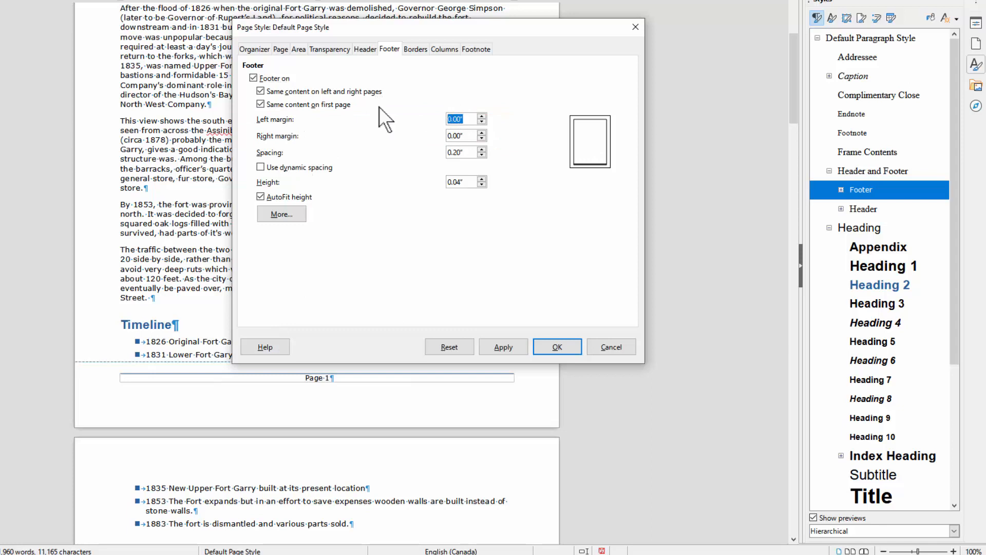
{"action": "type", "text": ".5"}
{"action": "key", "text": "Tab"}
{"action": "type", "text": "."}
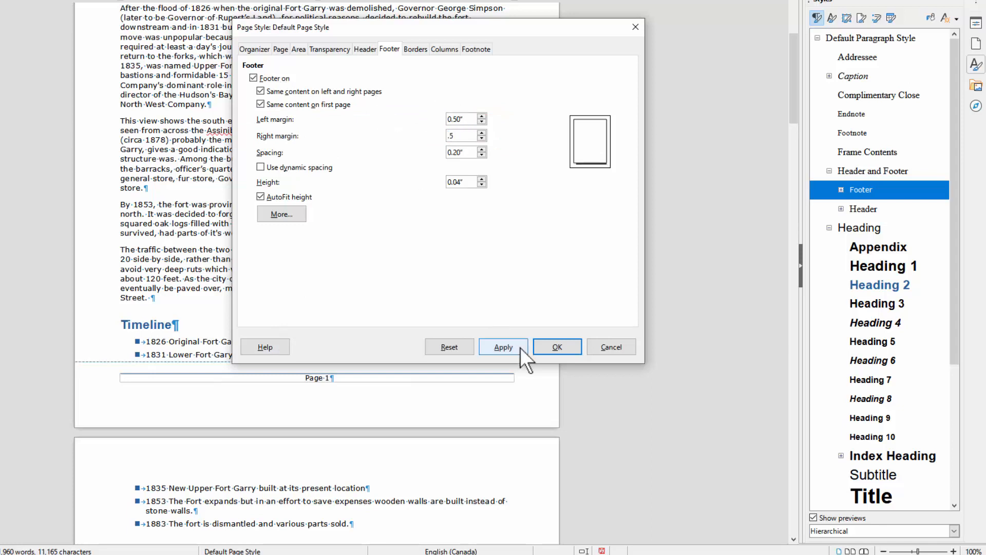
{"action": "type", "text": "5"}
{"action": "left_click", "coordinate": [520, 347]}
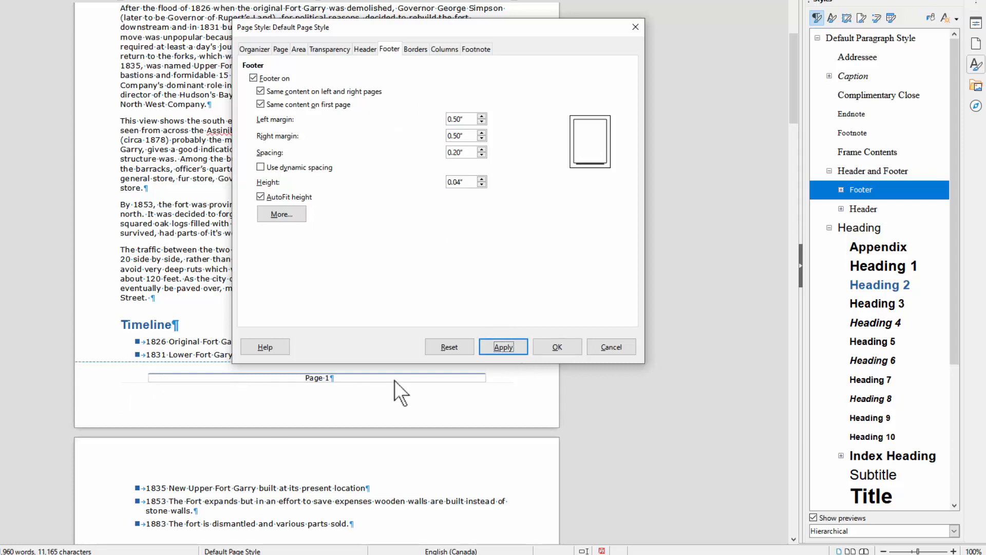
{"action": "left_click", "coordinate": [566, 346]}
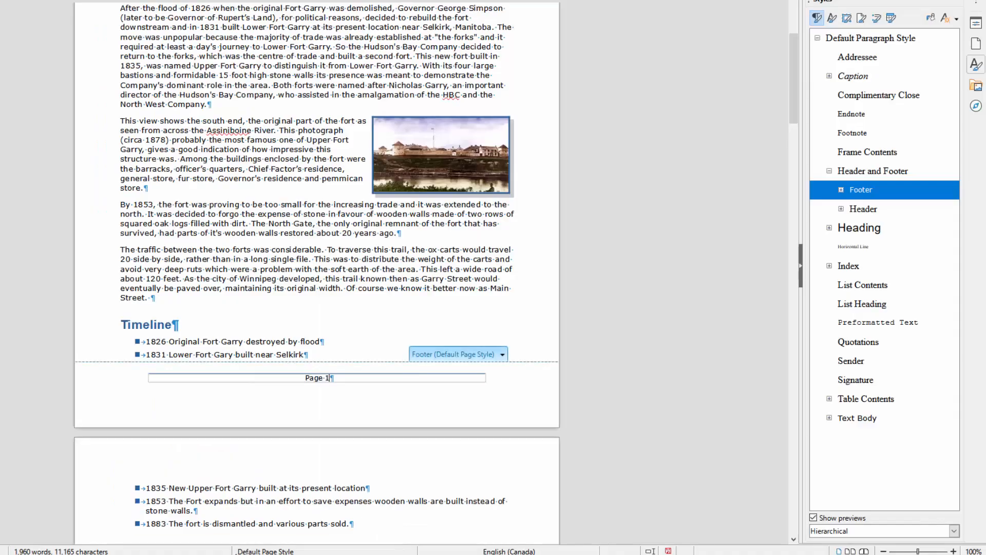
Enable orphan control and widow control of 2 lines each in the Text Body paragraph style.
{"action": "left_click", "coordinate": [380, 105]}
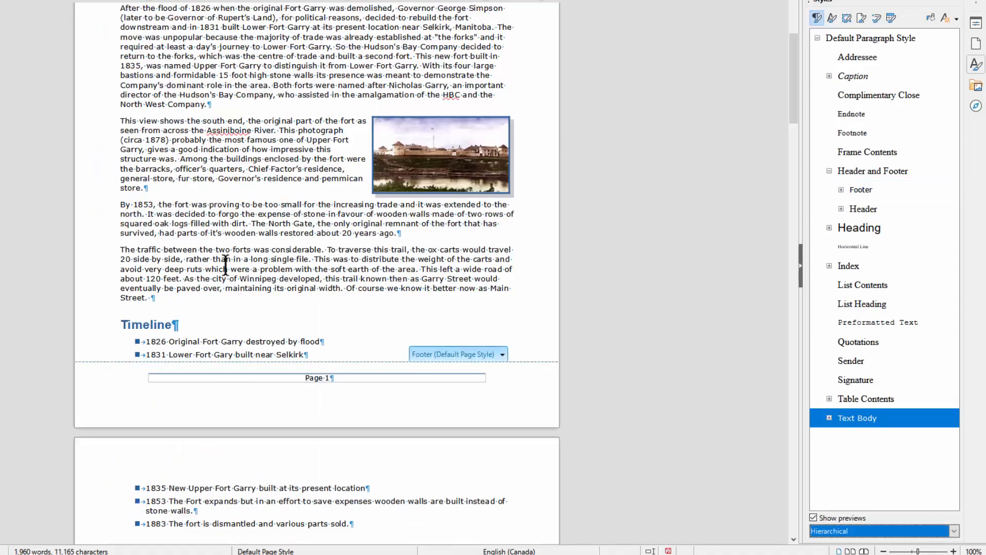
{"action": "scroll", "coordinate": [308, 293], "scroll_direction": "down", "scroll_amount": 10}
{"action": "scroll", "coordinate": [317, 294], "scroll_direction": "down", "scroll_amount": 9}
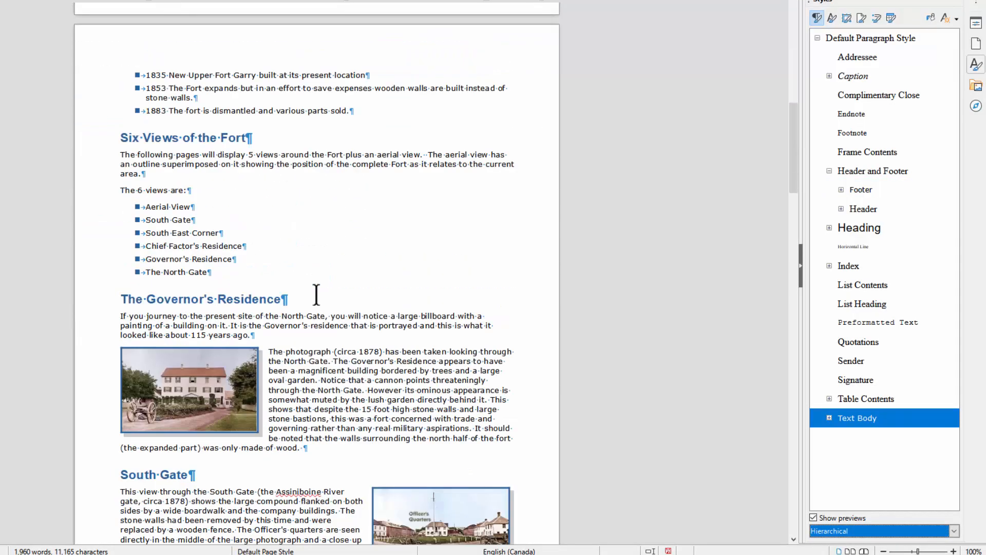
{"action": "scroll", "coordinate": [316, 297], "scroll_direction": "down", "scroll_amount": 7}
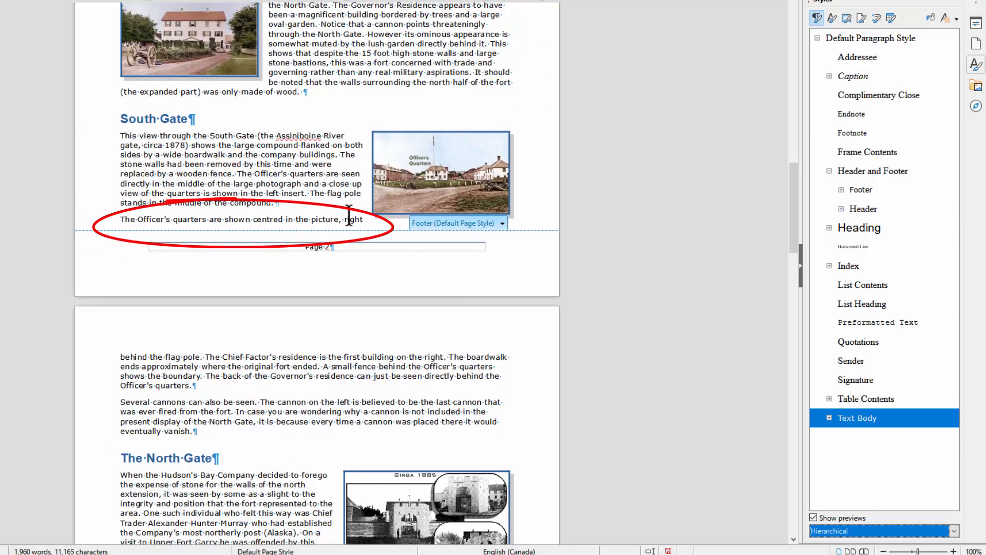
{"action": "left_click", "coordinate": [310, 177]}
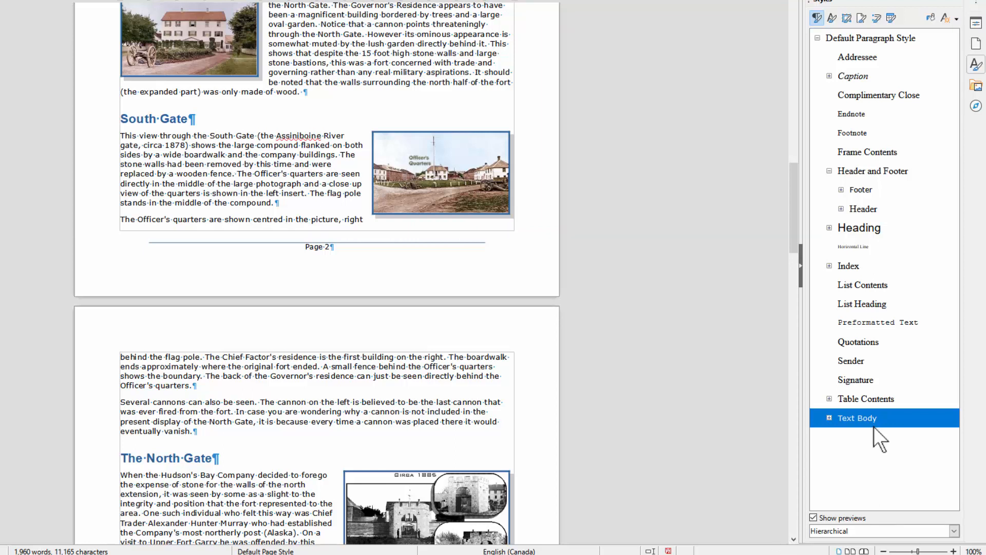
{"action": "right_click", "coordinate": [853, 418]}
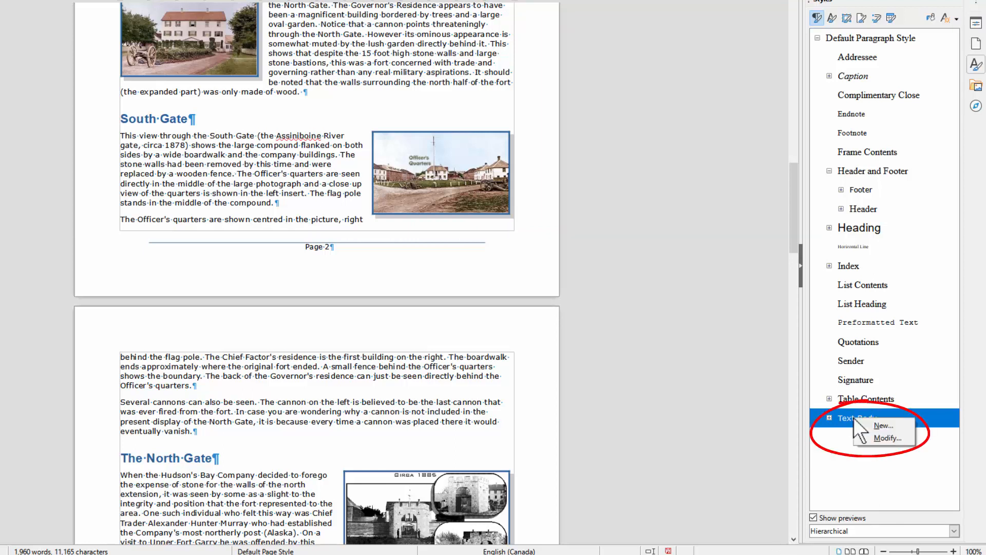
{"action": "left_click", "coordinate": [876, 440]}
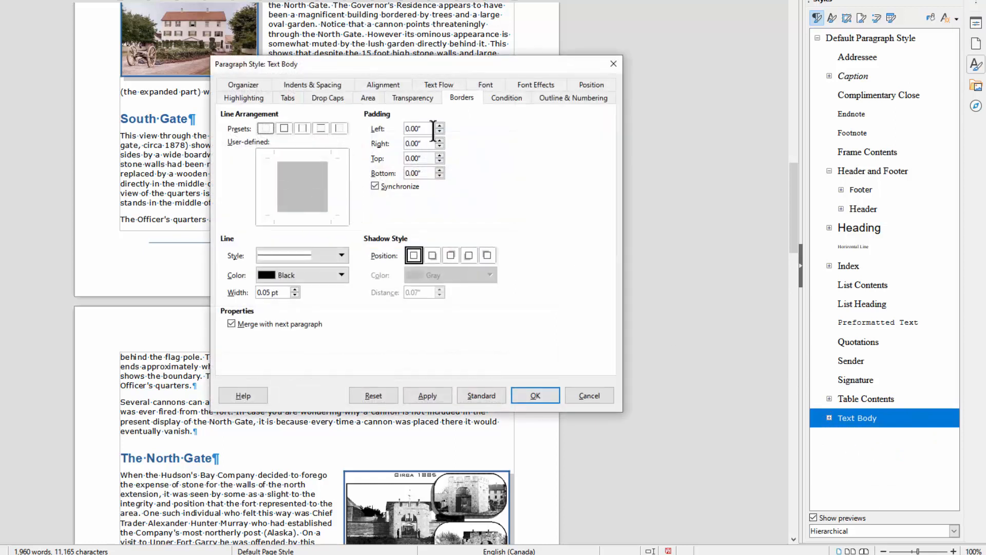
{"action": "left_click", "coordinate": [441, 88]}
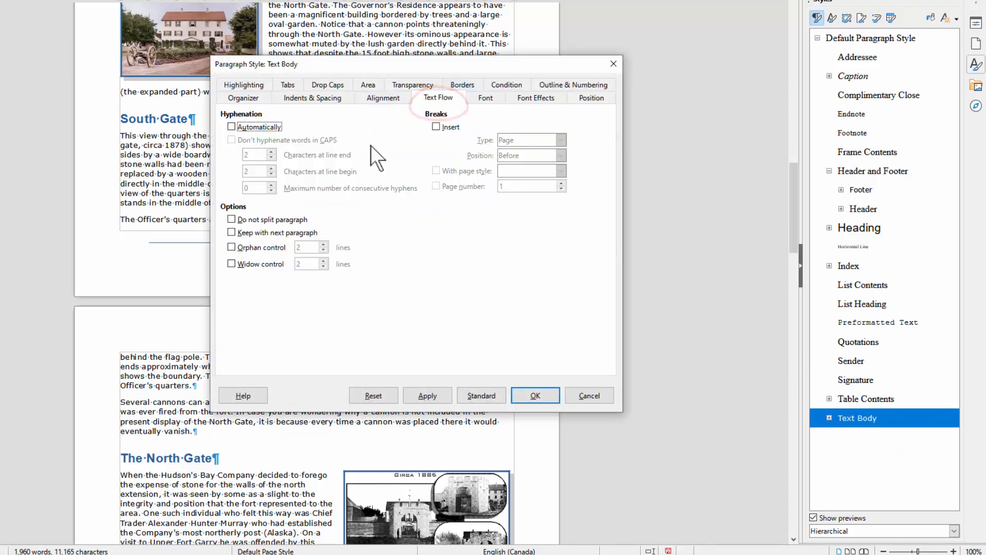
{"action": "left_click", "coordinate": [232, 247]}
{"action": "left_click", "coordinate": [232, 264]}
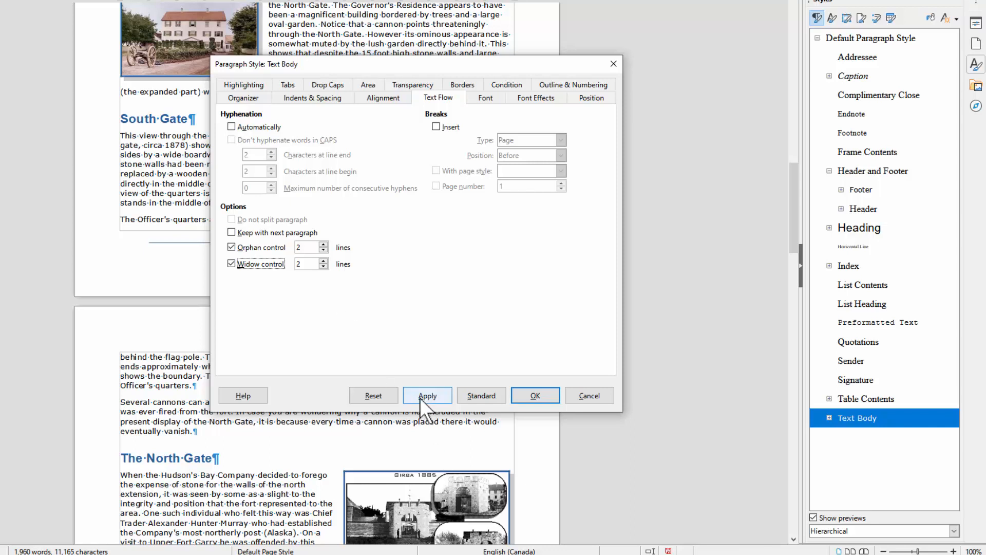
{"action": "left_click", "coordinate": [445, 397]}
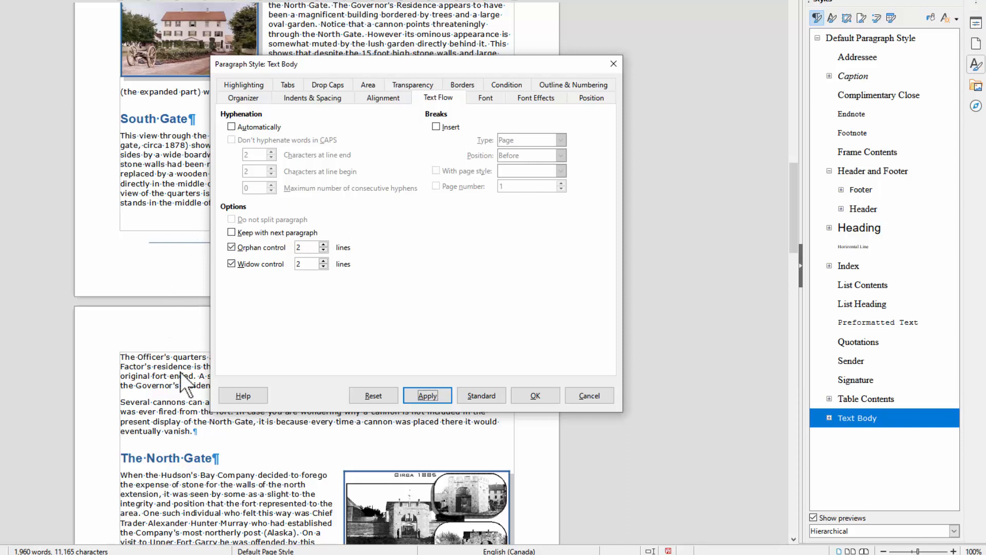
{"action": "left_click", "coordinate": [535, 395]}
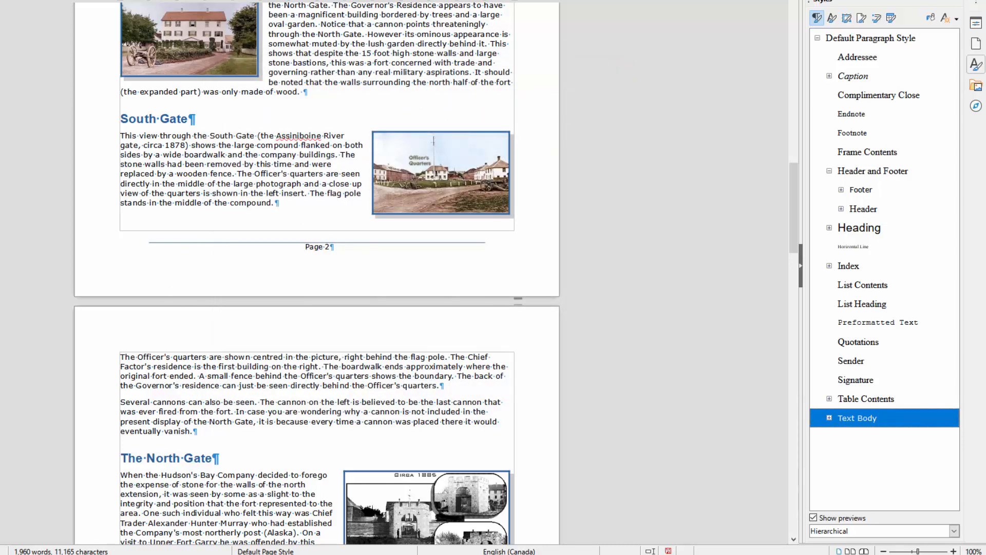
Review the footers and page breaks across all pages in print preview.
{"action": "key", "text": "ctrl+shift+o"}
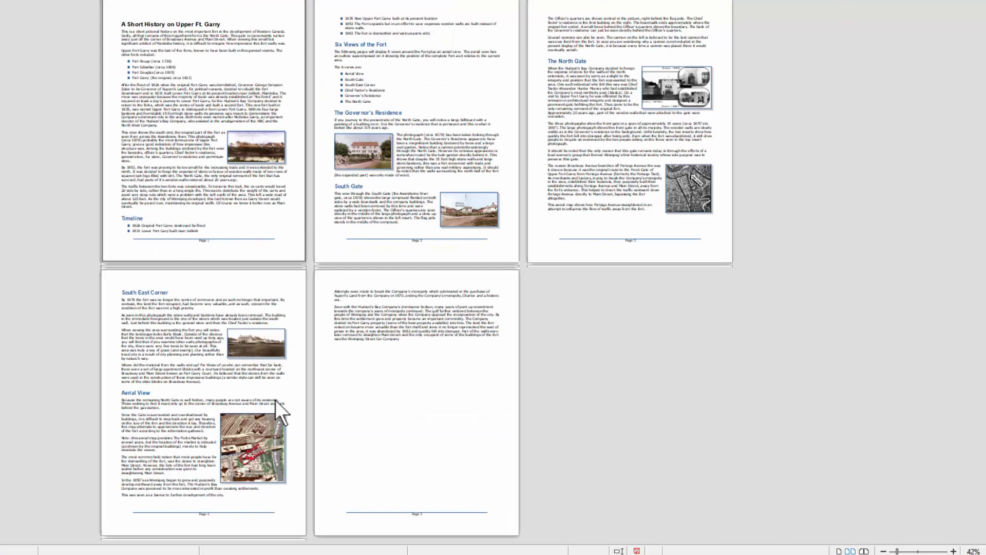
{"action": "scroll", "coordinate": [263, 412], "scroll_direction": "down", "scroll_amount": 2}
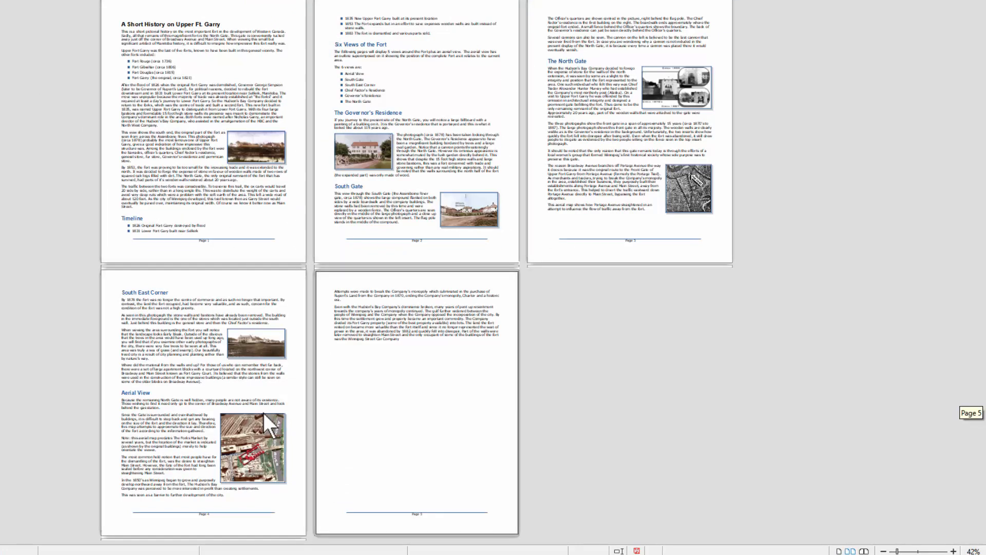
Return from the preview to editing and insert a page break before the document title "A Short History on Upper Ft. Garry".
{"action": "left_click", "coordinate": [206, 2]}
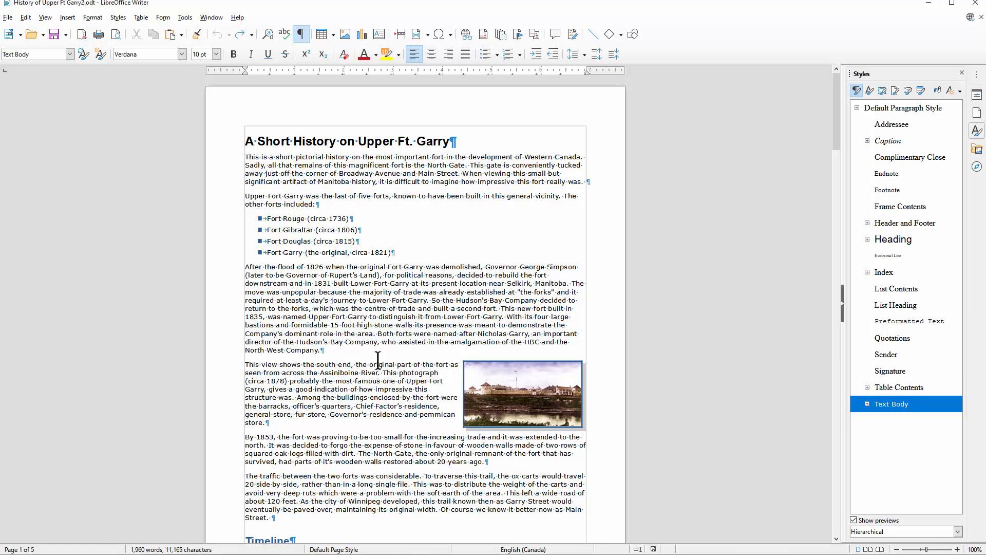
{"action": "key", "text": "ctrl+Home"}
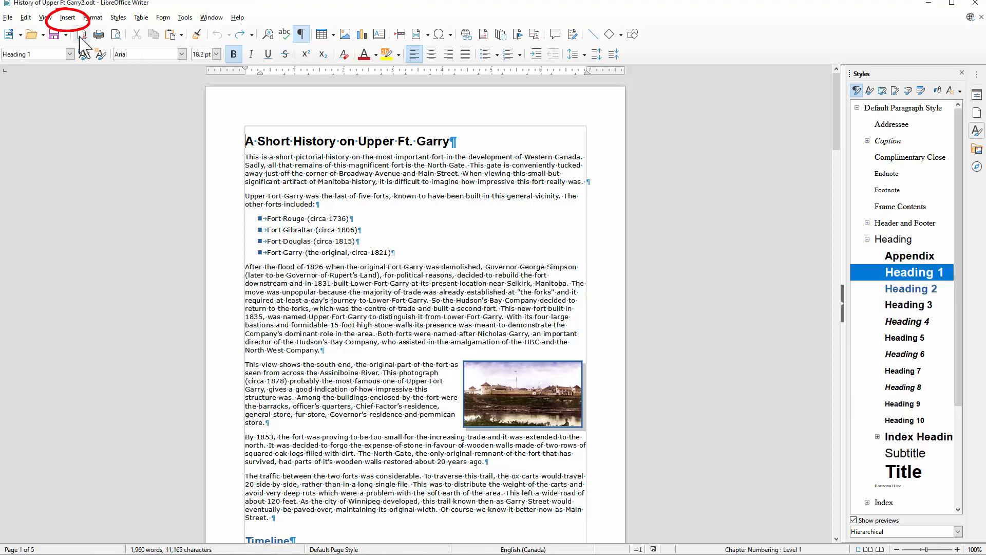
{"action": "left_click", "coordinate": [67, 17]}
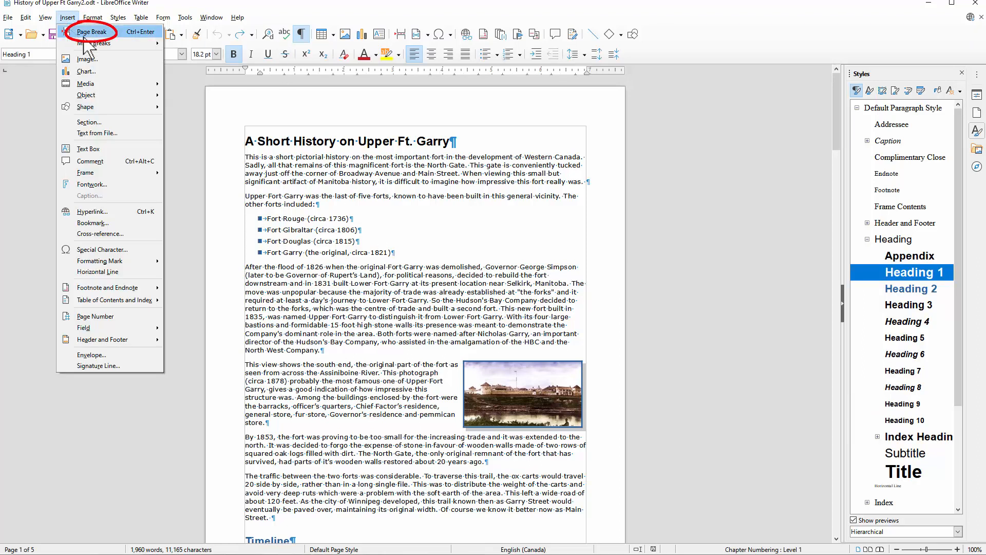
{"action": "left_click", "coordinate": [84, 32]}
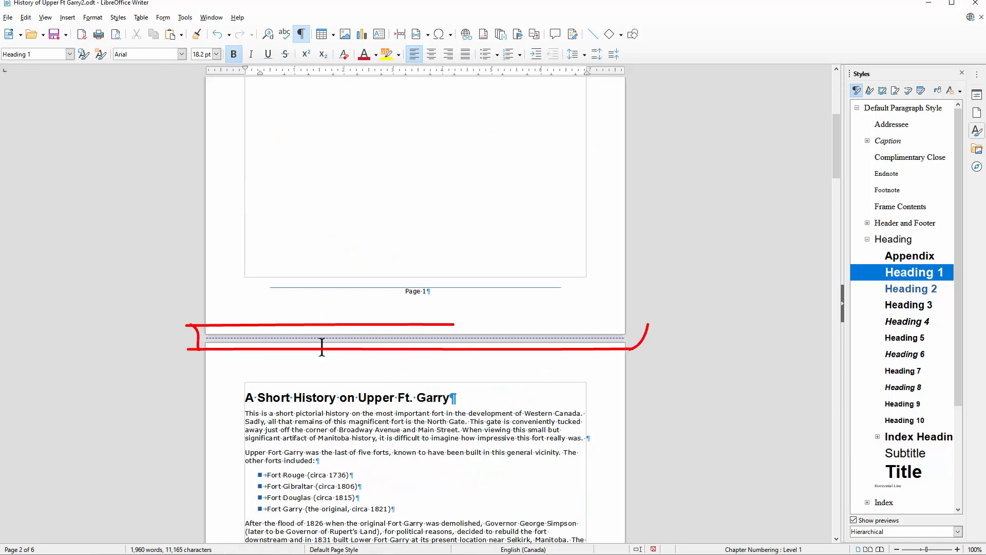
{"action": "mouse_move", "coordinate": [590, 340]}
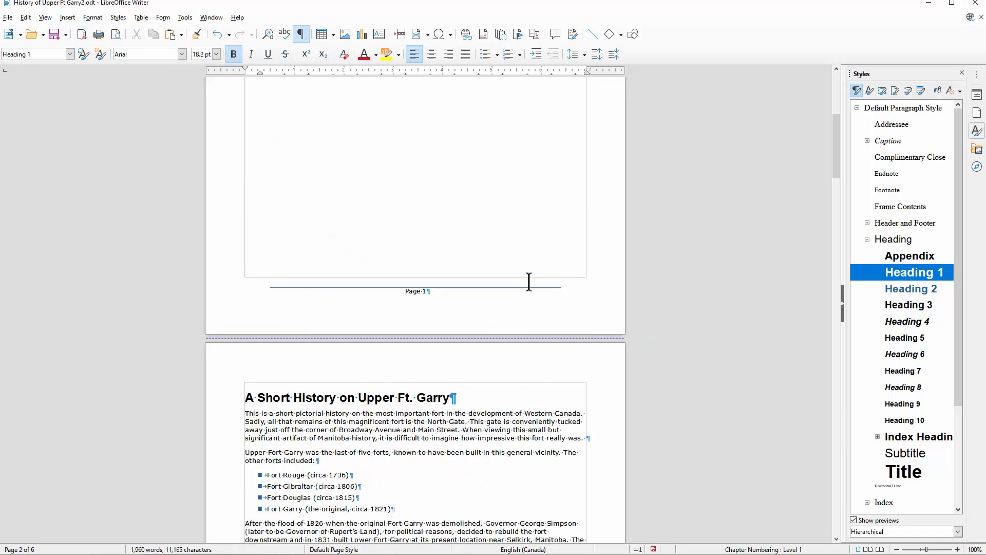
Apply the Text Body paragraph style to the empty paragraph on the new first page.
{"action": "key", "text": "ctrl+Home"}
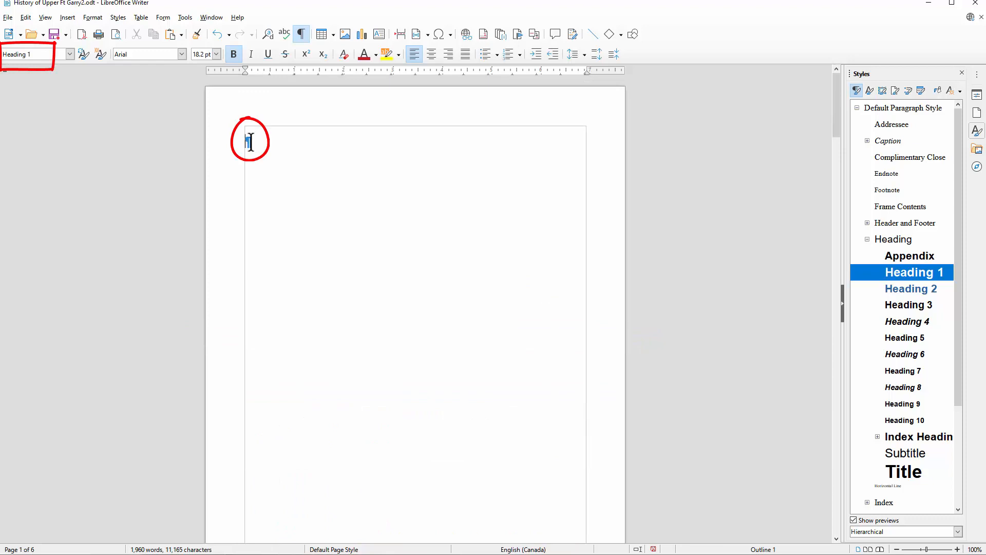
{"action": "key", "text": "ctrl+F11"}
{"action": "left_click", "coordinate": [69, 54]}
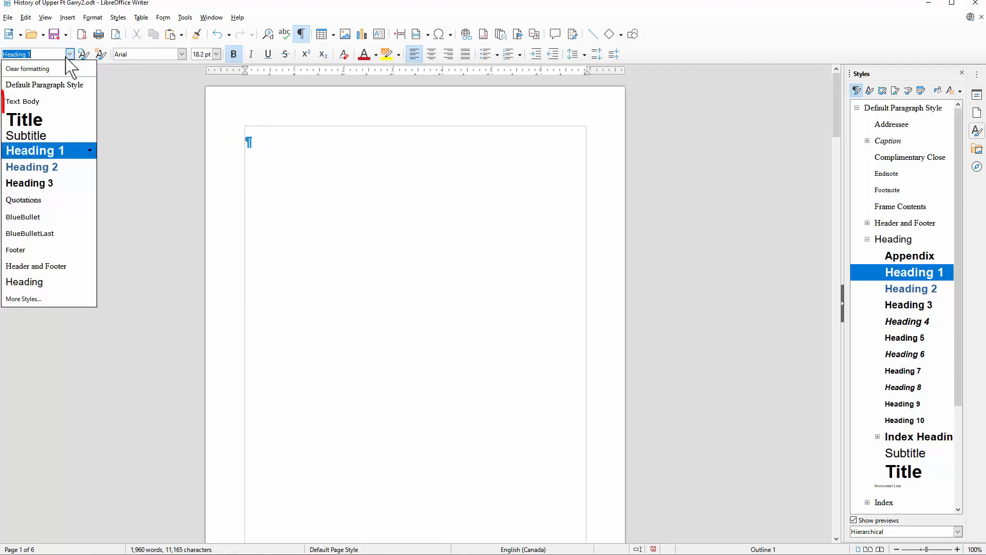
{"action": "left_click", "coordinate": [27, 104]}
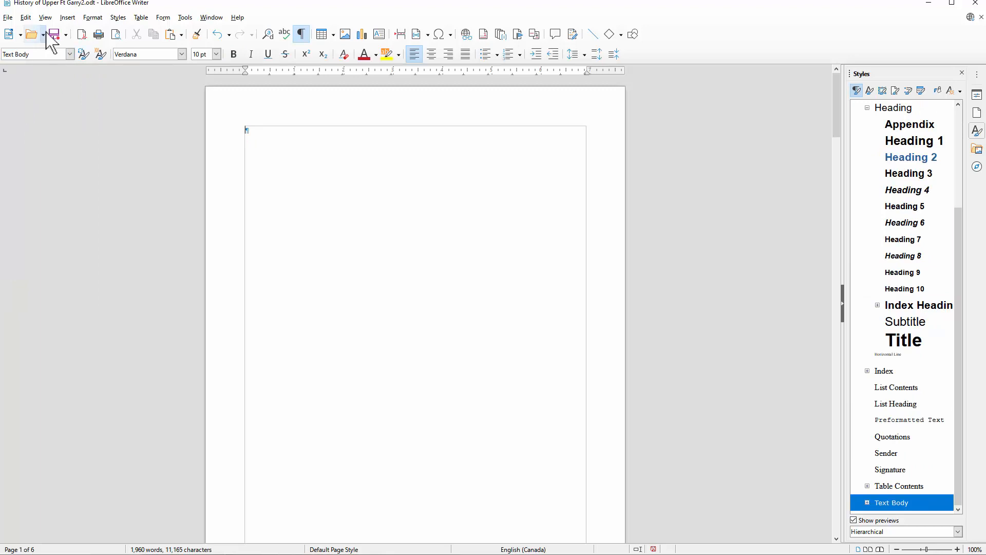
Insert a table of contents for the entire document on the blank first page with the default settings, and view the pages in print preview.
{"action": "left_click", "coordinate": [67, 17]}
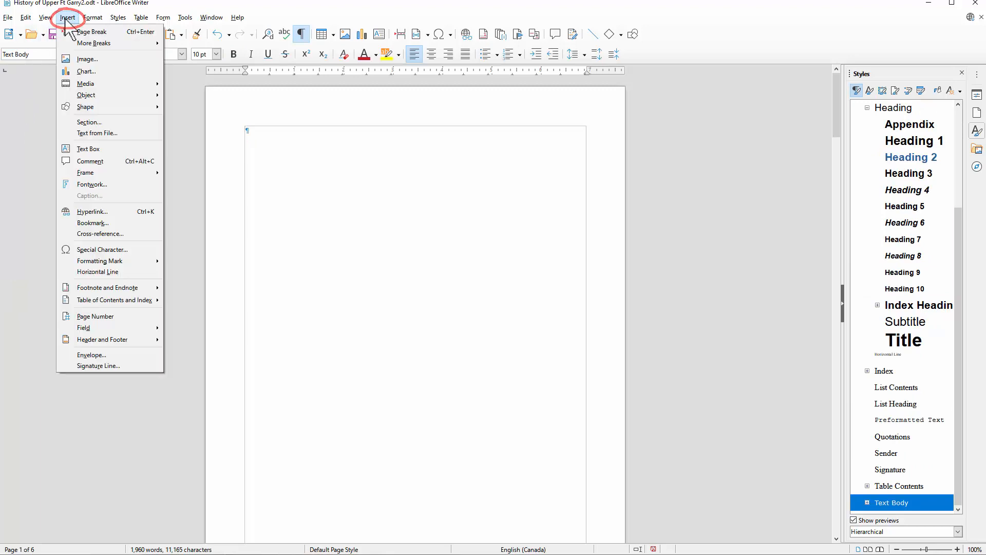
{"action": "mouse_move", "coordinate": [77, 303]}
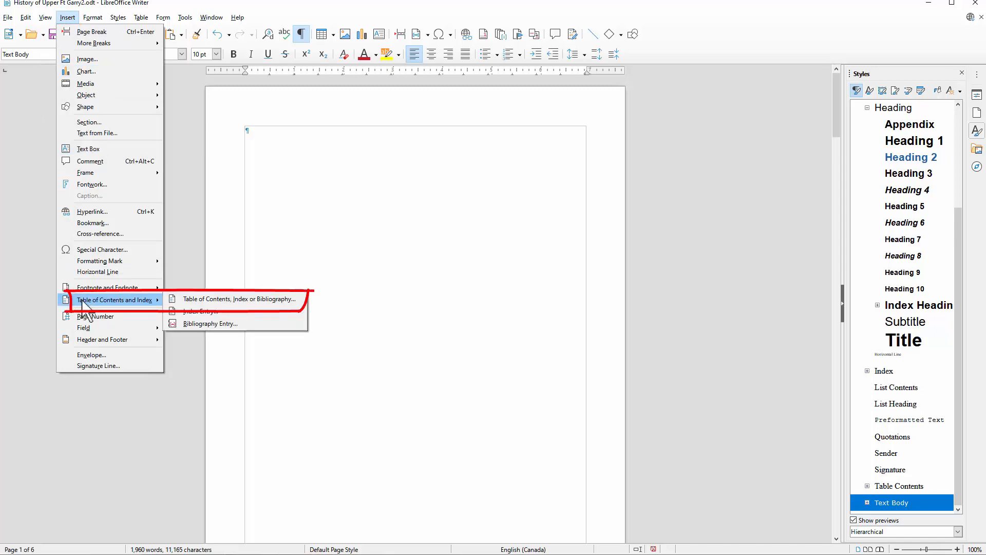
{"action": "left_click", "coordinate": [237, 299]}
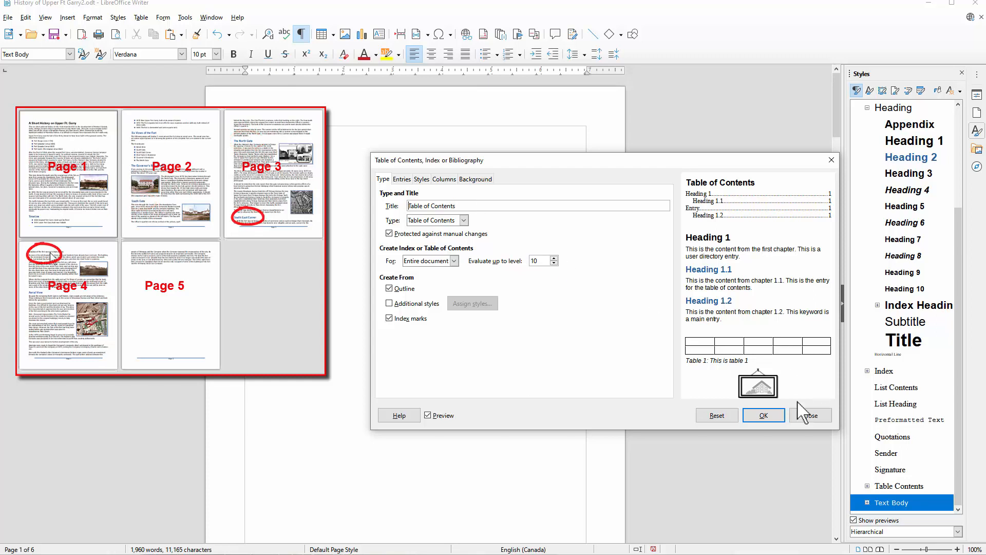
{"action": "left_click", "coordinate": [764, 416]}
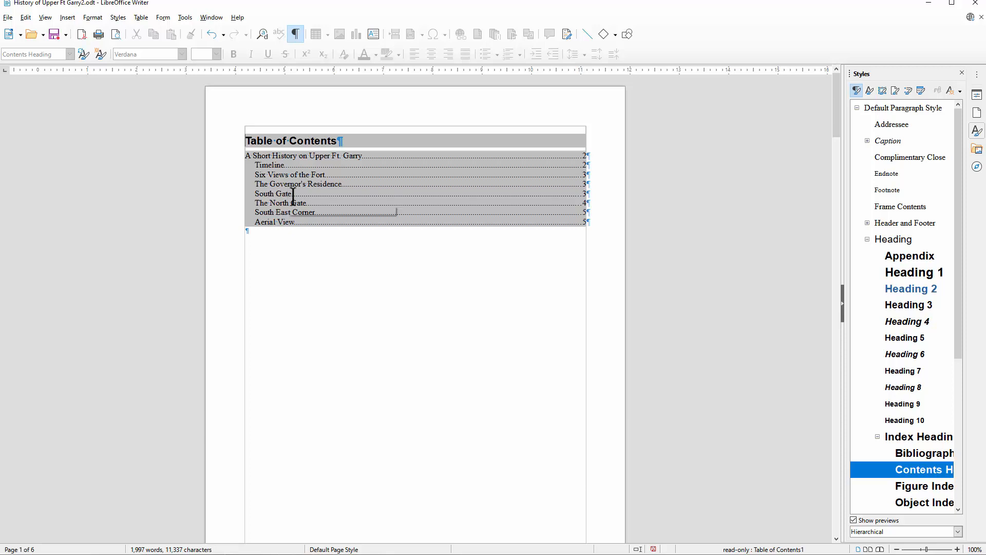
{"action": "left_click", "coordinate": [116, 35]}
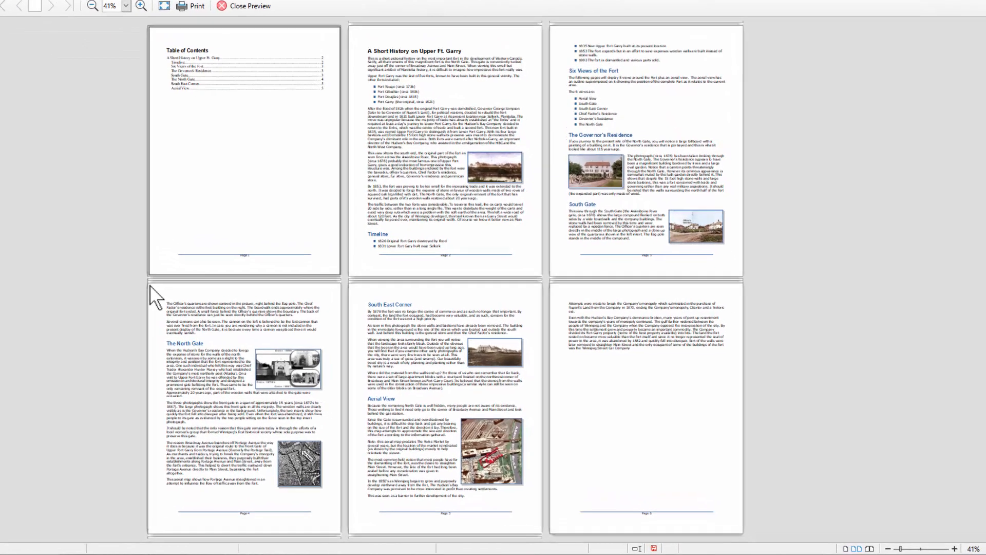